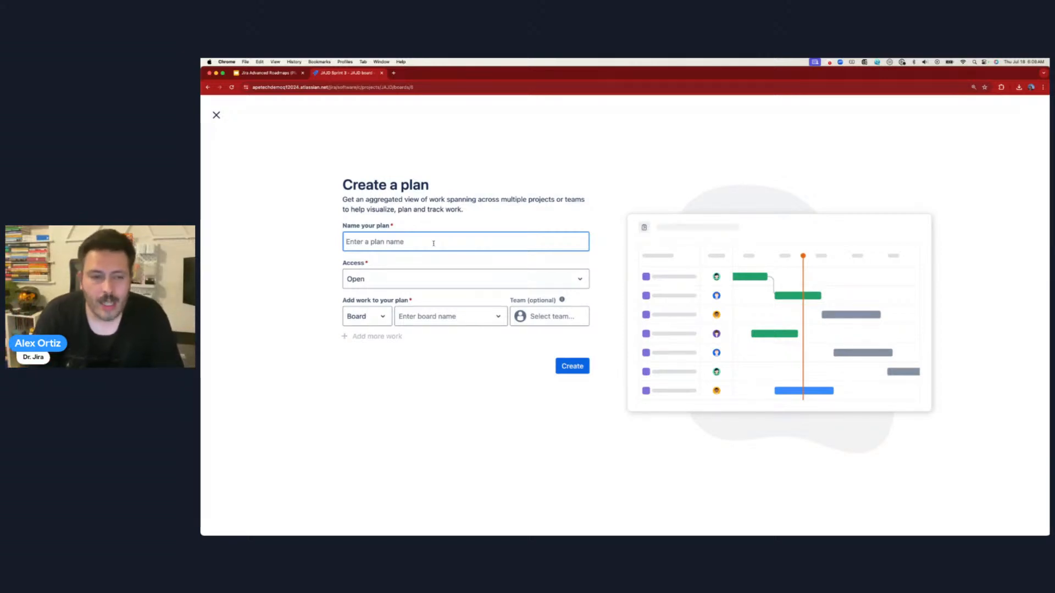
- Enter 'Apetech Strategy Plan' as the new plan's name
text(Ap)
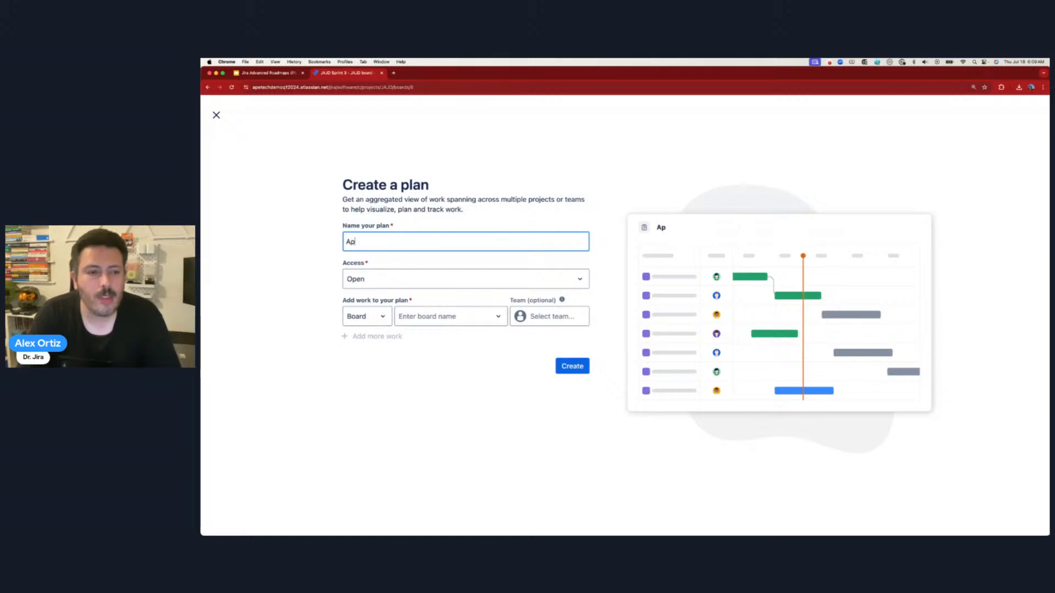
text(etech Strategy)
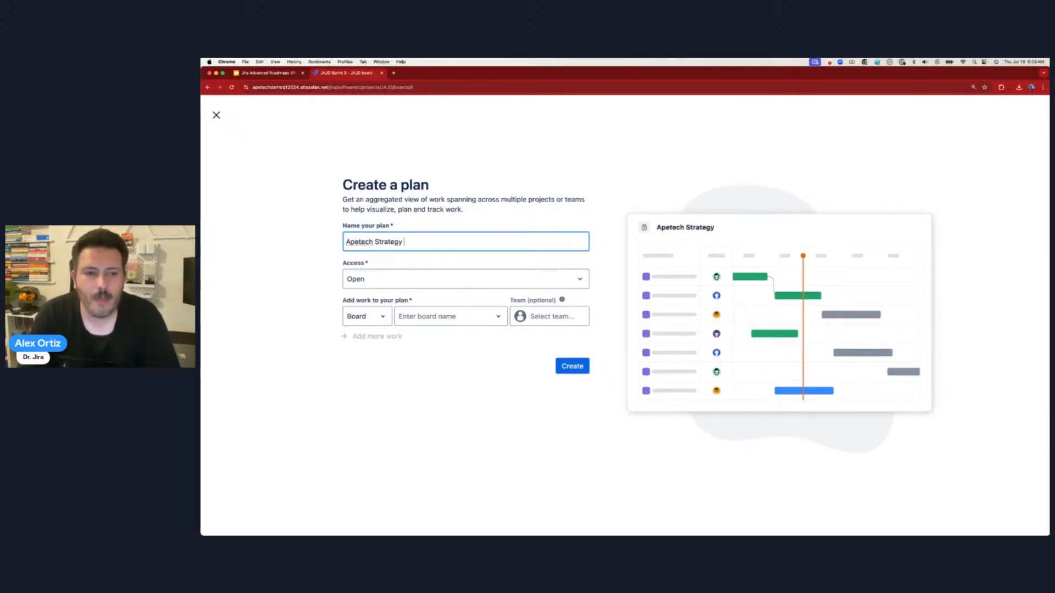
text( Plan)
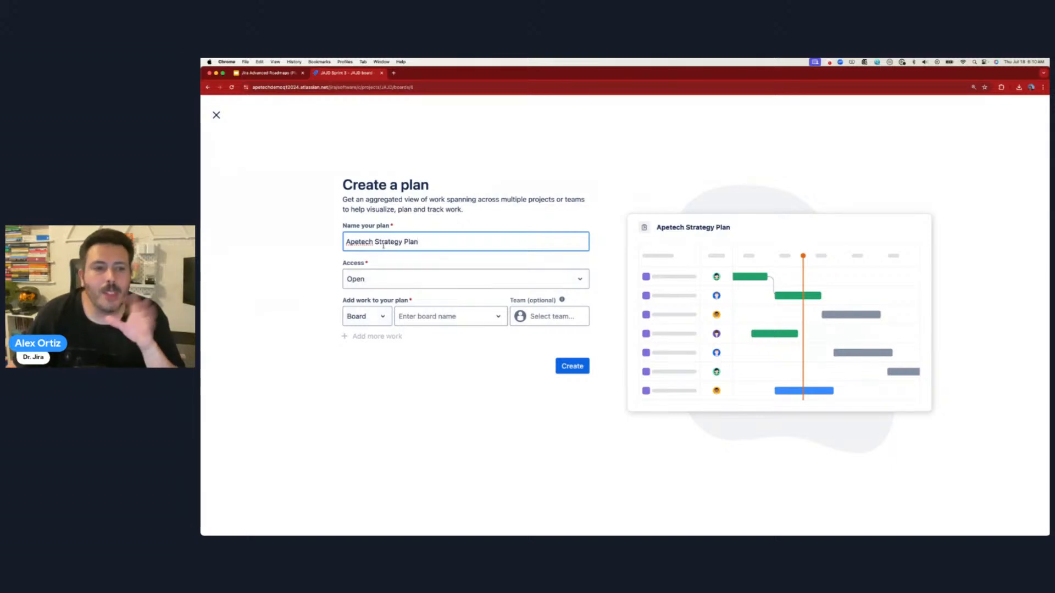
- Keep the plan's access Open to all Plans users and bring up the work source type choices
click(372, 281)
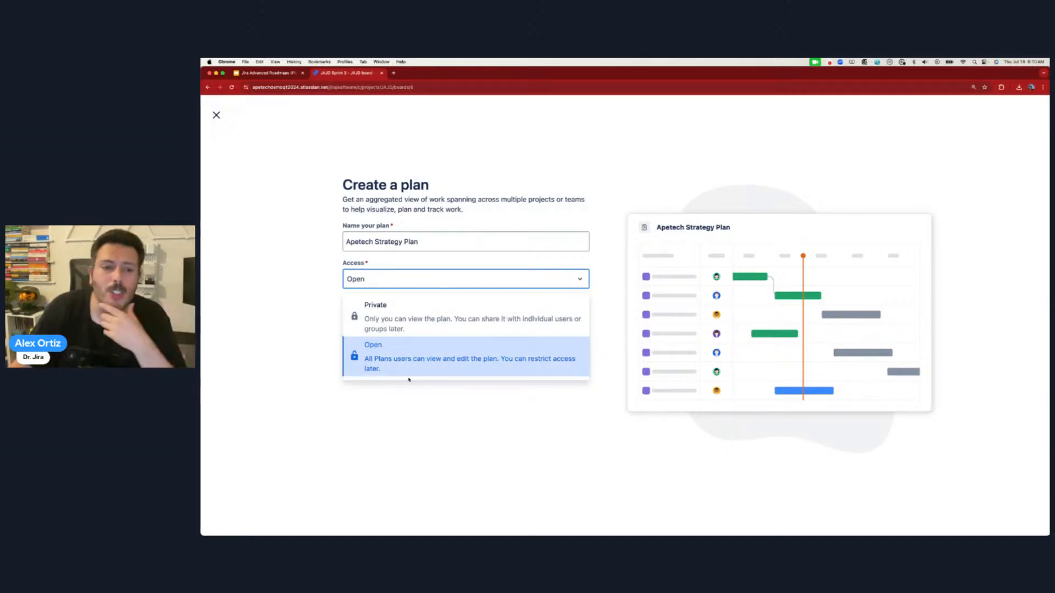
click(454, 361)
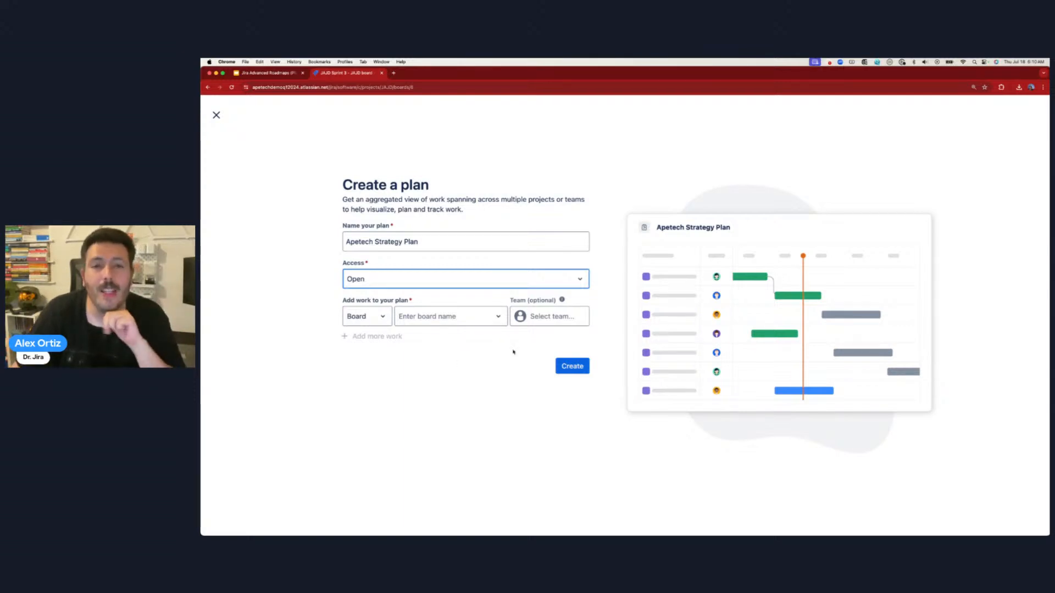
click(356, 319)
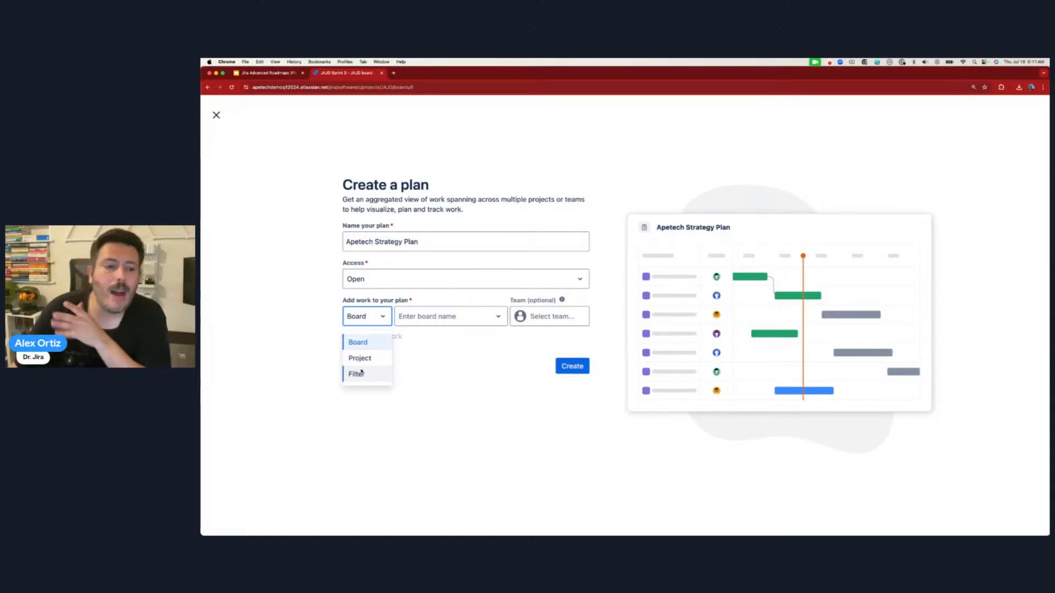
- Add Station Demo, Client A and Client D as the first three project work sources
click(360, 358)
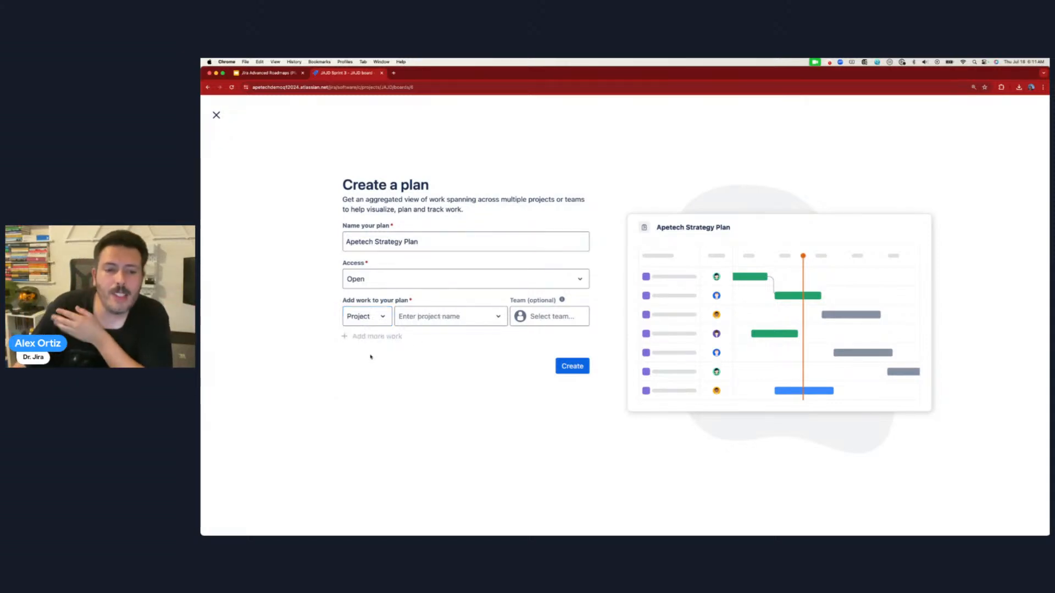
click(452, 317)
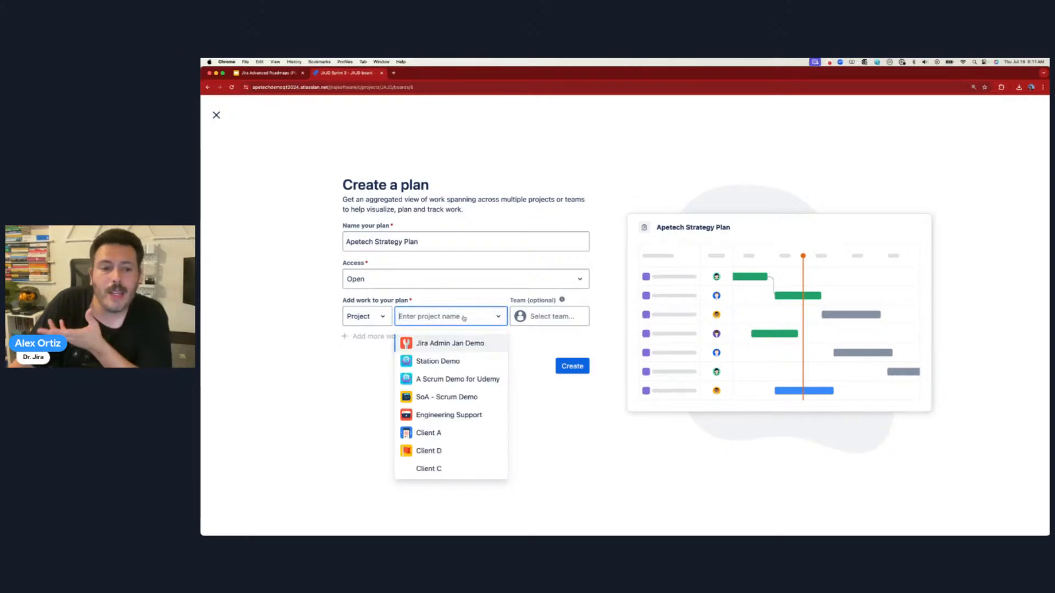
click(453, 358)
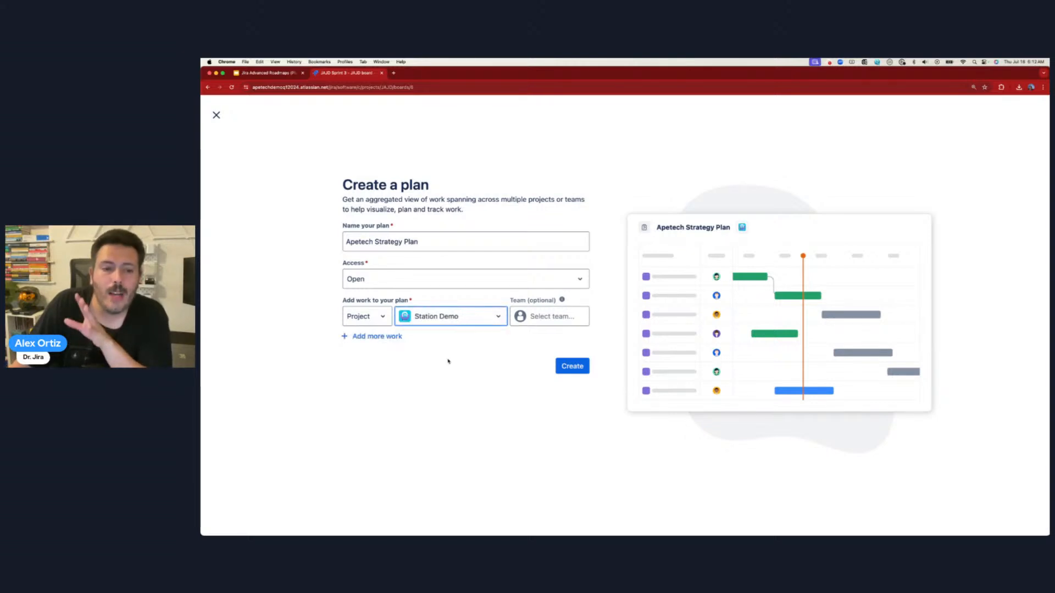
click(360, 337)
click(365, 341)
click(360, 379)
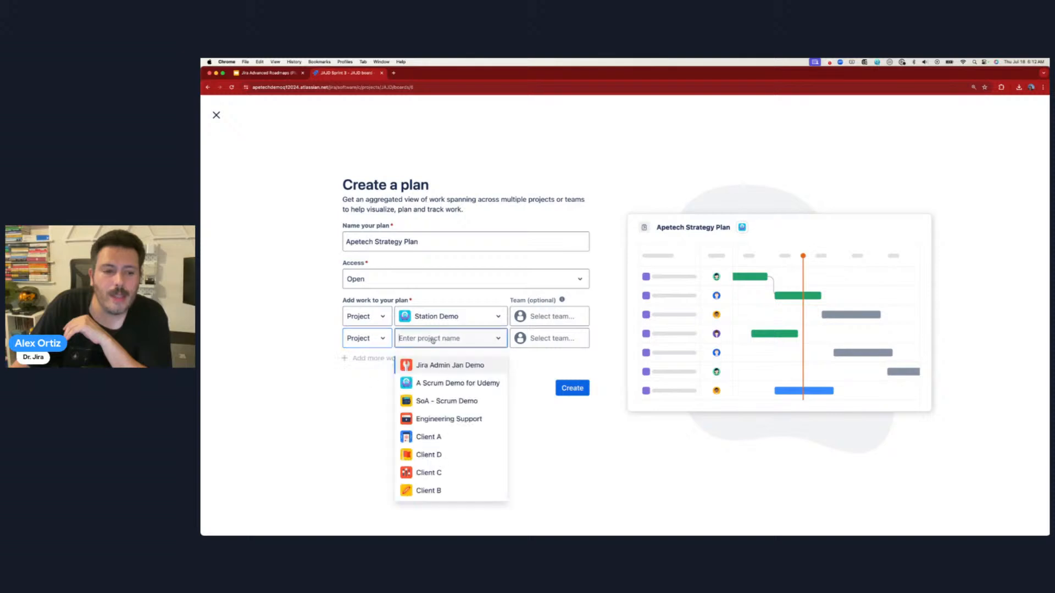
click(455, 437)
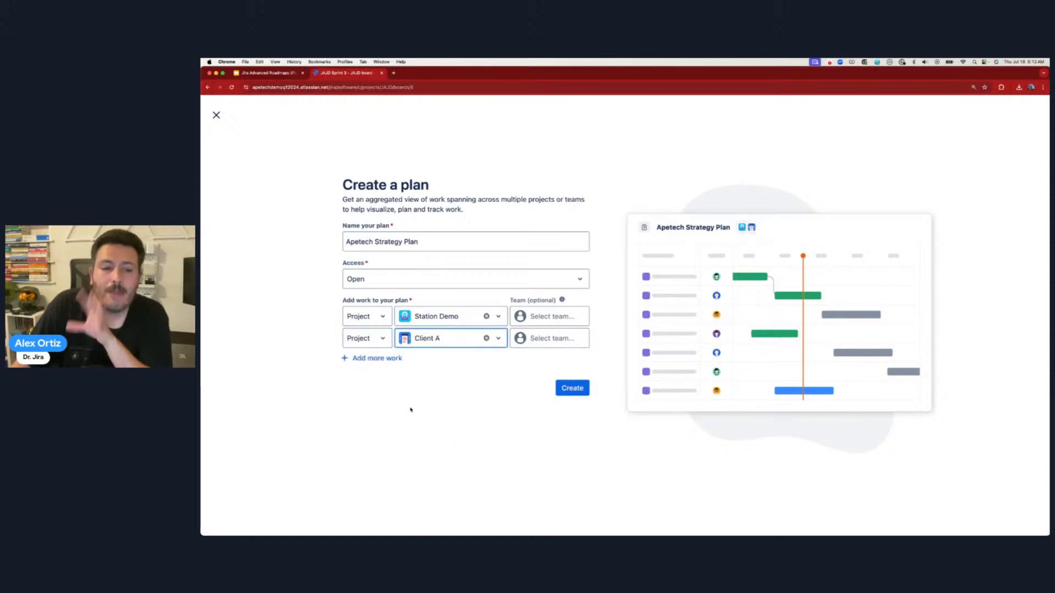
click(364, 359)
click(384, 361)
click(372, 405)
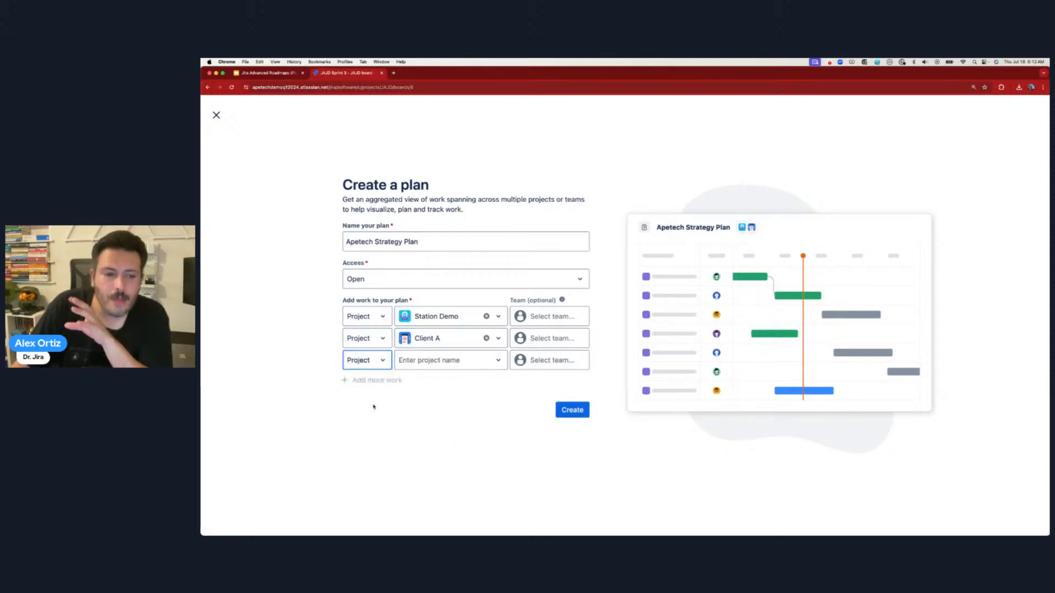
click(440, 361)
click(451, 459)
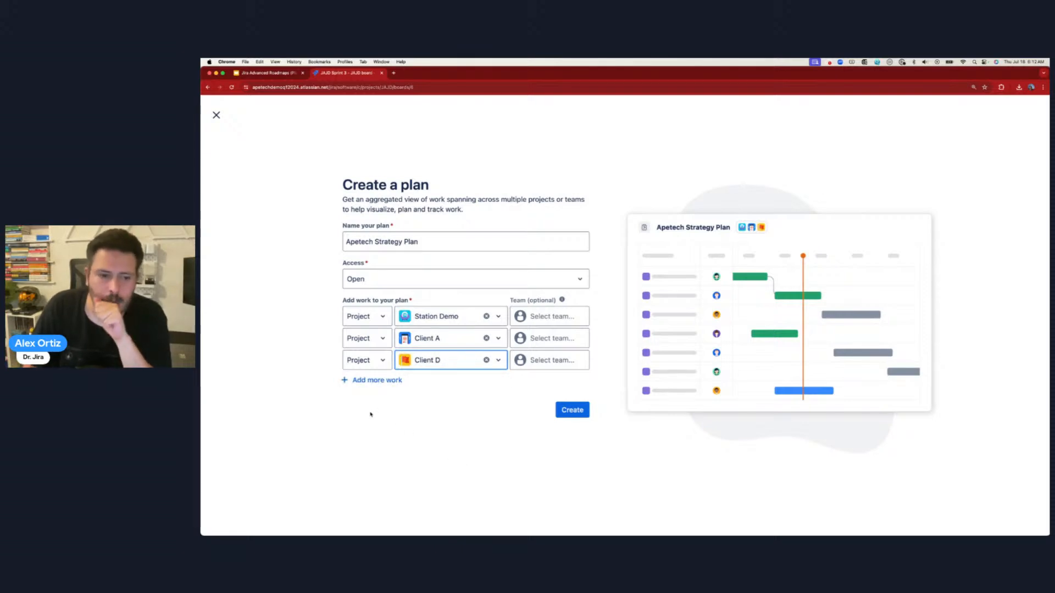
- Add Client C and Client B as the fourth and fifth project work sources
click(368, 380)
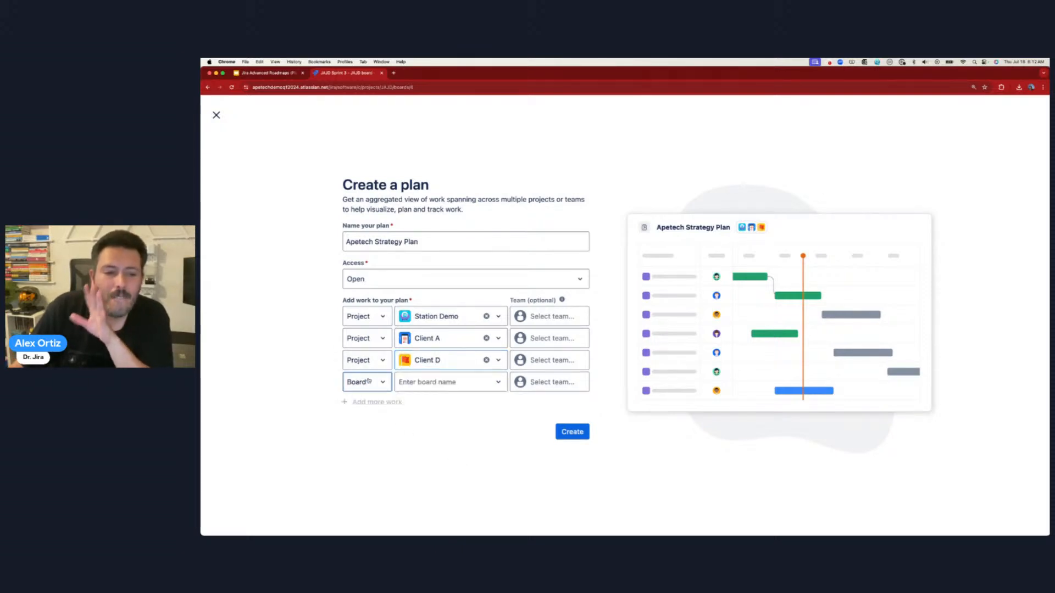
click(368, 381)
click(360, 425)
click(444, 386)
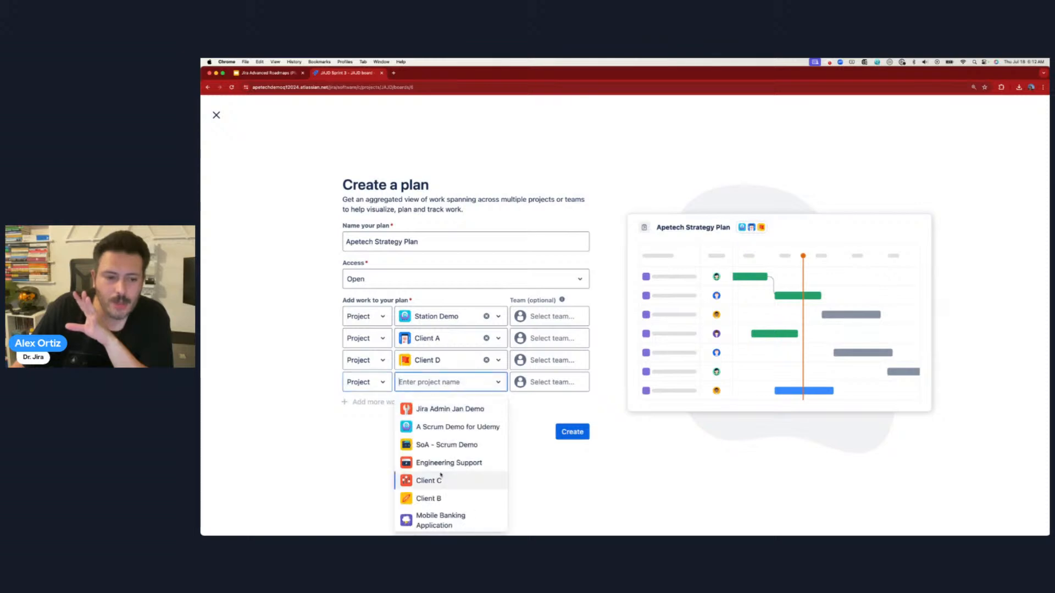
click(452, 483)
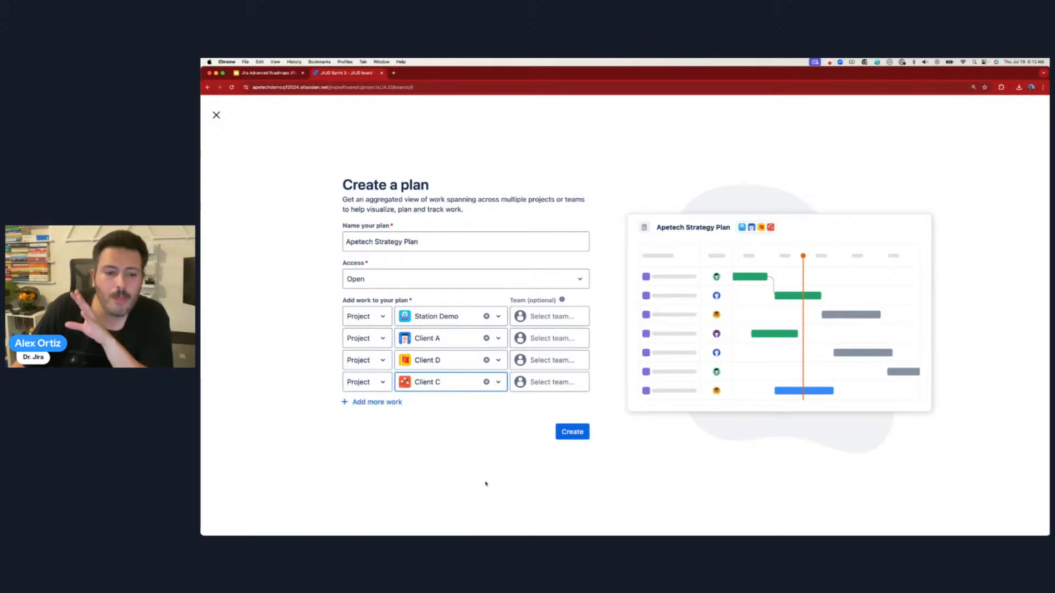
click(369, 402)
click(370, 411)
click(359, 446)
click(432, 406)
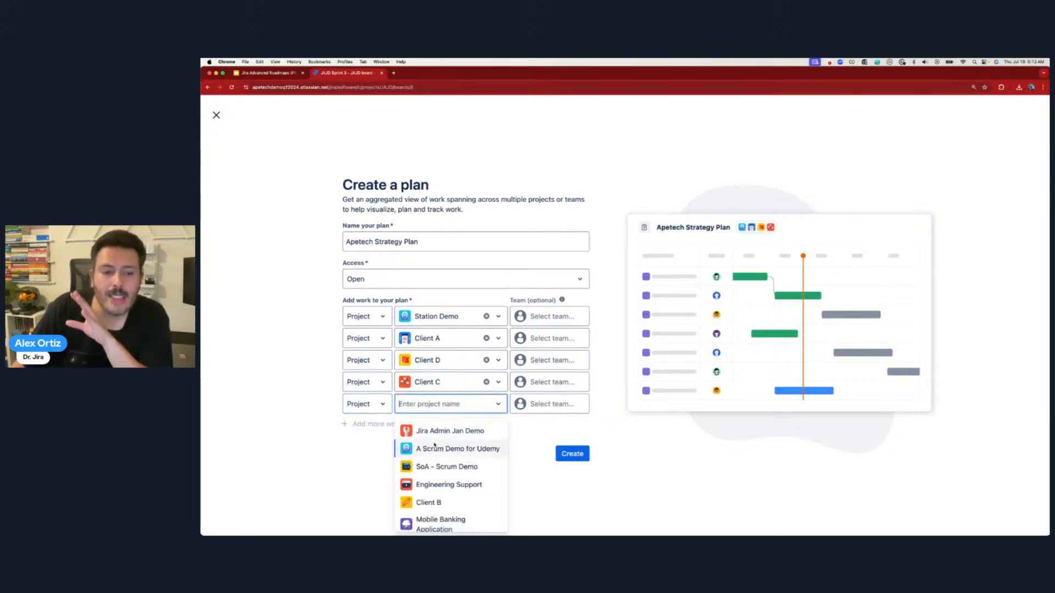
click(439, 502)
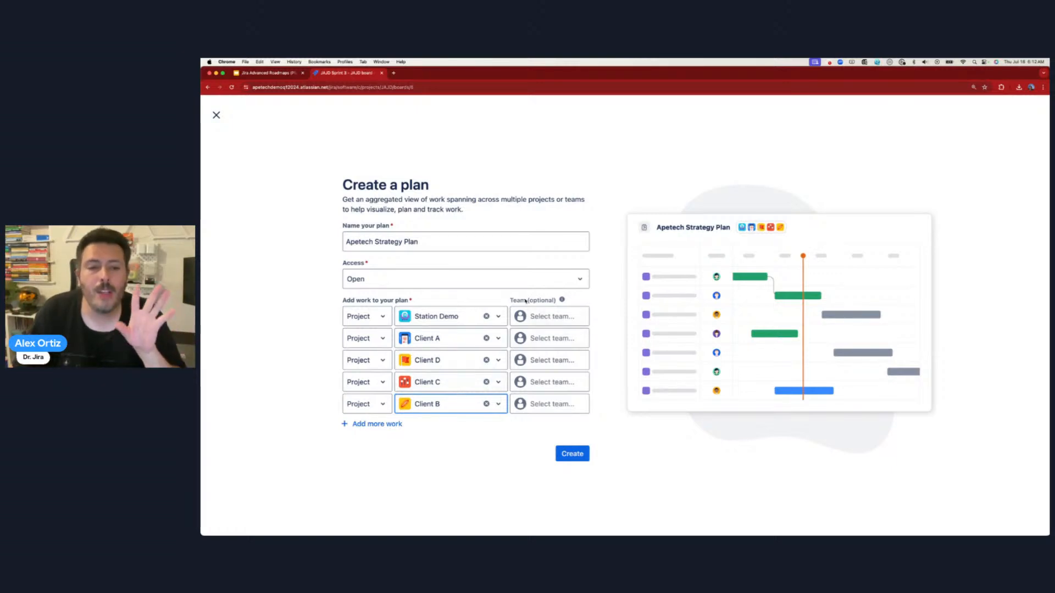
- Check the team info, then create the plan so it opens listing Init 1 and Init 2
drag(517, 301, 553, 301)
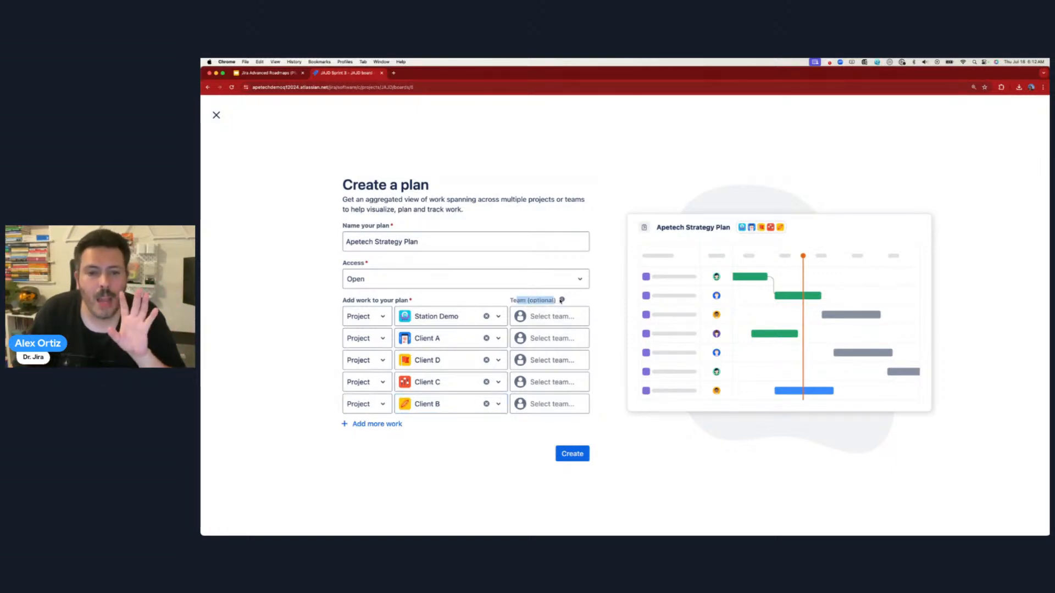
mouse_move(562, 300)
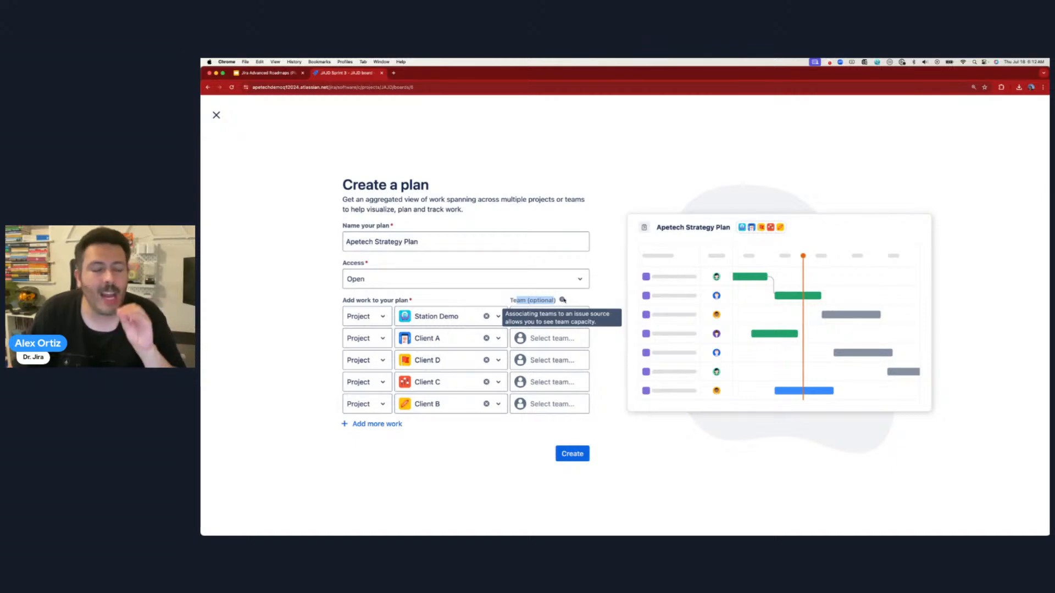
click(585, 299)
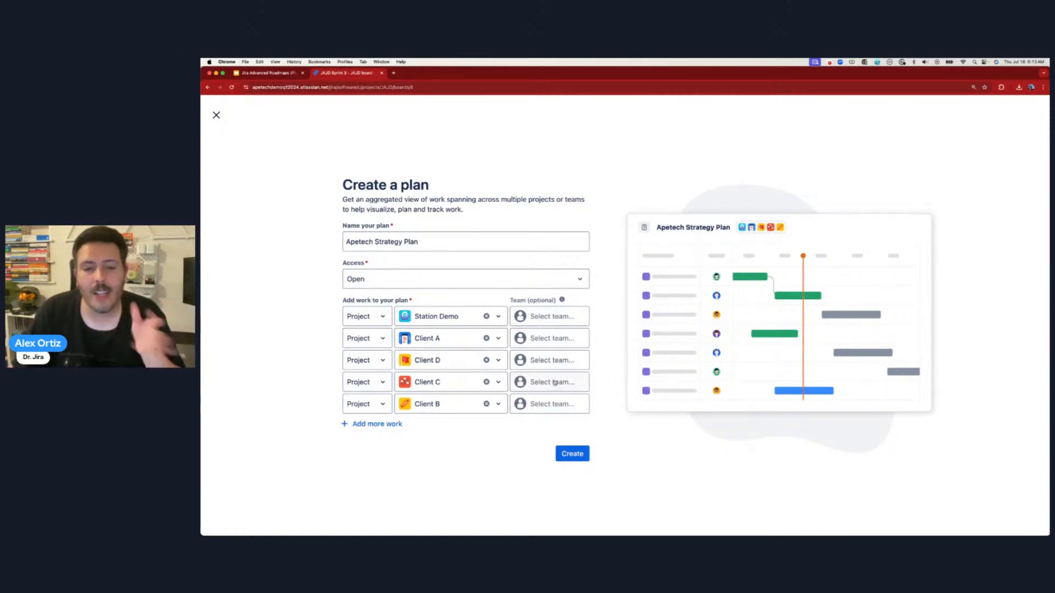
click(572, 455)
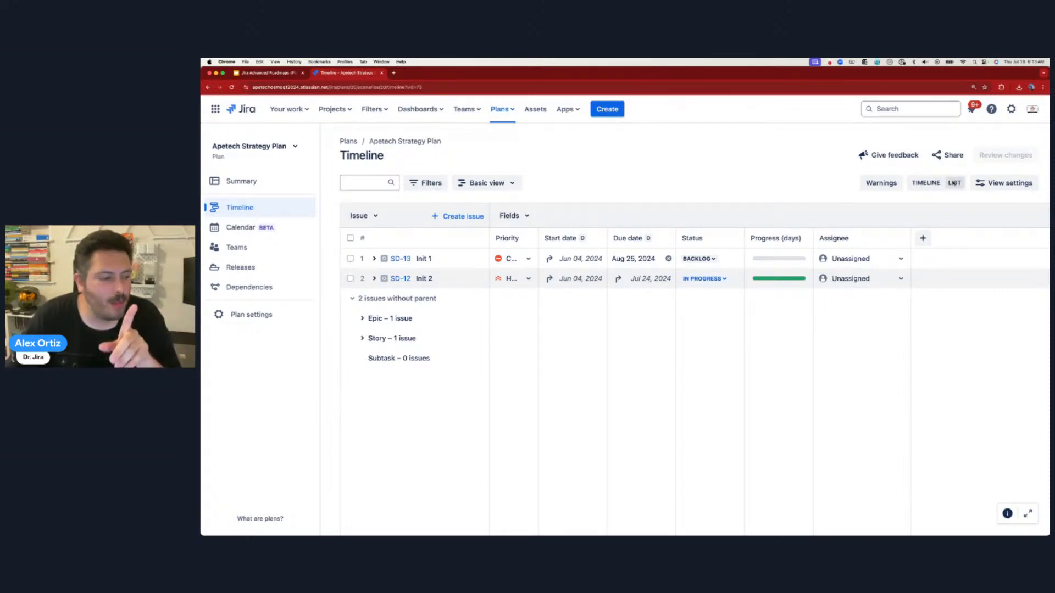
- Review the Init 1 and Init 2 date spans on the Timeline, then start a new browser tab
click(929, 184)
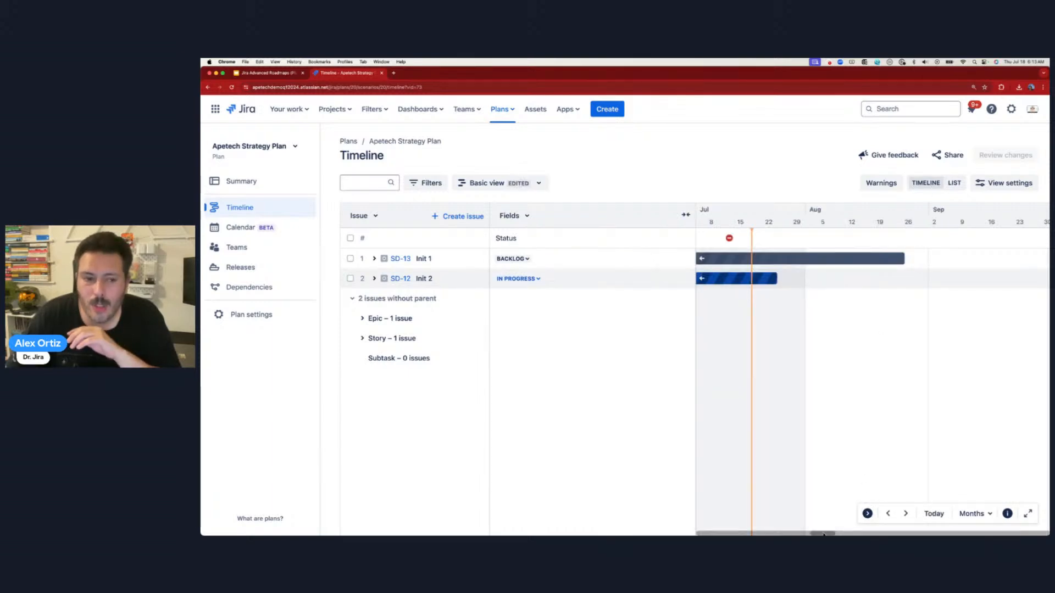
drag(824, 534, 814, 534)
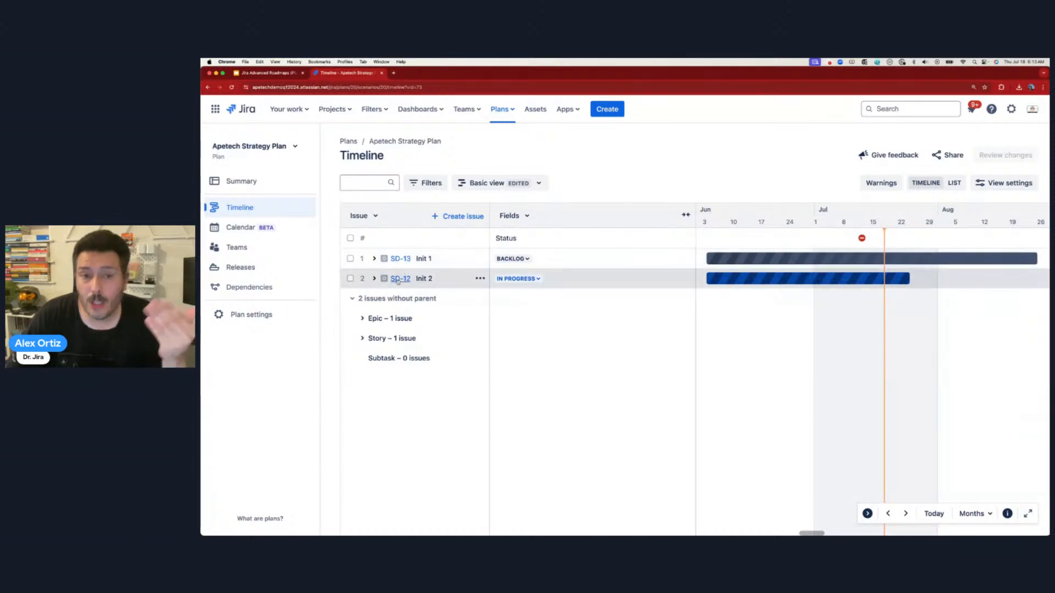
mouse_move(858, 254)
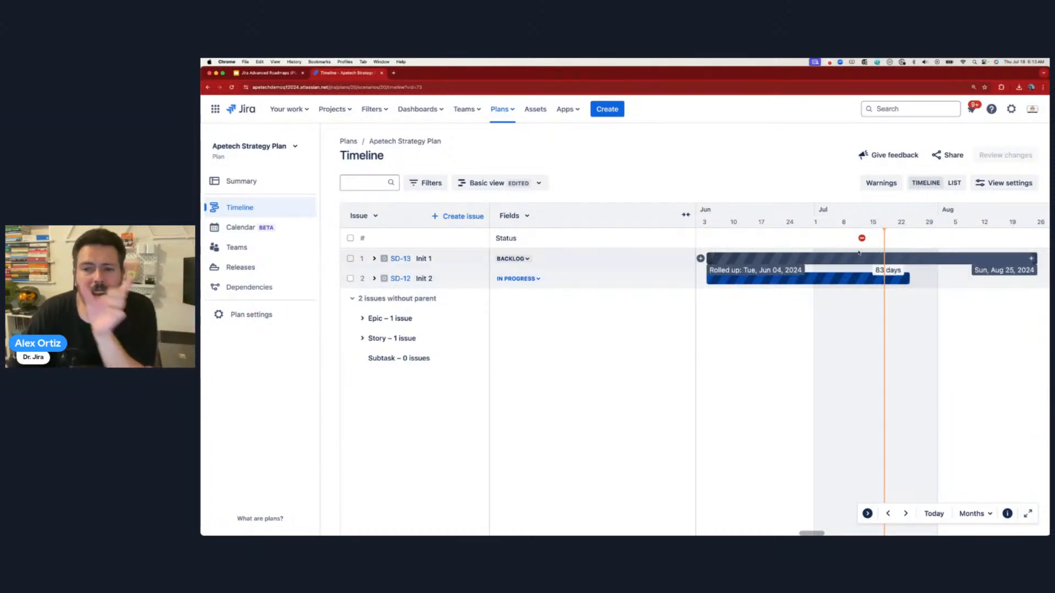
mouse_move(797, 277)
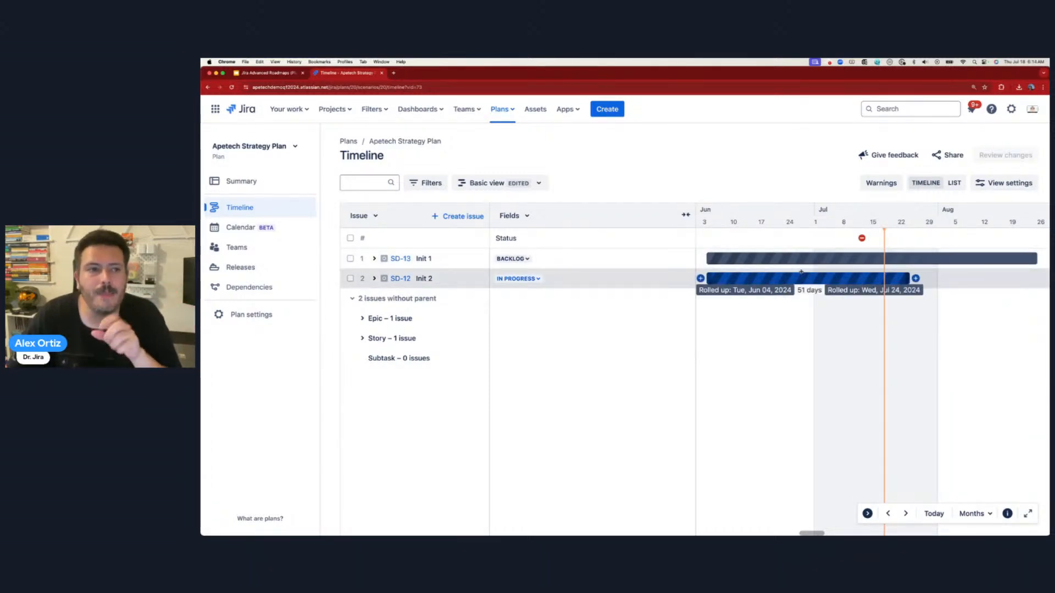
click(395, 74)
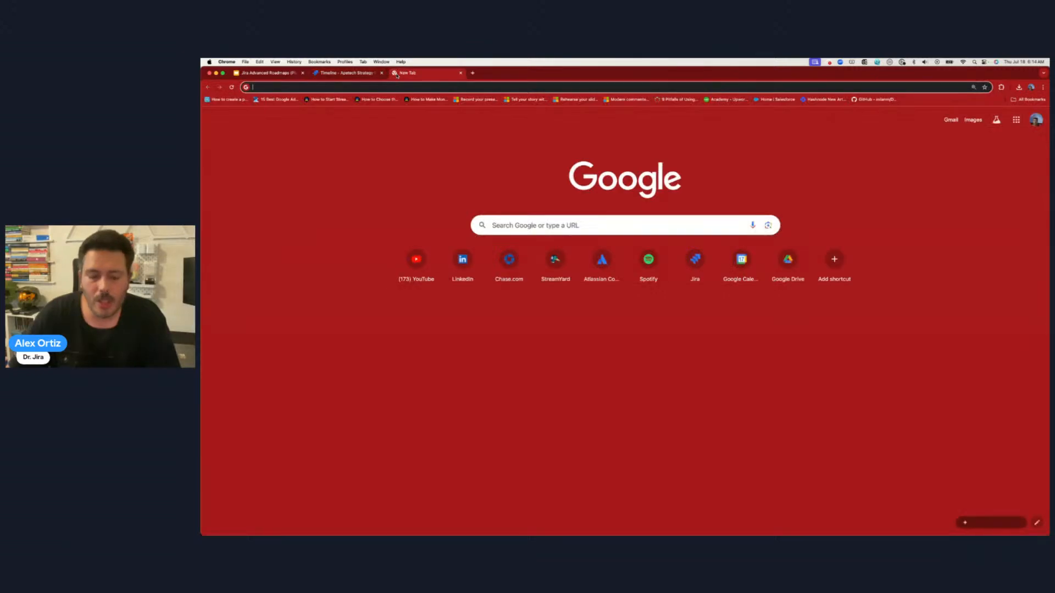
- Go to apetechengineering.atlassian.net and view the A scrum workflow demo project's issues
text(apetechengineering.atlassian.net)
key(Return)
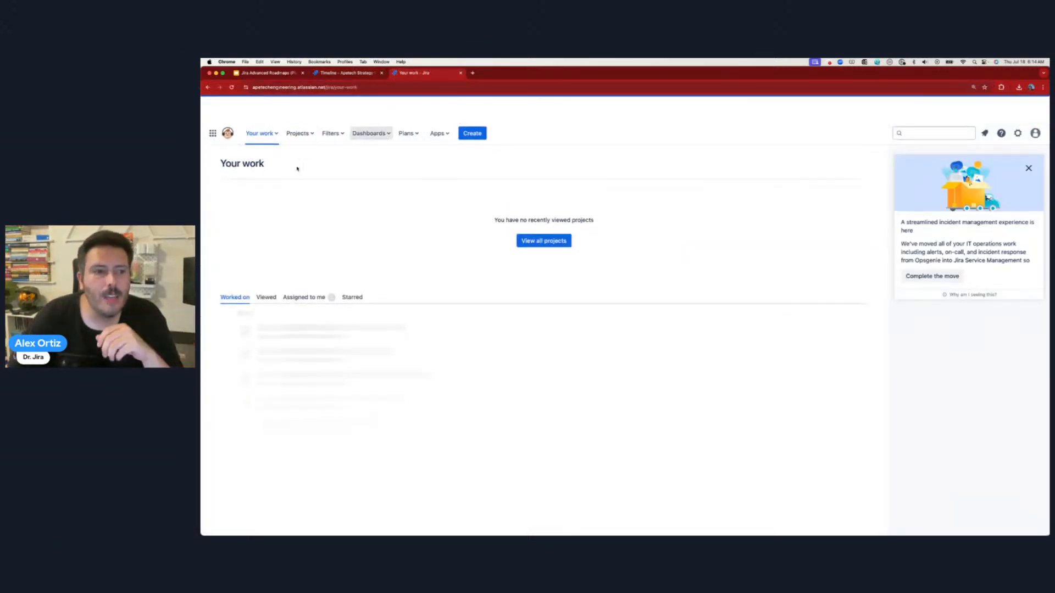
click(300, 134)
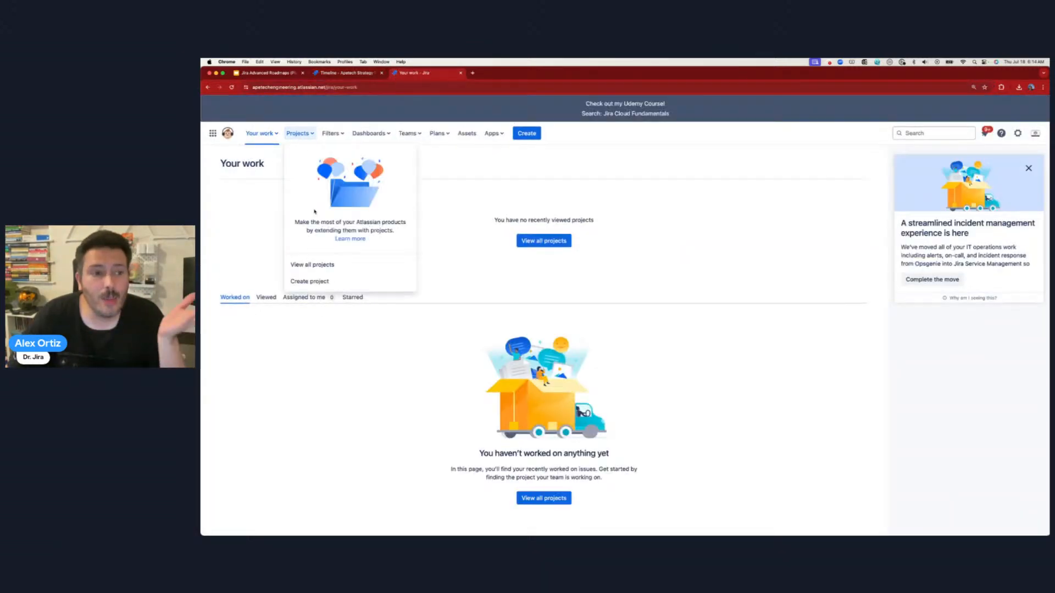
click(324, 265)
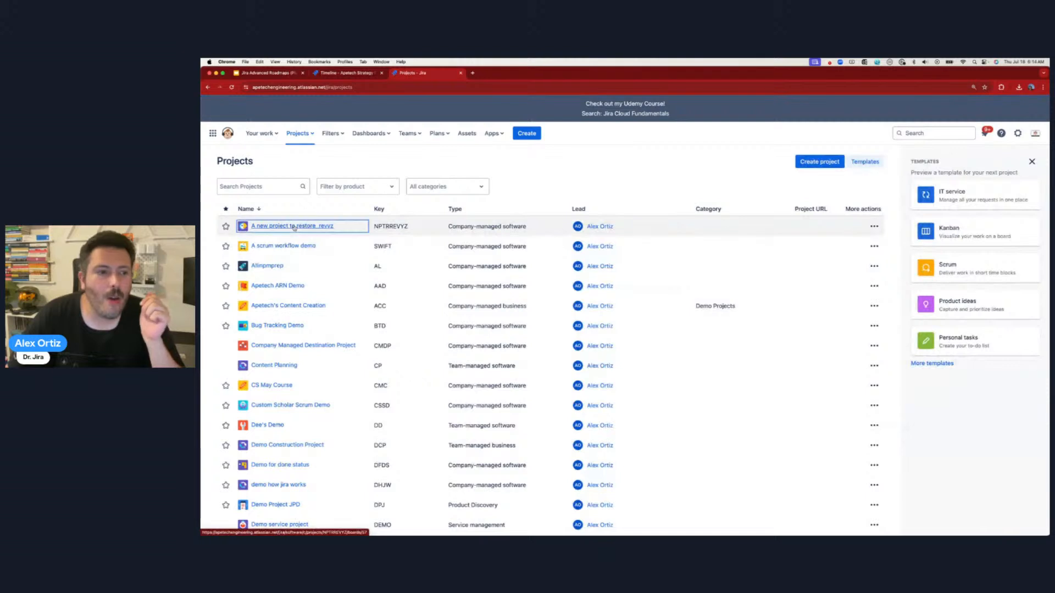
click(287, 245)
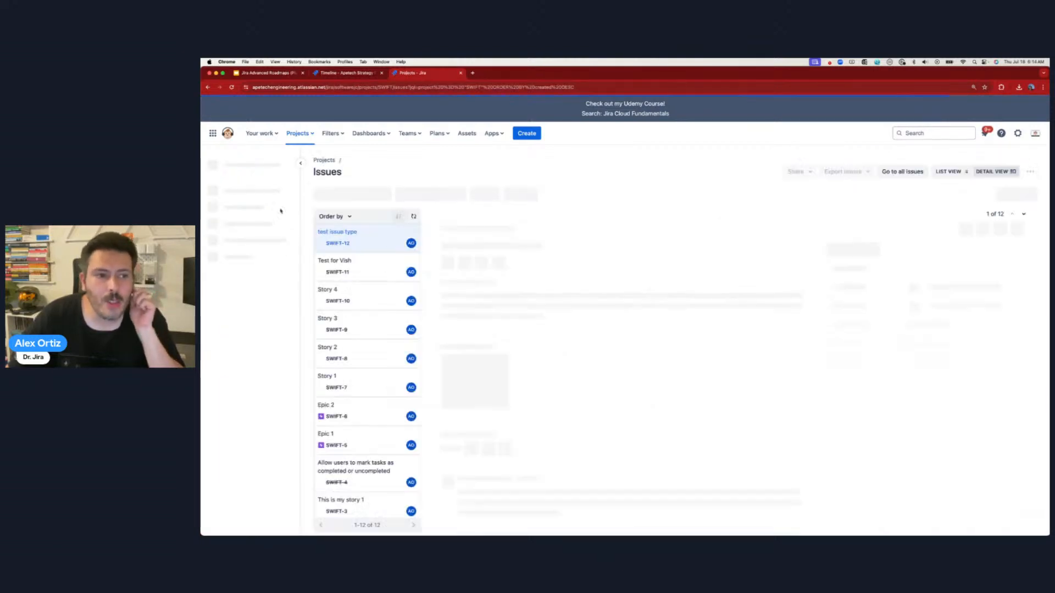
click(237, 220)
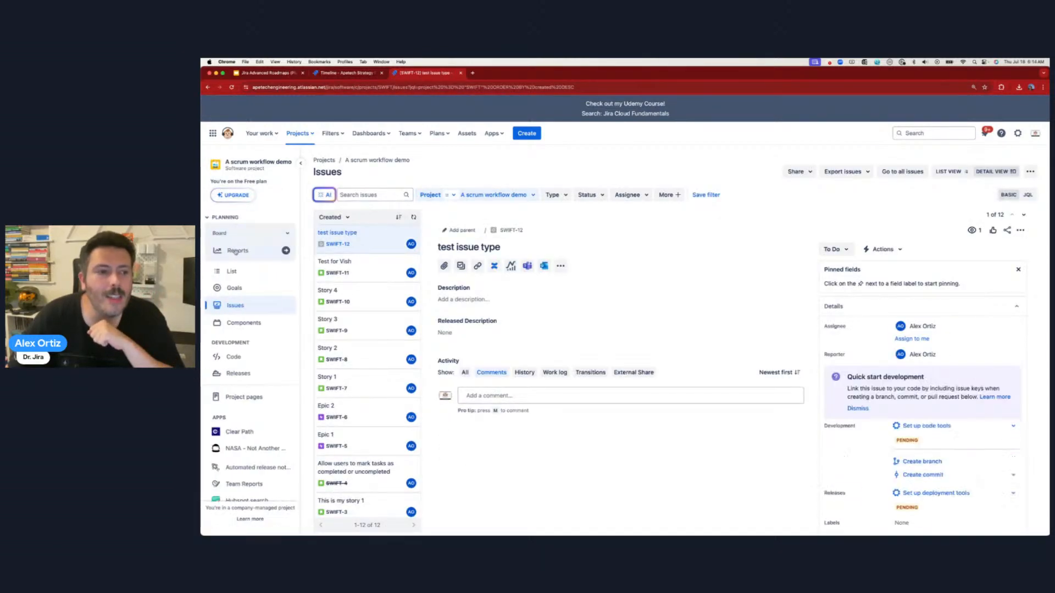
- Load the apetech demo Jira site and show the JAJD board's timeline
click(387, 86)
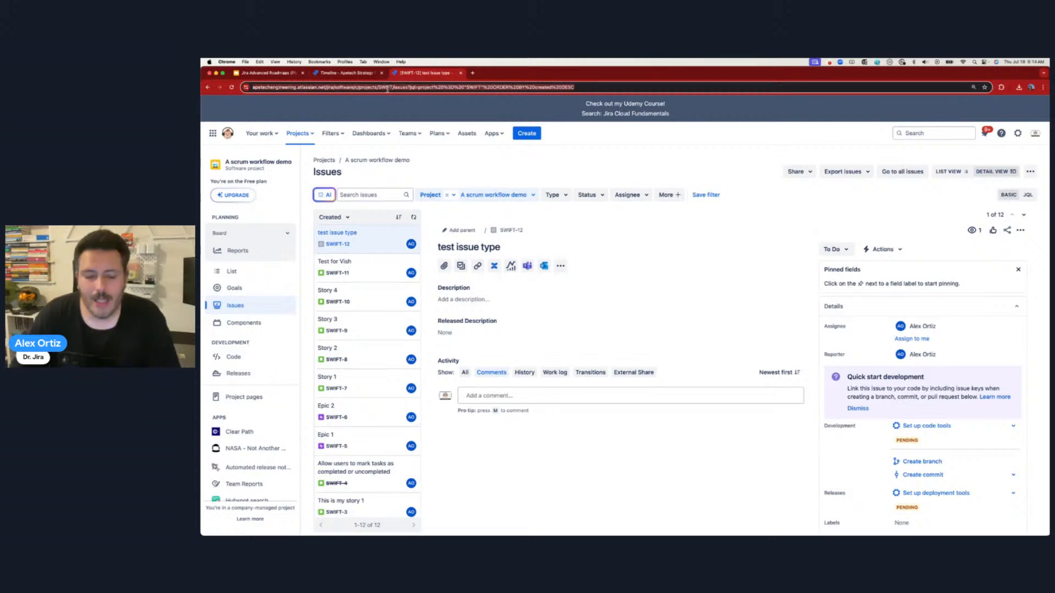
text(apetech)
key(Down)
key(Return)
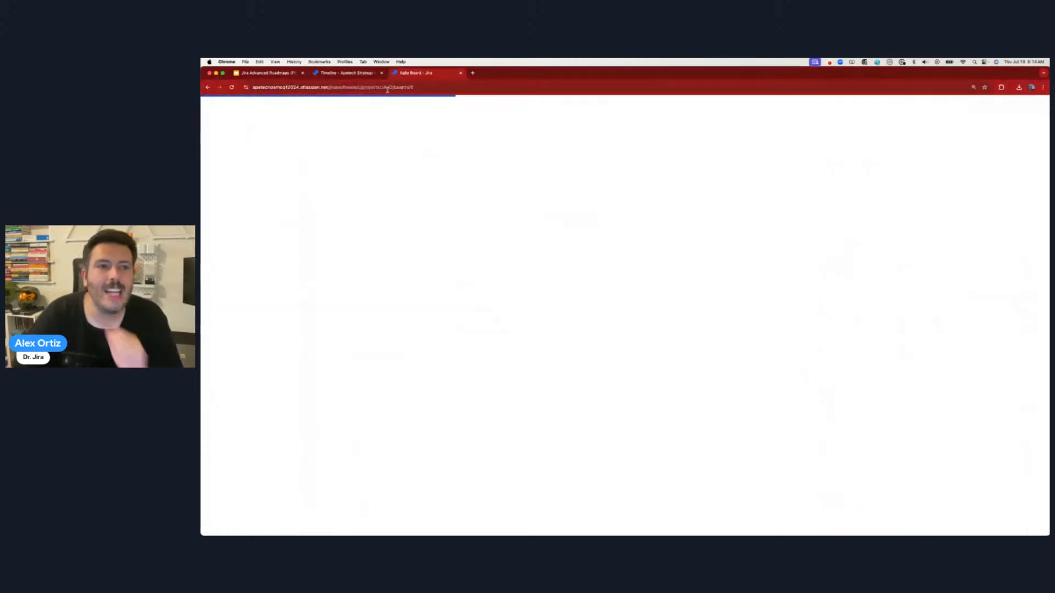
click(266, 212)
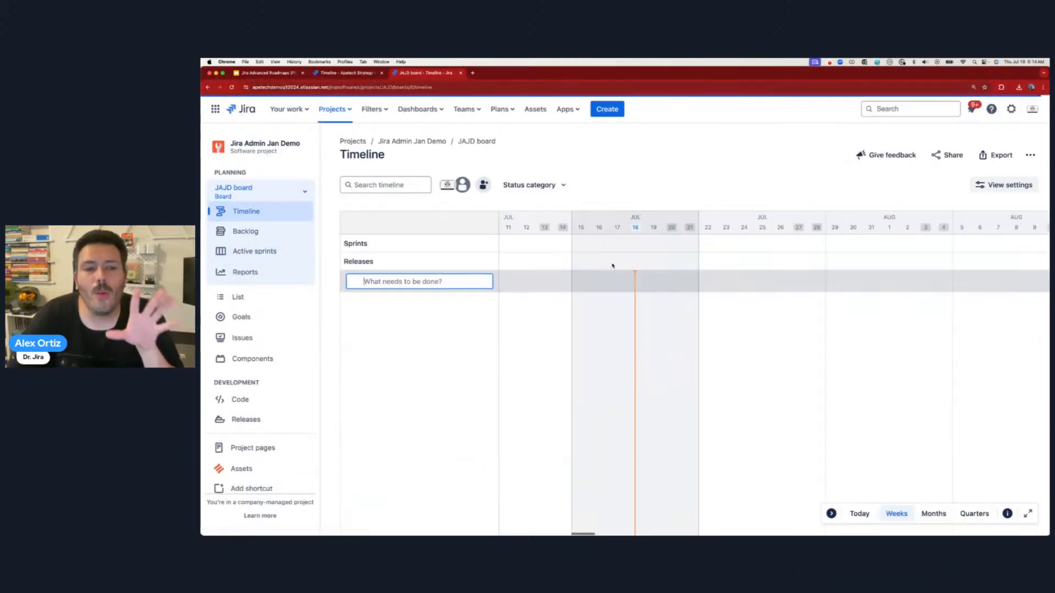
click(341, 73)
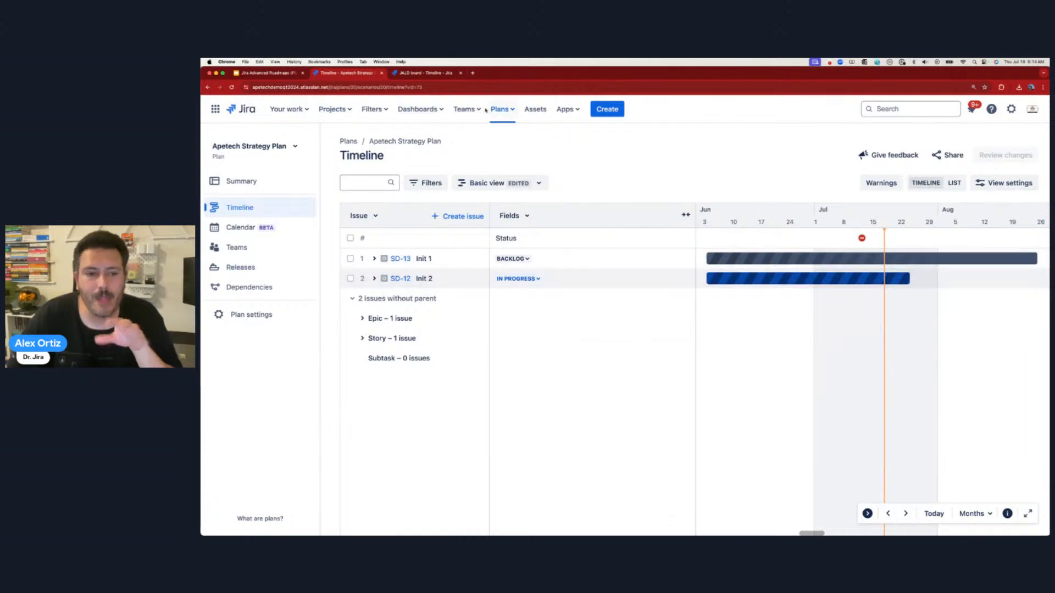
click(435, 72)
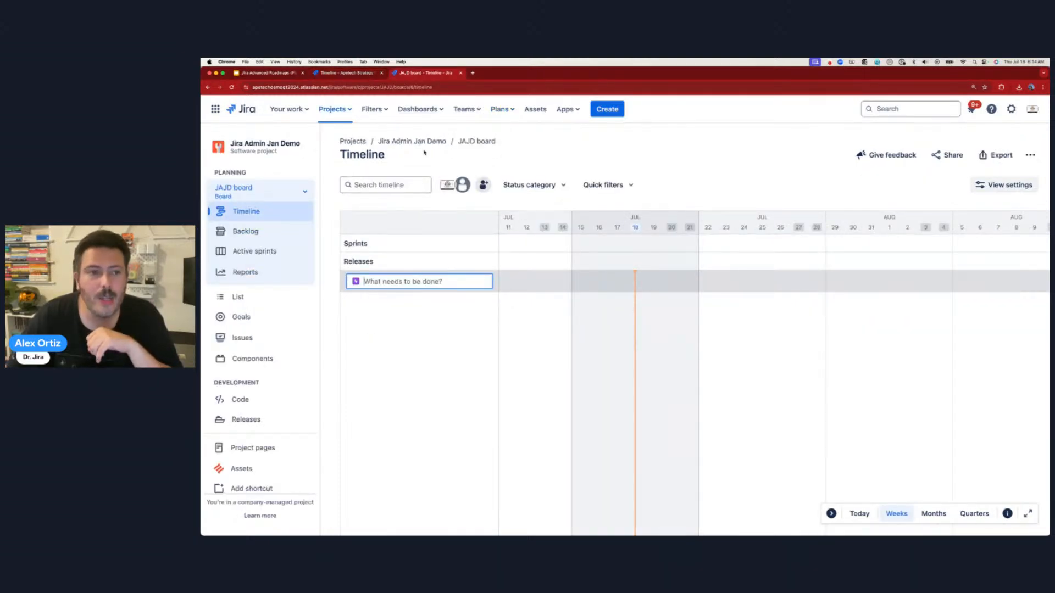
- Create an epic named 'Epic' on the JAJD timeline, then go to the Station Demo board
text(Epic)
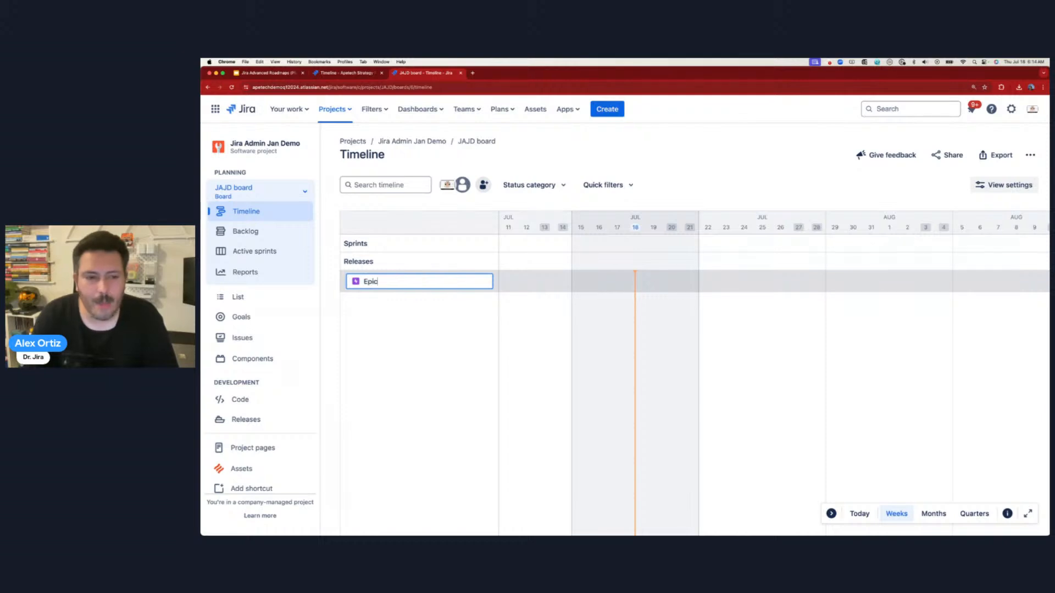
key(Return)
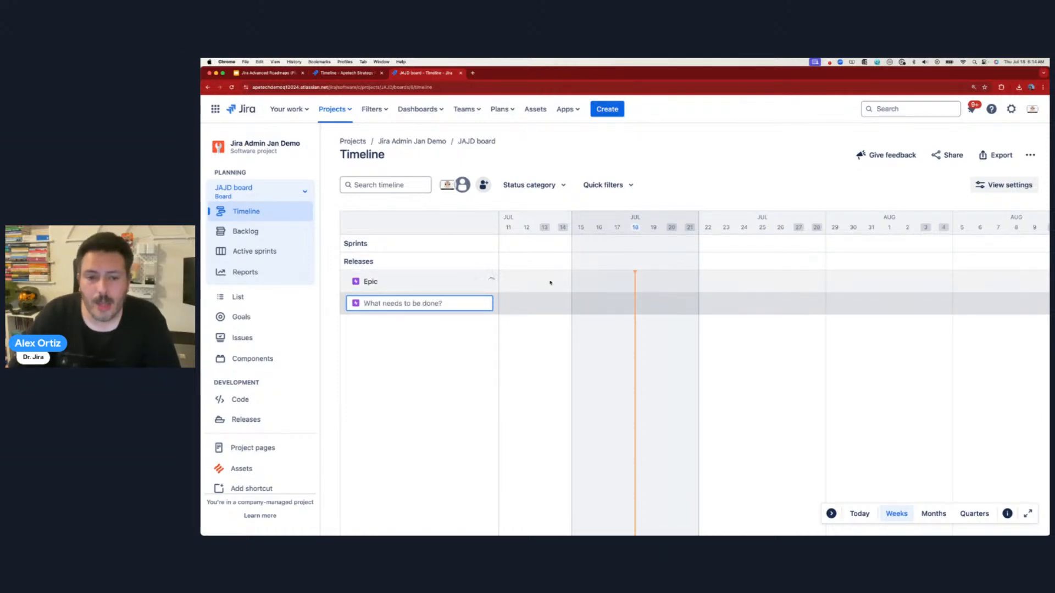
click(335, 109)
click(361, 220)
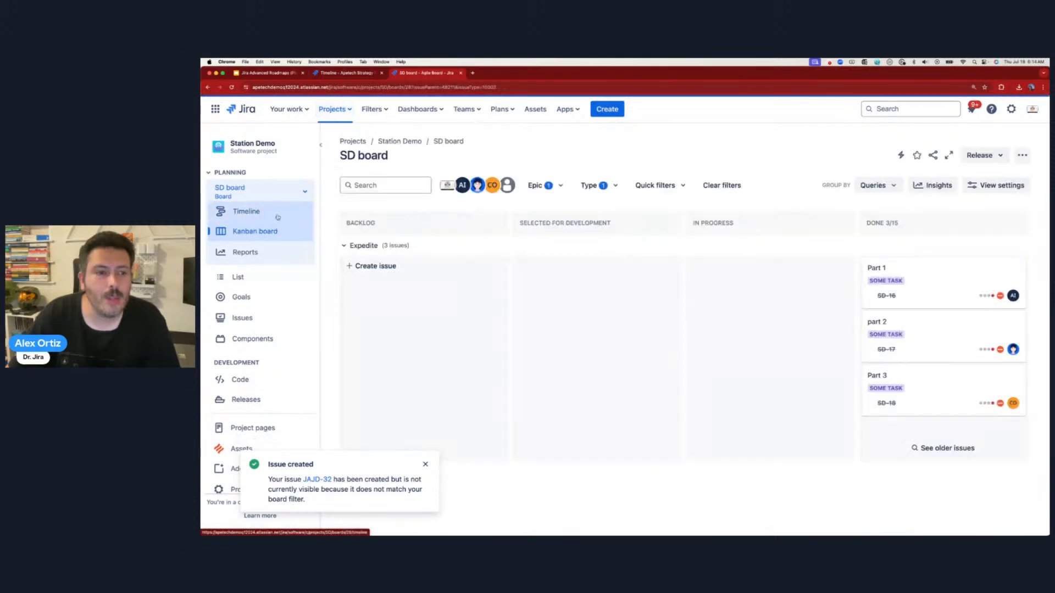
- Show the SD board timeline with Some Task expanded into its parts, comparing it with the plan
click(264, 211)
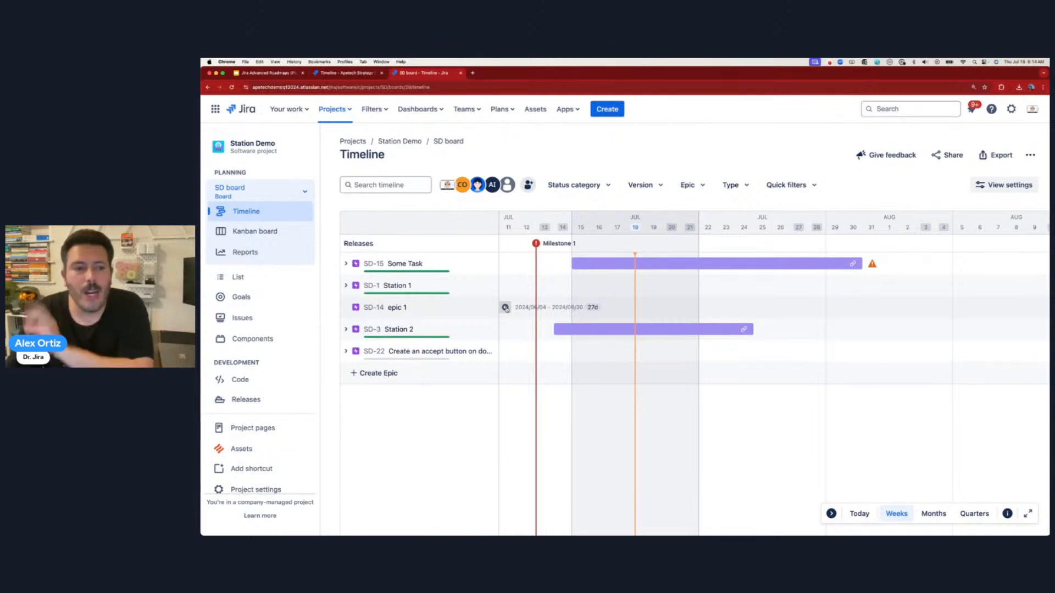
click(344, 73)
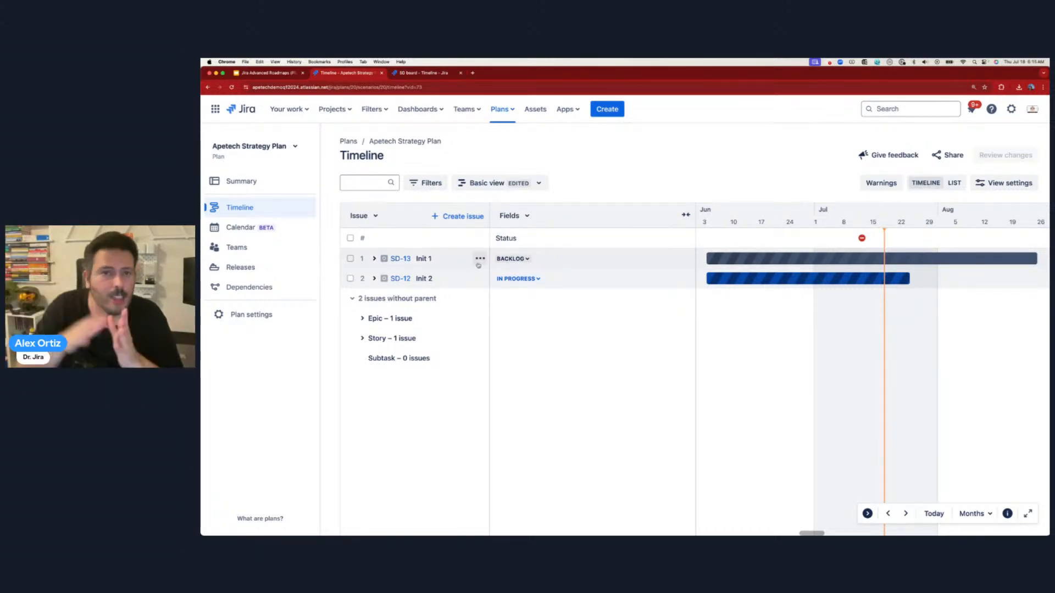
click(439, 73)
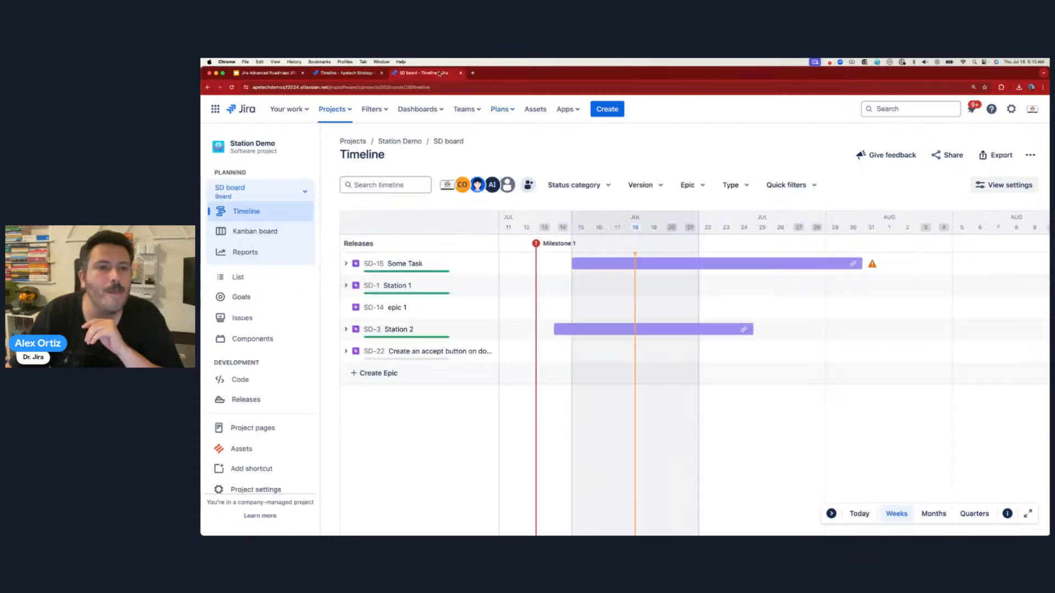
click(346, 264)
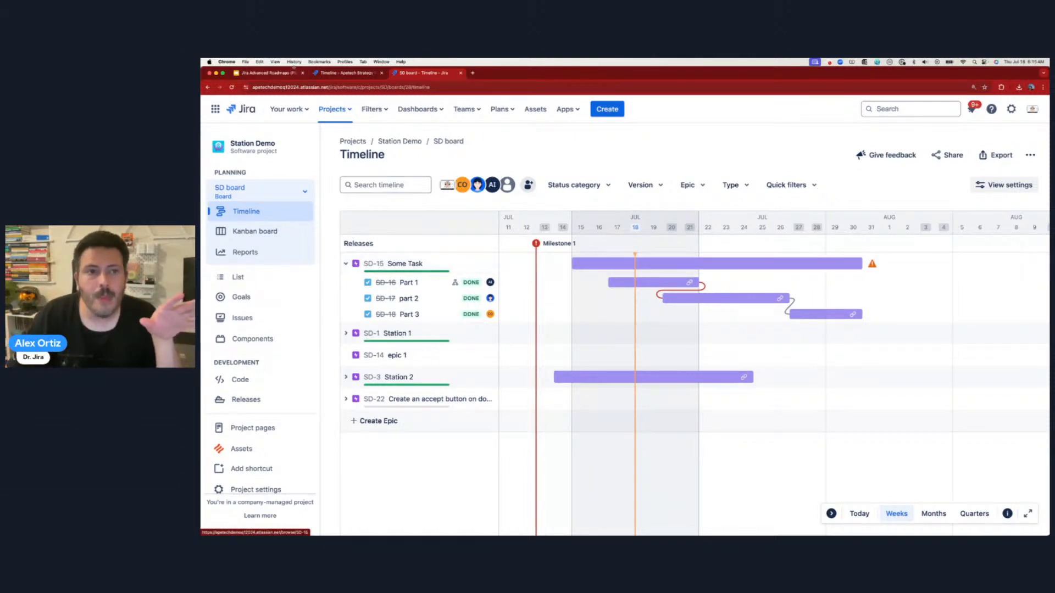
click(346, 73)
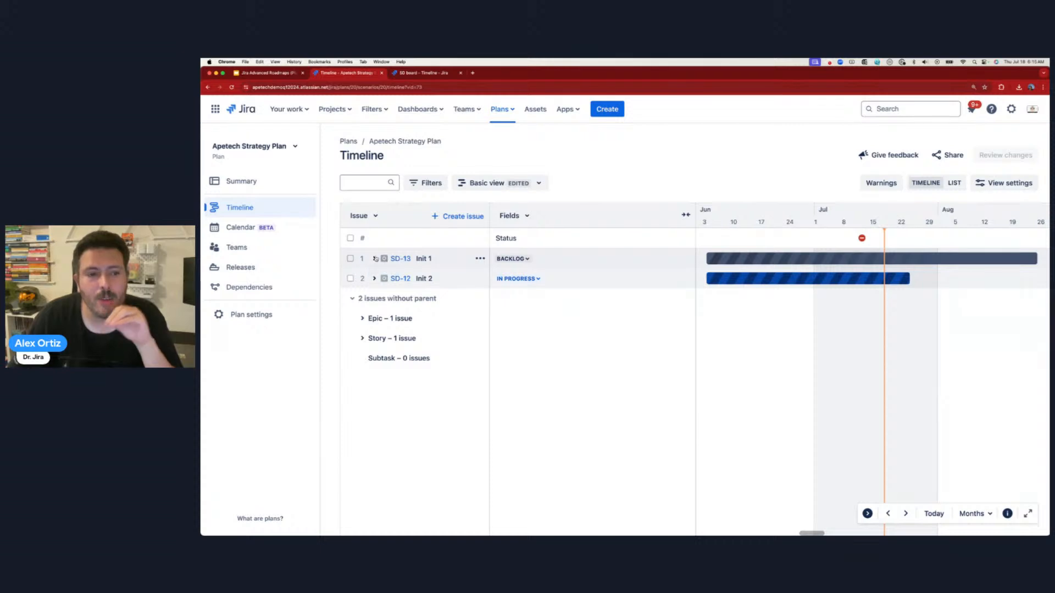
- Expand Init 1, Some Task and Part 1 in the plan, then show Station Demo's List page
click(376, 260)
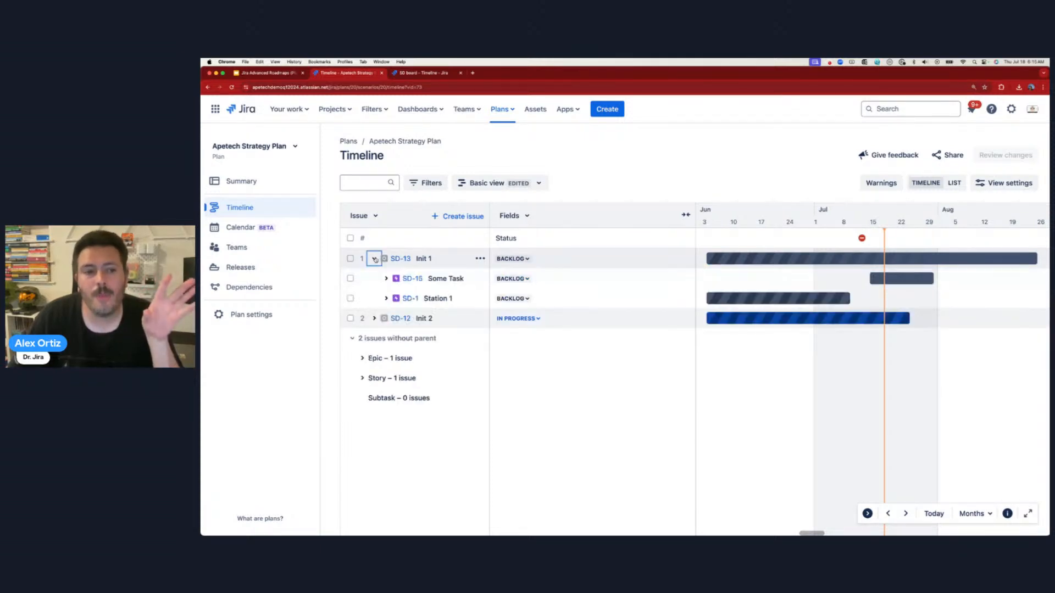
click(387, 279)
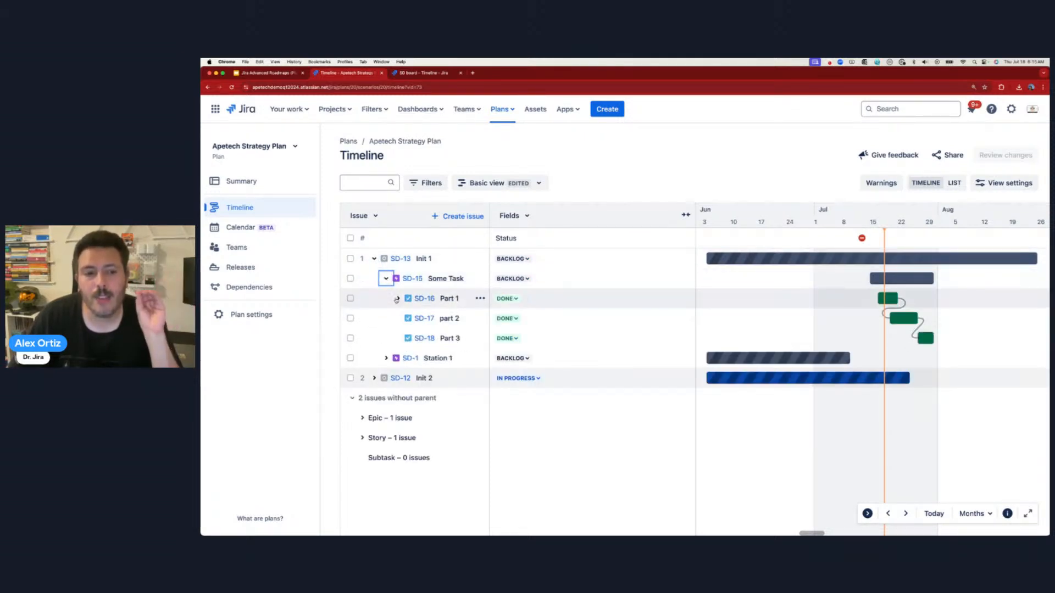
click(397, 300)
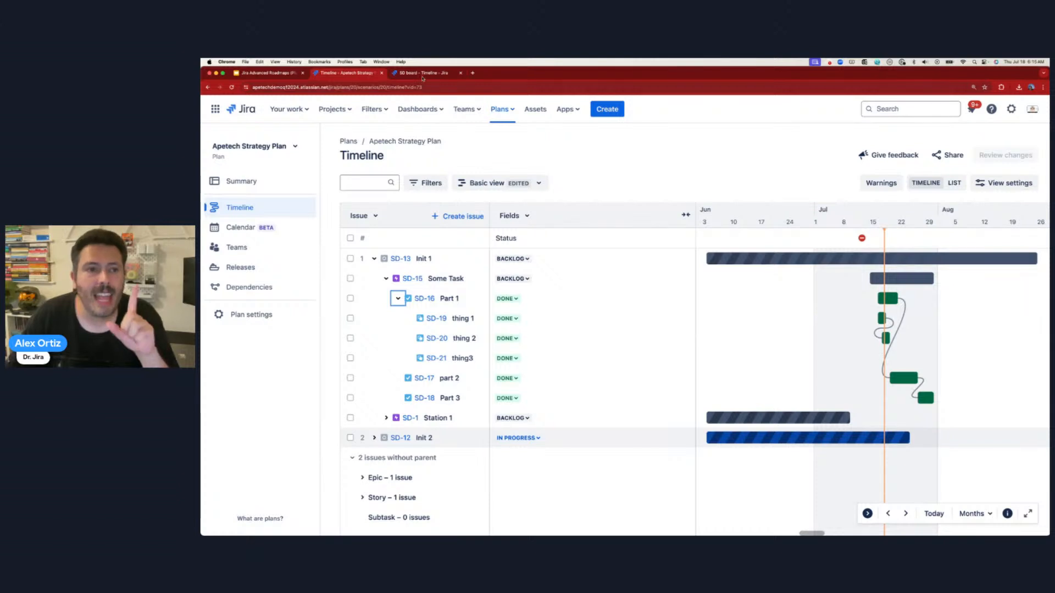
click(424, 74)
click(247, 276)
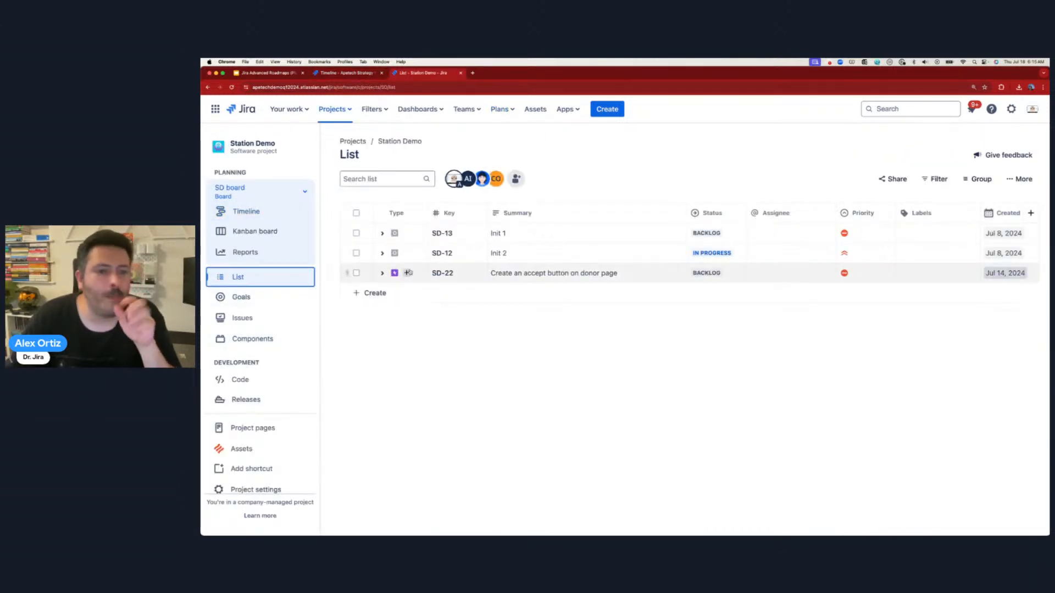
- Expand Init 2, Init 1, Some Task and Part 1 in the list and widen the Type column
click(382, 253)
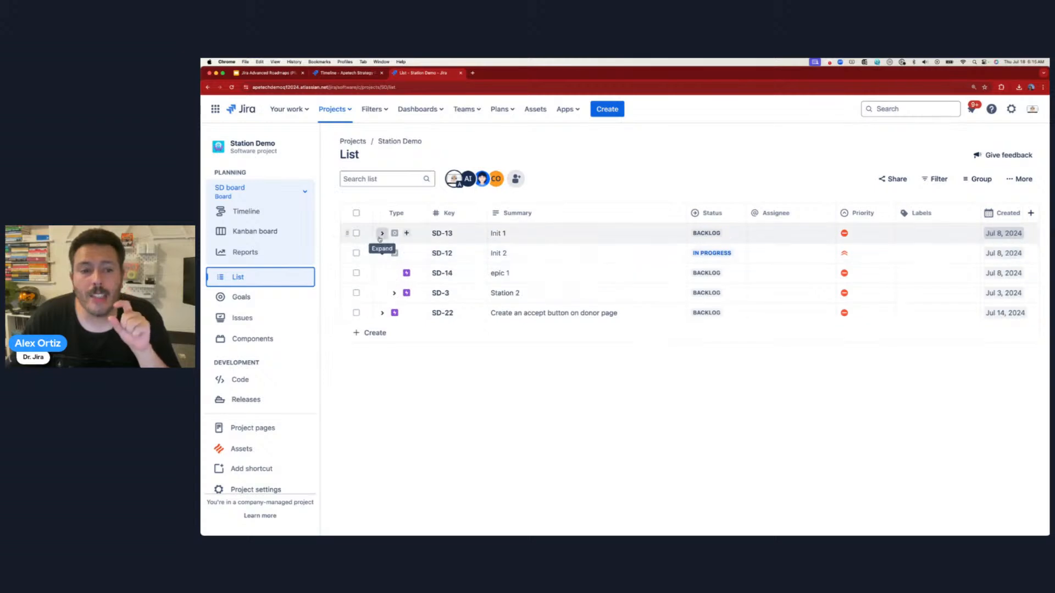
click(382, 233)
click(394, 253)
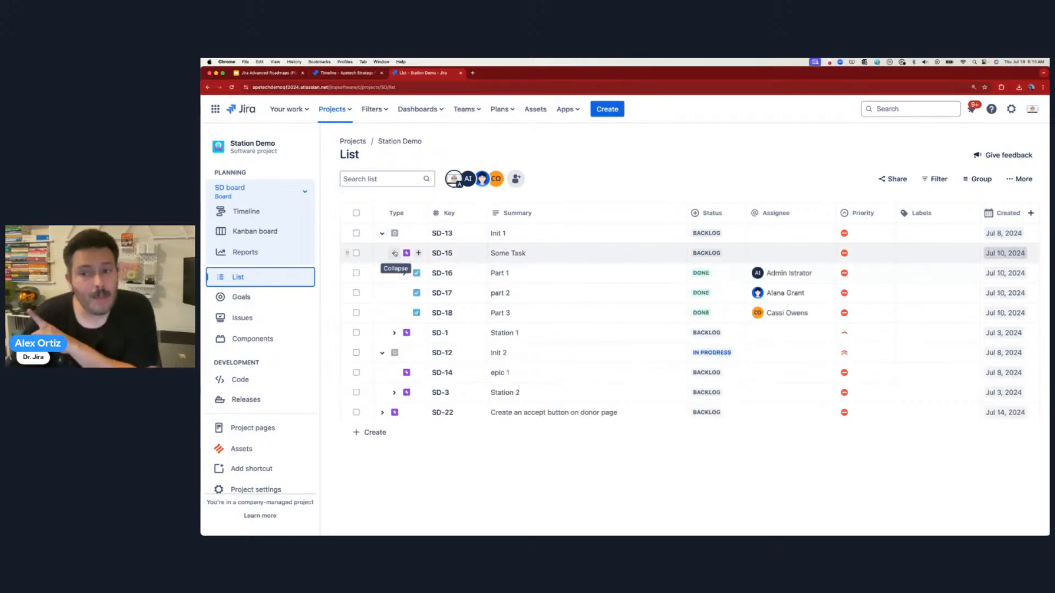
click(405, 274)
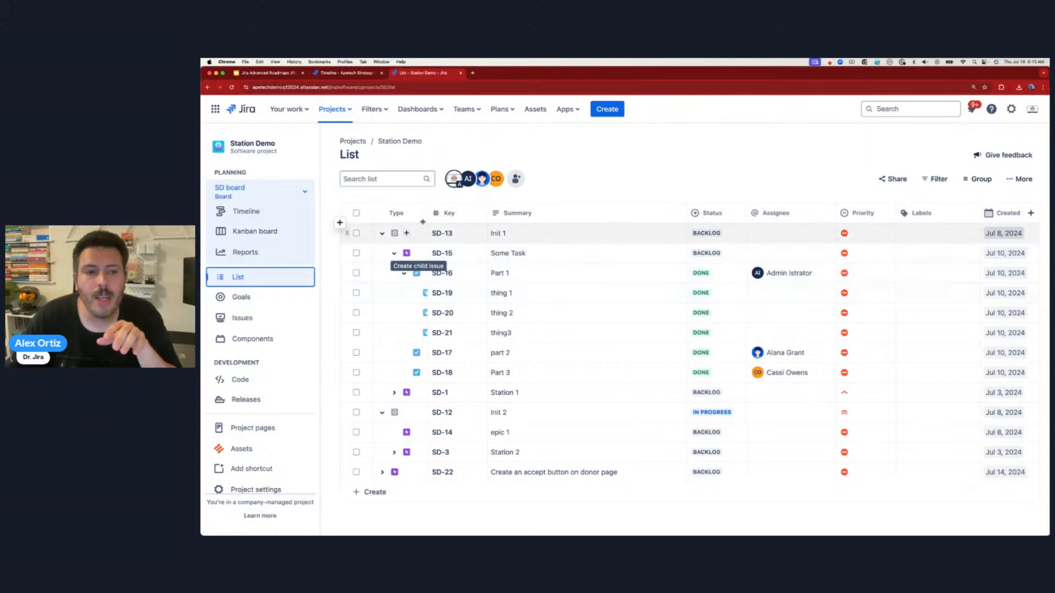
drag(428, 218, 468, 217)
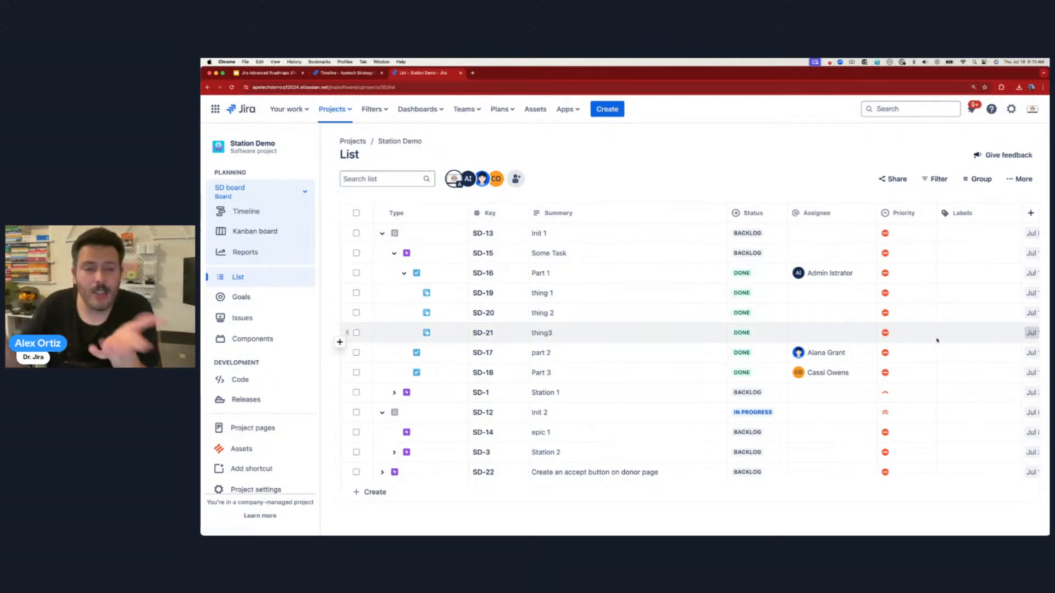
click(349, 73)
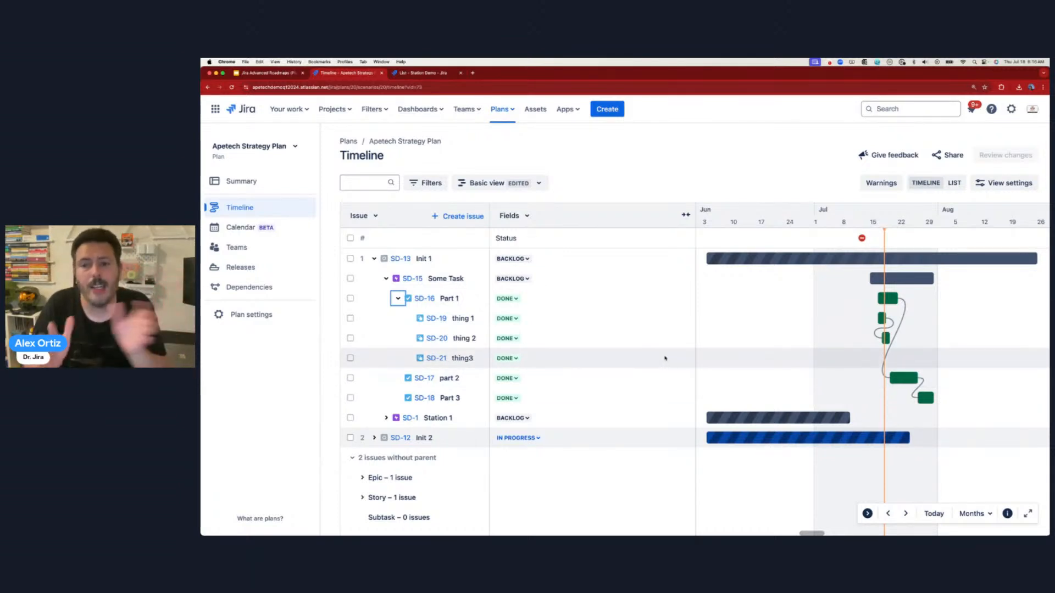
mouse_move(882, 319)
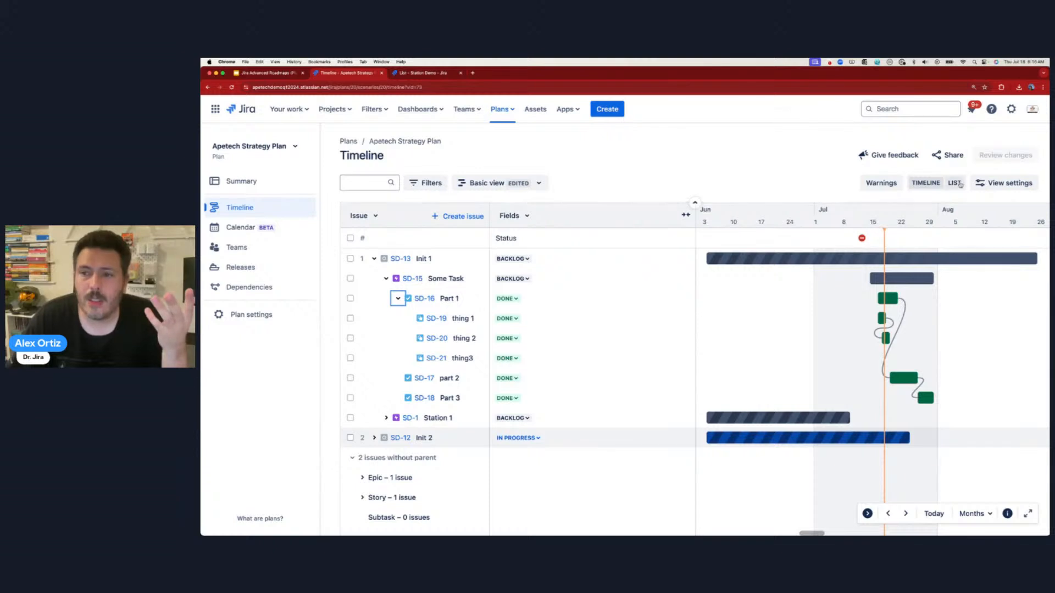
click(954, 184)
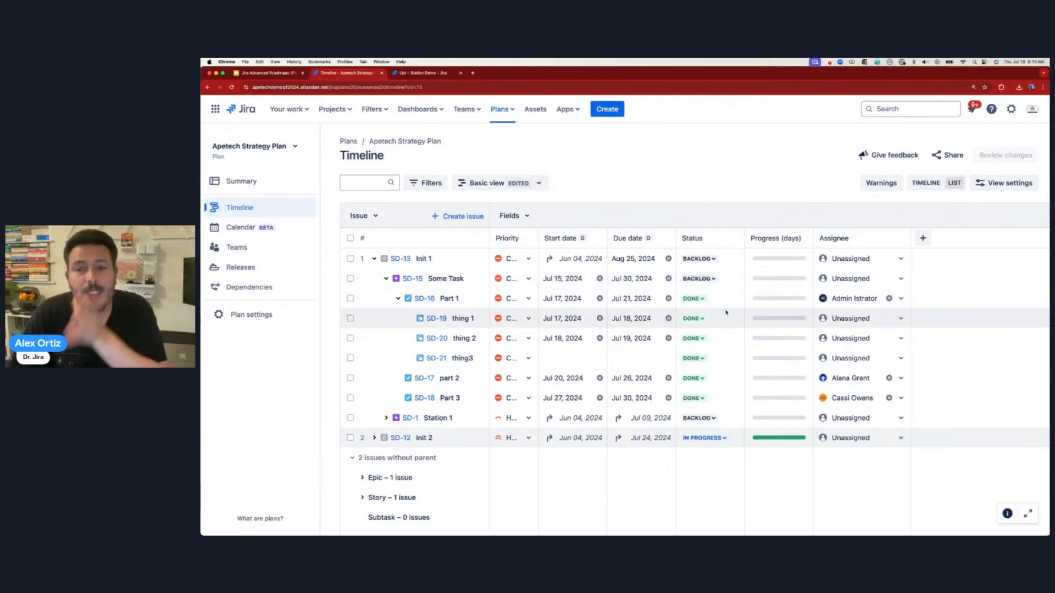
click(520, 217)
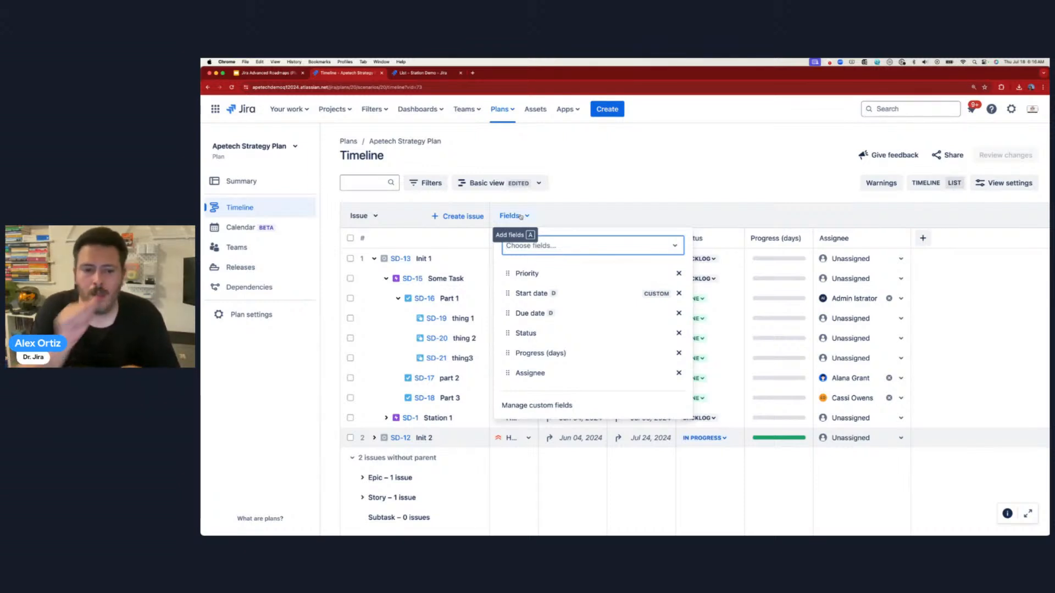
click(435, 74)
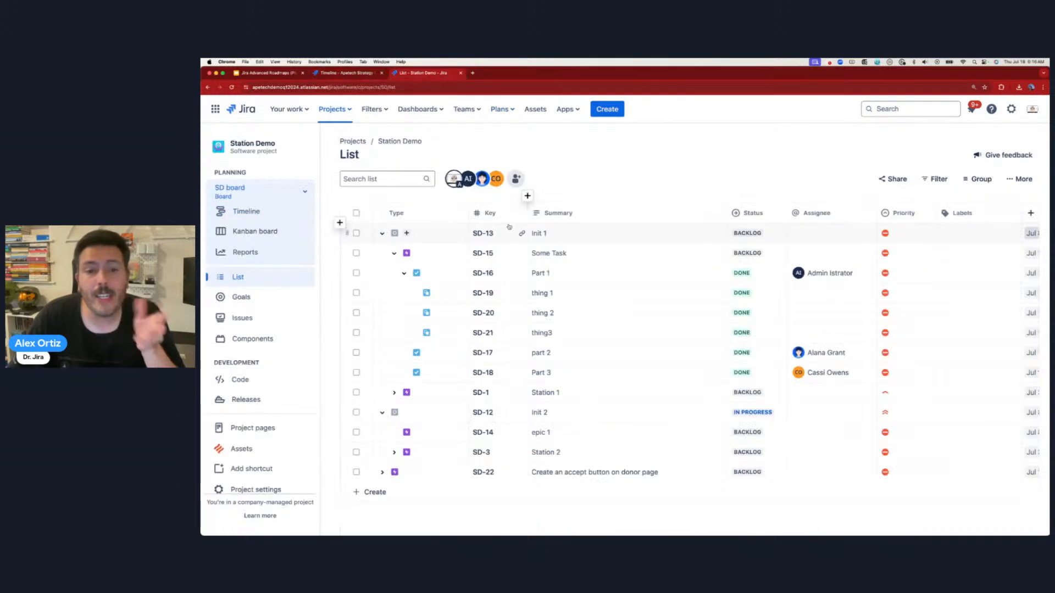
click(250, 211)
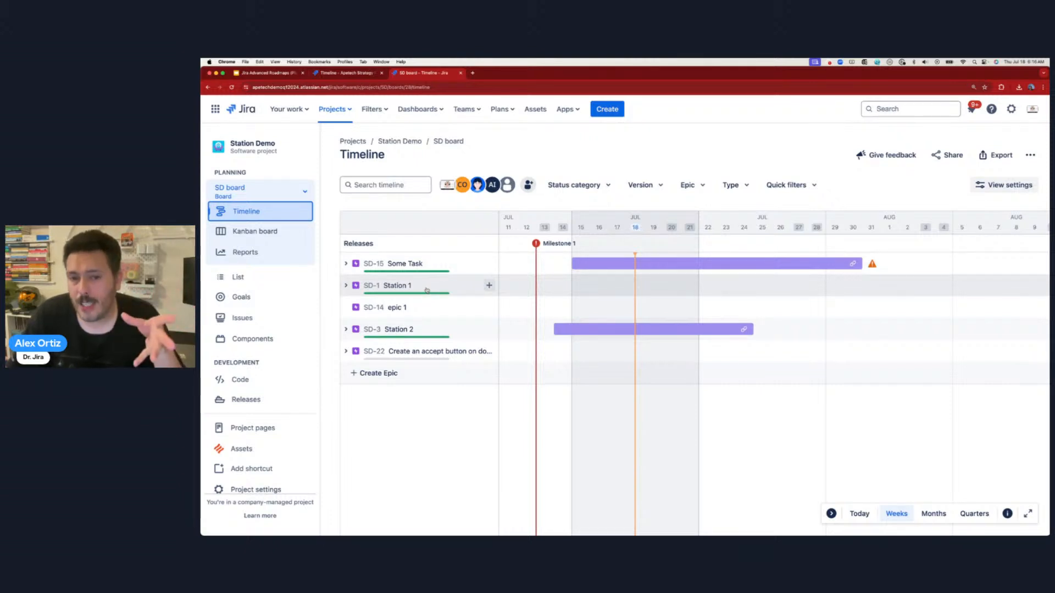
mouse_move(583, 266)
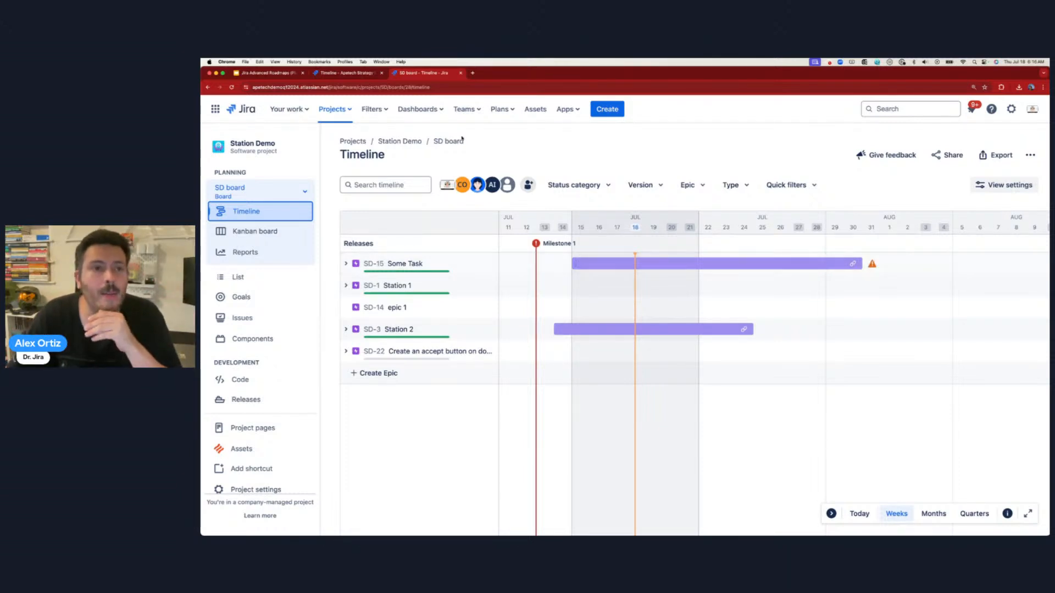
click(333, 78)
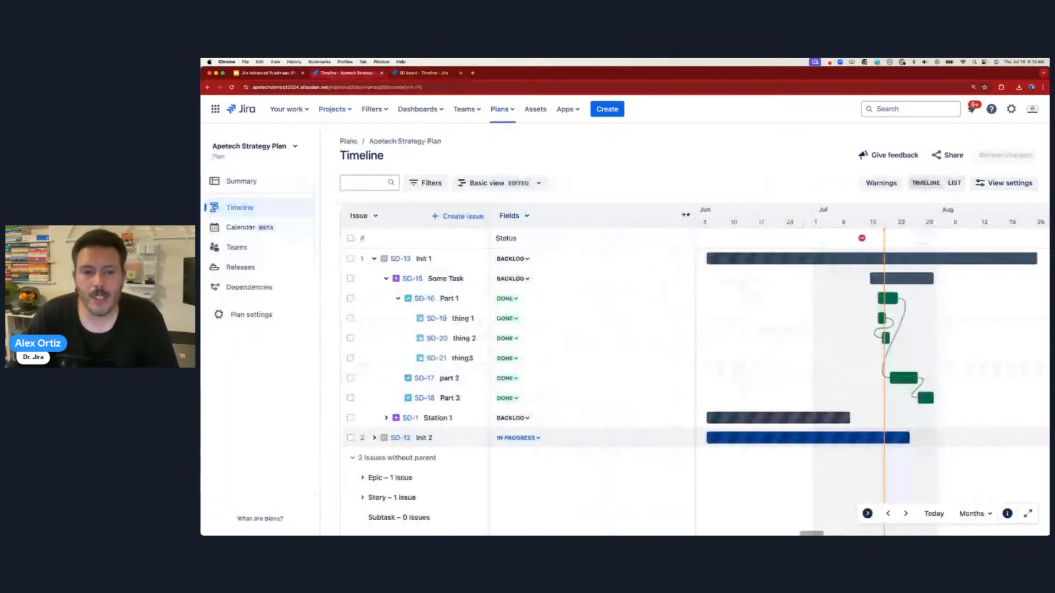
- Add Start date, Due date and Components columns to the plan's field table
click(542, 238)
text(sta)
click(544, 272)
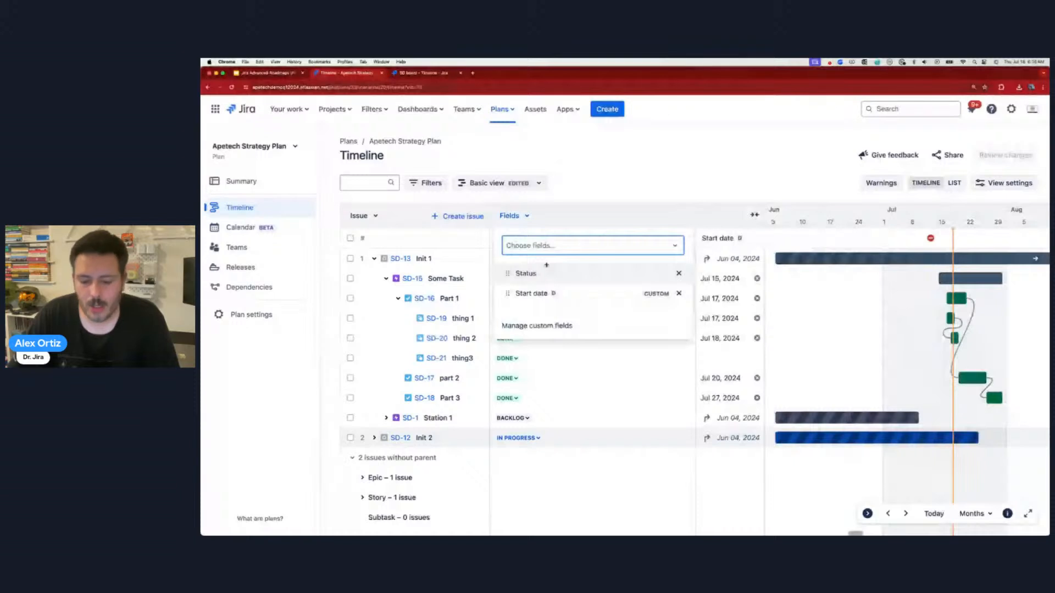
text(du)
click(543, 272)
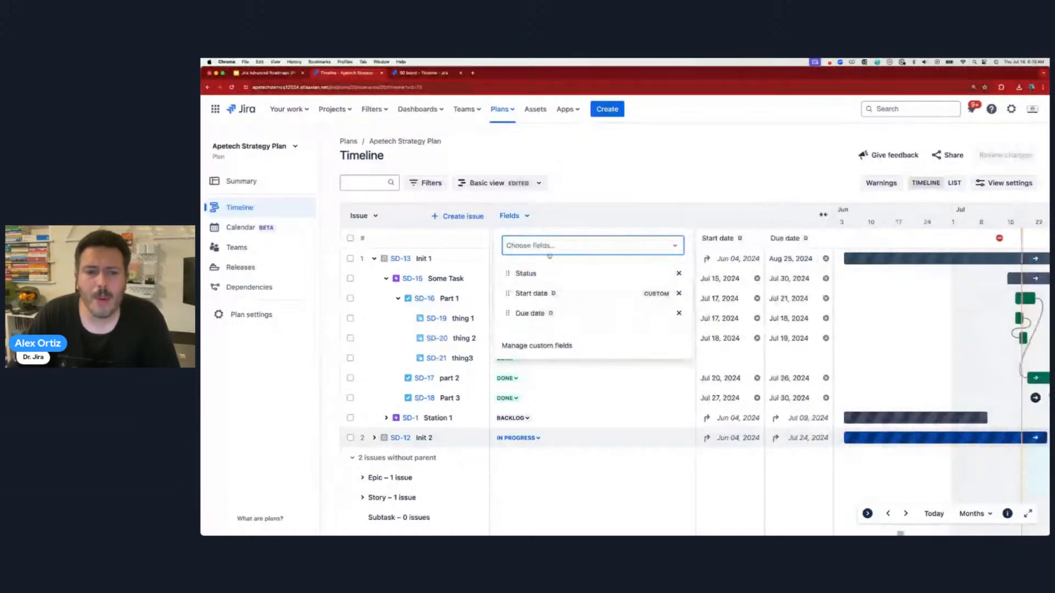
click(547, 289)
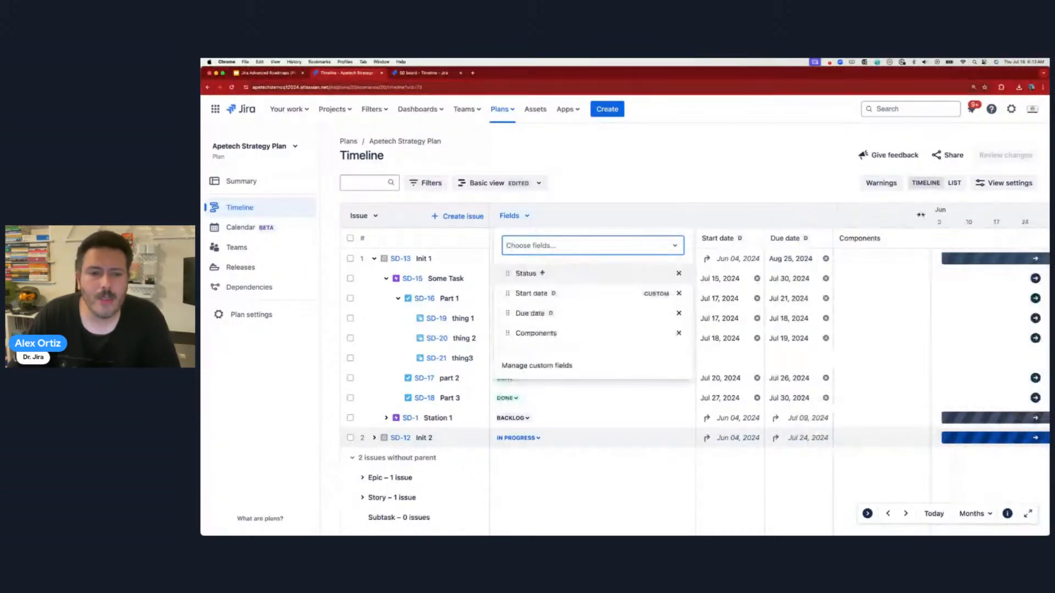
- Add Assignee, Priority and Releases columns, then expand the field table to show them all
click(549, 251)
click(548, 274)
click(543, 245)
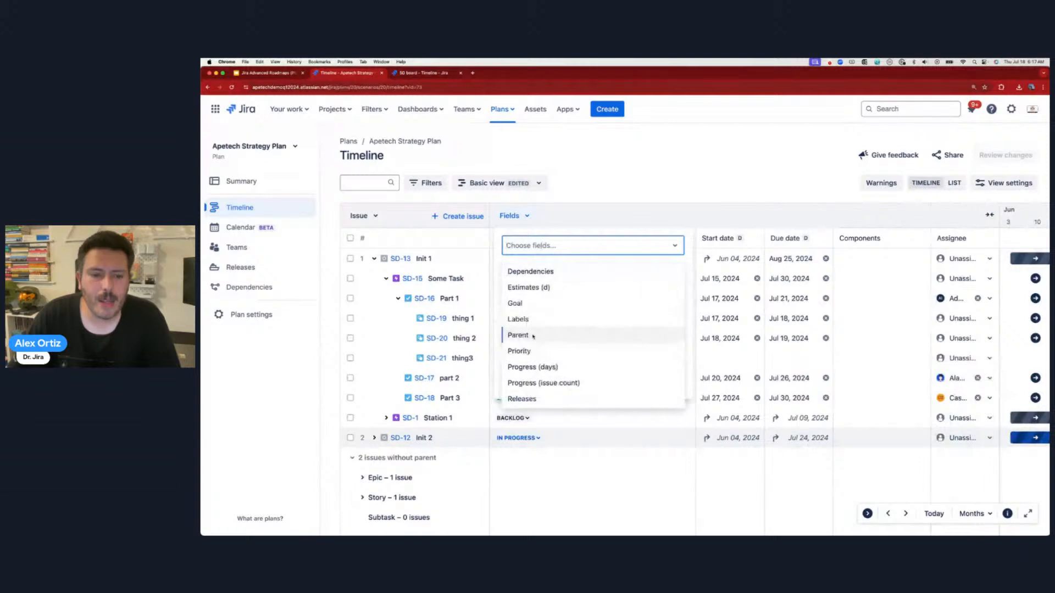
click(536, 352)
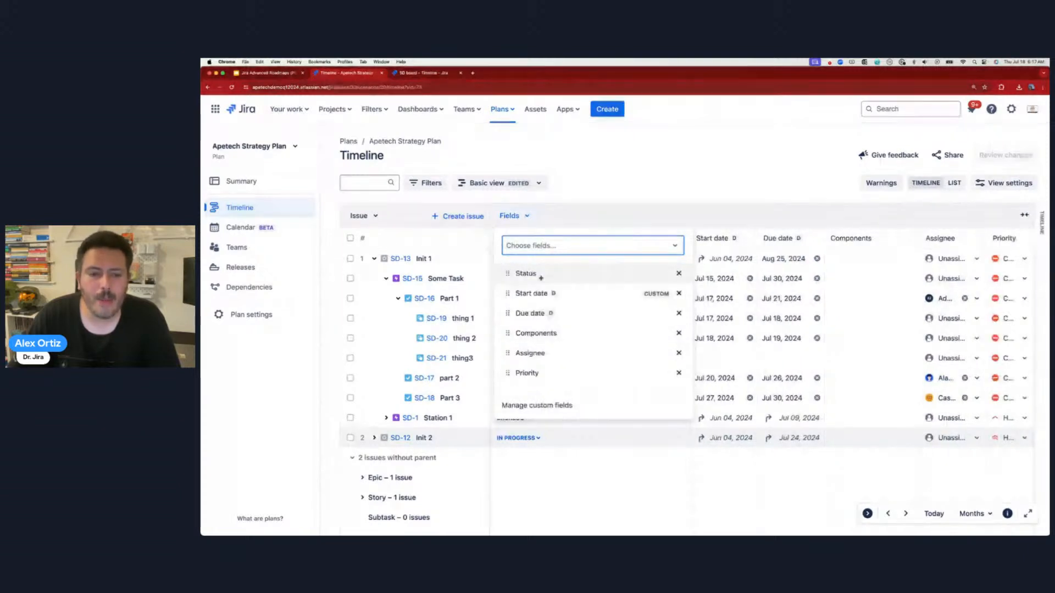
click(544, 245)
click(532, 383)
click(645, 175)
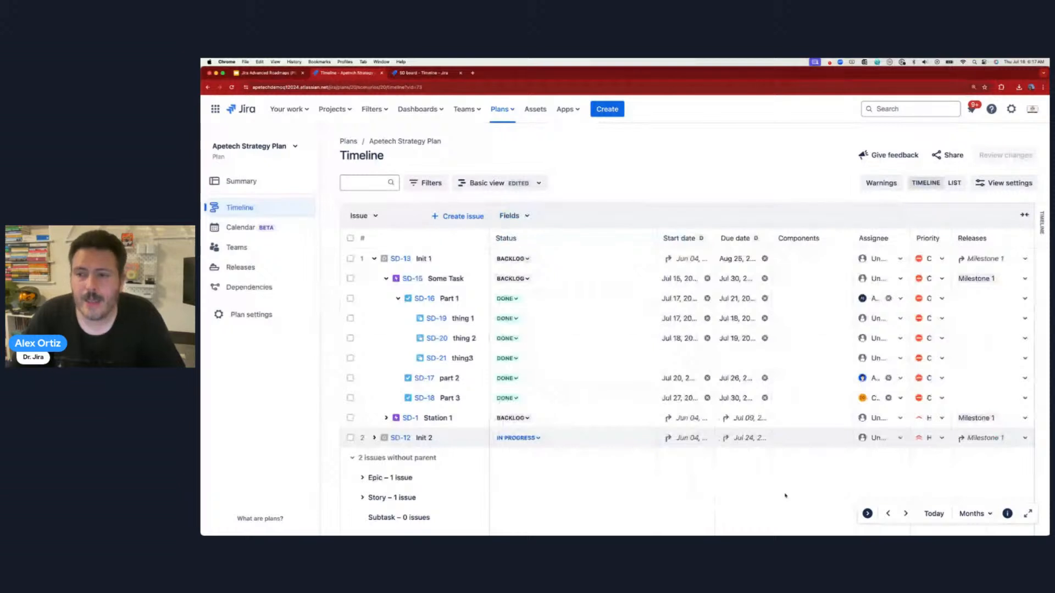
click(1024, 216)
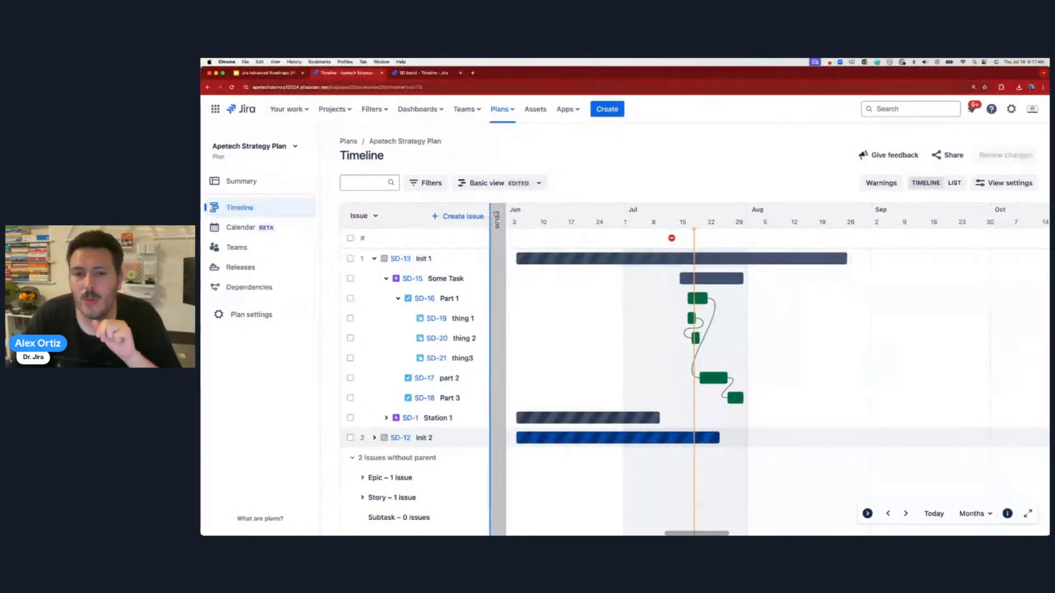
click(497, 219)
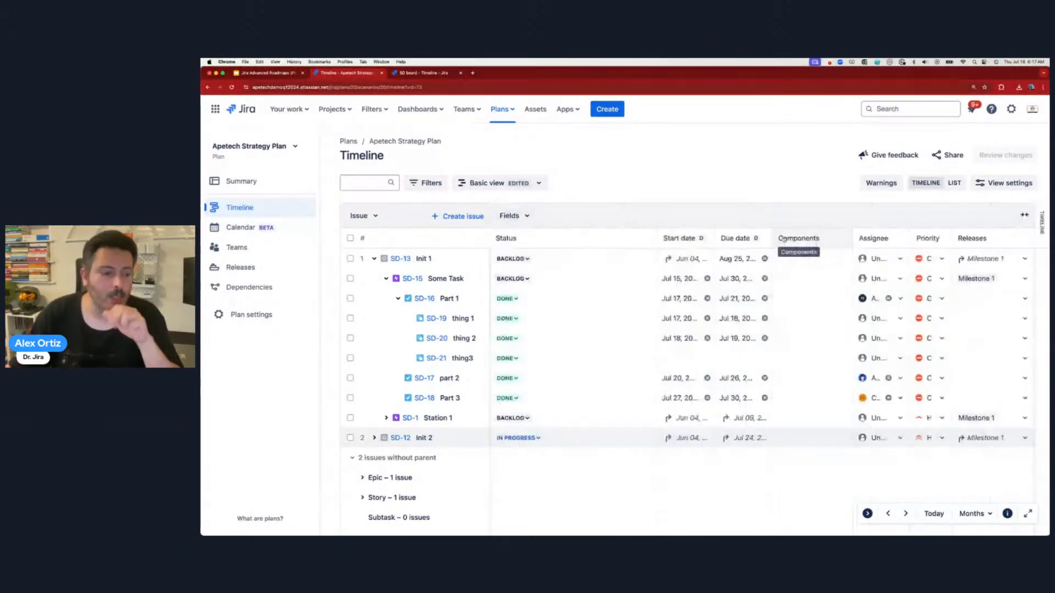
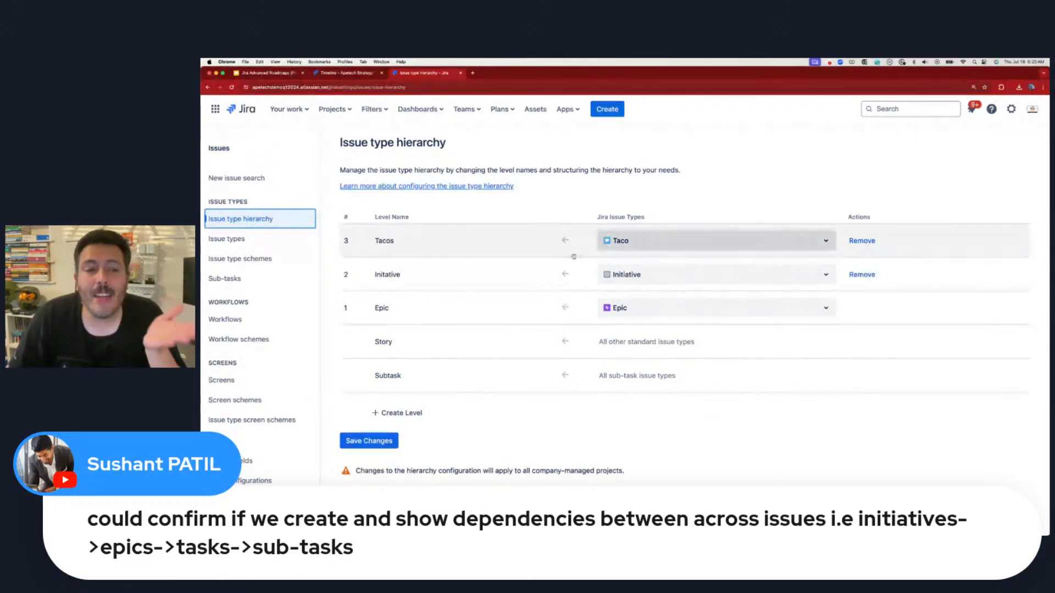
- Inspect the Initiative and Tacos hierarchy level names, then bring up the Projects list
click(386, 274)
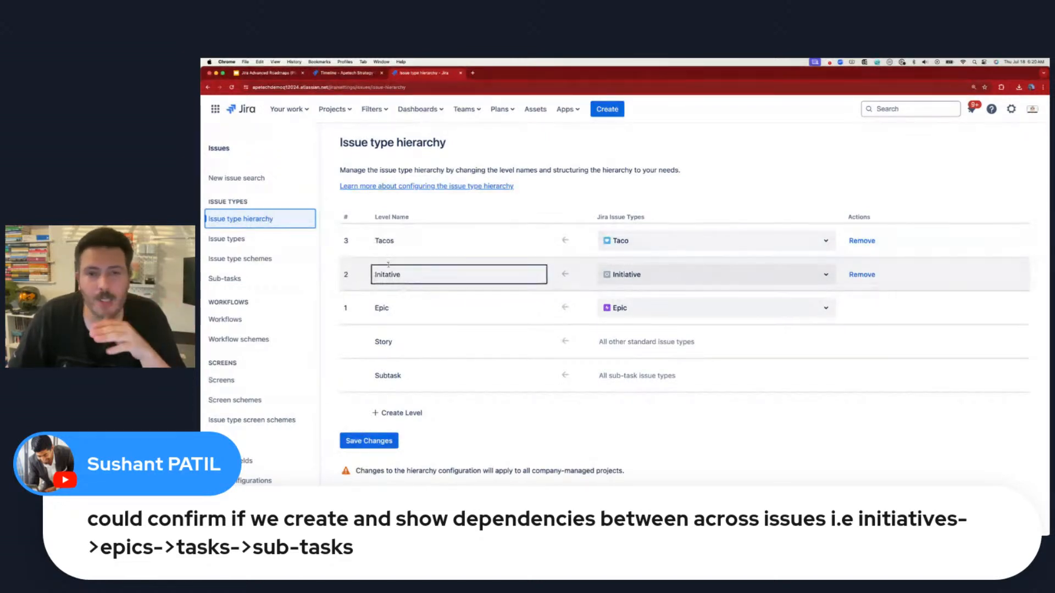
click(386, 240)
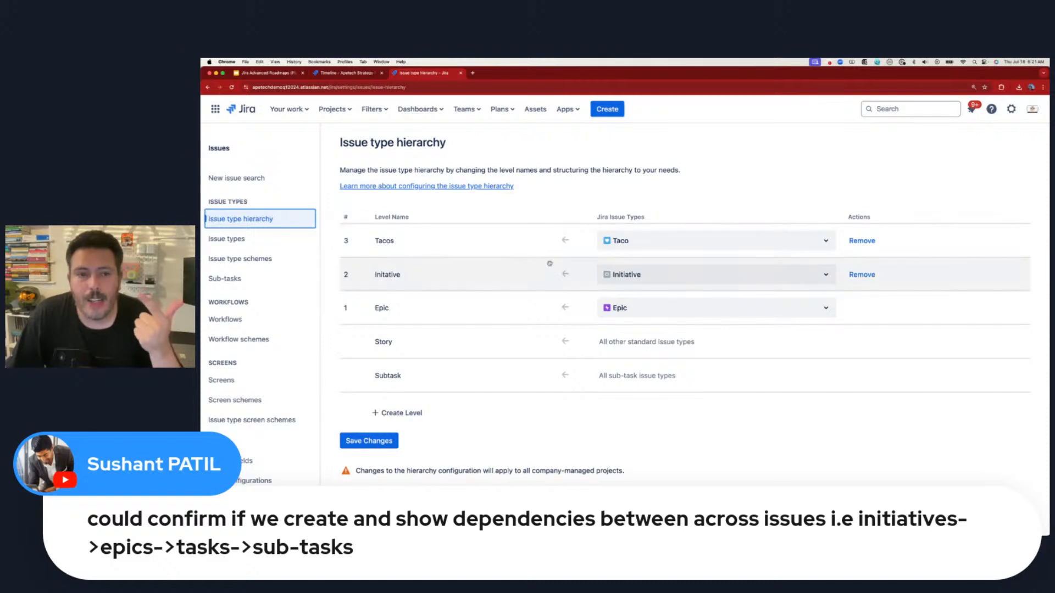
click(333, 109)
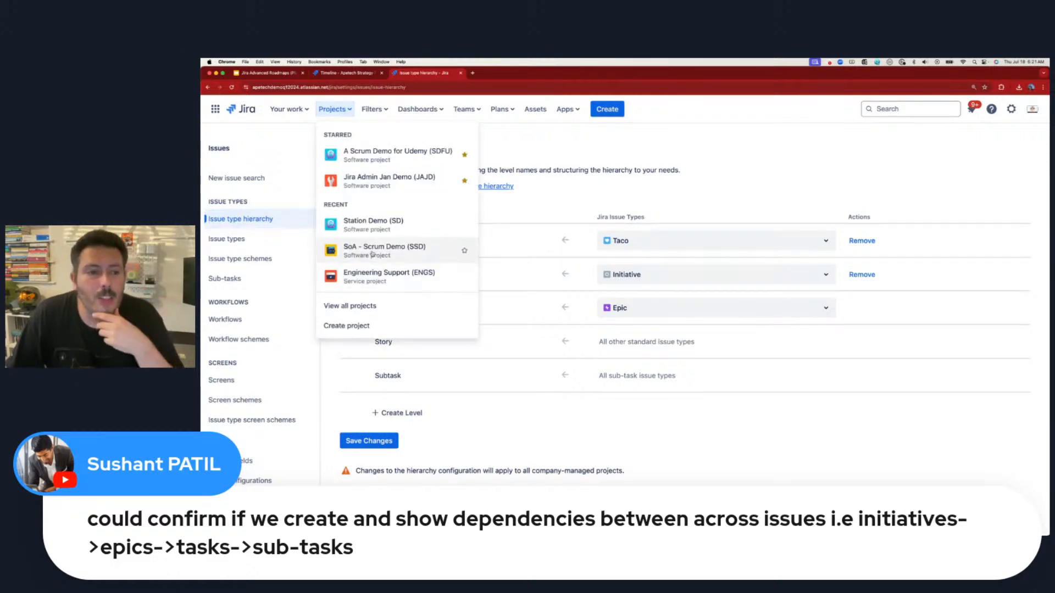
- Open Station Demo's project settings and view its issue types, from Story to Sub-task
click(367, 224)
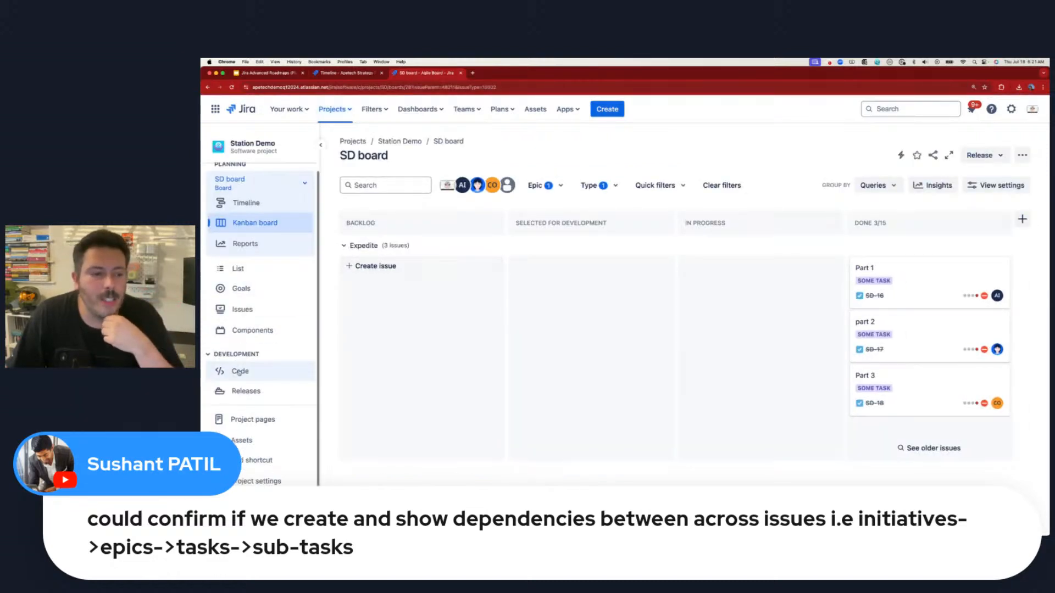
click(260, 479)
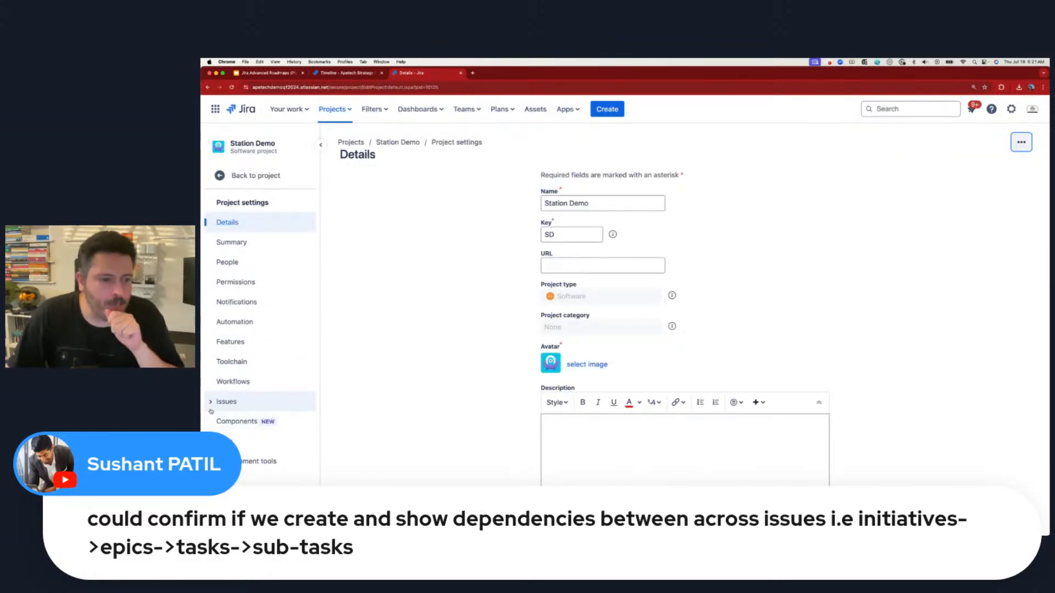
click(214, 403)
click(239, 423)
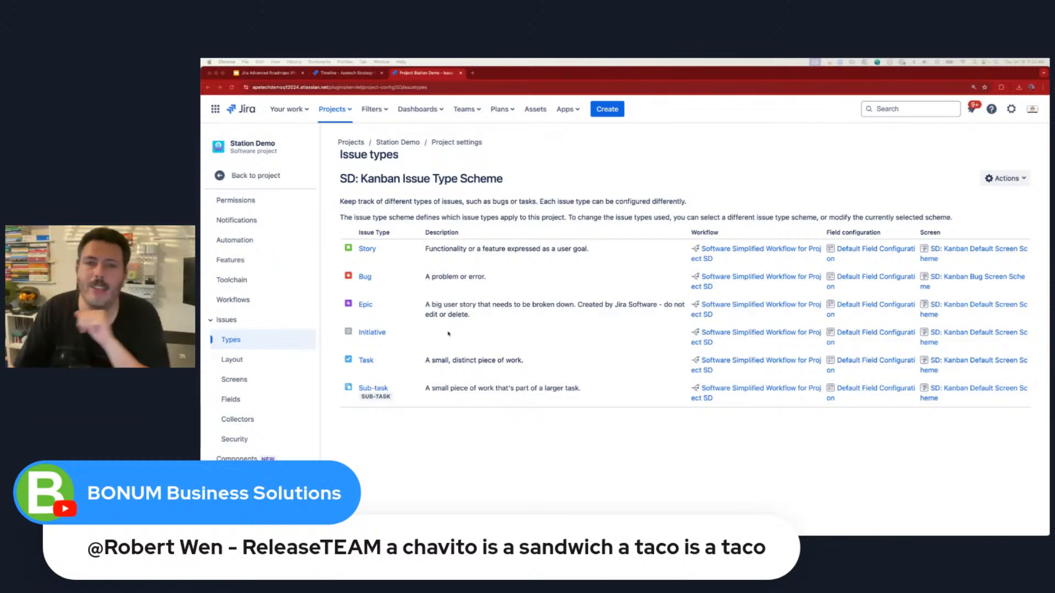
- Back on the plan timeline, collapse Init 1 and set the hierarchy from Initiative to Subtask
click(346, 73)
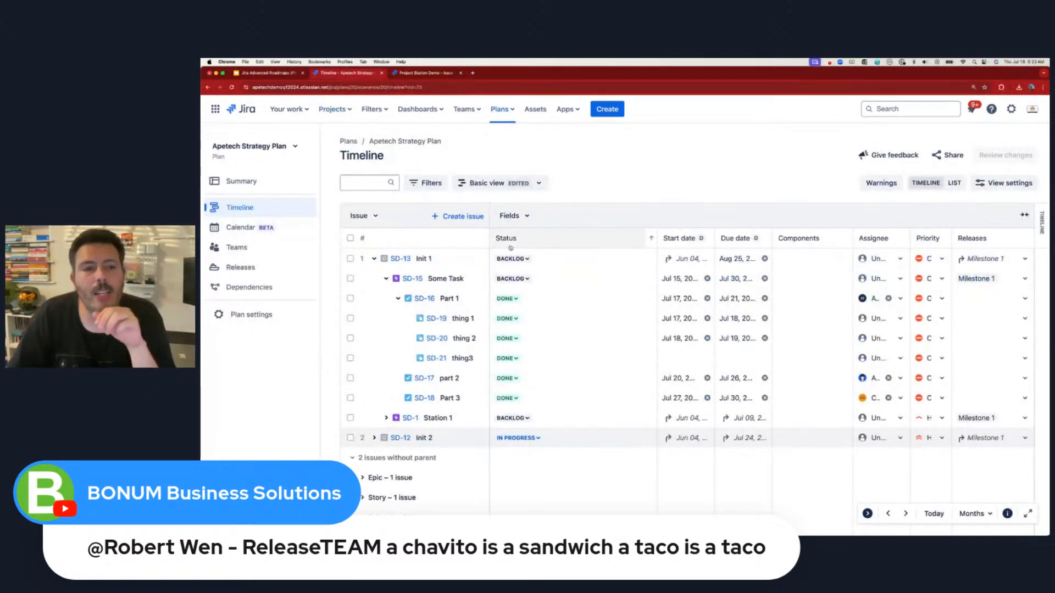
click(375, 258)
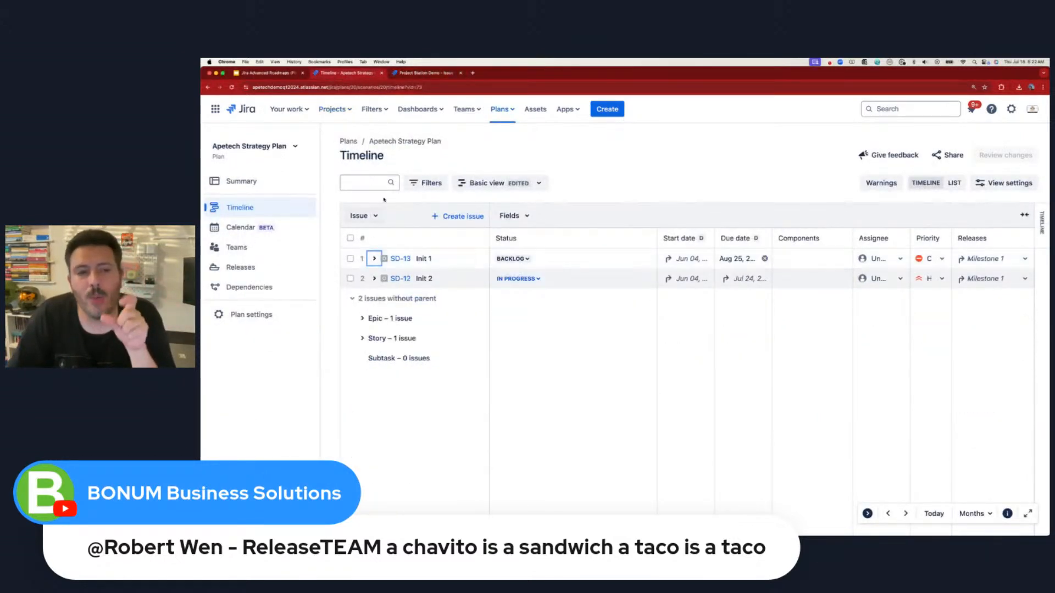
click(423, 184)
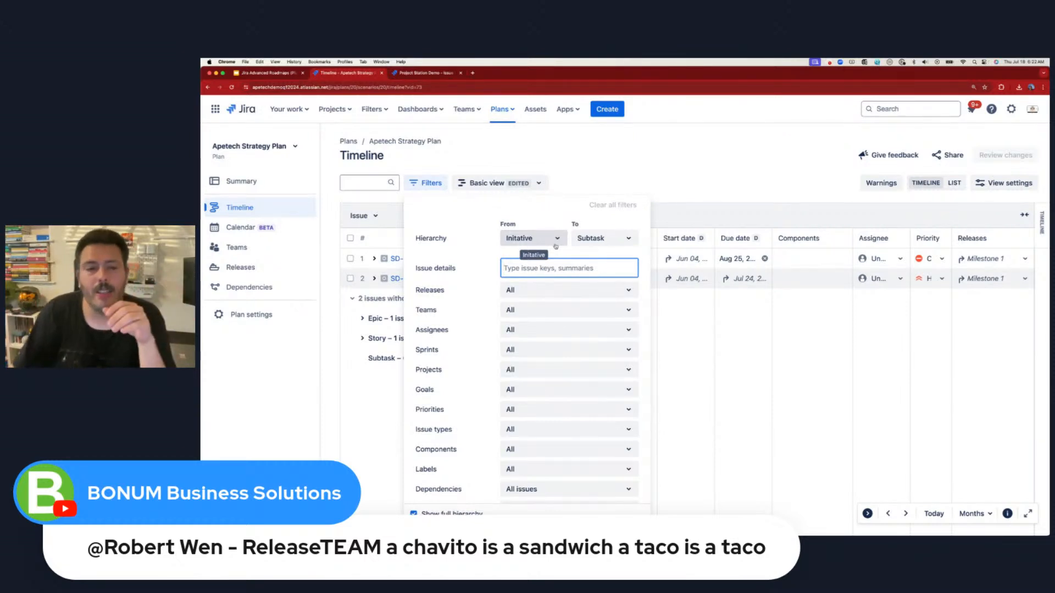
click(517, 239)
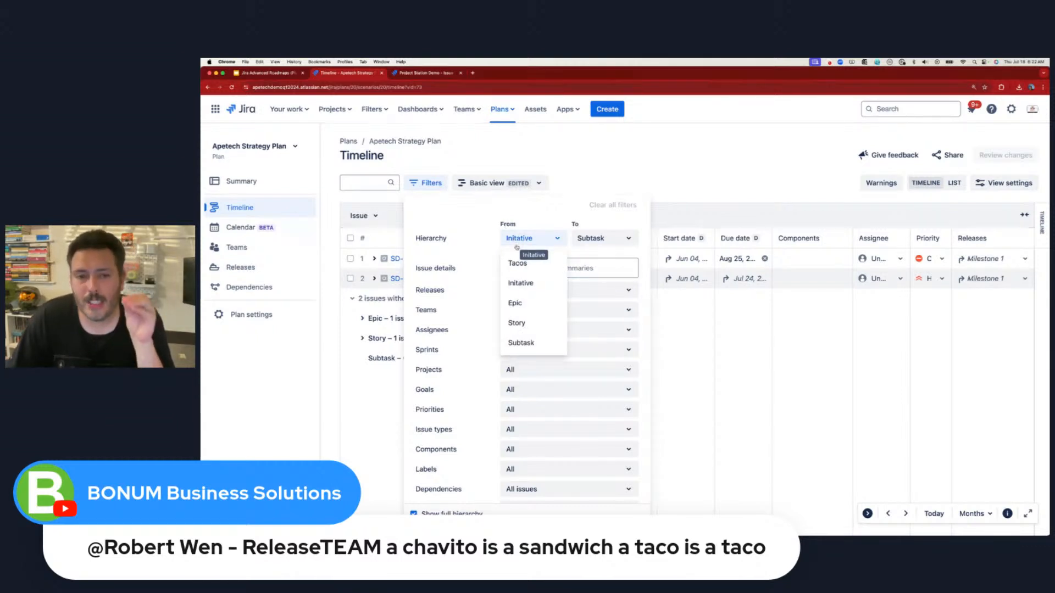
click(522, 264)
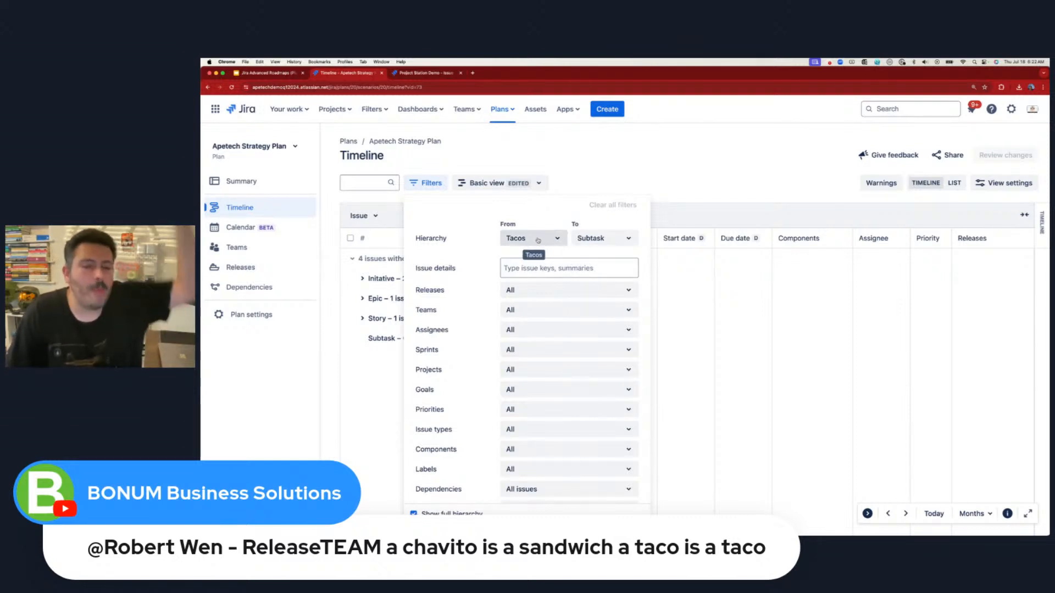
click(530, 239)
click(519, 282)
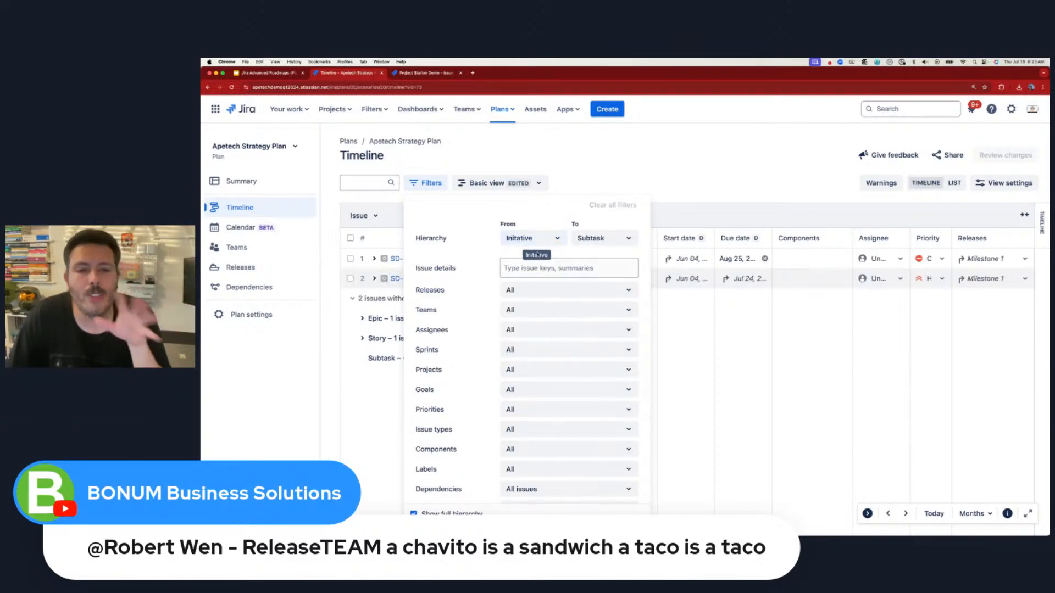
click(603, 239)
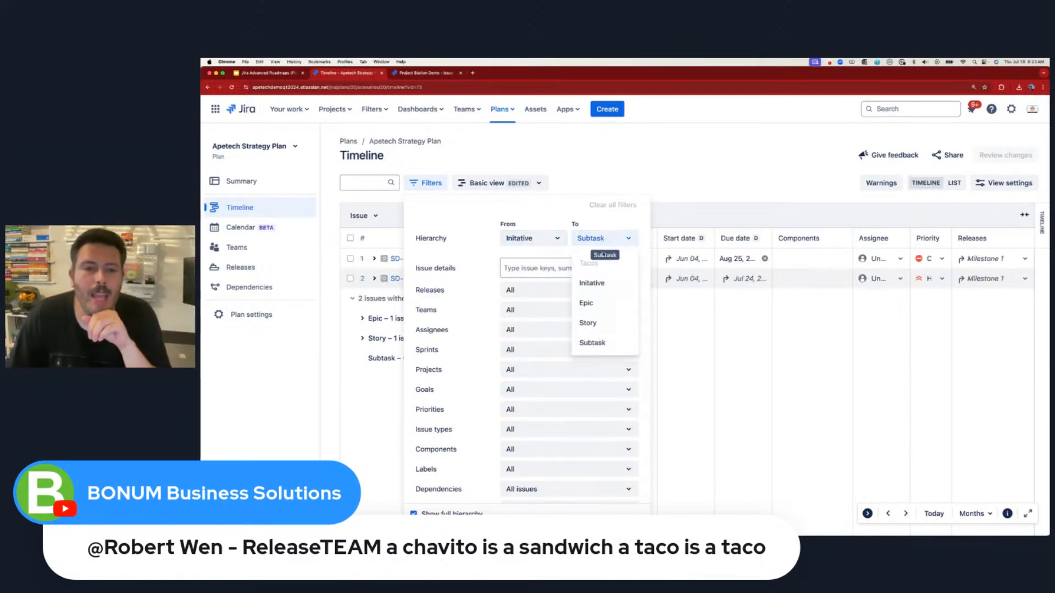
click(600, 347)
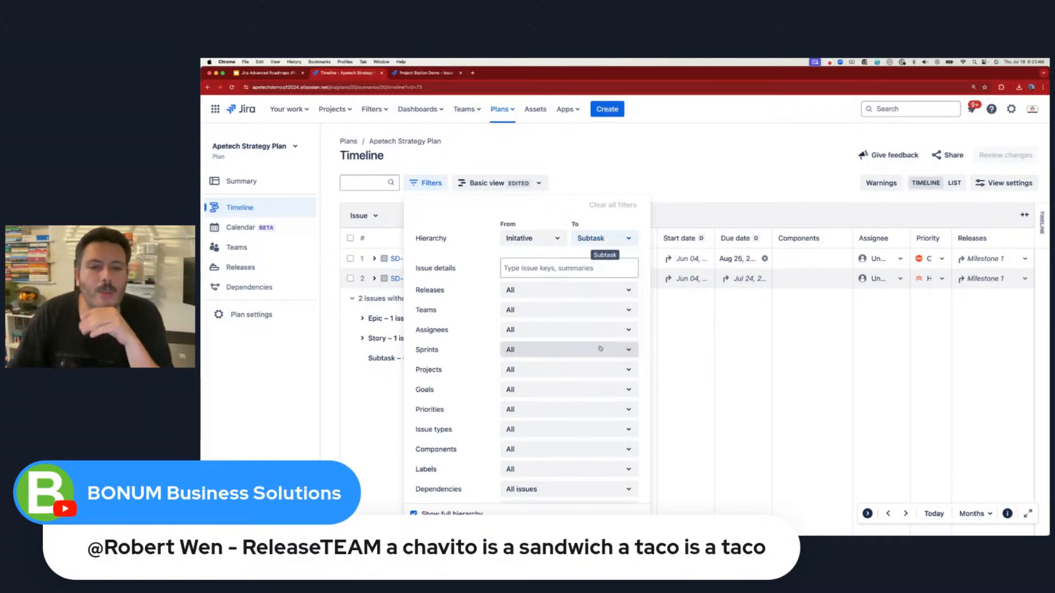
click(711, 142)
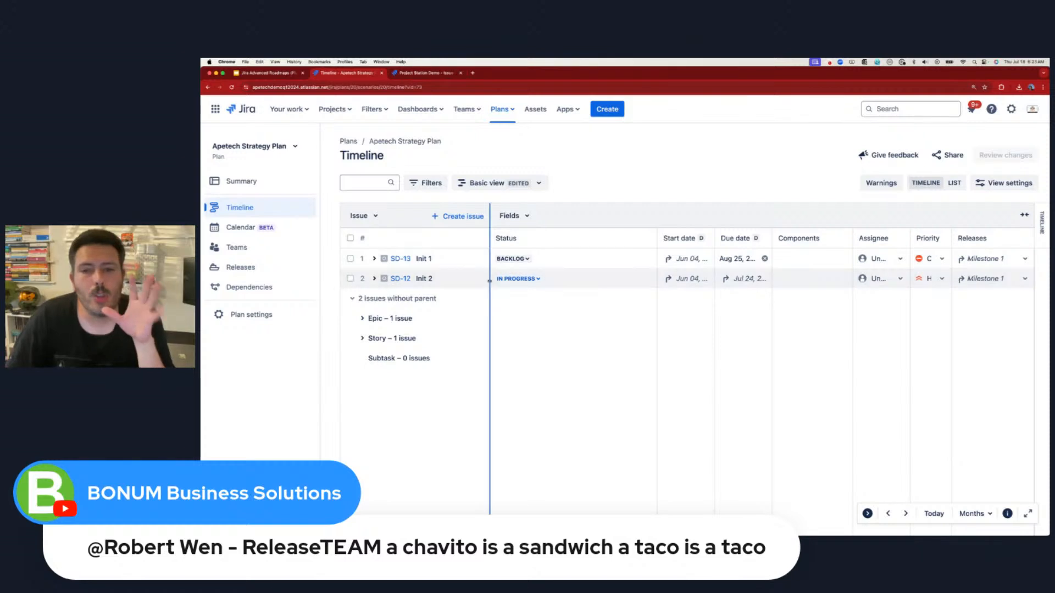
- Try starting the timeline hierarchy at Epic, then collapse Some Task's child issues
click(430, 184)
click(430, 184)
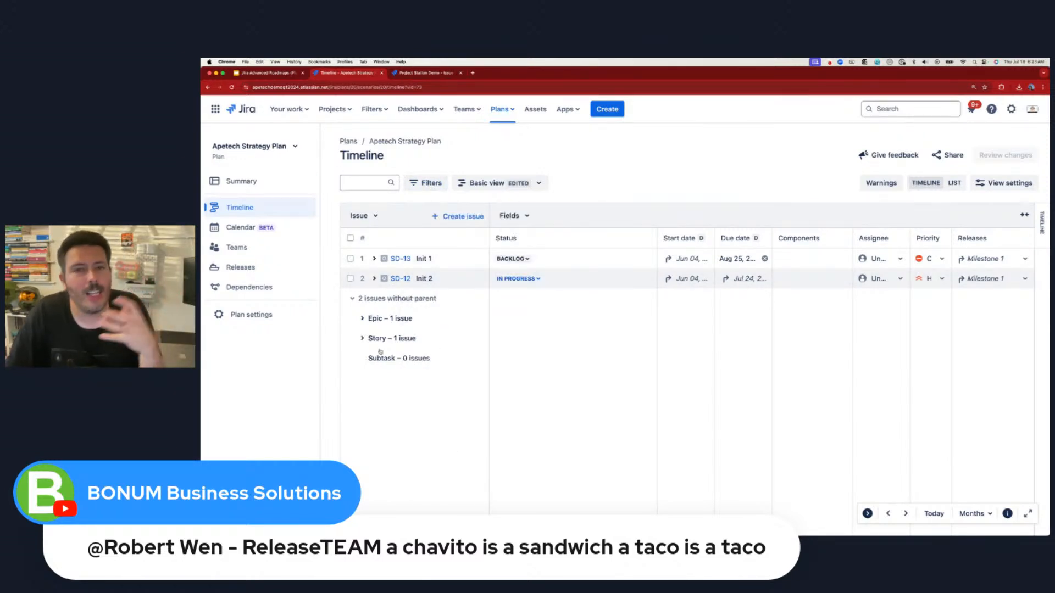
click(429, 183)
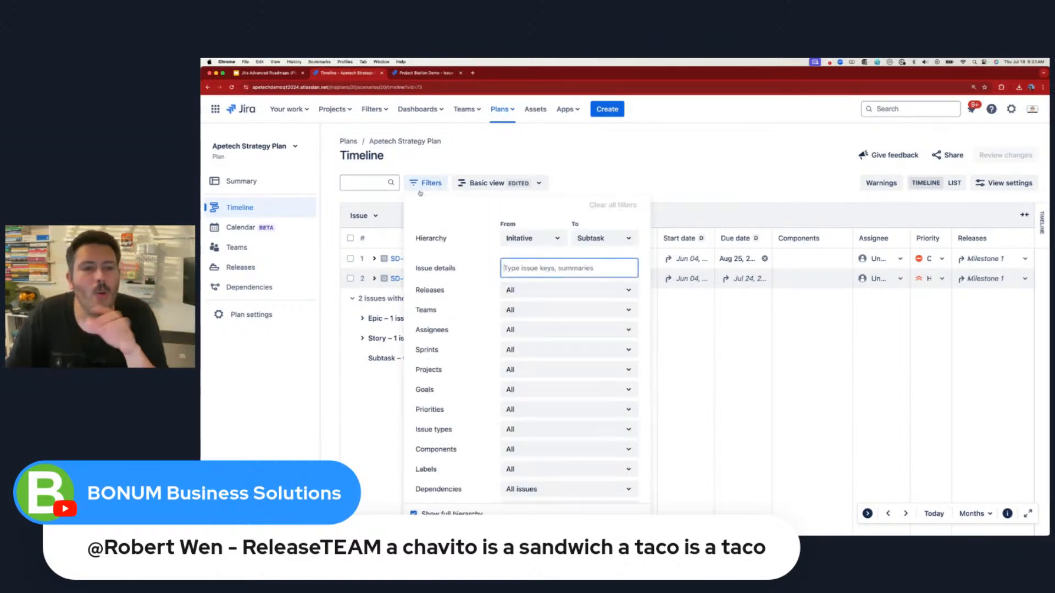
click(516, 239)
click(517, 303)
key(Escape)
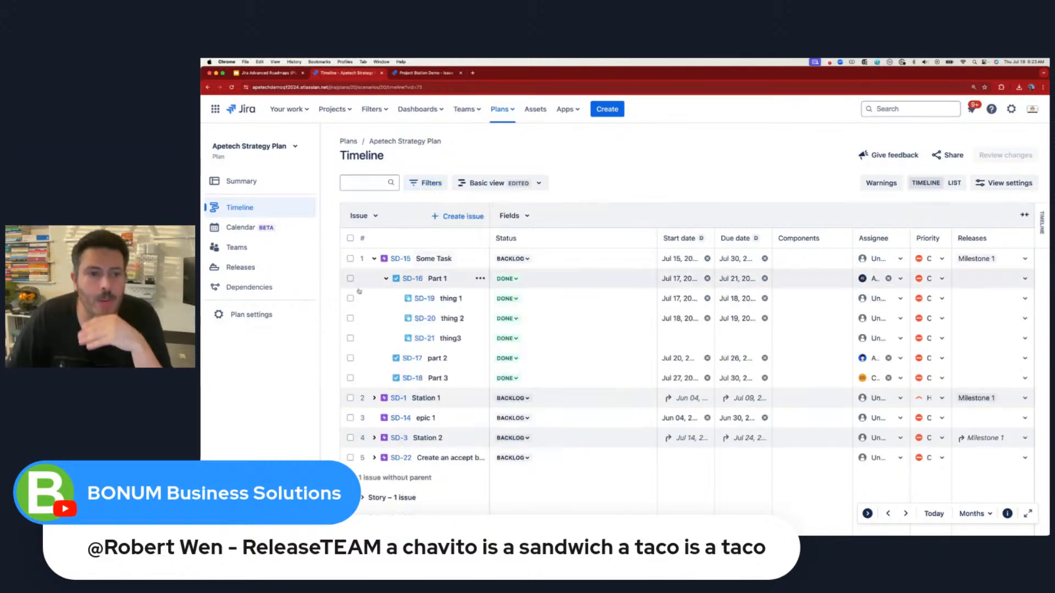
click(374, 259)
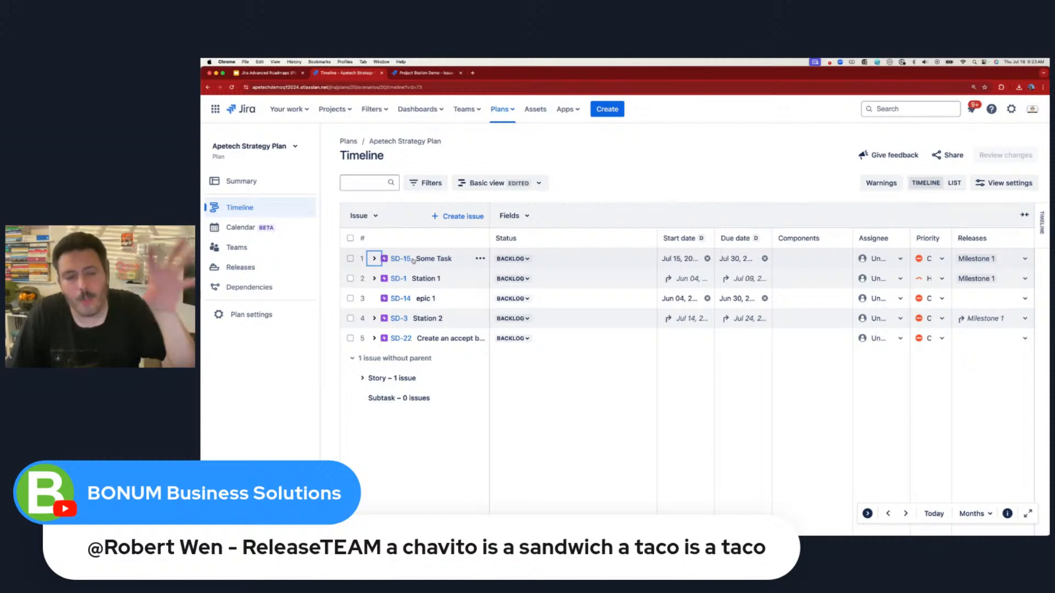
- Set the hierarchy filter back to start at Initiative and close the filters
click(429, 185)
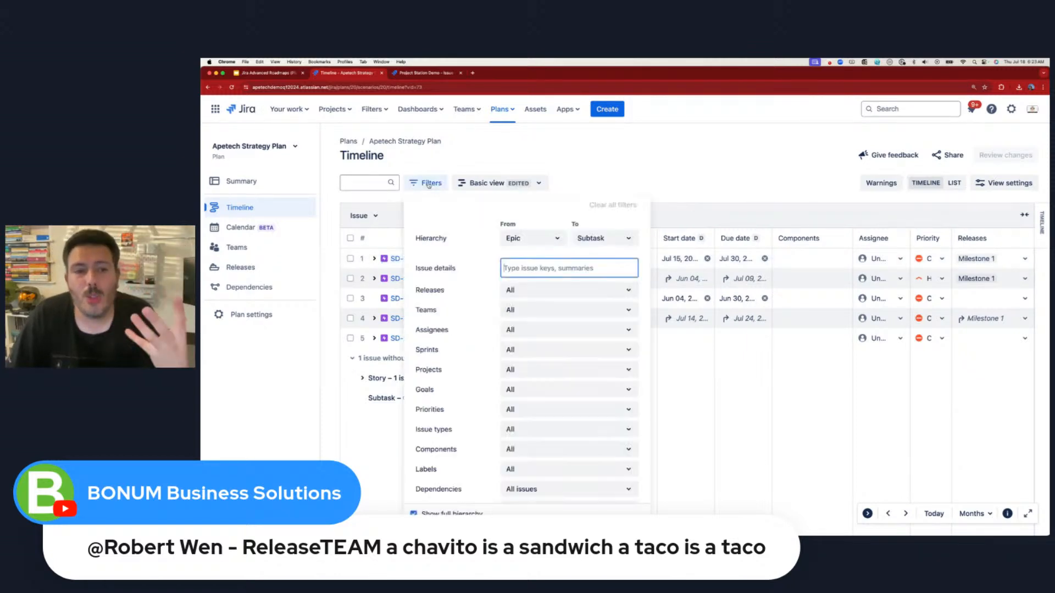
click(528, 238)
click(529, 284)
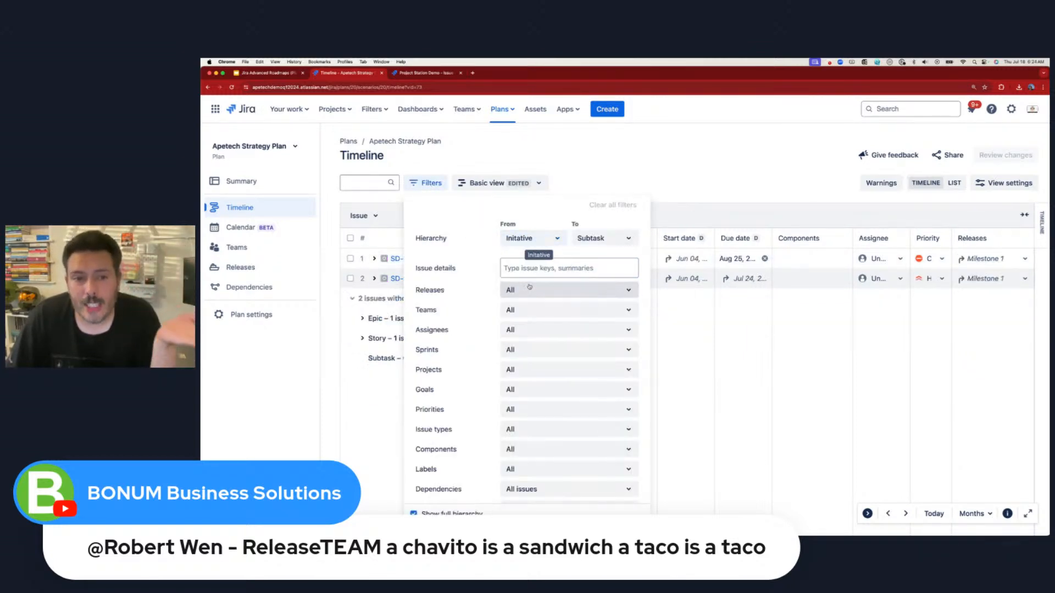
click(612, 187)
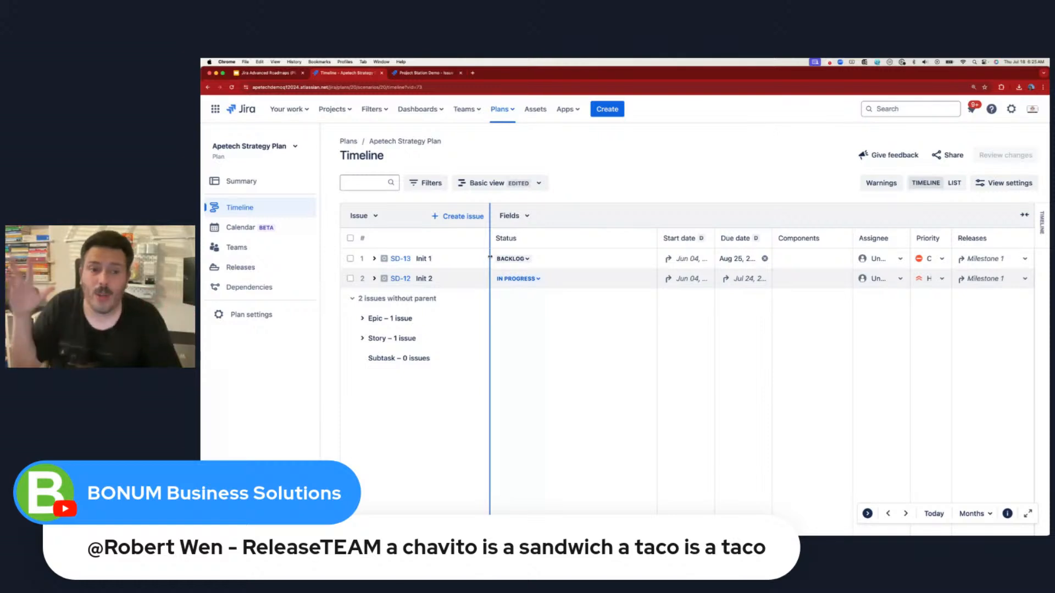
drag(490, 257, 656, 329)
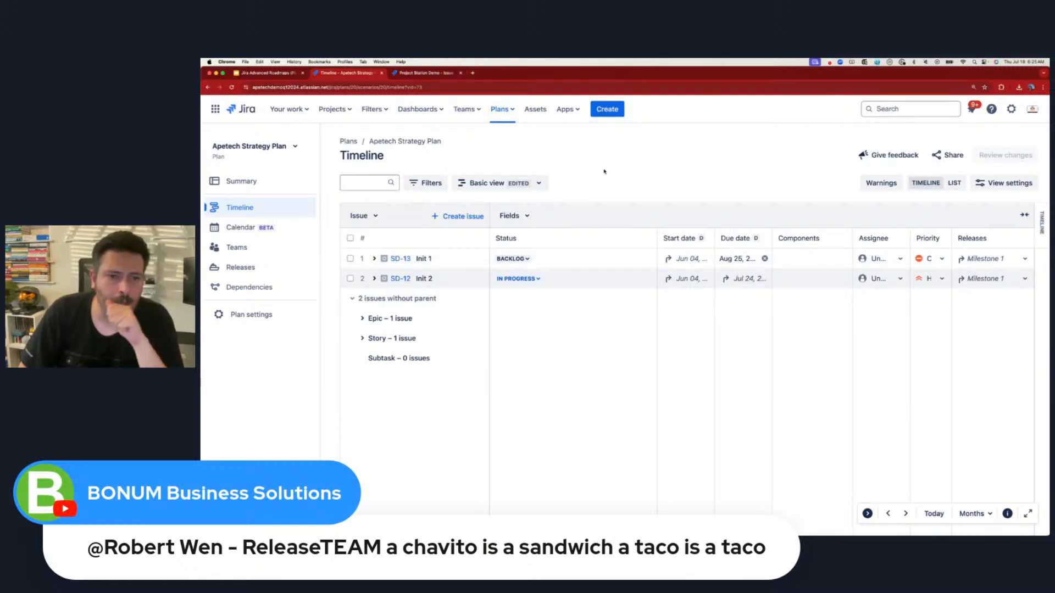
- Add a new issue below Init 2 titled 'Train 100 people on how to use Jira'
click(461, 217)
click(440, 266)
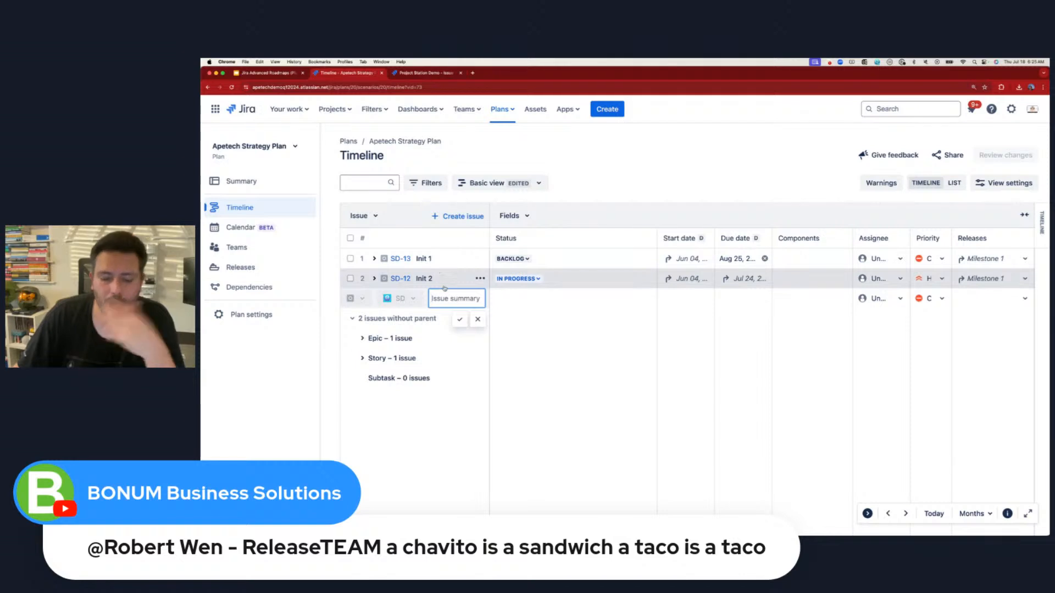
text(Taco Train 100 people q)
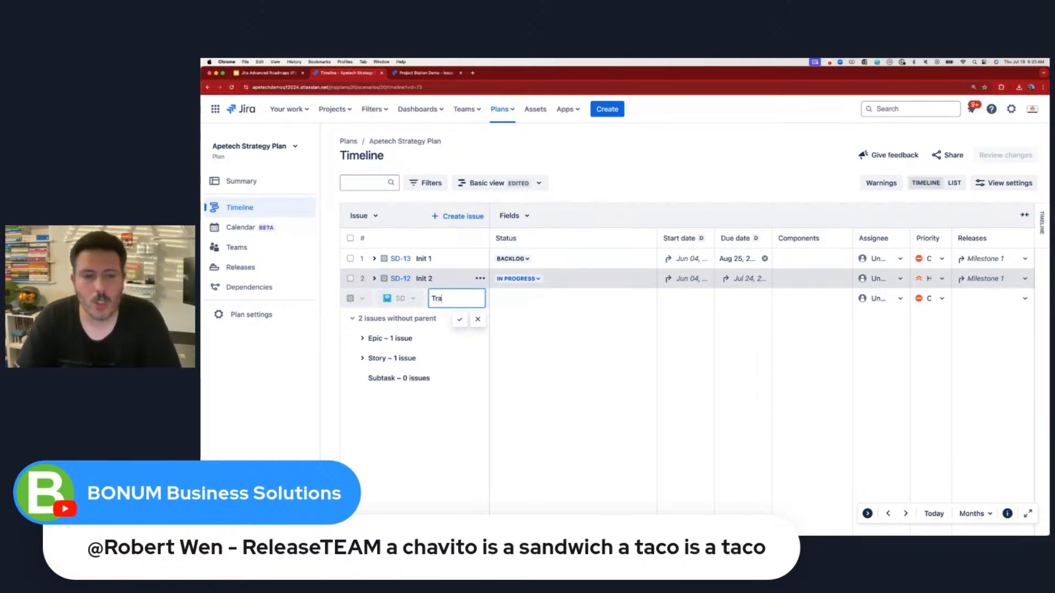
text(n ho)
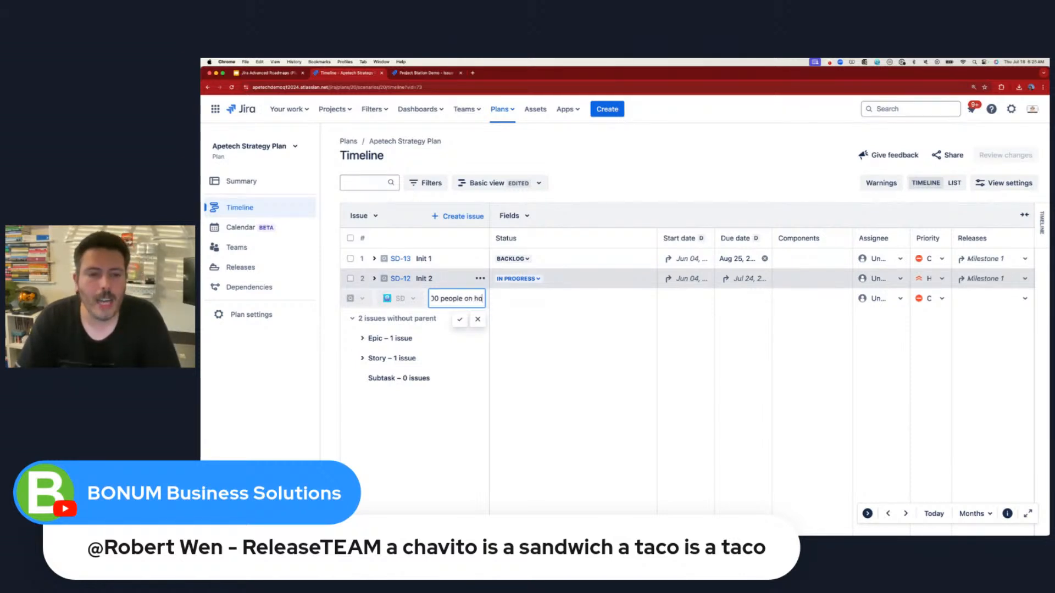
text(w to use Jira)
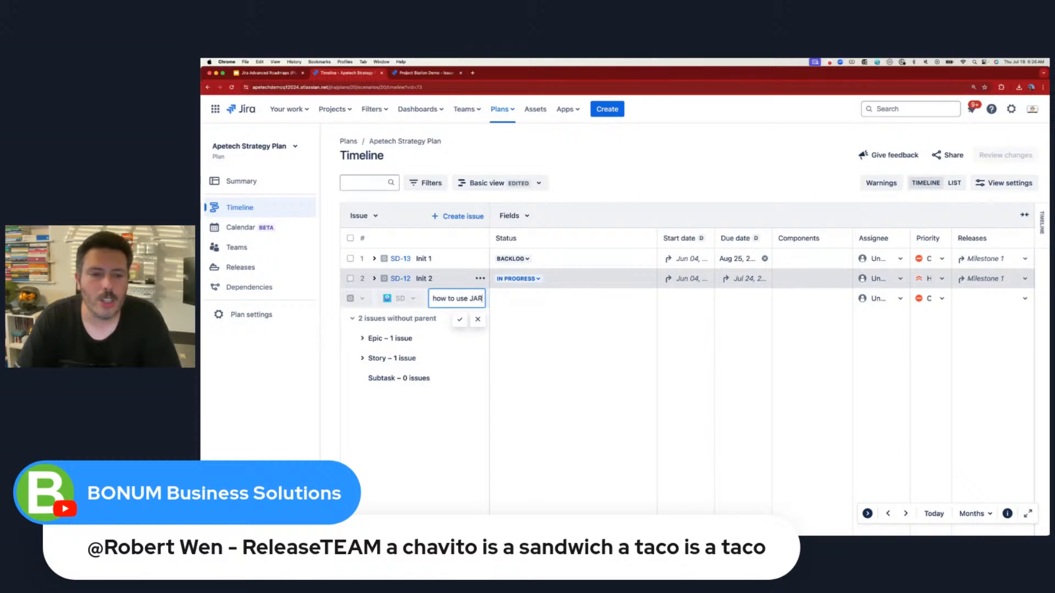
key(Return)
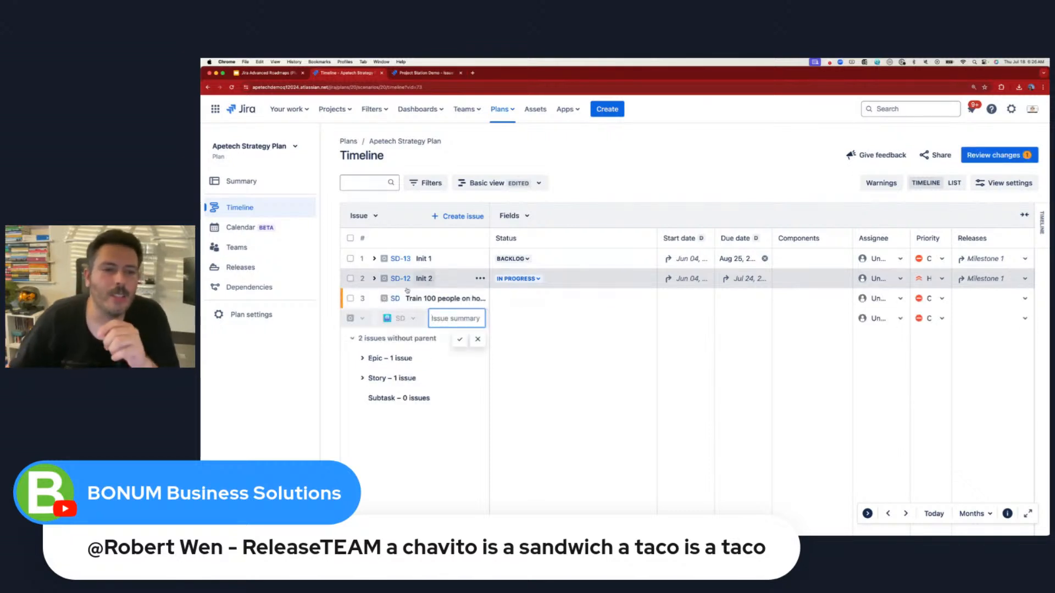
click(620, 151)
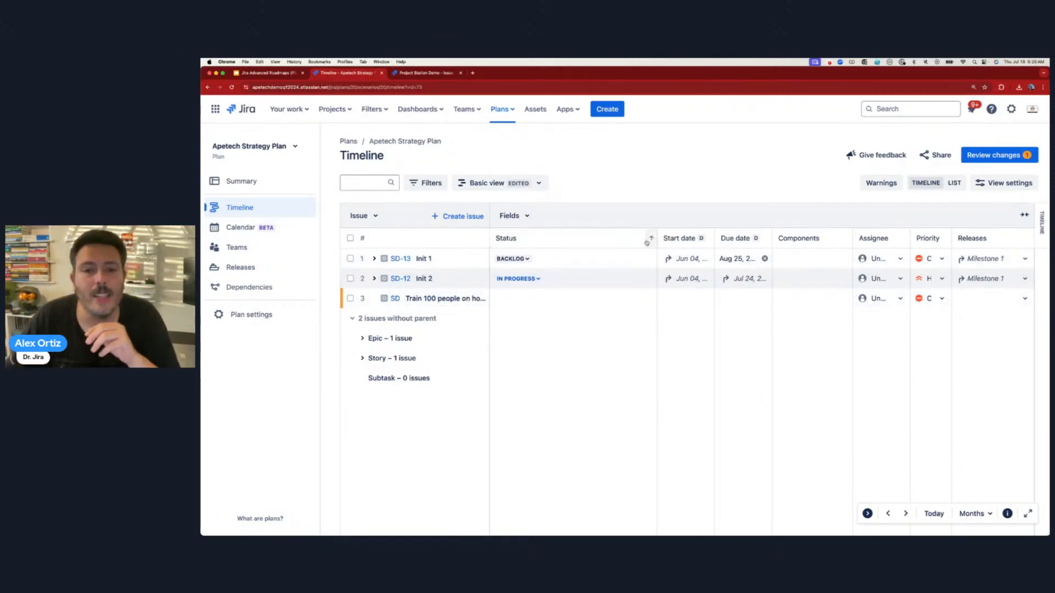
- Narrow the Status column so the timeline bars show beside the issue fields
drag(658, 239, 552, 239)
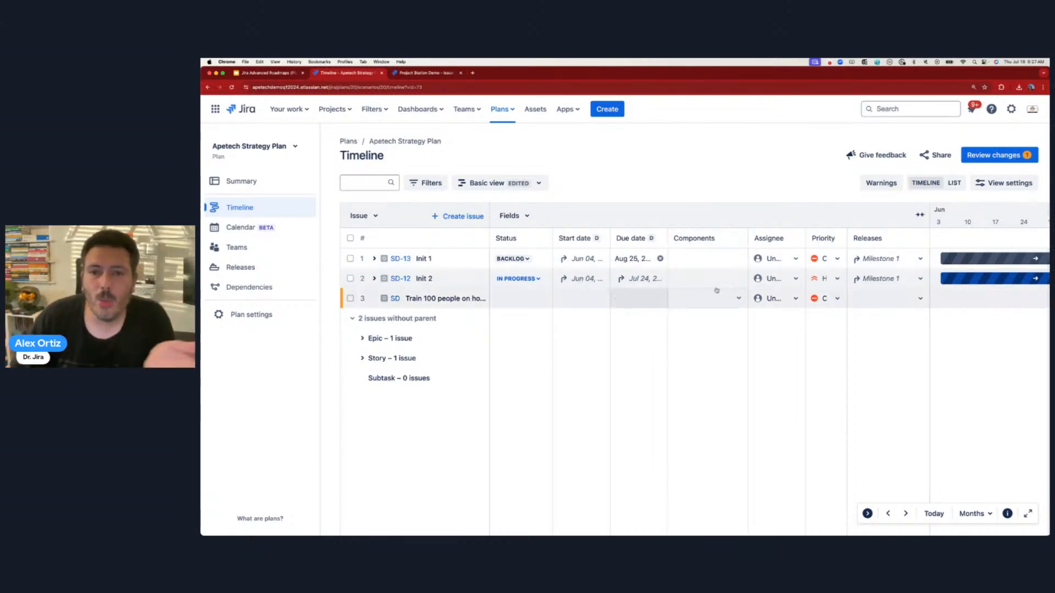
- Review the pending change and save the new training issue to Jira as SD-24
click(993, 158)
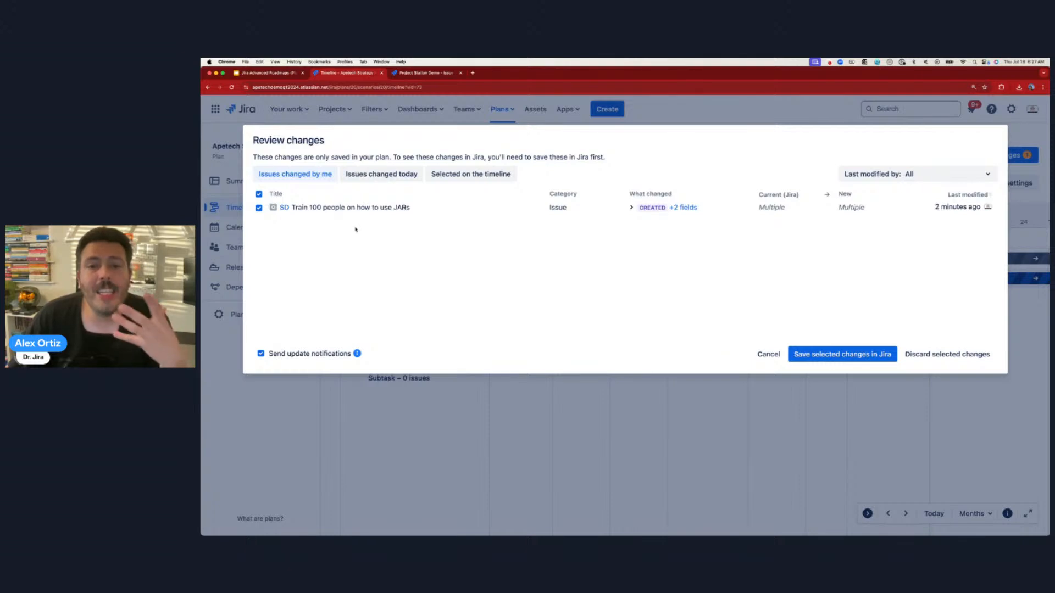
click(631, 208)
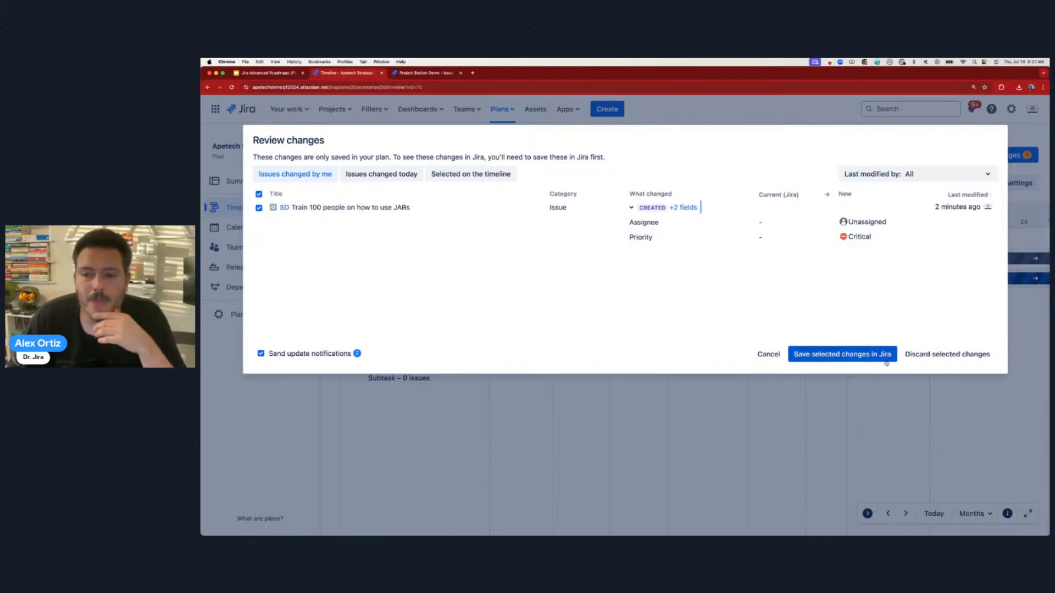
click(835, 355)
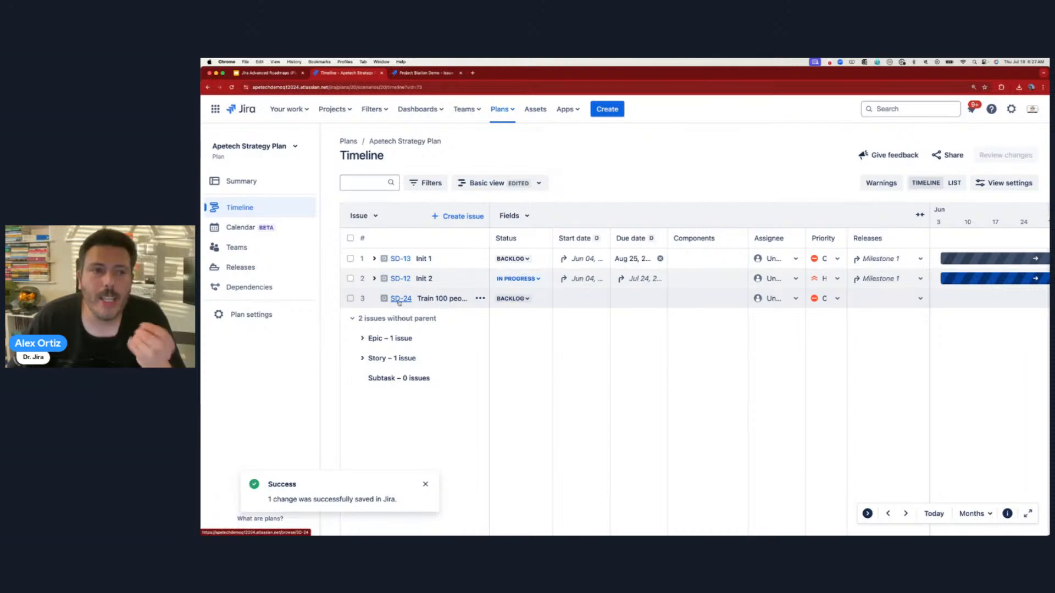
- Switch to the Station Demo tab and return from its settings to the project
click(425, 72)
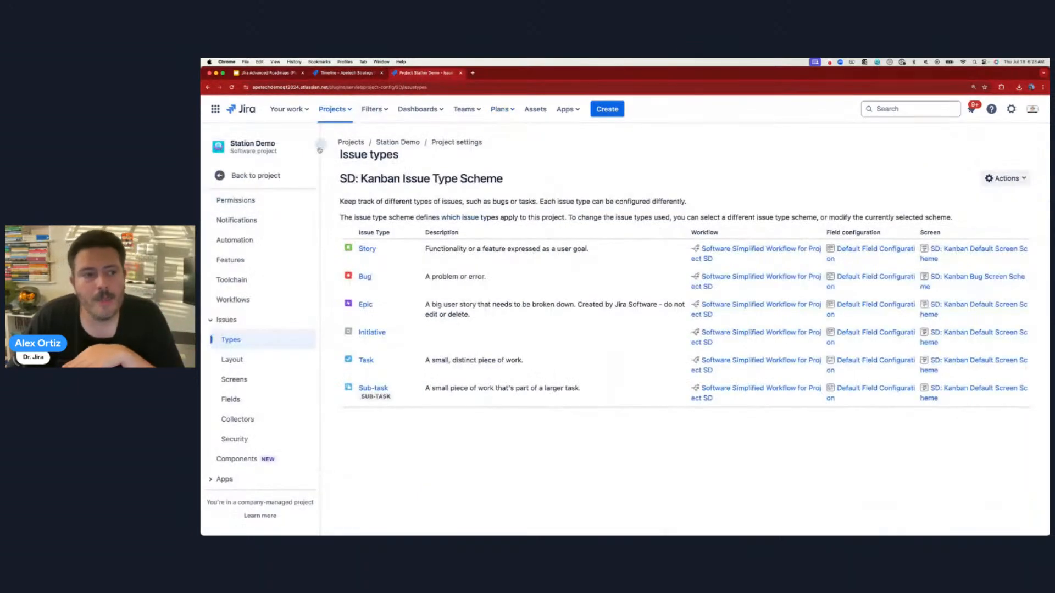
click(256, 175)
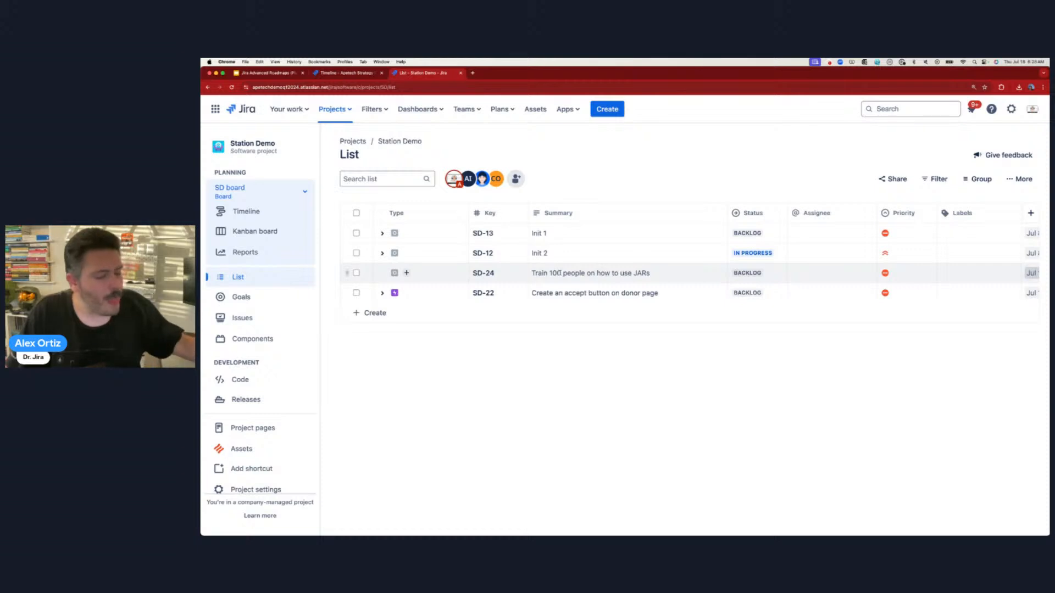
- Assign SD-24 to yourself, set its priority to Medium, and reload the plan timeline
click(480, 274)
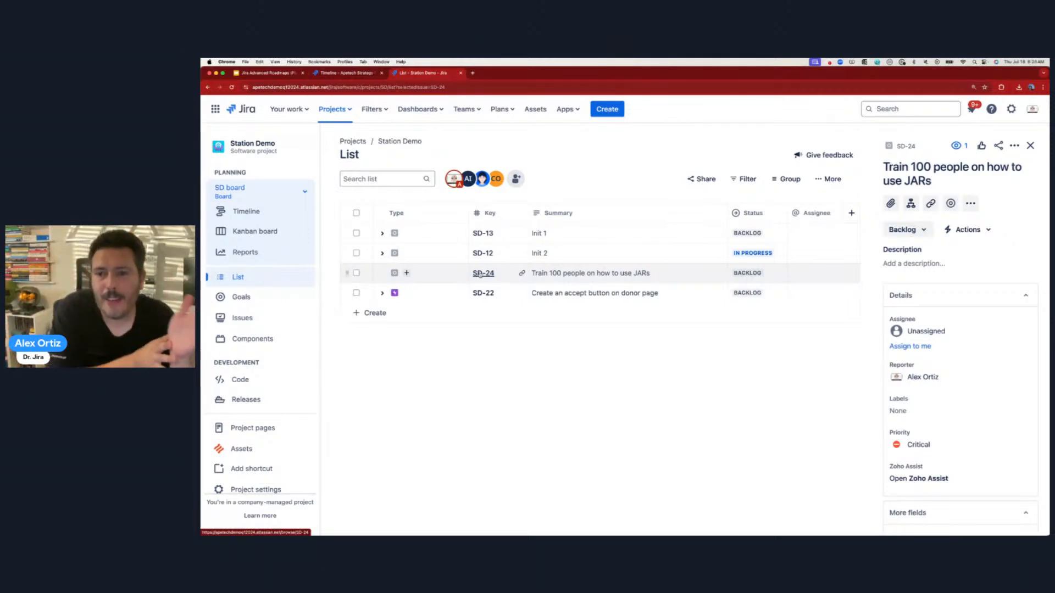
click(910, 346)
click(936, 434)
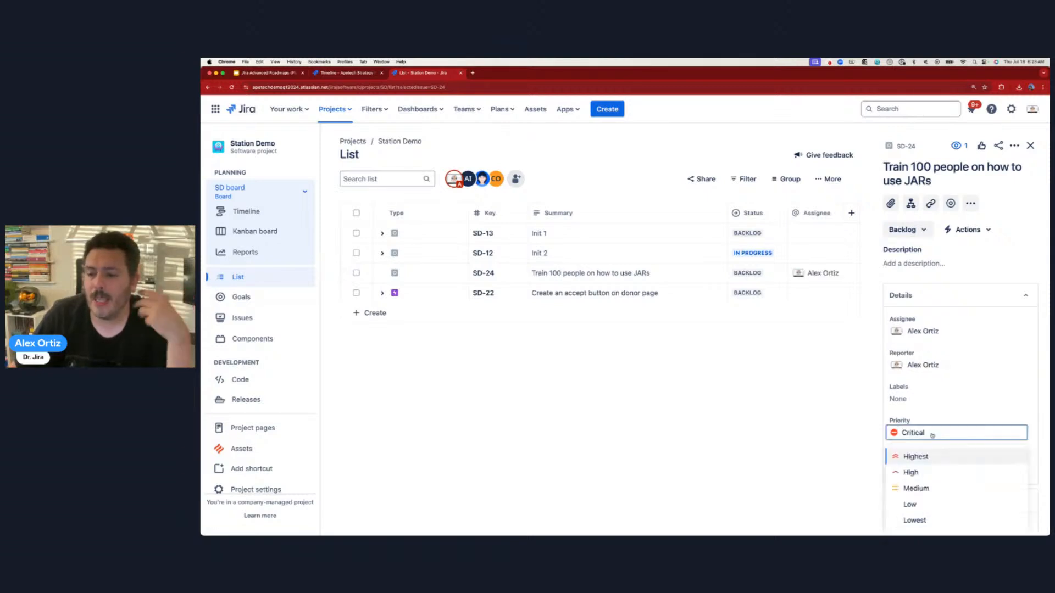
click(921, 488)
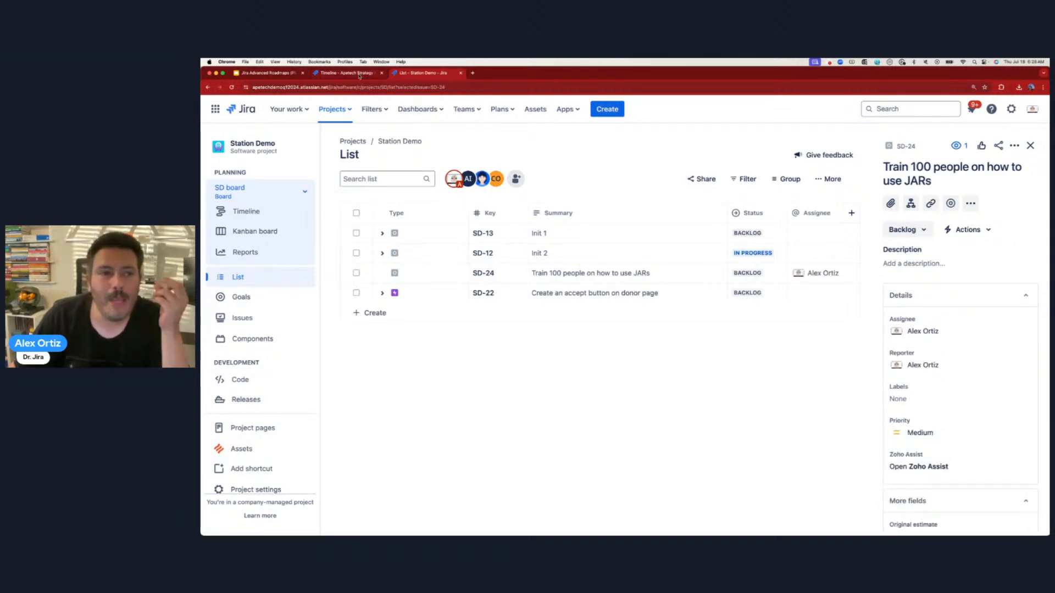
click(339, 73)
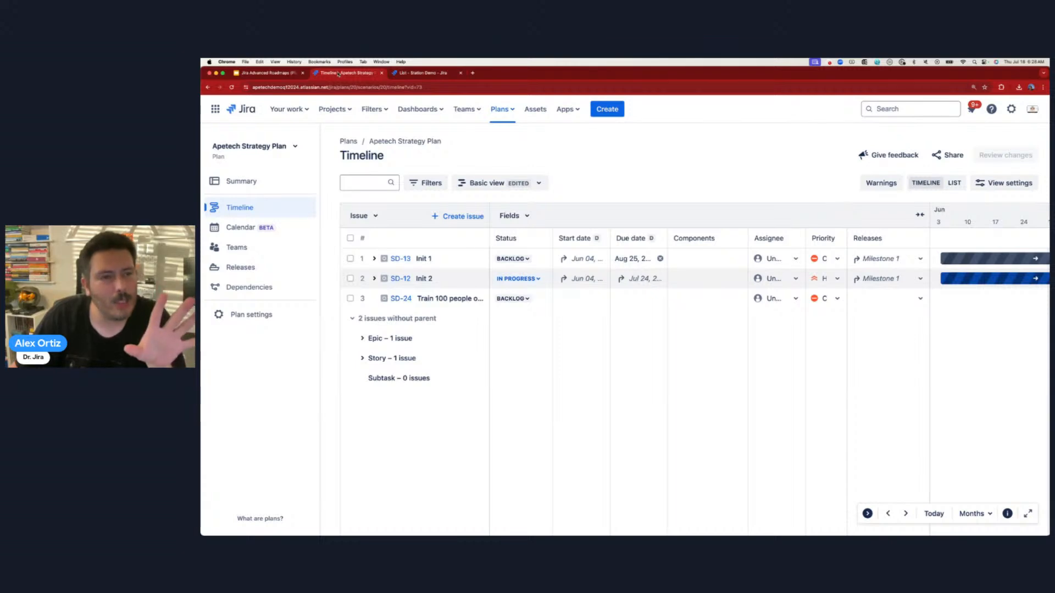
click(232, 87)
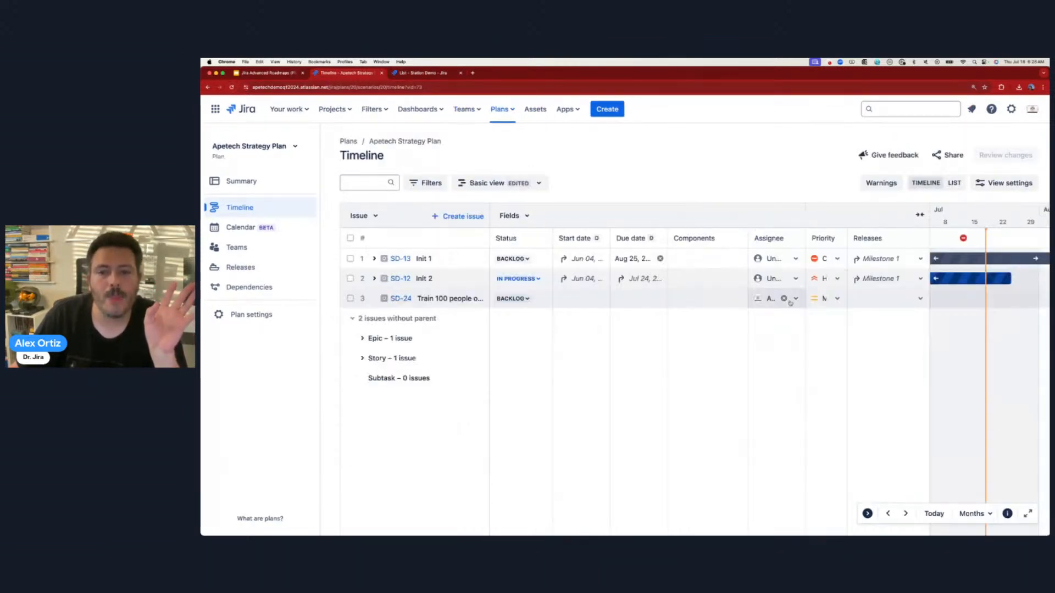
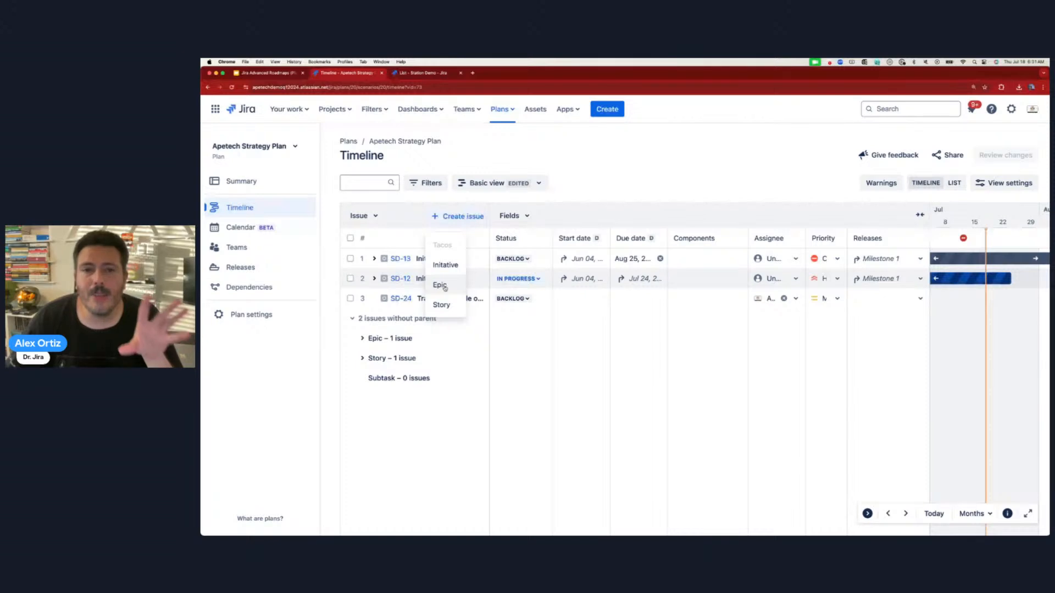
- Dismiss the issue type list and open the actions menu on the SD-24 initiative row
click(727, 144)
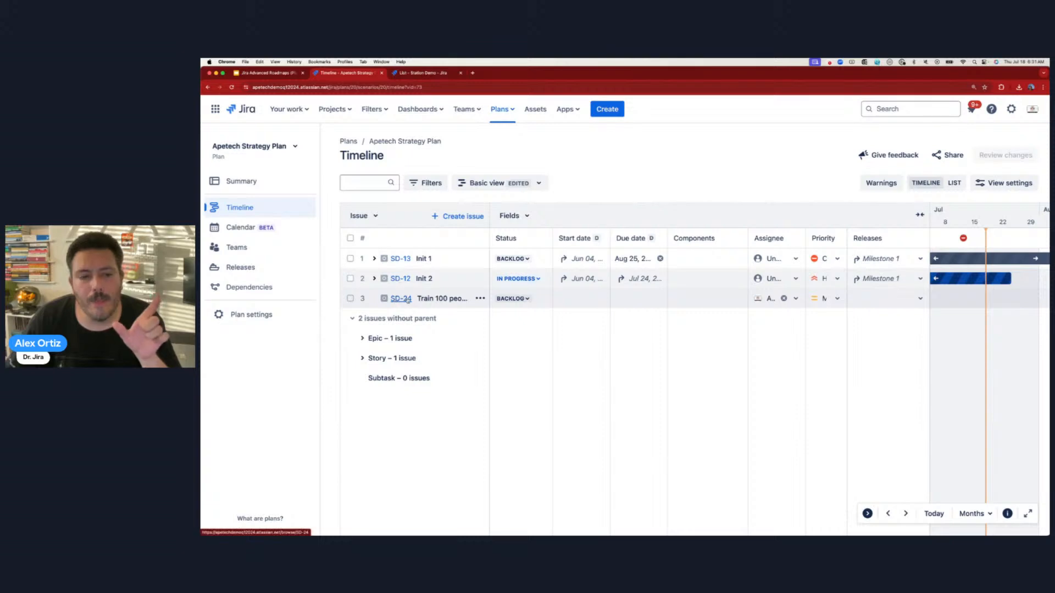
click(481, 300)
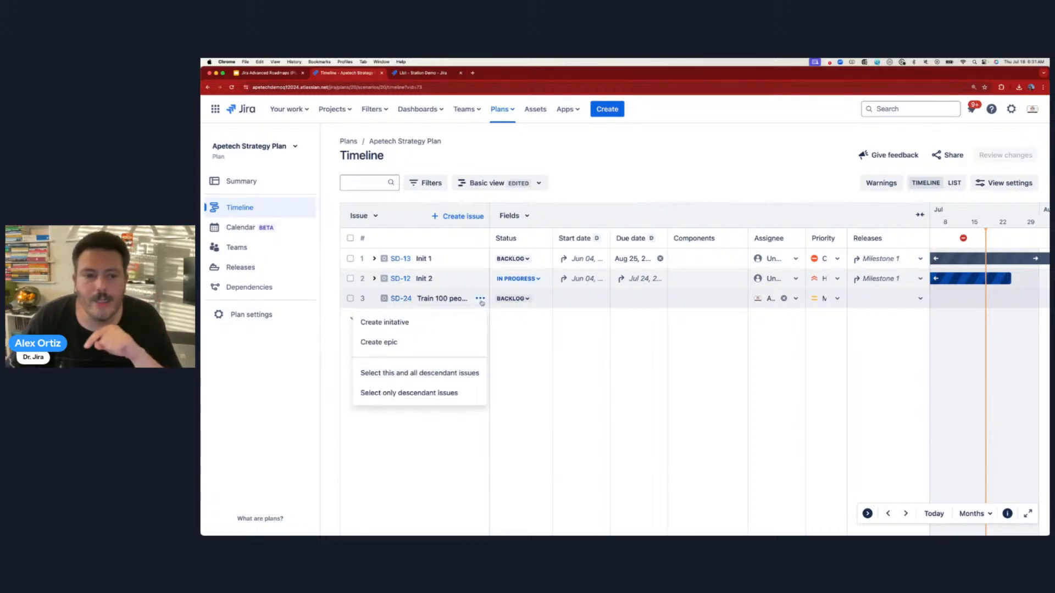
- Create an epic under SD-24 titled 'This is my epic to train 100 people'
click(404, 344)
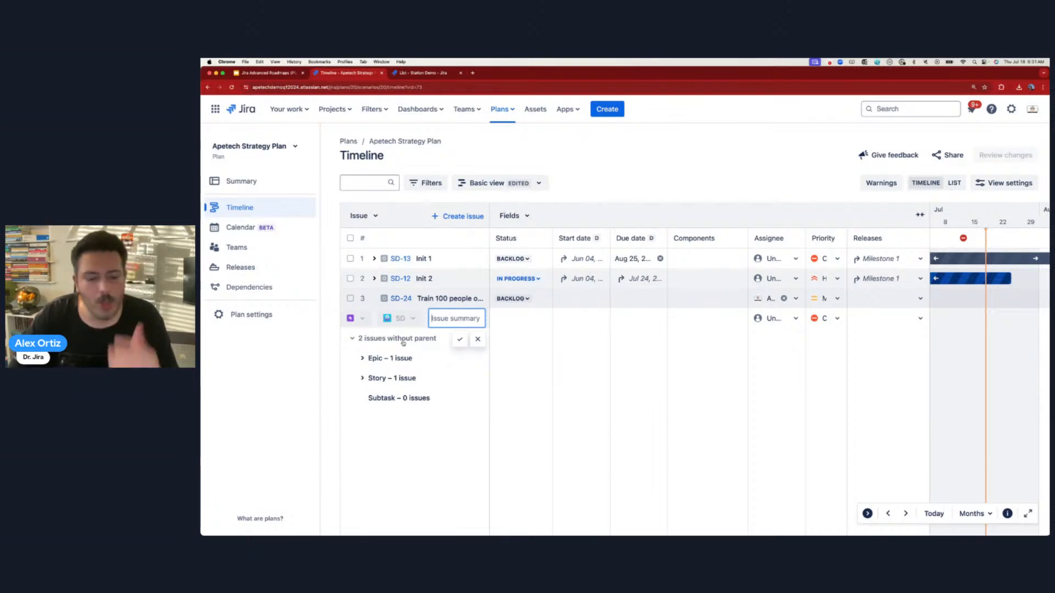
text(This is my)
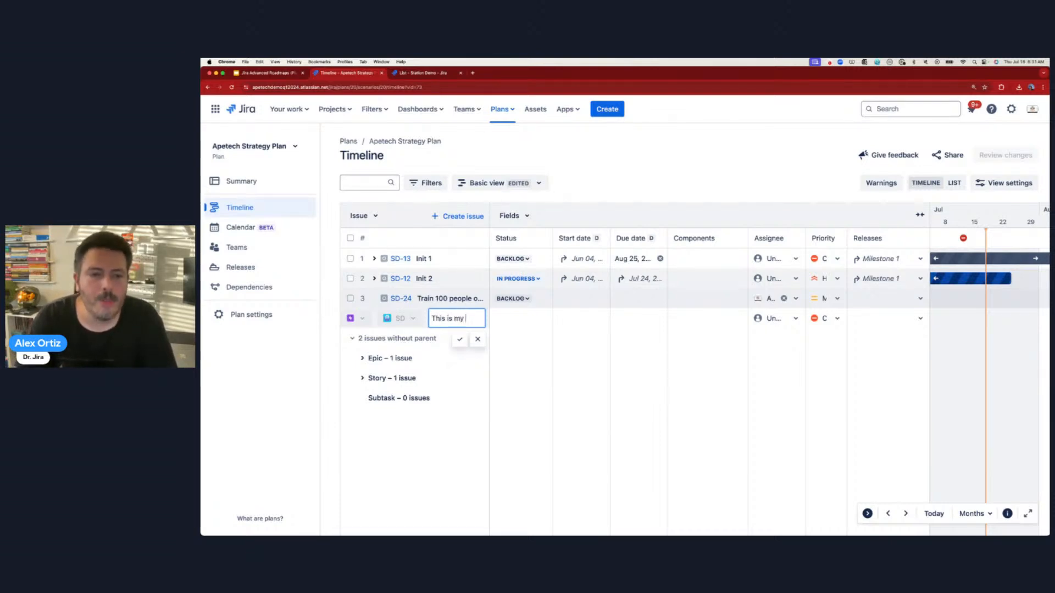
text( epic to train 100 pe)
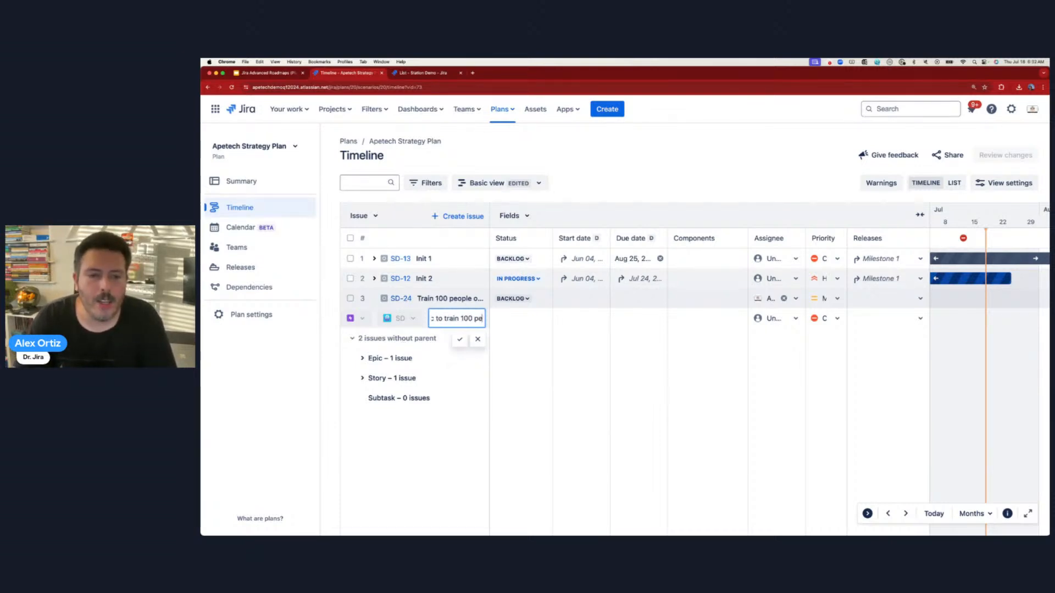
text(ople)
key(Return)
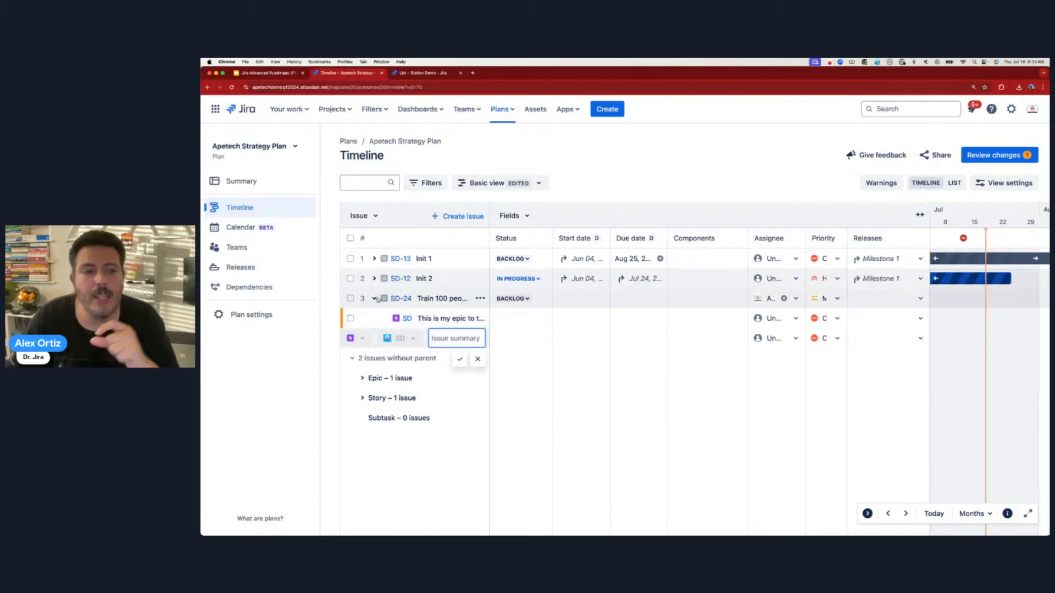
- Add a second epic titled 'This is my second epic' and cancel the leftover empty row
click(375, 299)
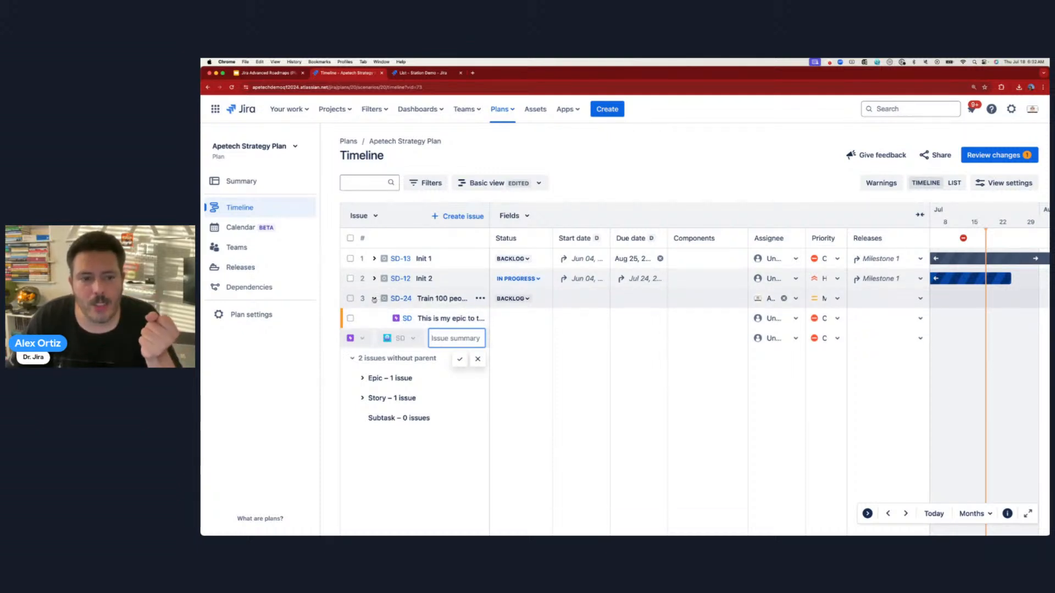
click(374, 298)
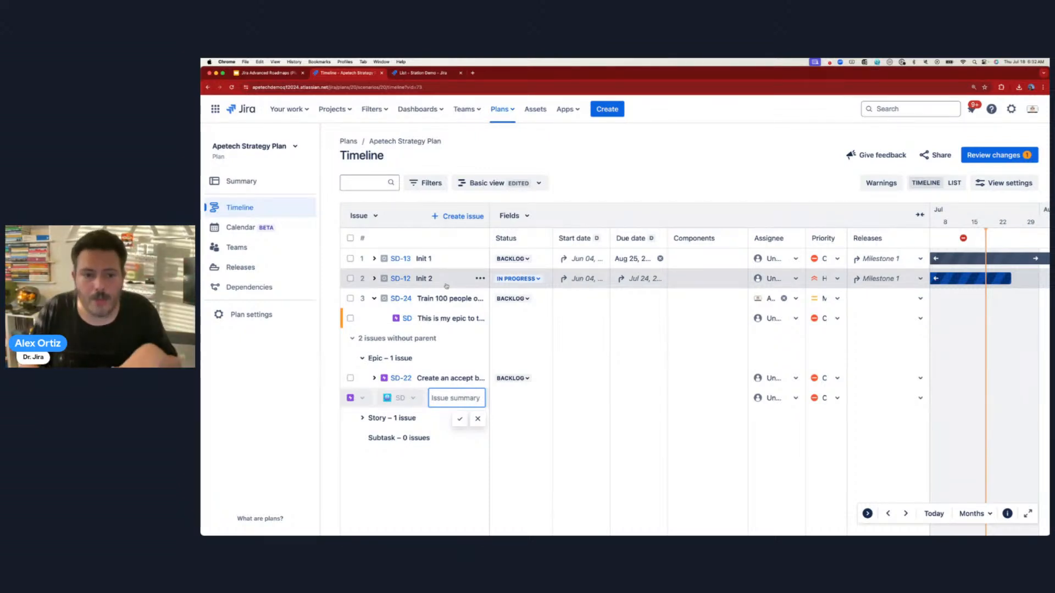
text(This is my second epic)
key(Return)
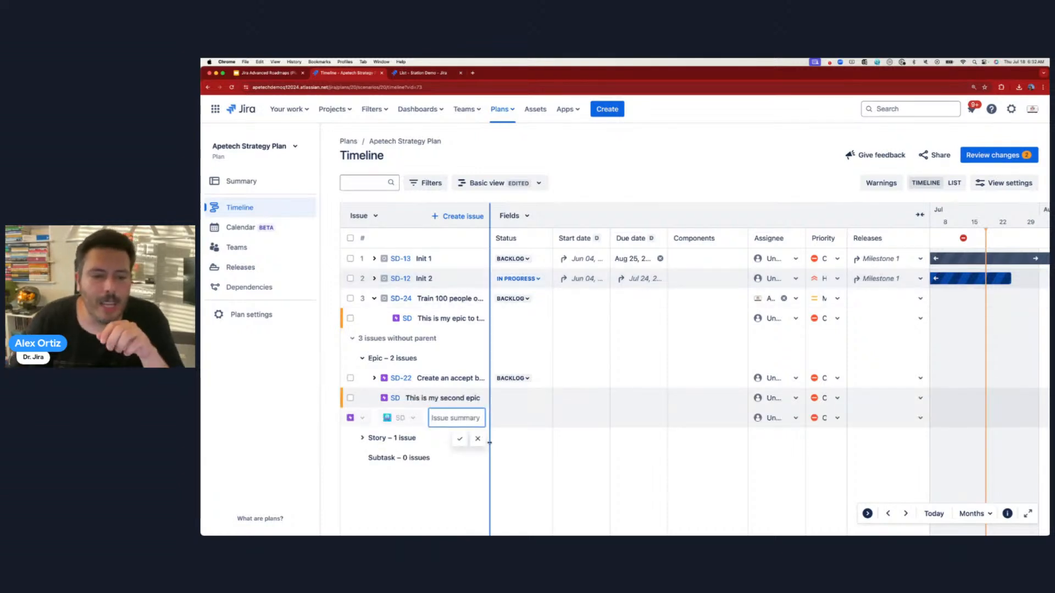
click(458, 517)
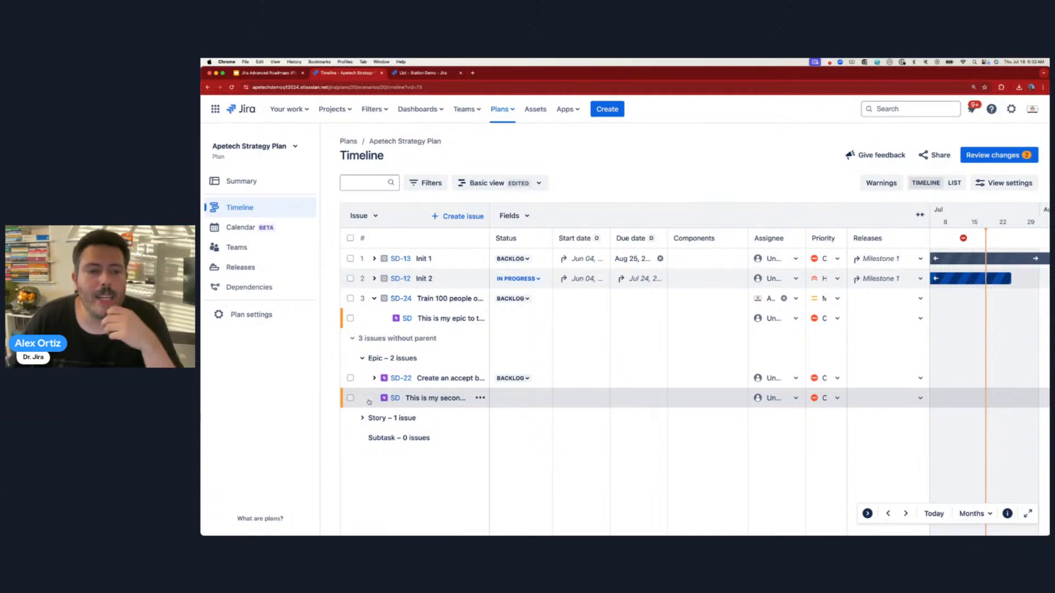
- Nest the second epic under SD-24 below the first epic and widen the Issue column
drag(369, 402, 384, 323)
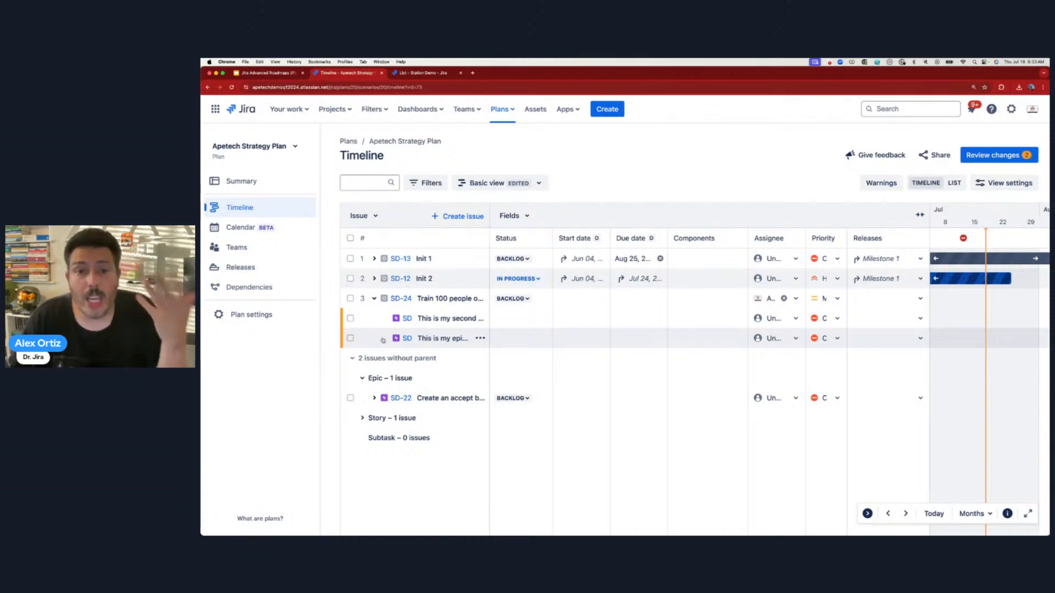
drag(383, 340, 385, 321)
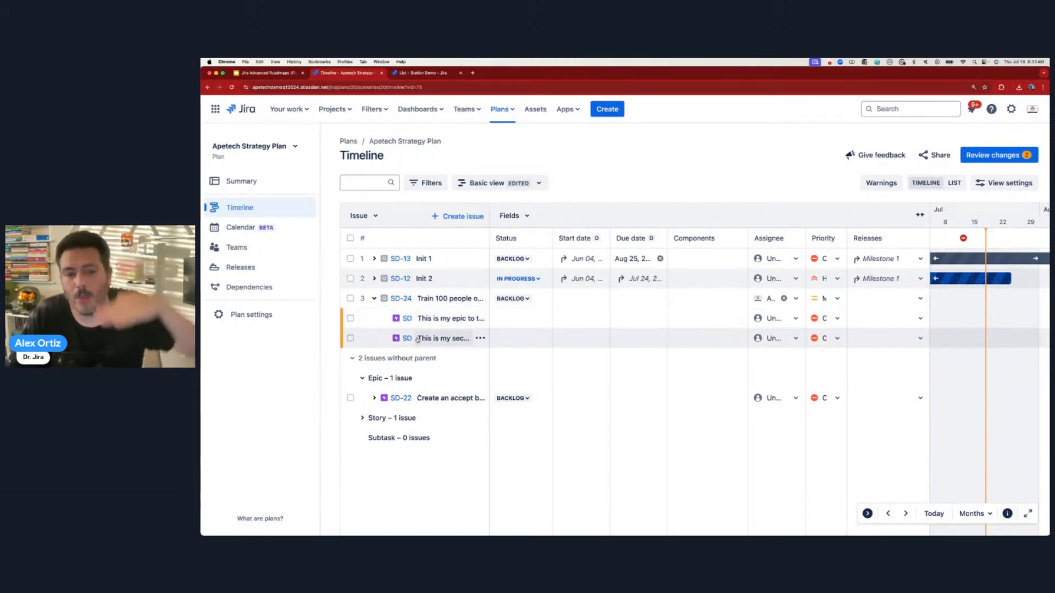
drag(490, 338, 522, 336)
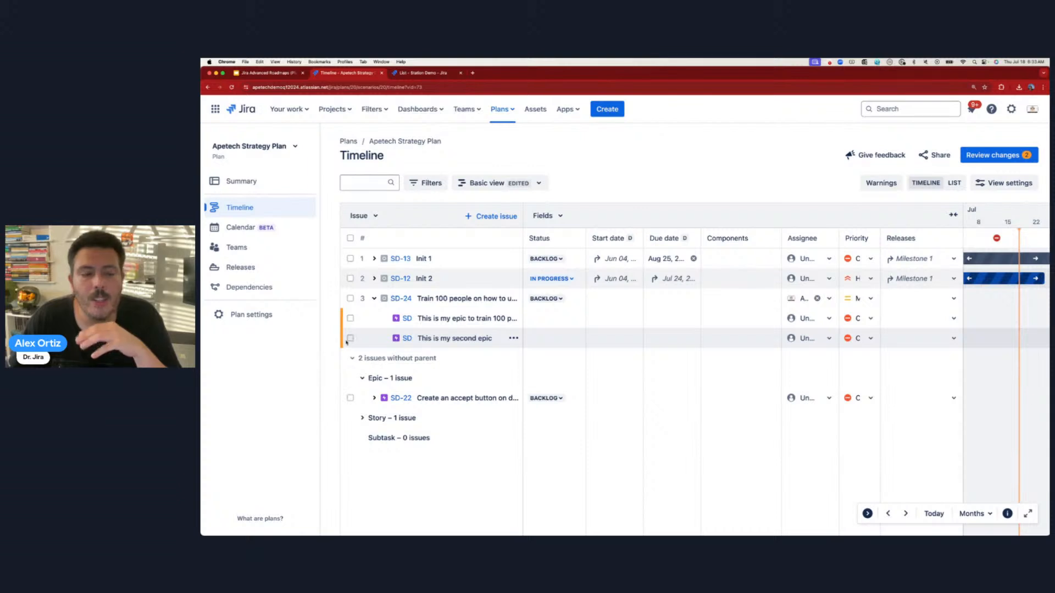
- Open the second epic in a new tab, return to the timeline, and check its actions menu
click(429, 339)
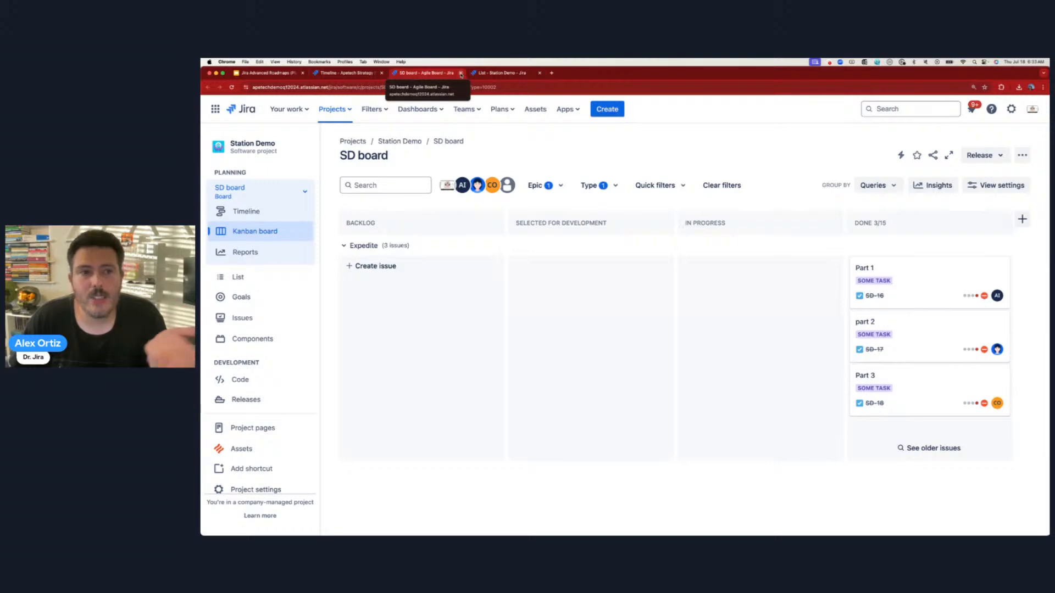
click(461, 73)
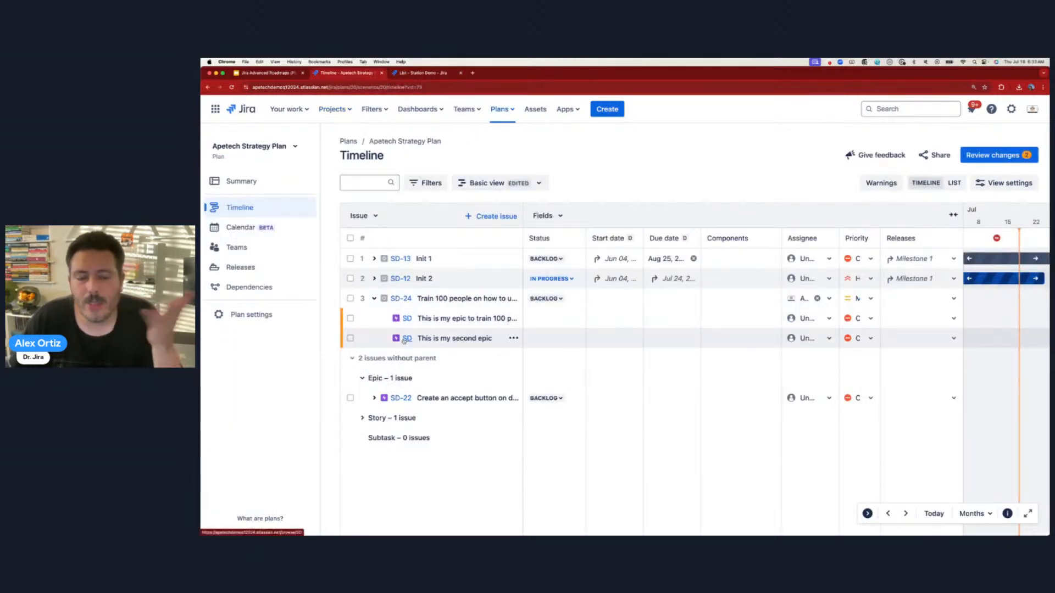
click(514, 340)
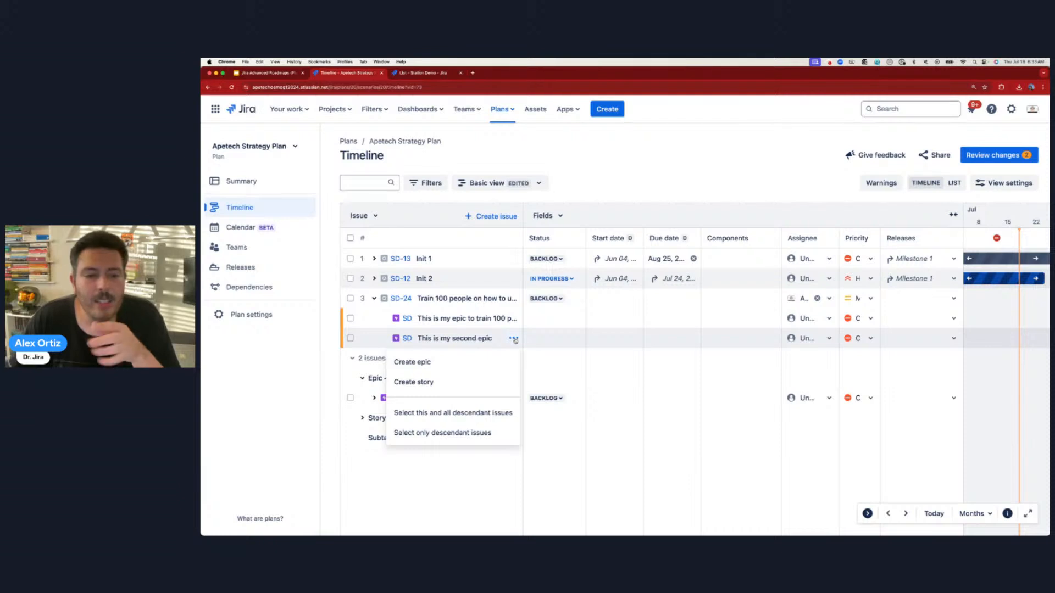
click(514, 339)
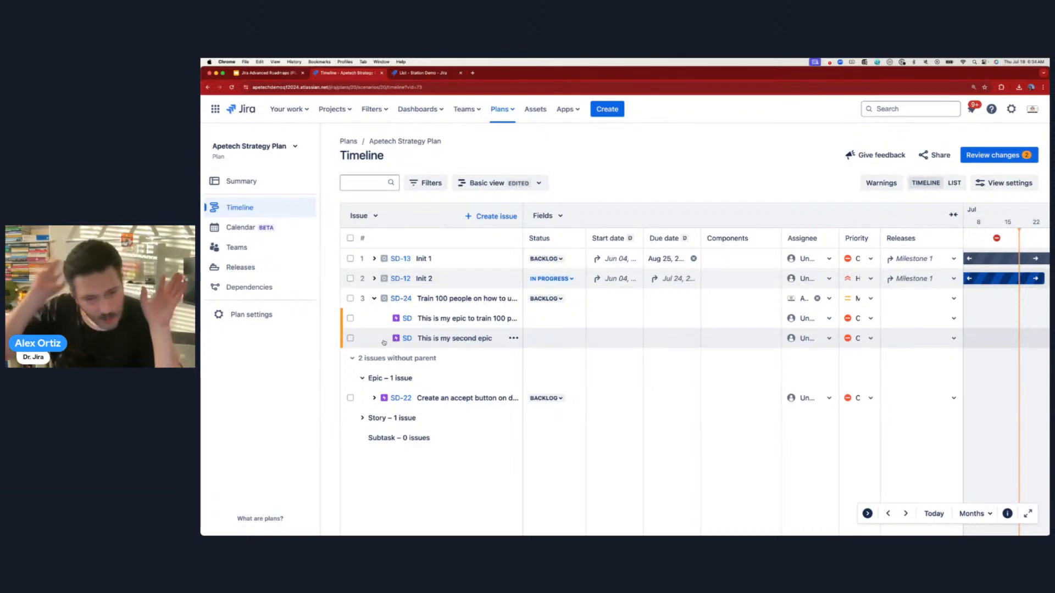
- Select 'This is my second epic' and SD-22 and review Bulk actions without applying any
click(350, 338)
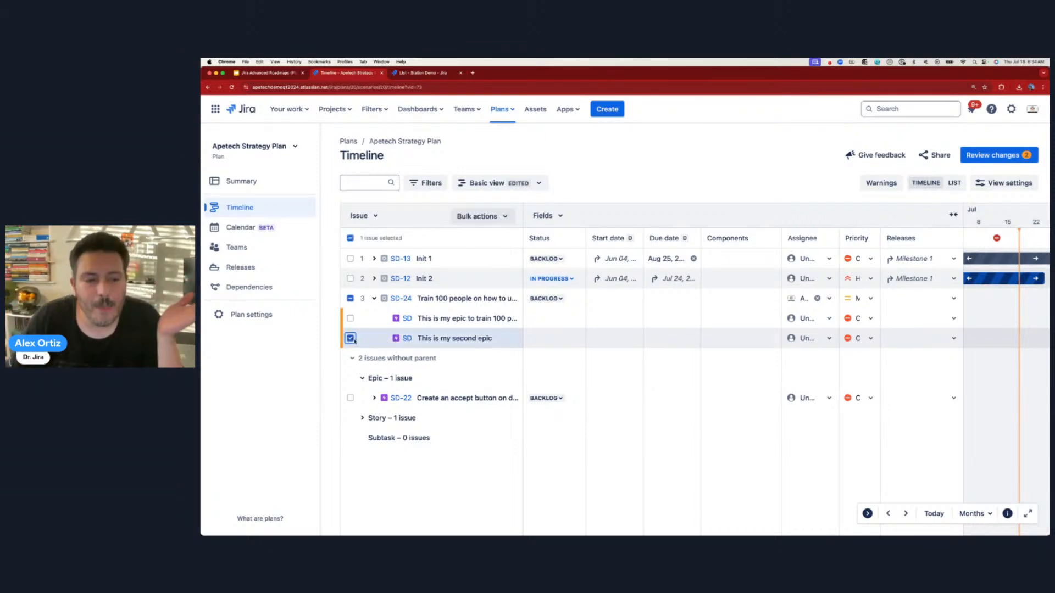
click(485, 217)
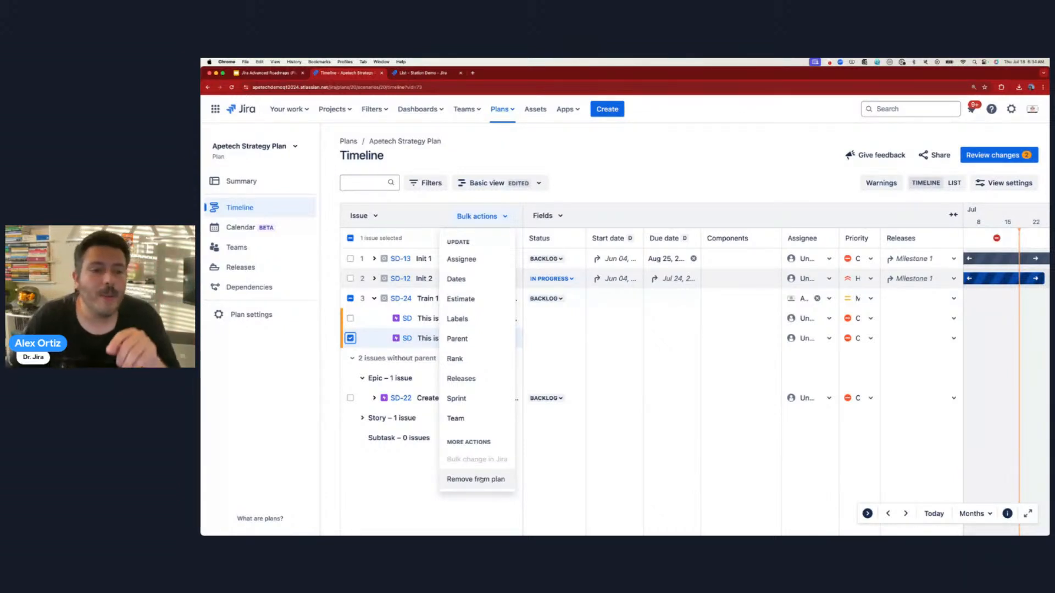
click(381, 434)
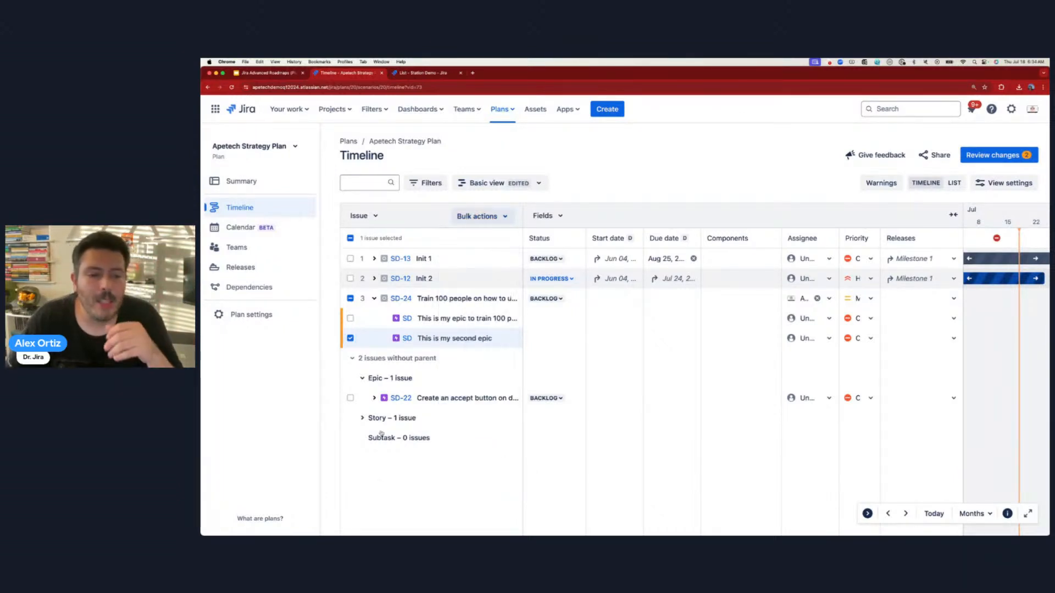
click(350, 398)
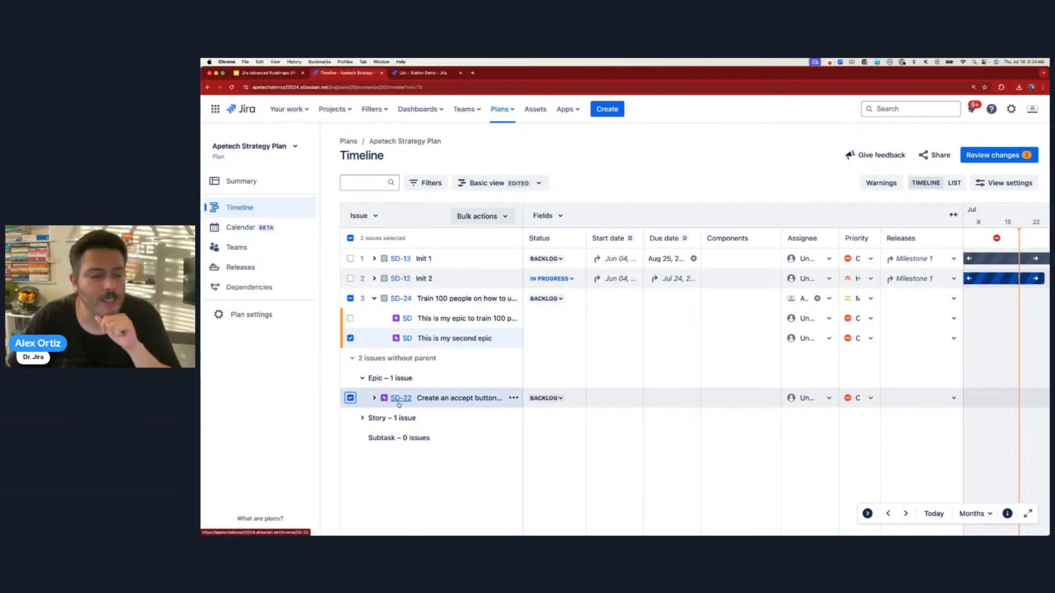
click(478, 216)
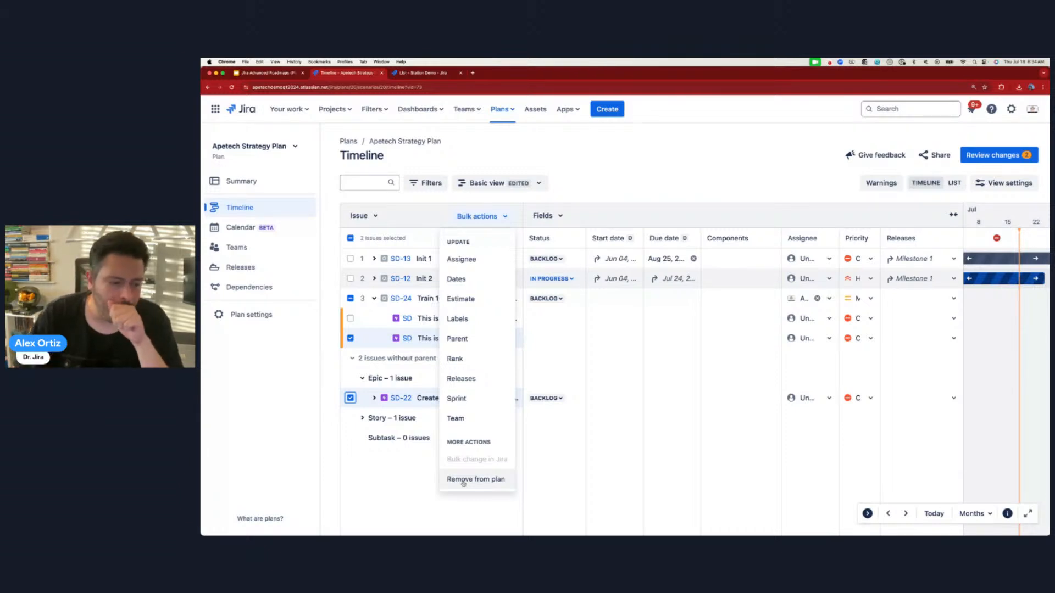
click(651, 147)
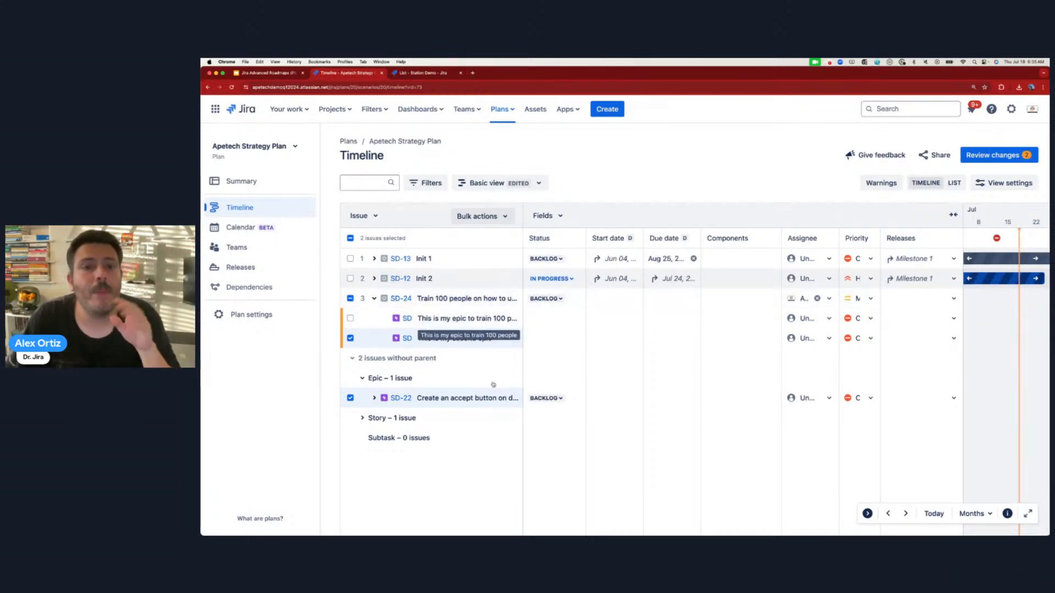
- Open Plan settings to reach the plan's Scheduling page
click(239, 316)
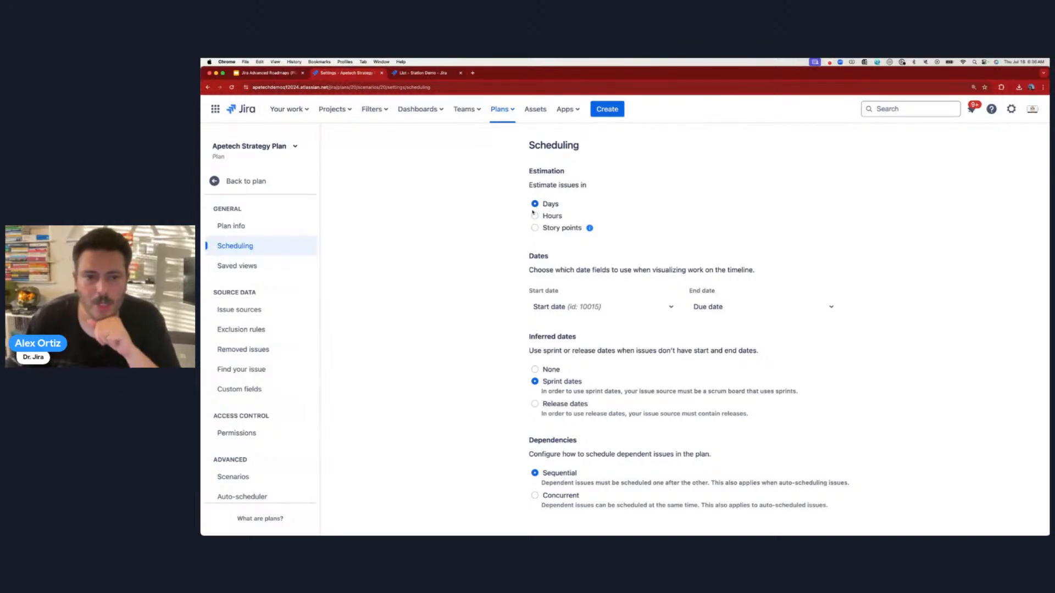
- Set the plan's estimation to Story points, check the timeline, and return to Plan settings
click(534, 228)
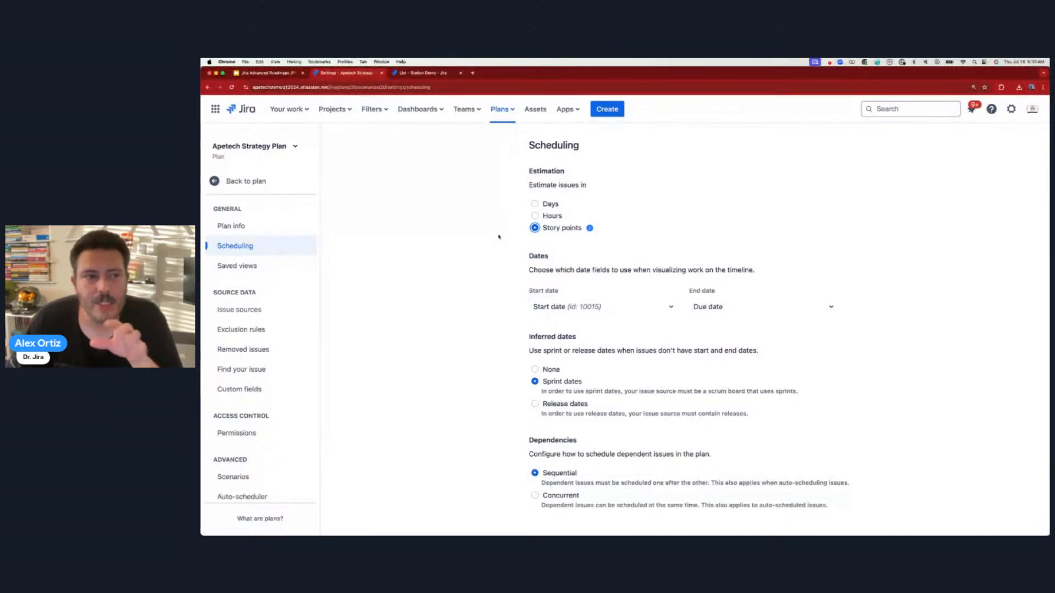
click(253, 182)
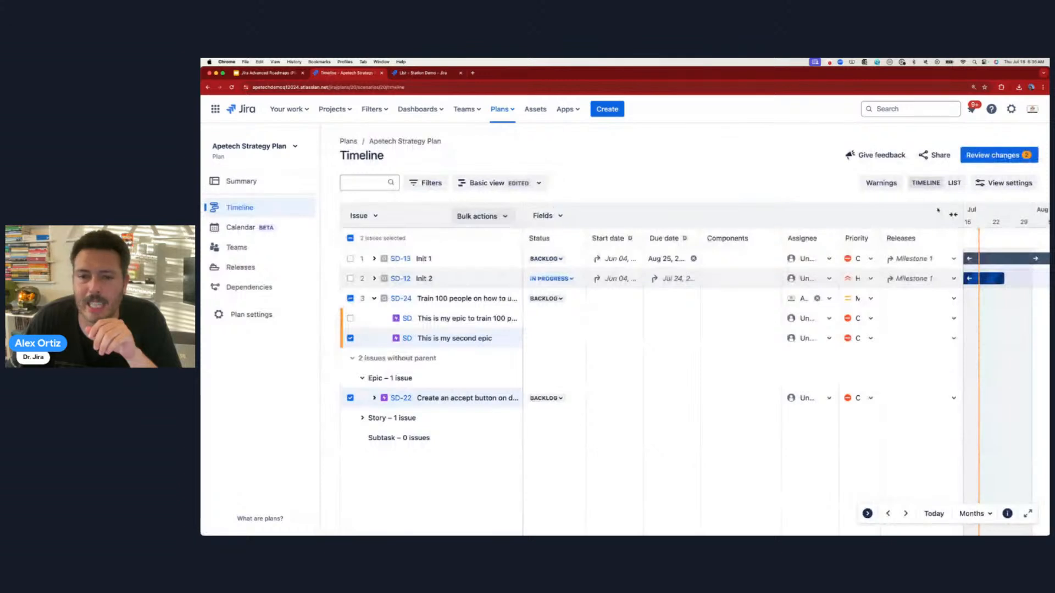
scroll(679, 272, left, 5)
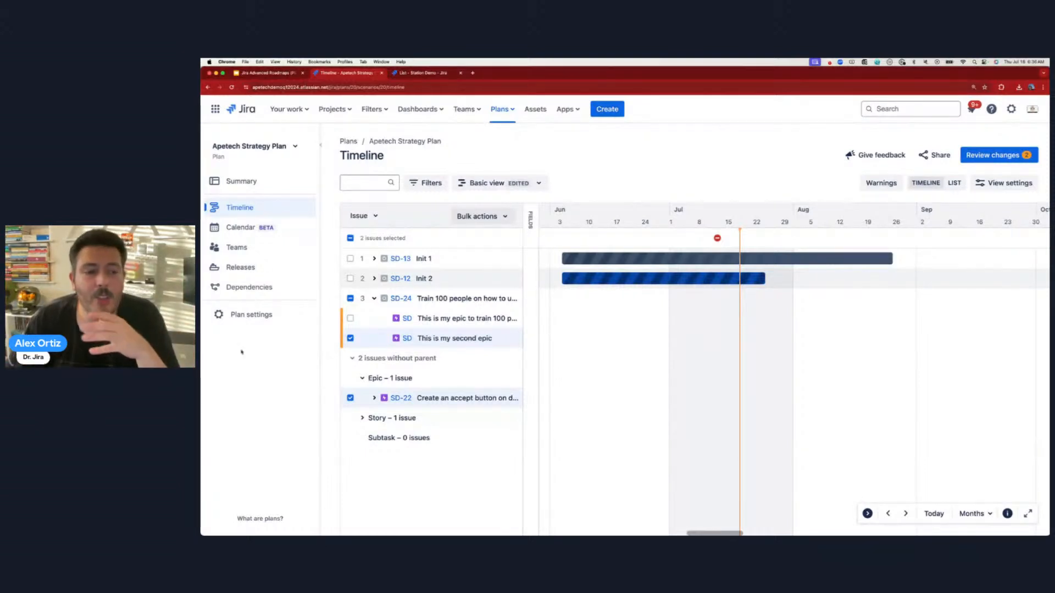
click(250, 314)
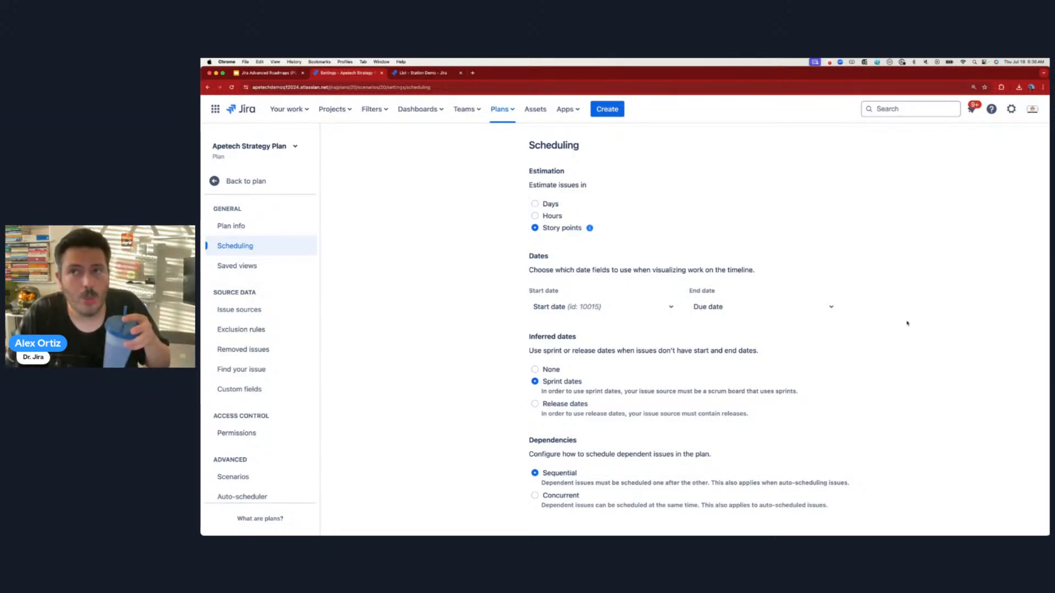
- Look over the End date field choices without changing them, then open Exclusion rules
click(732, 305)
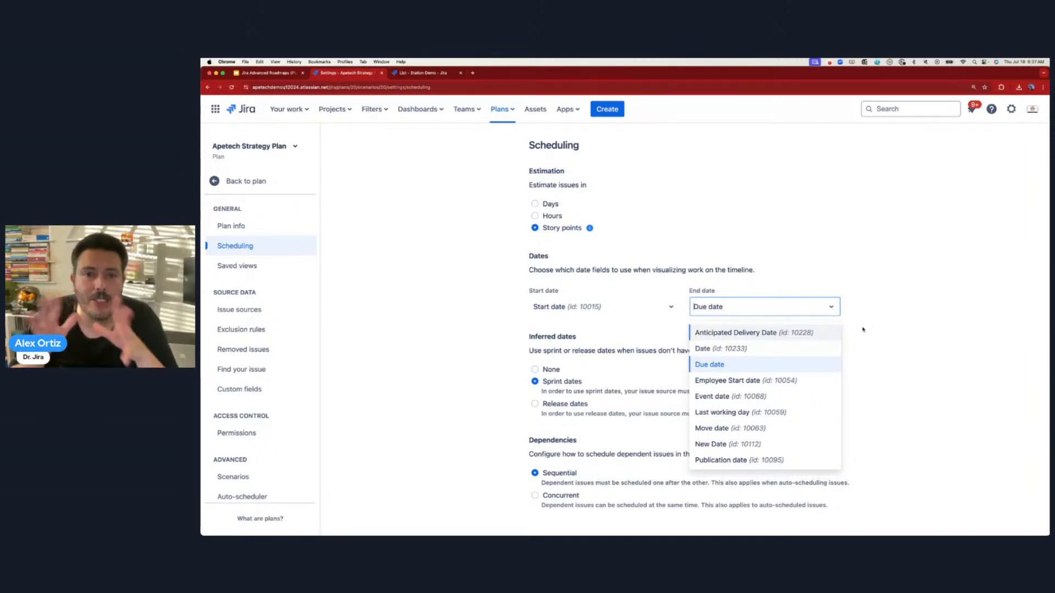
click(863, 330)
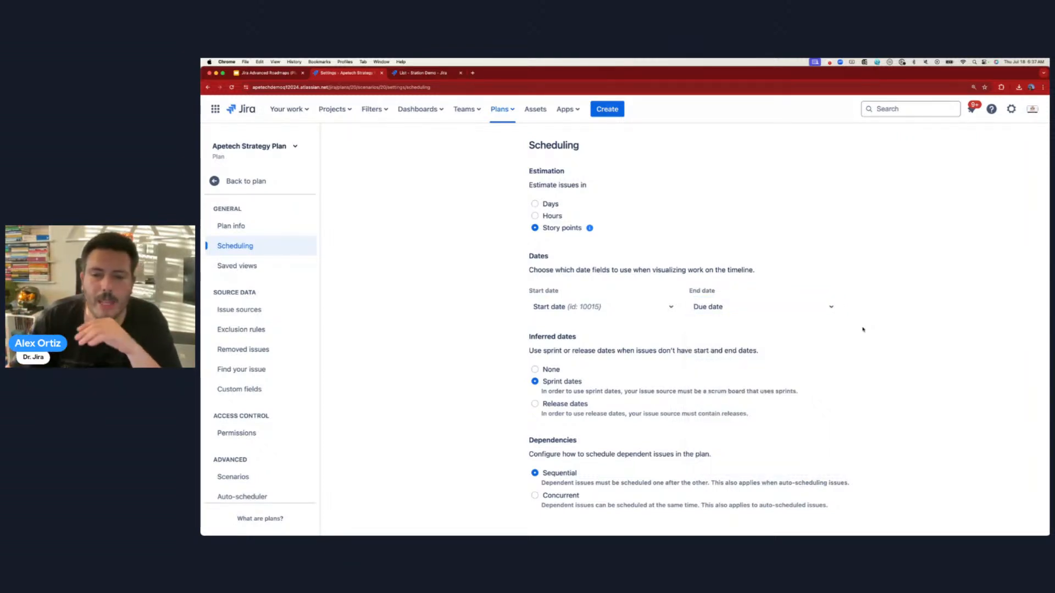
click(242, 329)
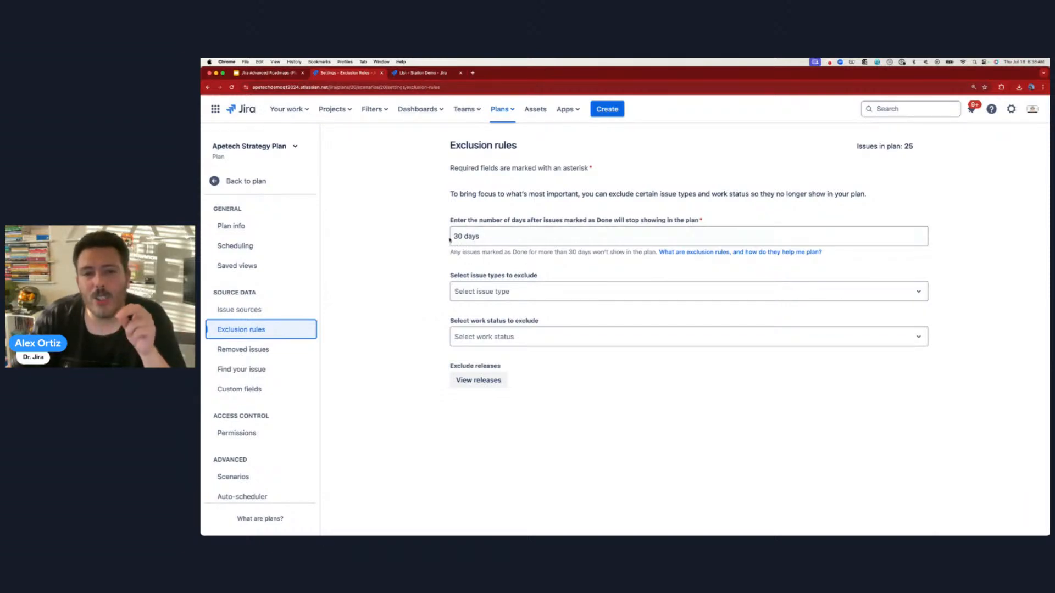
drag(511, 220, 676, 218)
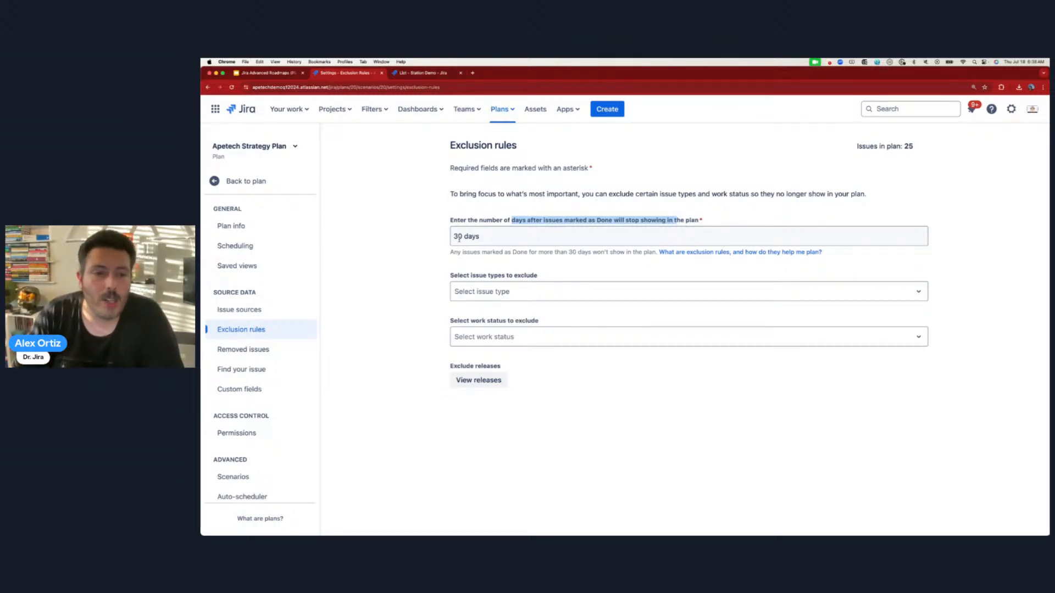
- Try 100 and then 365 days as the cutoff for hiding Done issues
double_click(459, 238)
drag(915, 146, 903, 146)
drag(482, 233, 429, 235)
text(100)
click(417, 286)
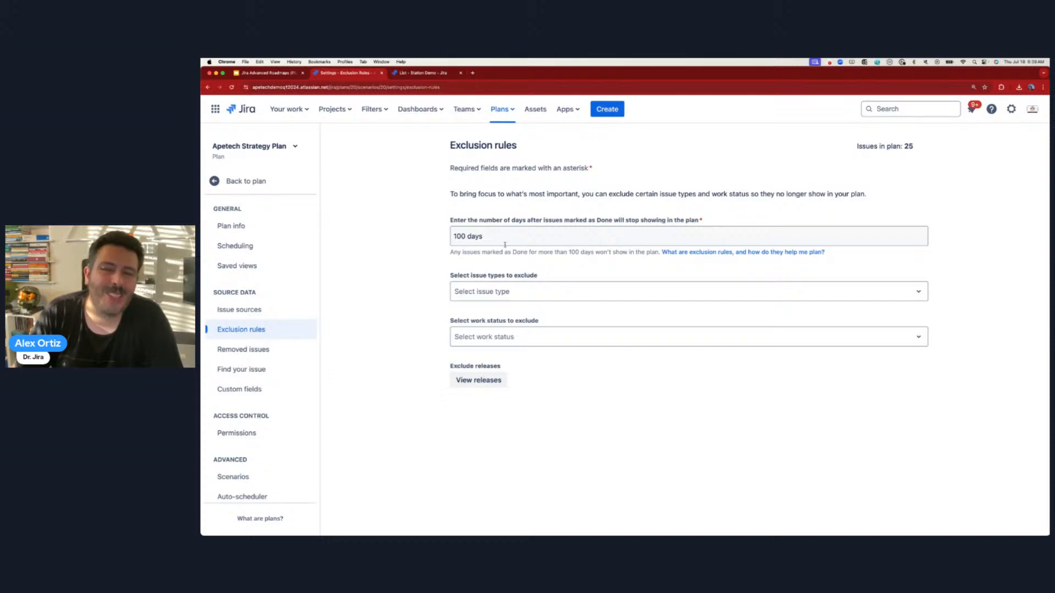
drag(502, 240, 388, 231)
text(365)
click(384, 305)
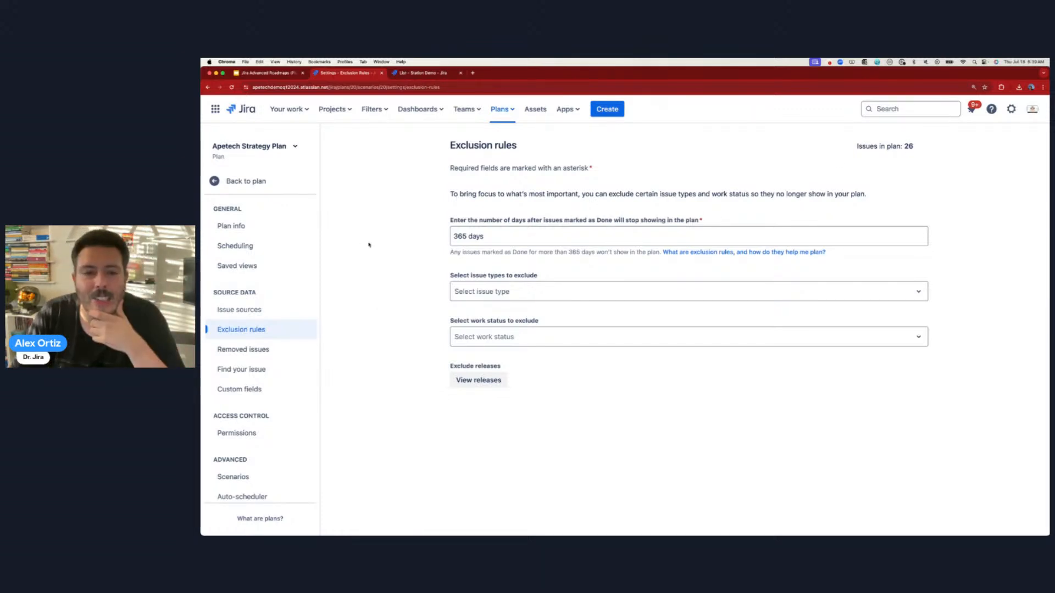
- Reset the Done-issue cutoff to 30 days, then settle on 100 days
click(469, 236)
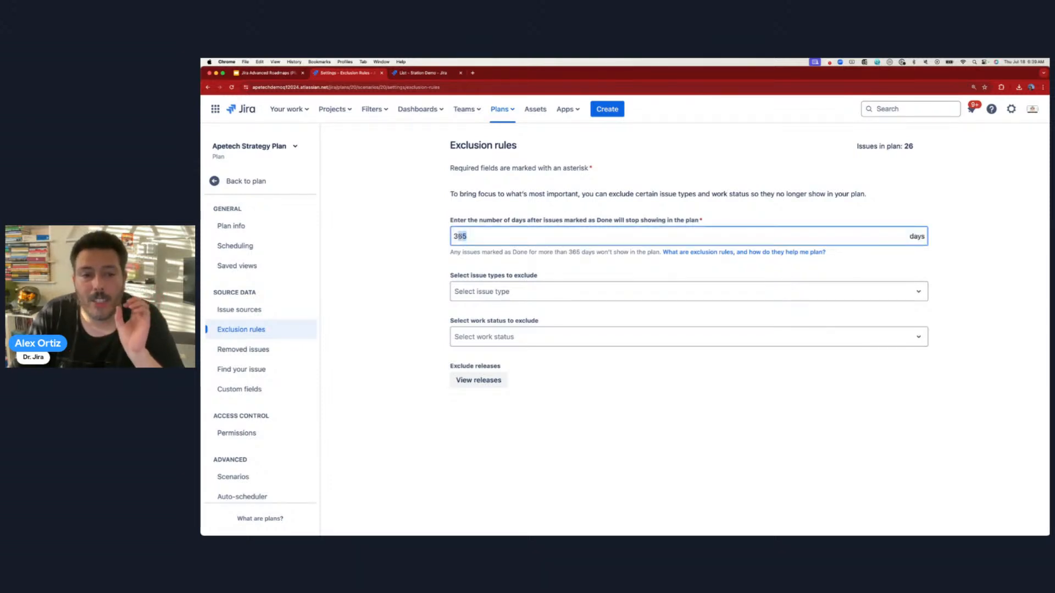
text(30)
click(443, 245)
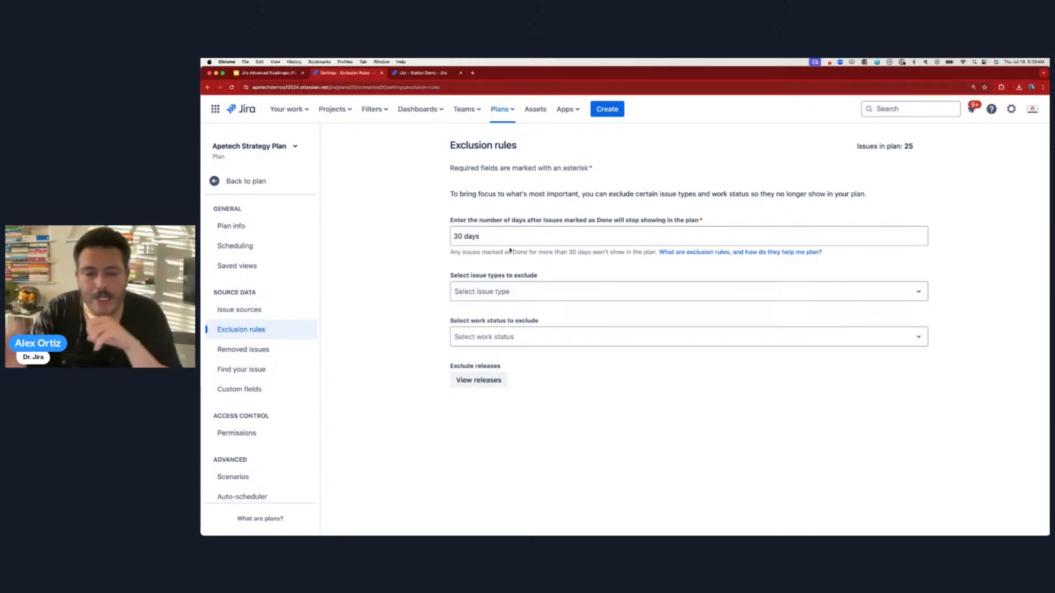
double_click(461, 237)
text(100)
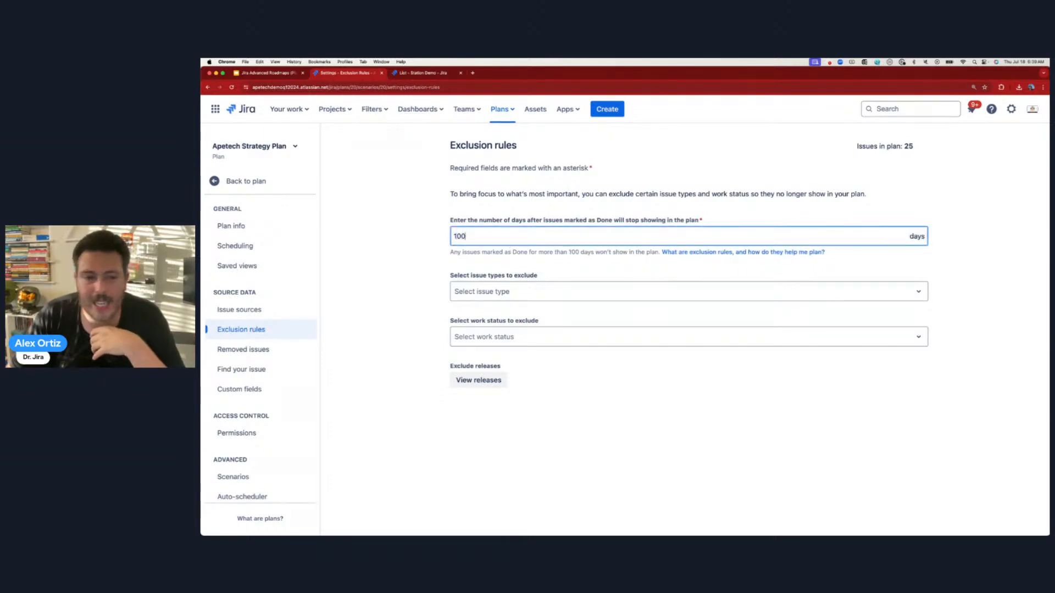
click(388, 257)
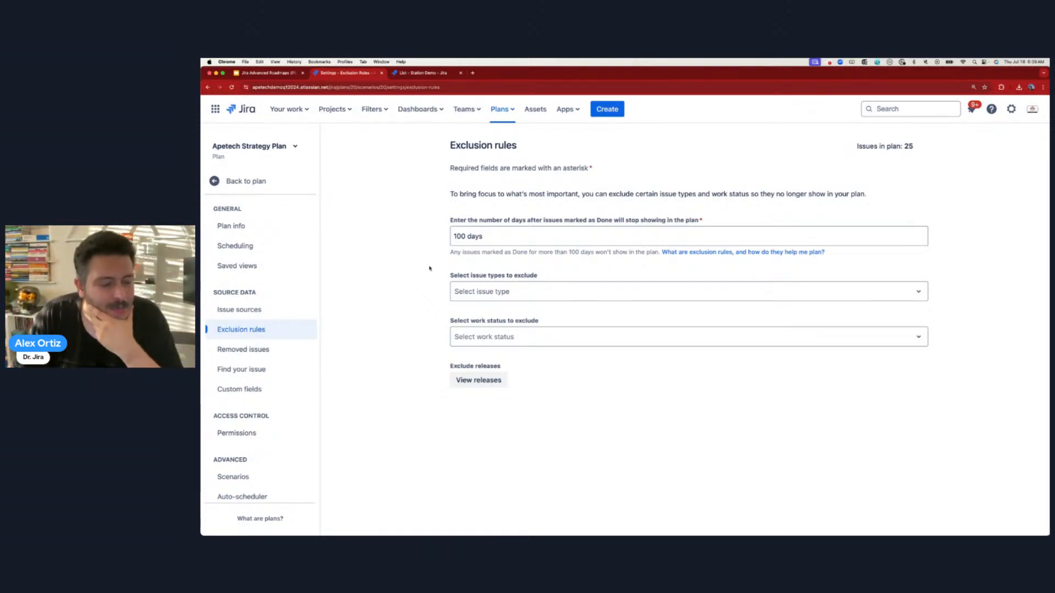
- Check the issue type and work status exclusion options unchanged, then view the Removed issues page
click(506, 295)
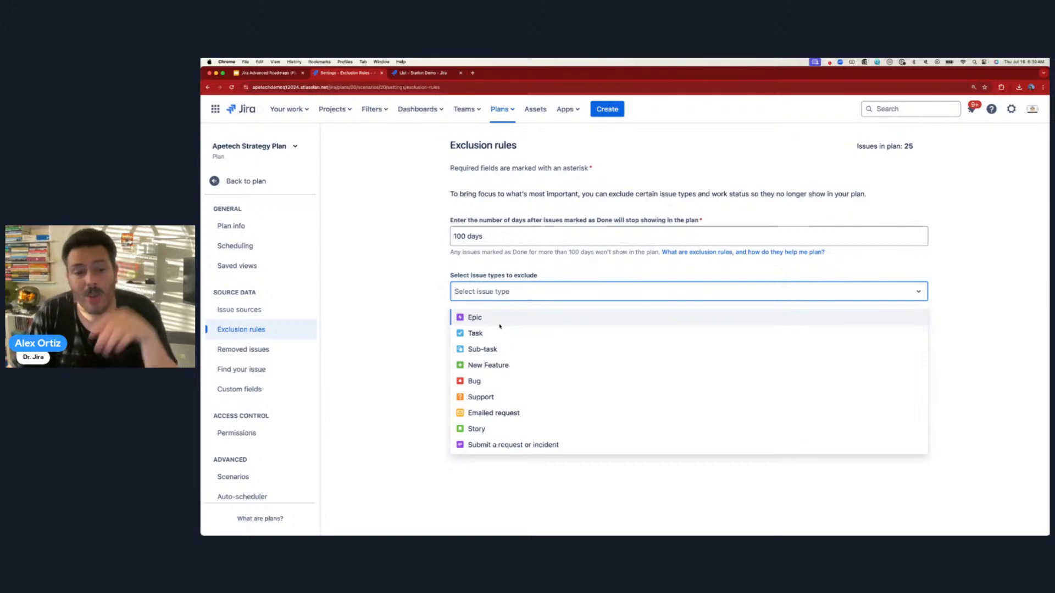
click(370, 291)
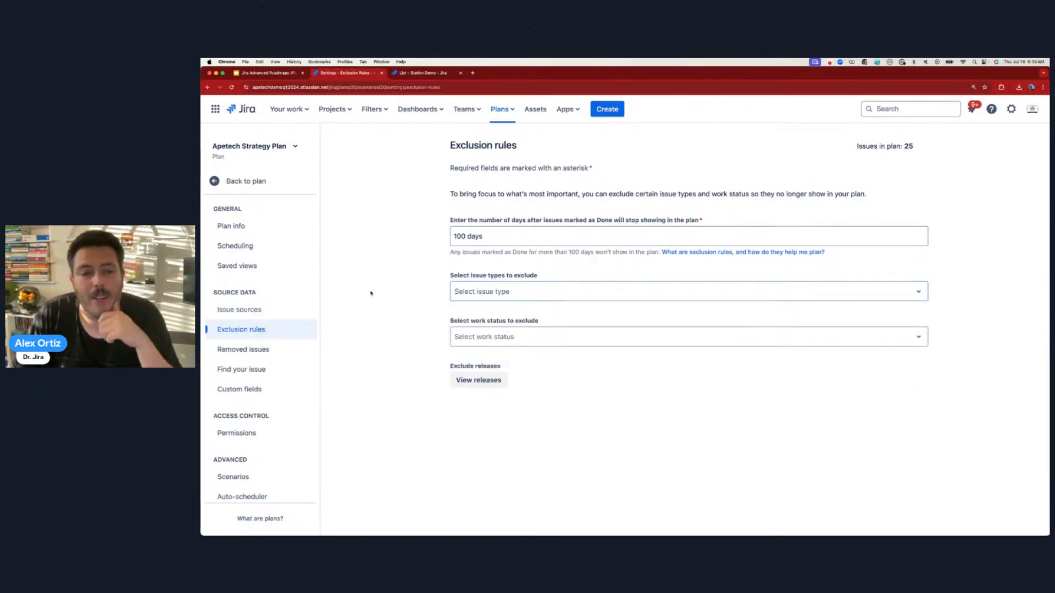
click(535, 343)
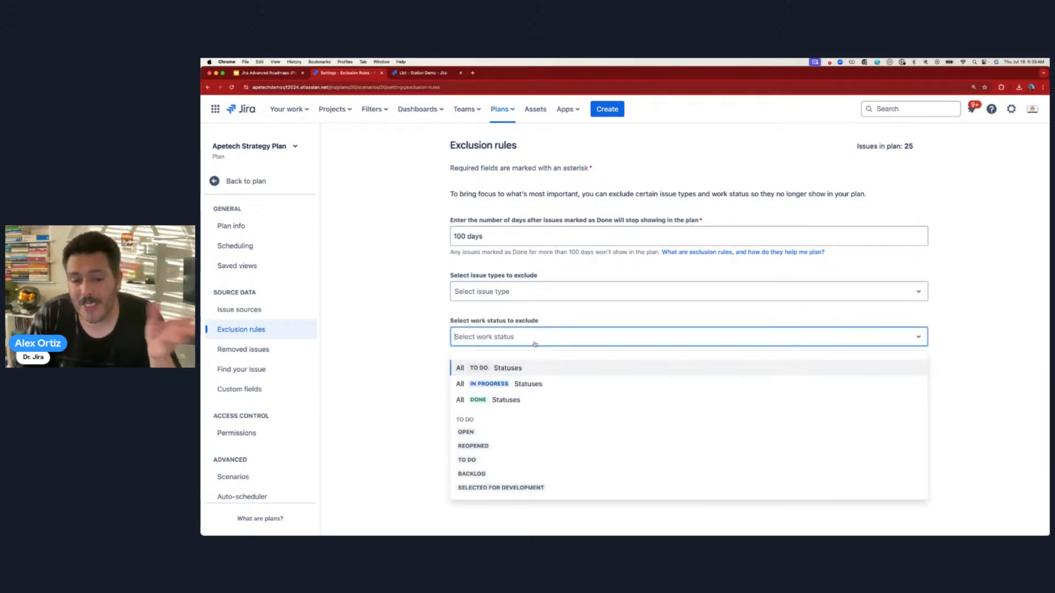
click(350, 265)
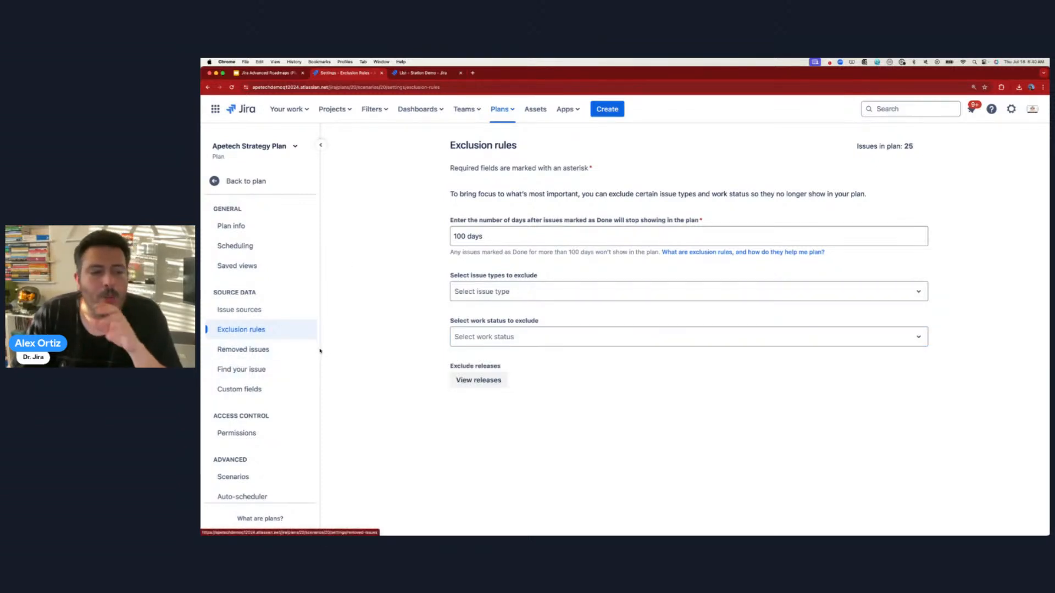
click(234, 350)
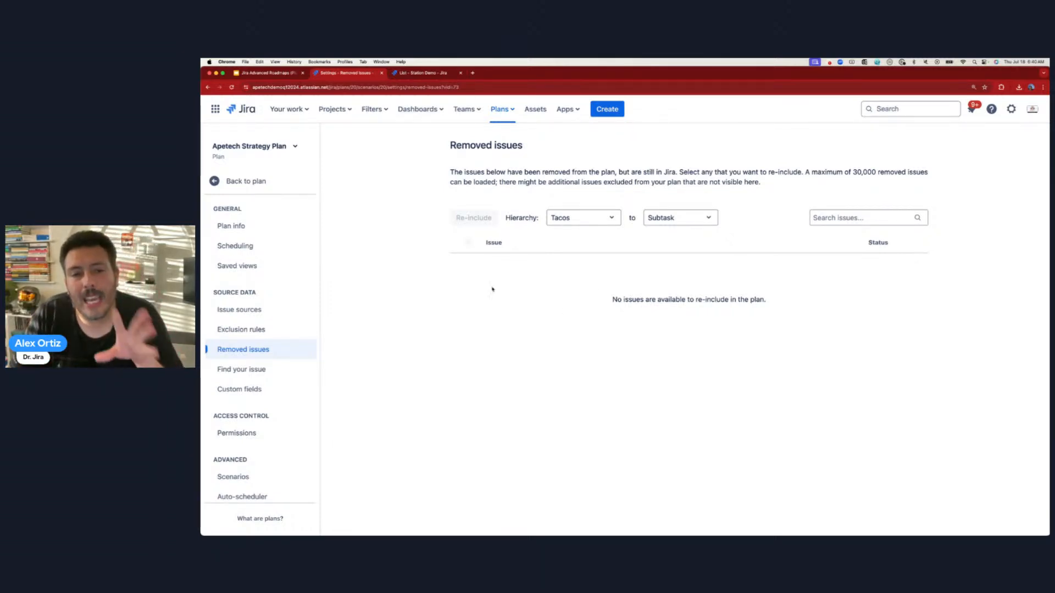
drag(454, 146, 555, 147)
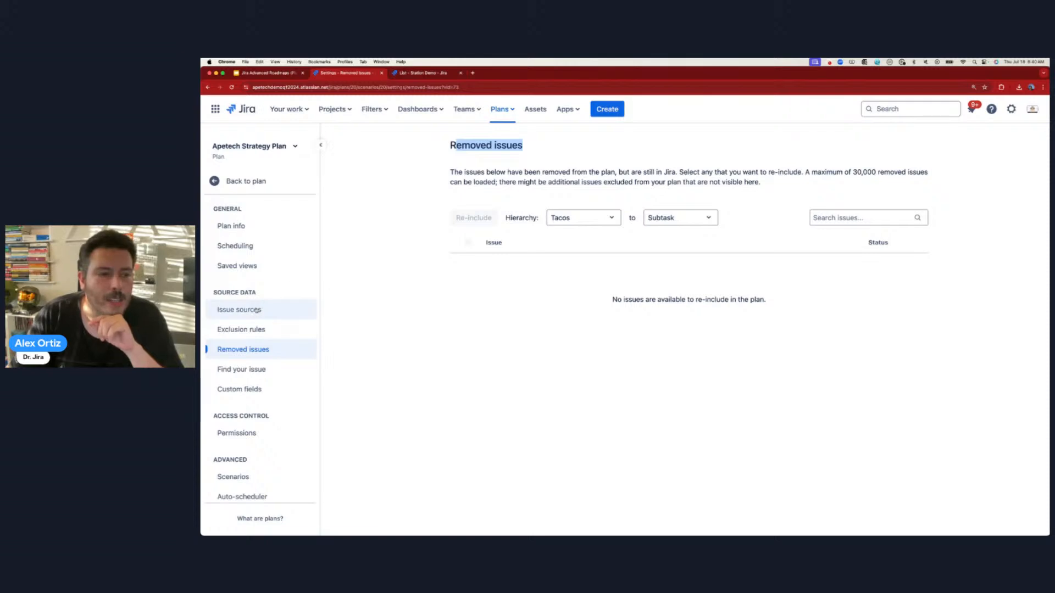
- Open Issue sources and add the Jira Admin Jan Demo project as a source
click(236, 314)
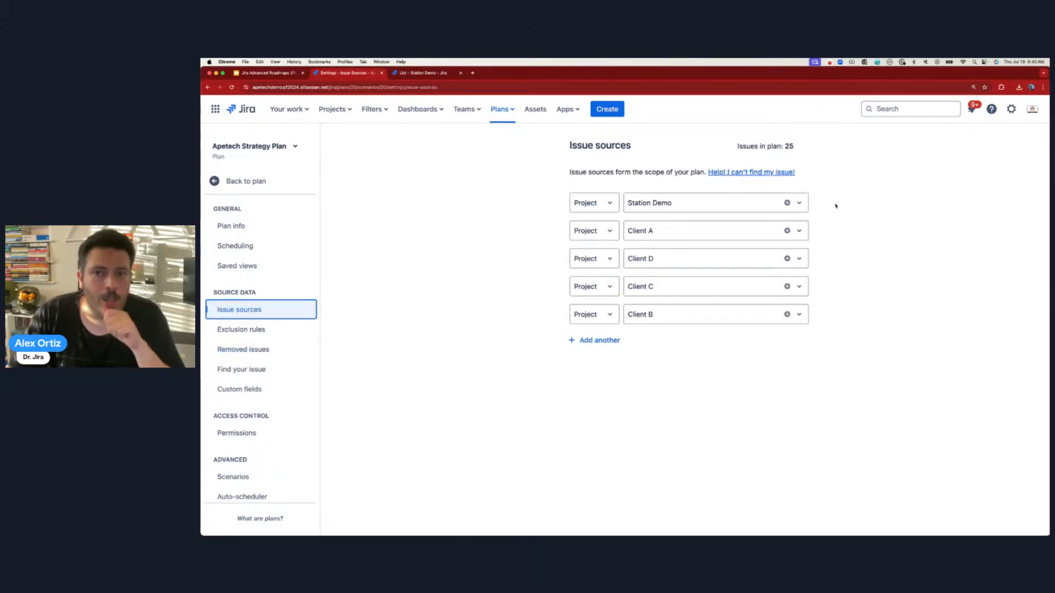
mouse_move(794, 146)
mouse_down()
mouse_move(736, 146)
mouse_move(784, 146)
mouse_up()
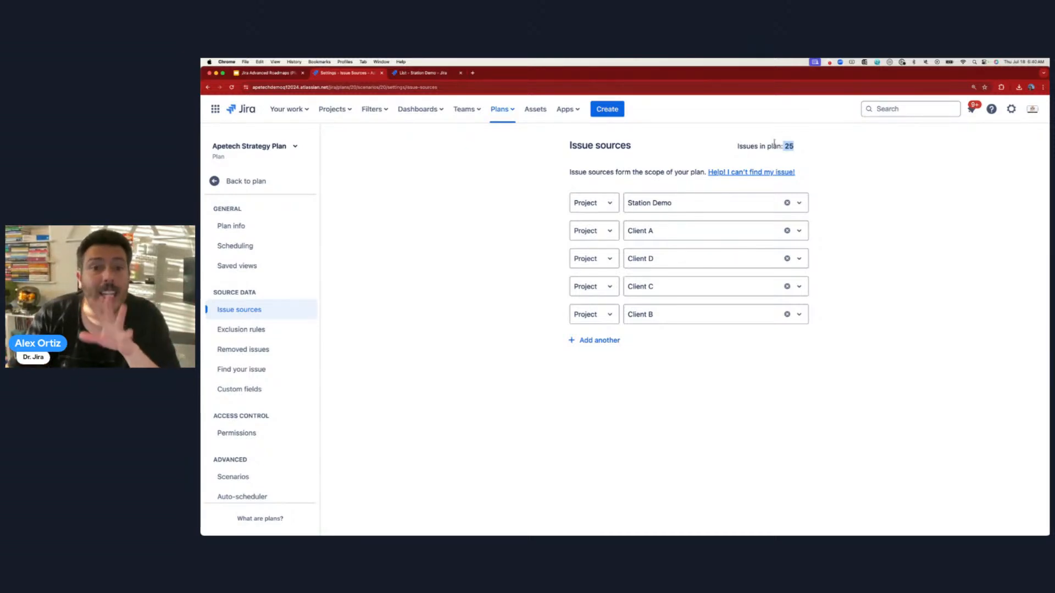
click(602, 340)
click(604, 341)
click(587, 384)
click(664, 349)
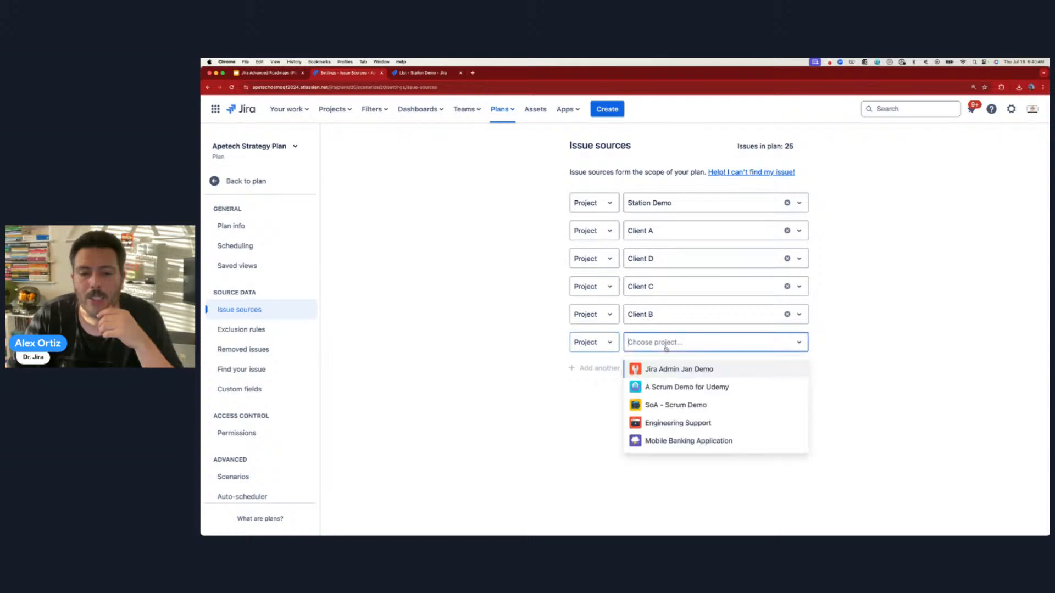
click(700, 372)
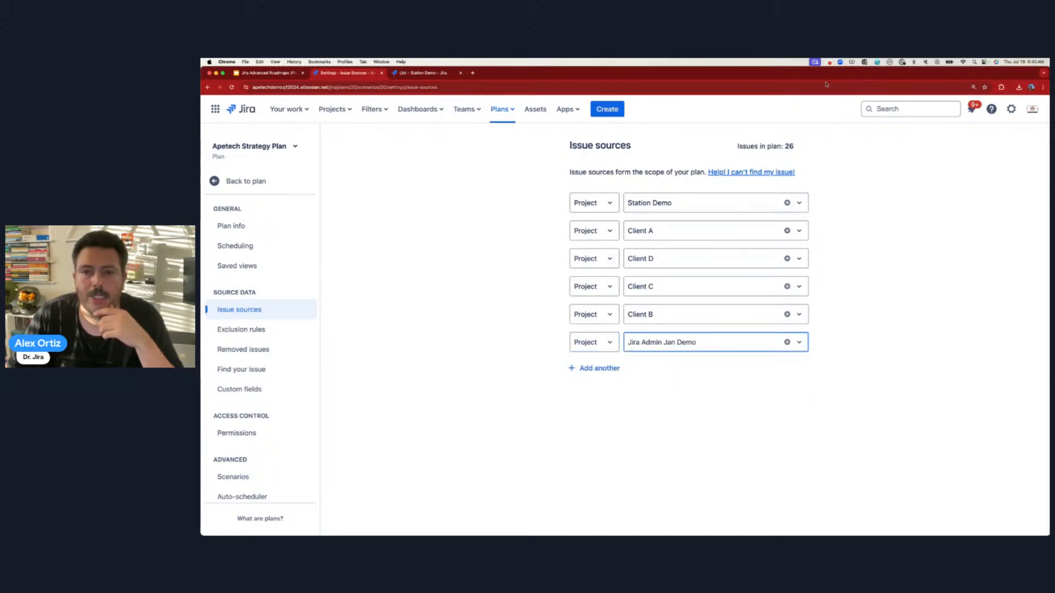
- Add the A Scrum Demo for Udemy project as another plan source
click(599, 368)
click(594, 370)
click(602, 409)
click(654, 374)
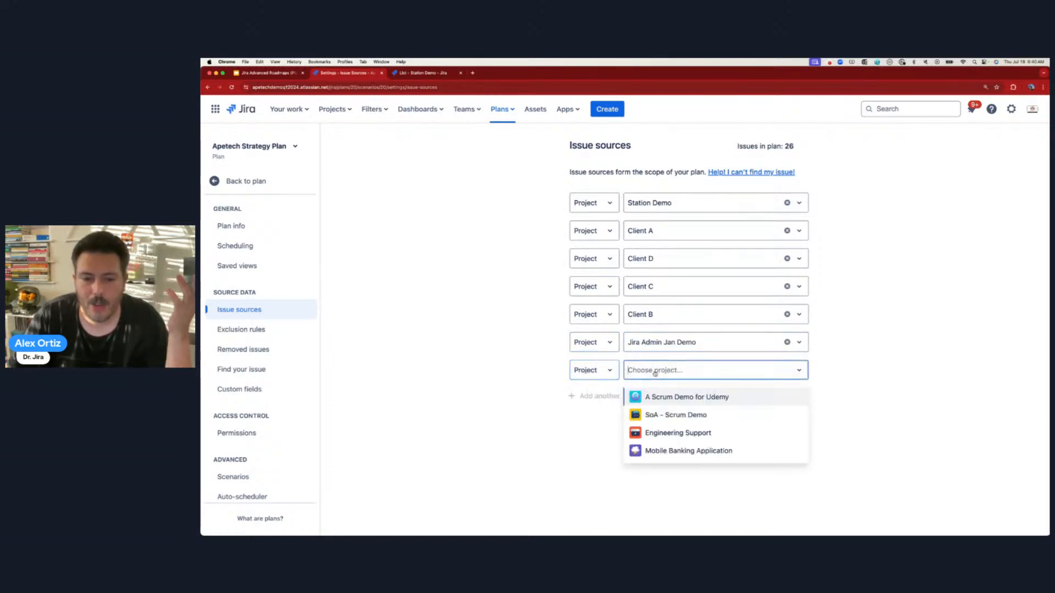
click(729, 400)
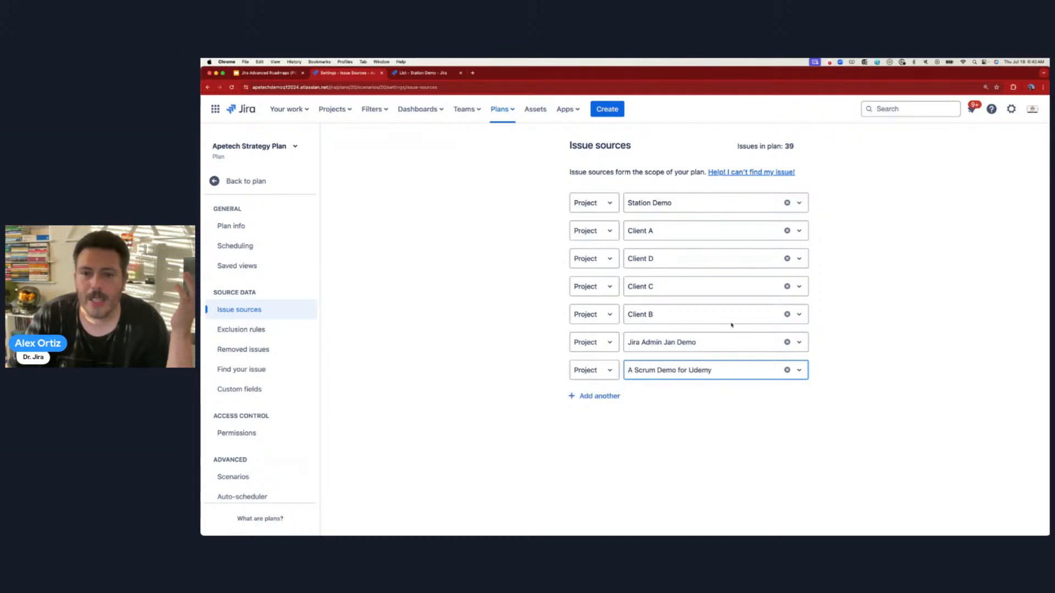
- Add the Mobile Banking Application project as a source, raising the plan to 48 issues
click(598, 396)
click(599, 405)
click(597, 438)
click(637, 401)
click(693, 464)
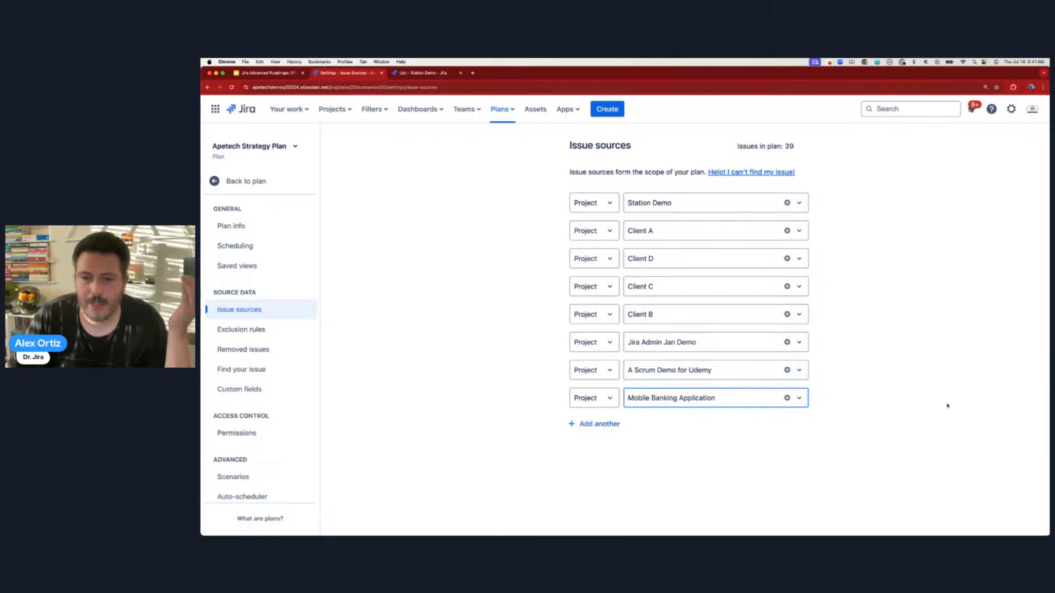
click(795, 146)
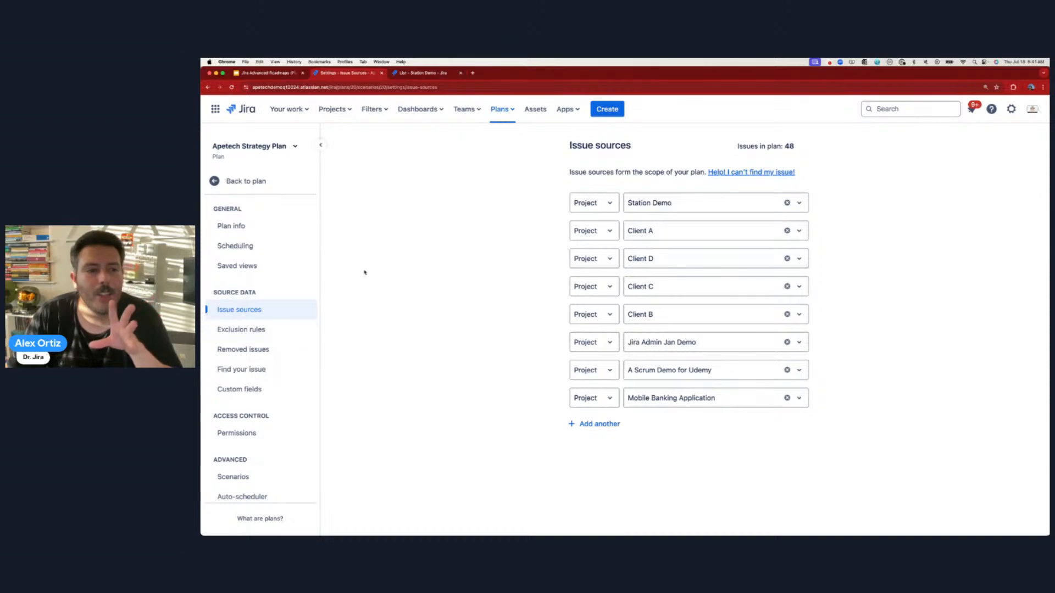
- Return to the plan timeline, collapse and re-expand SD-24, then view the Station Demo issue list
click(243, 184)
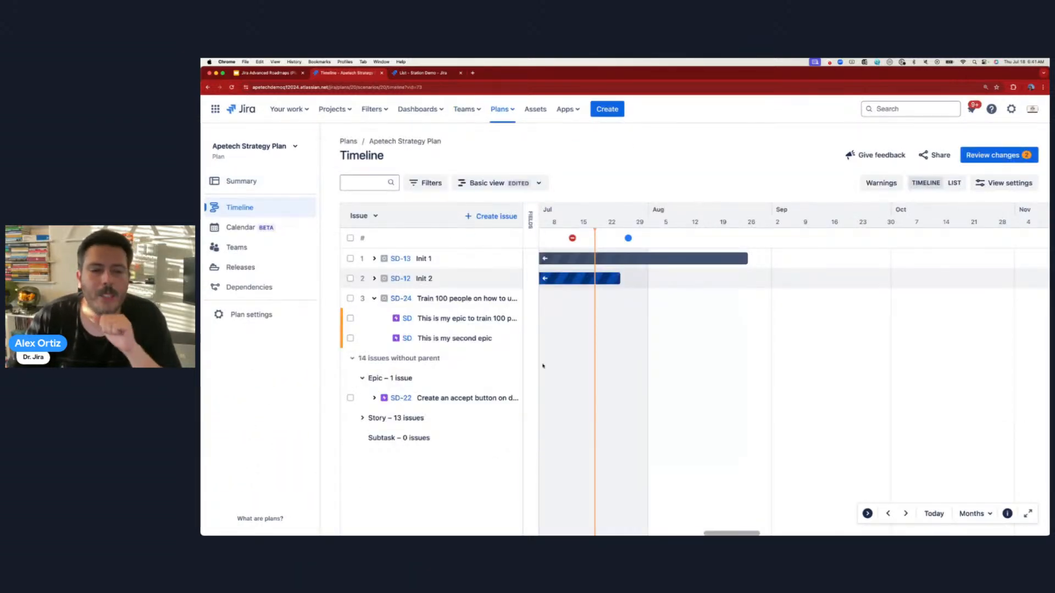
drag(727, 533, 693, 532)
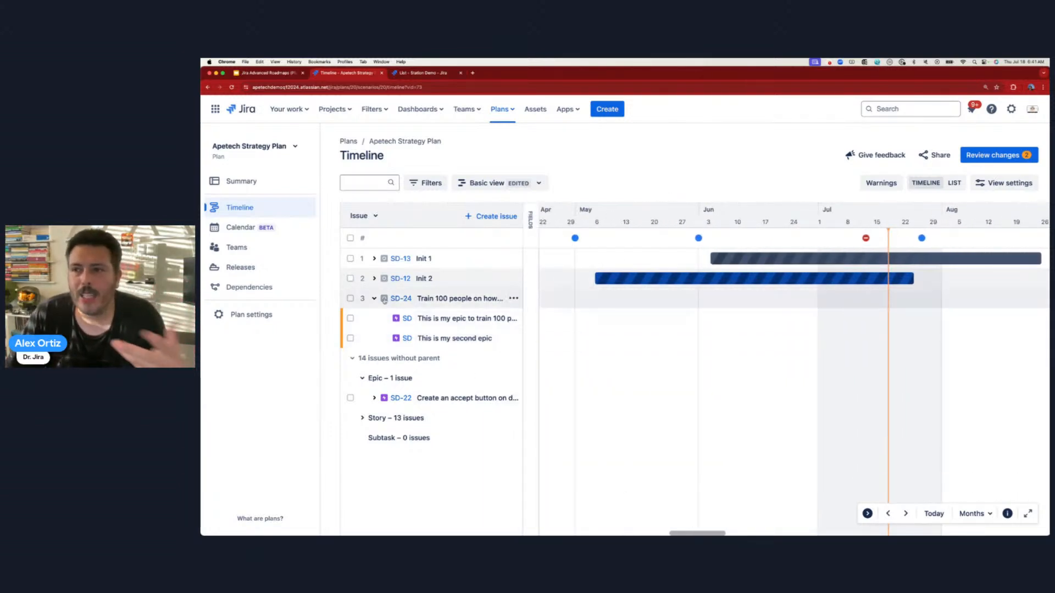
click(374, 300)
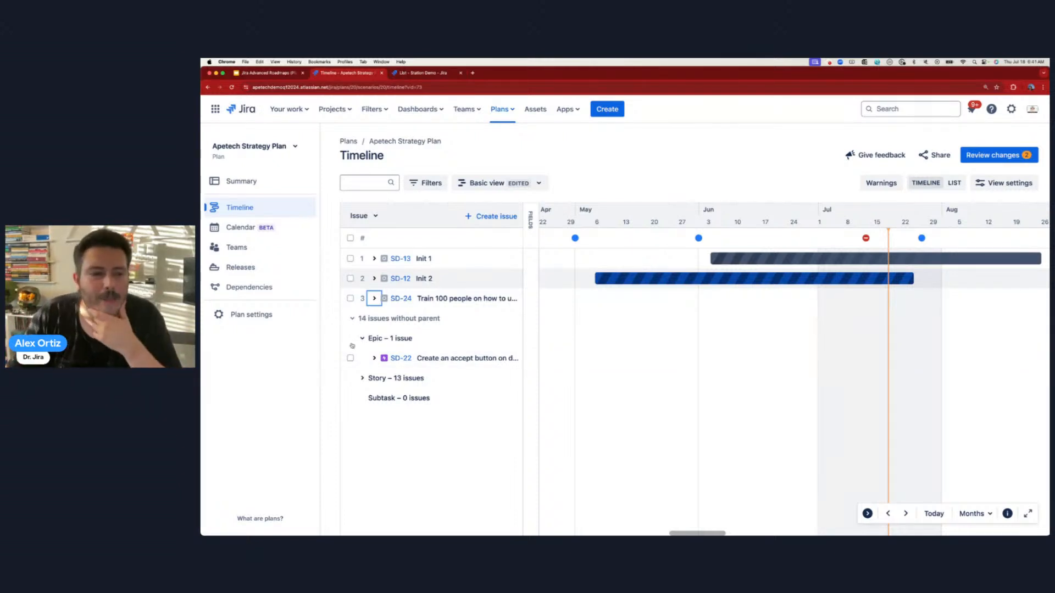
click(375, 299)
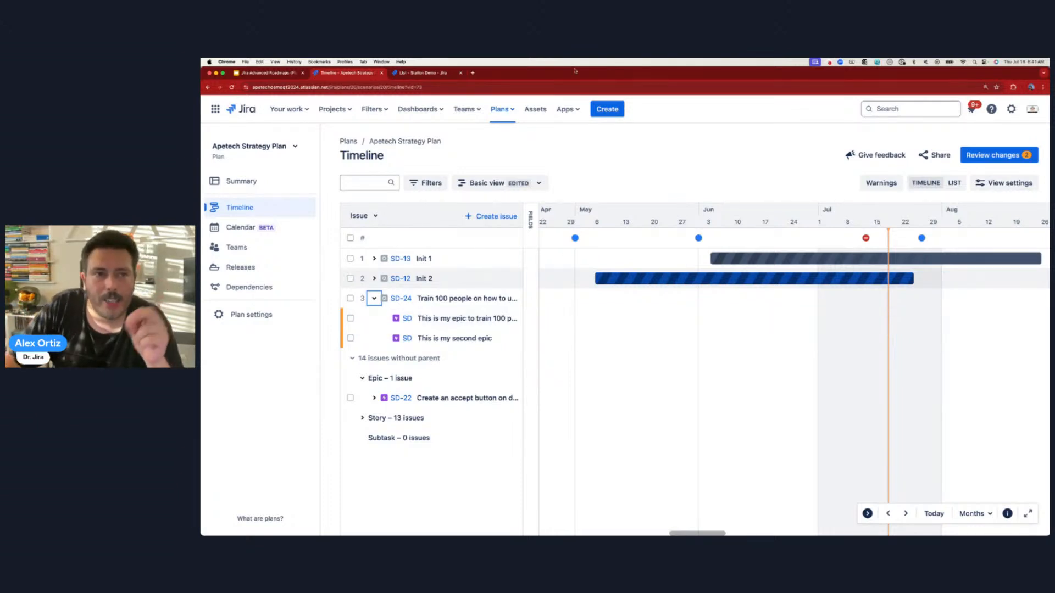
click(417, 72)
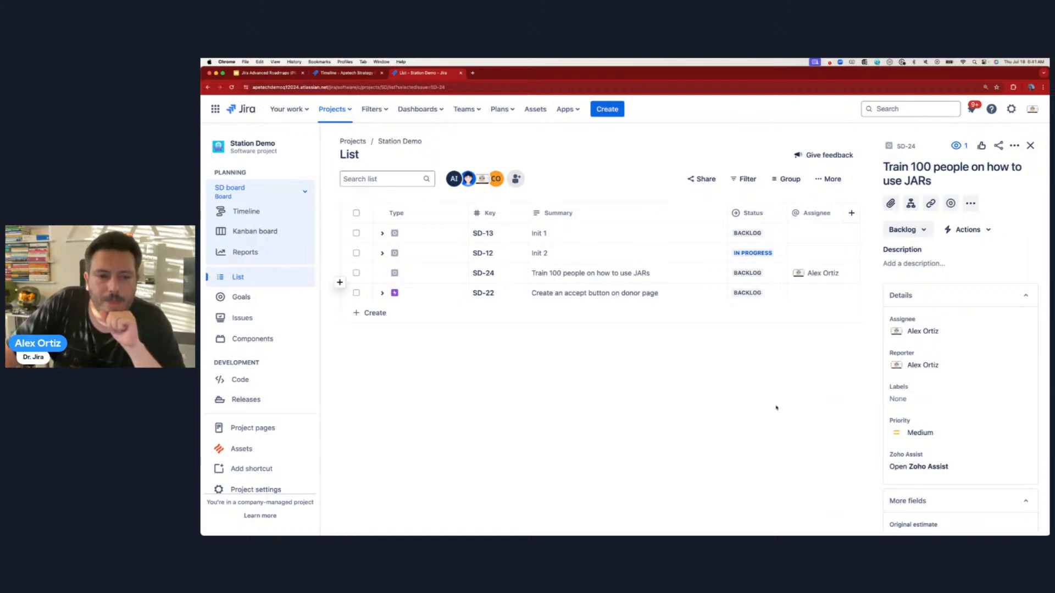
- Start a new issue, change its type from Epic to Story, browse parents, then discard it
click(607, 109)
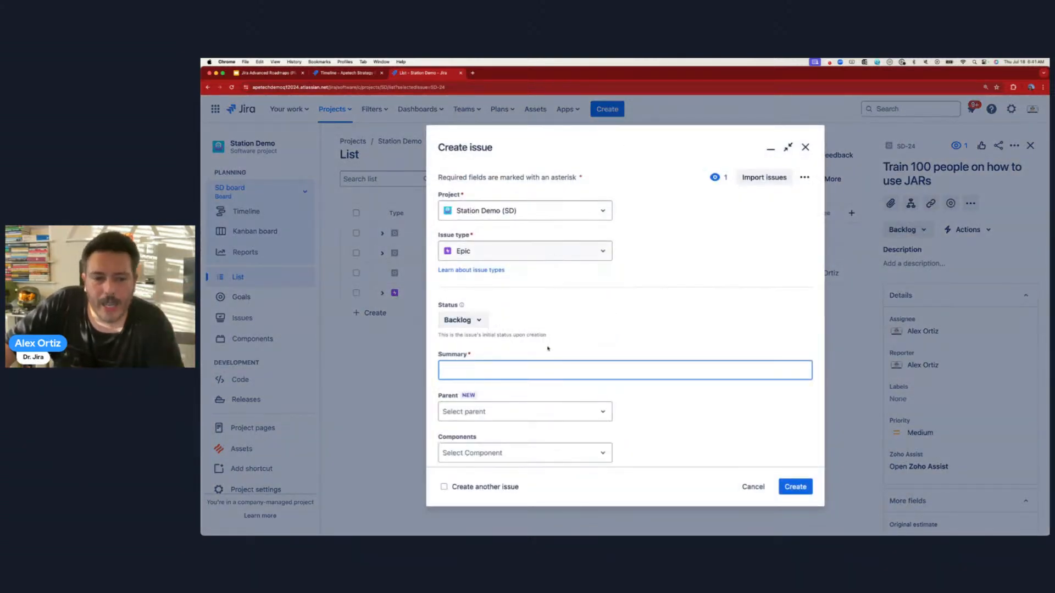
scroll(530, 386, down, 5)
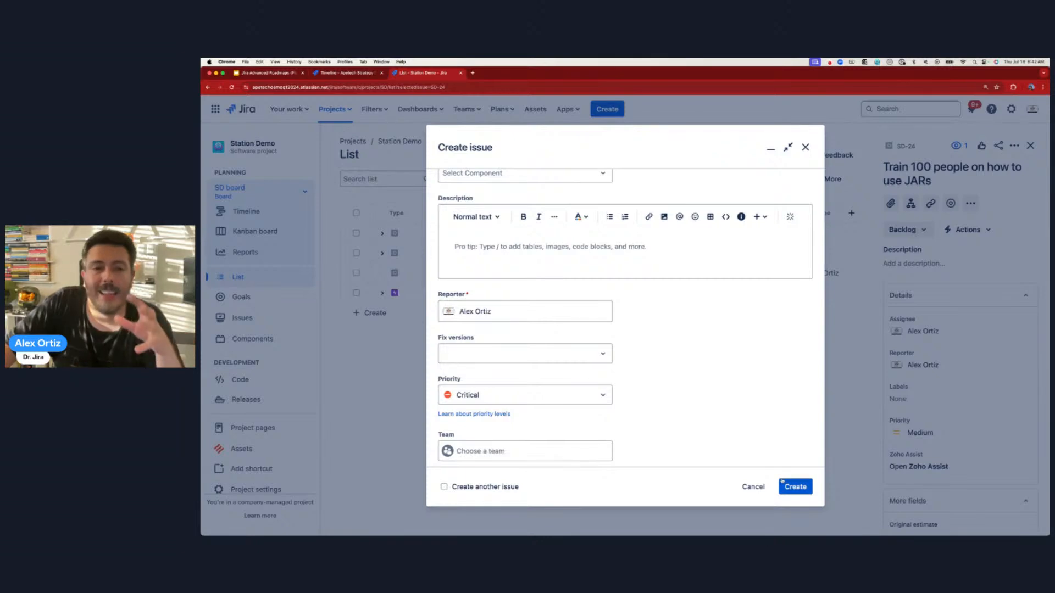
scroll(661, 398, up, 5)
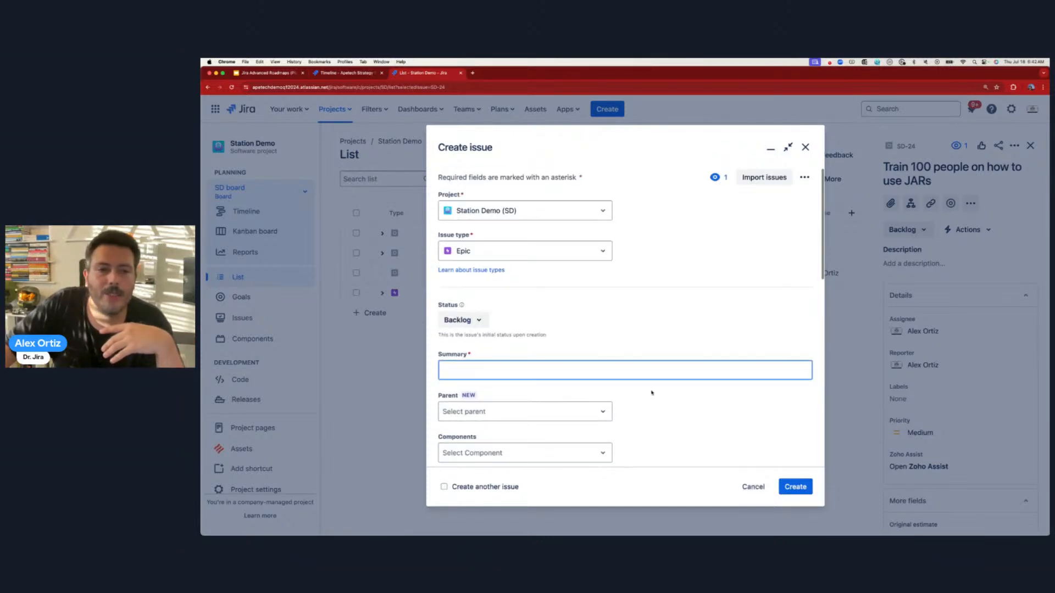
click(549, 251)
click(491, 294)
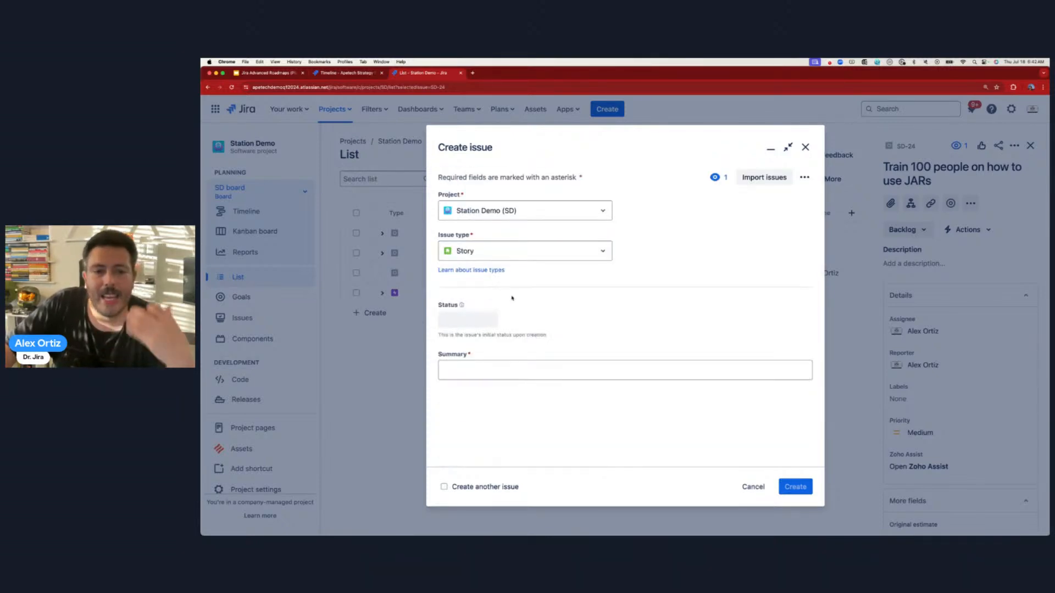
click(499, 366)
scroll(499, 366, down, 1)
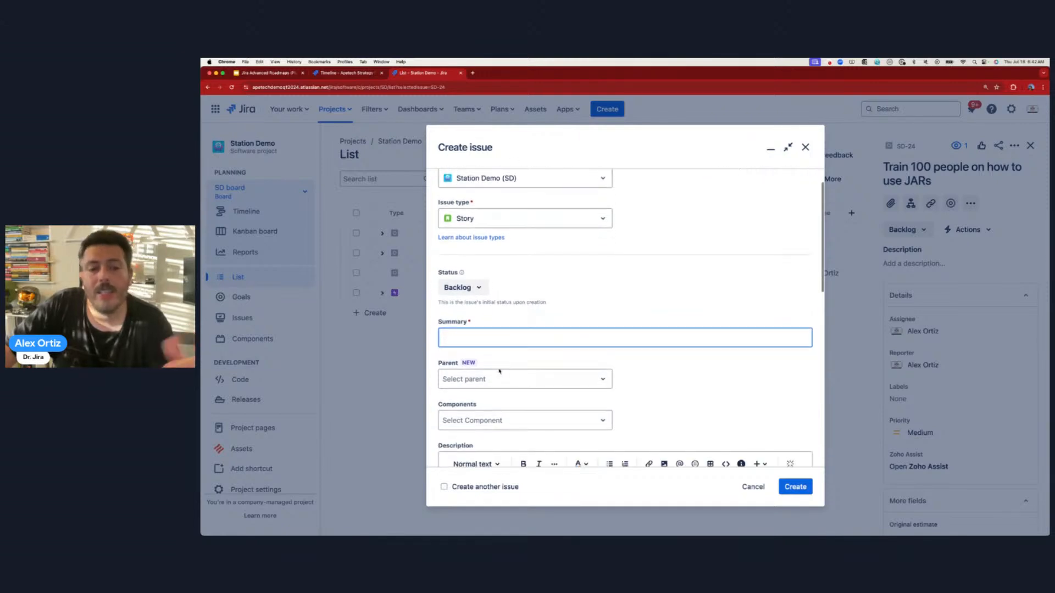
click(506, 384)
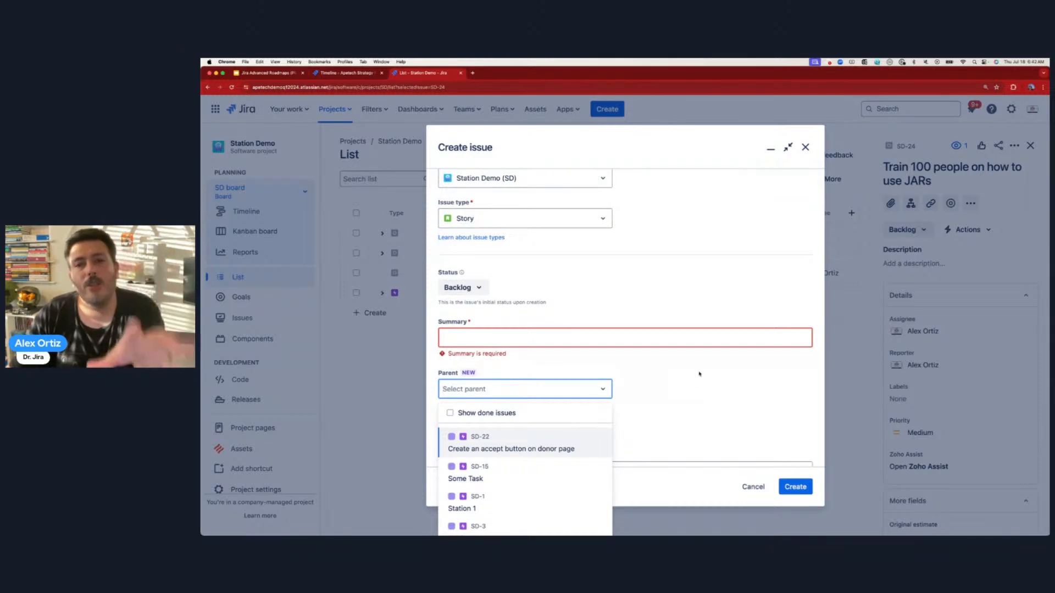
click(806, 147)
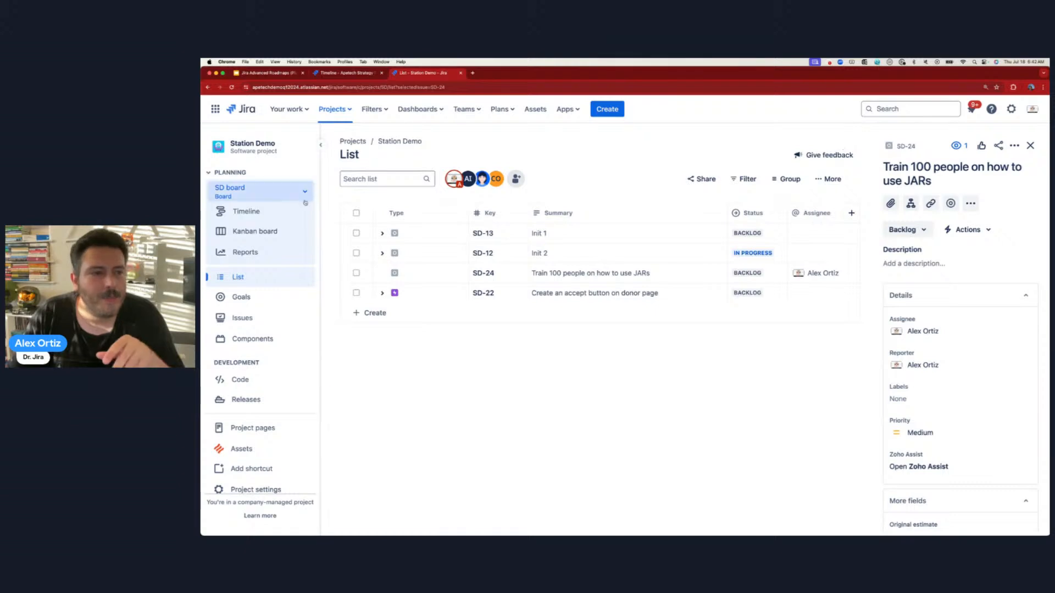
- Create the epic 'This is a super awesome epic' on the Station Demo timeline
click(266, 211)
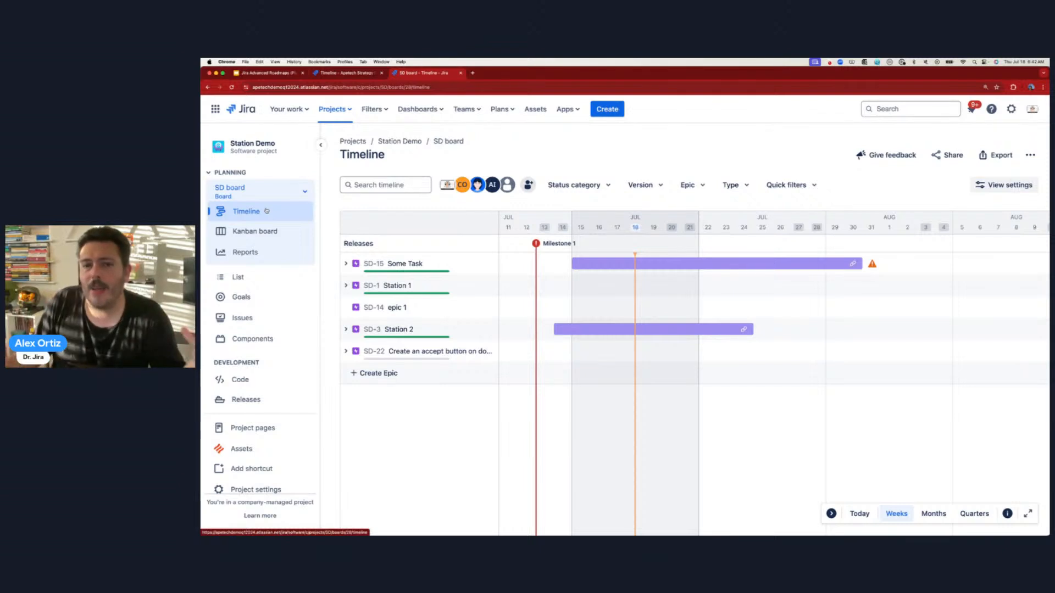
click(411, 373)
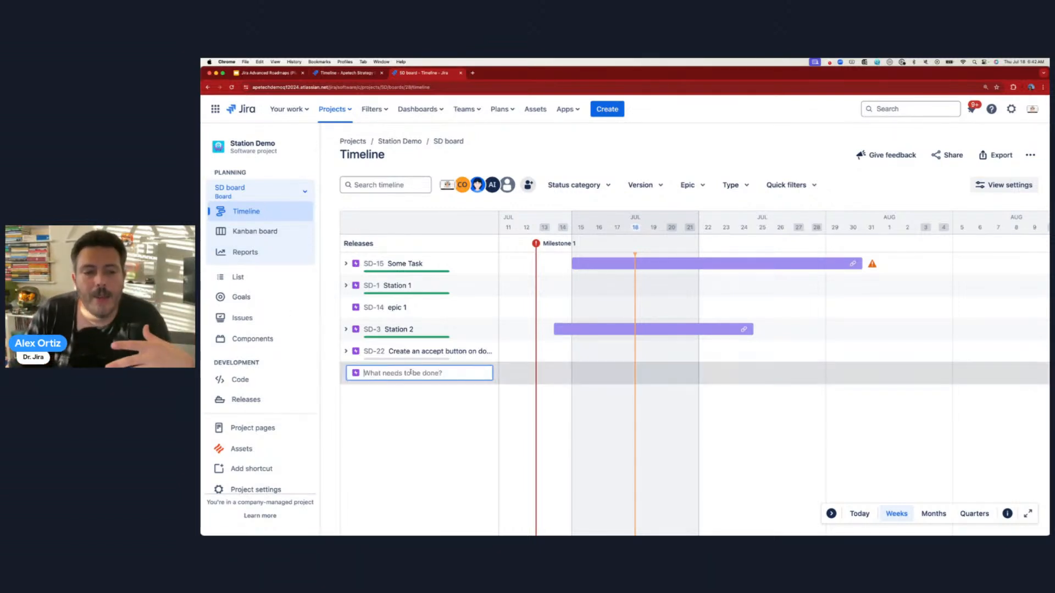
text(This is a)
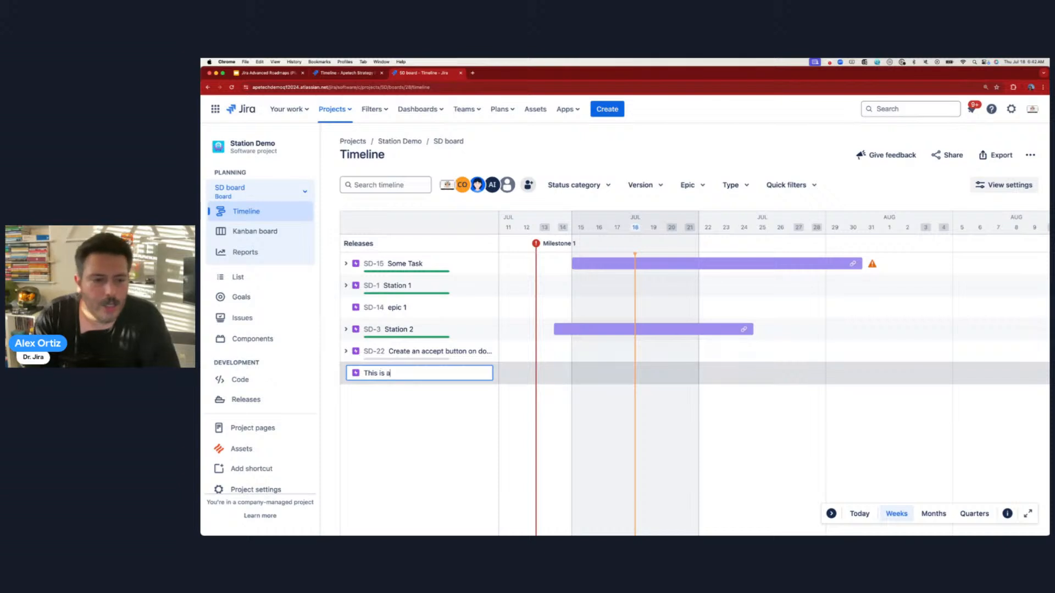
text( super awesome epic)
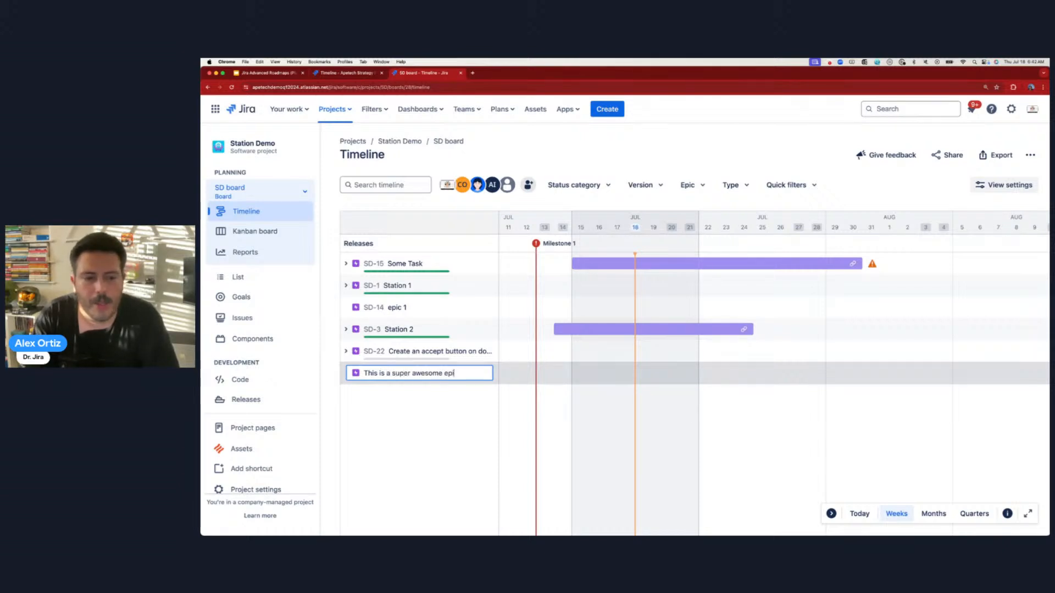
key(Return)
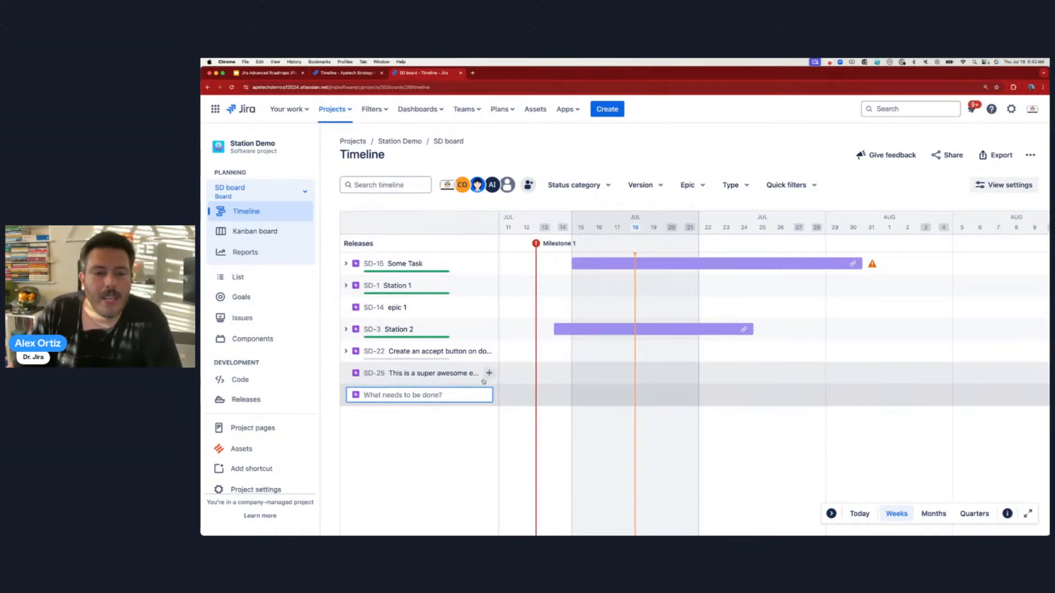
- Add the child Story 'This is an epic story' under the new epic
click(488, 373)
click(374, 395)
click(381, 416)
text(This is an epic story)
key(Return)
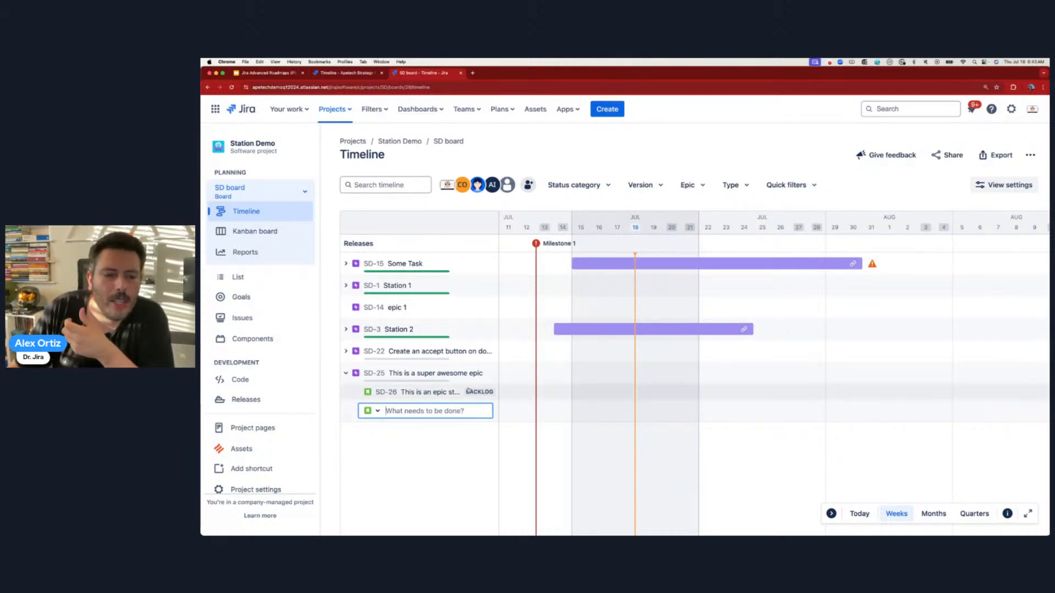
- Cancel the leftover empty child and epic entries, then return to the Apetech Strategy Plan
key(Escape)
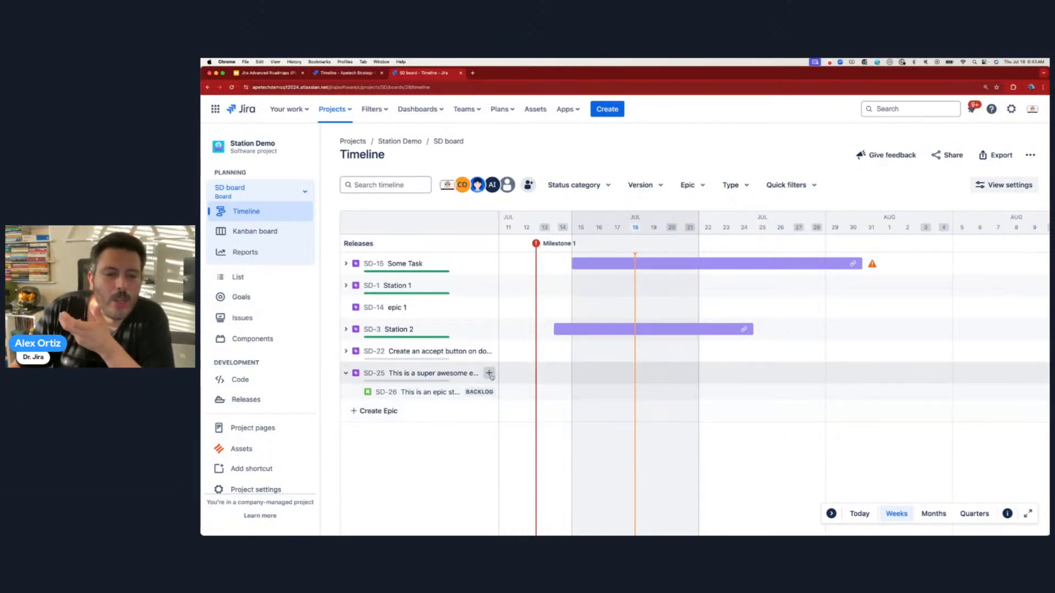
click(487, 373)
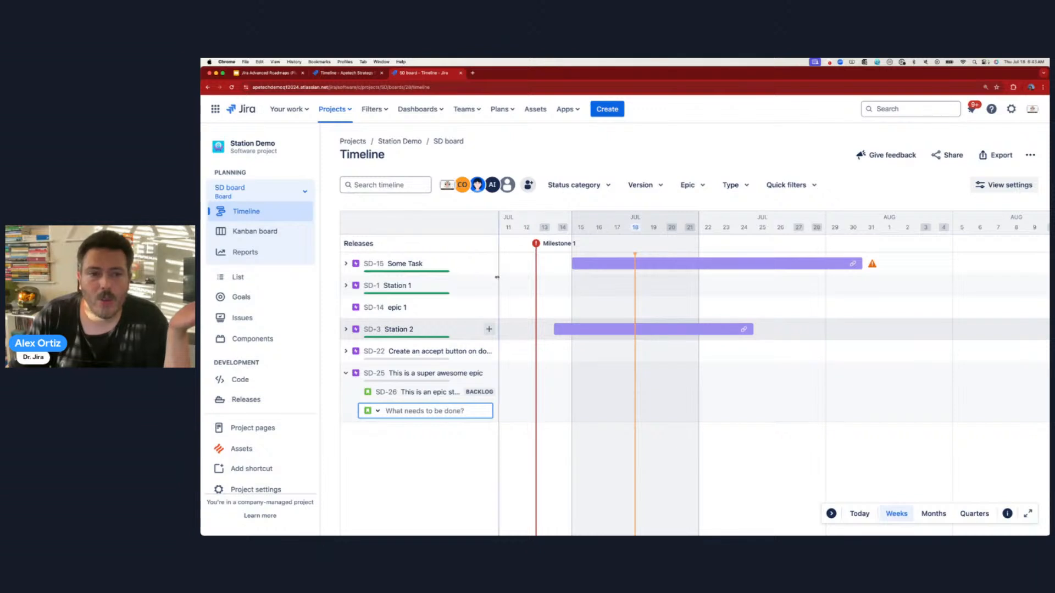
click(453, 465)
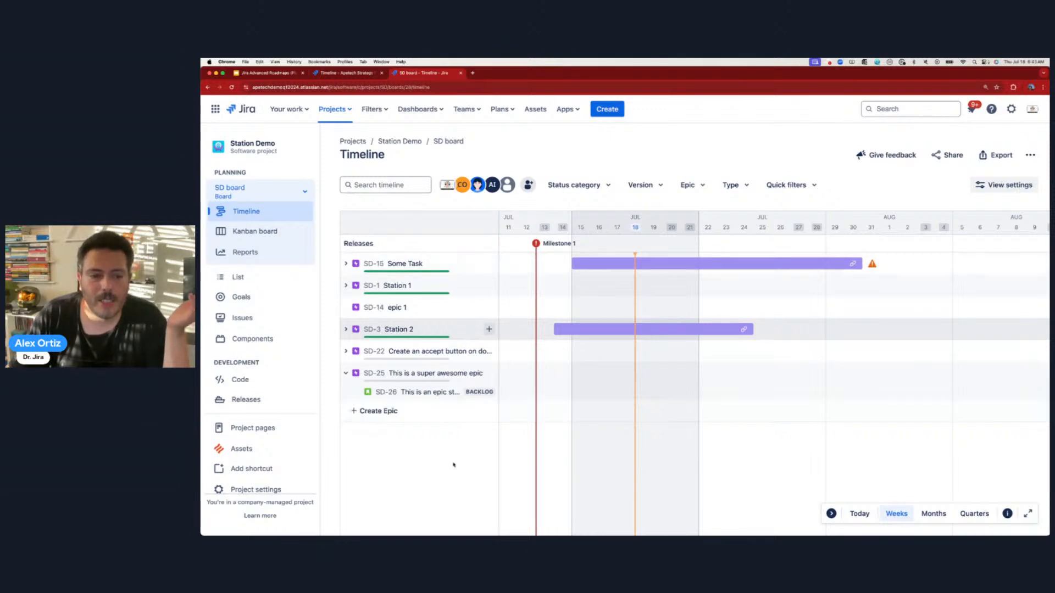
click(379, 411)
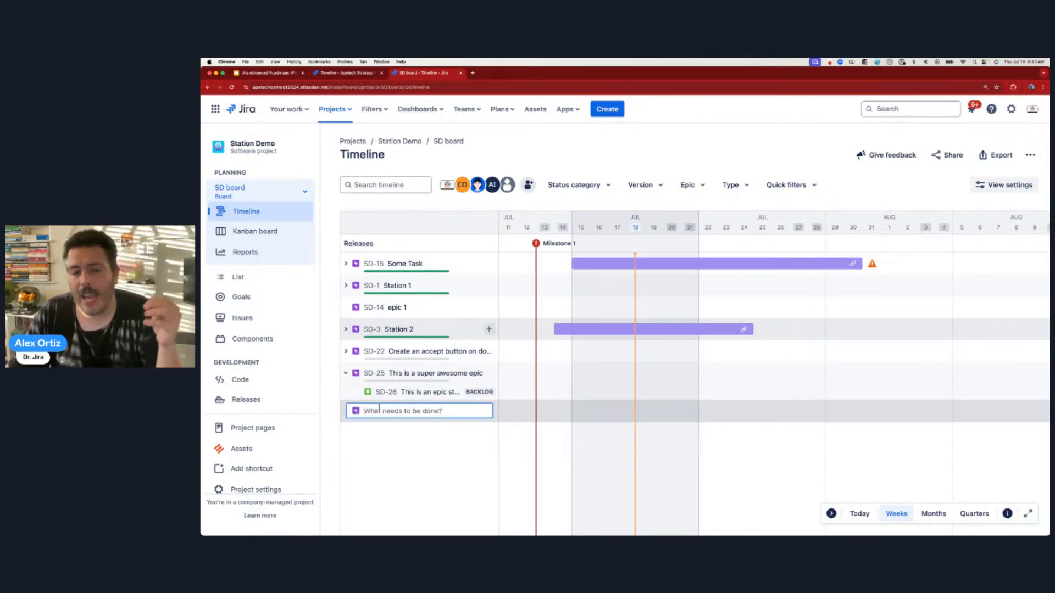
click(390, 482)
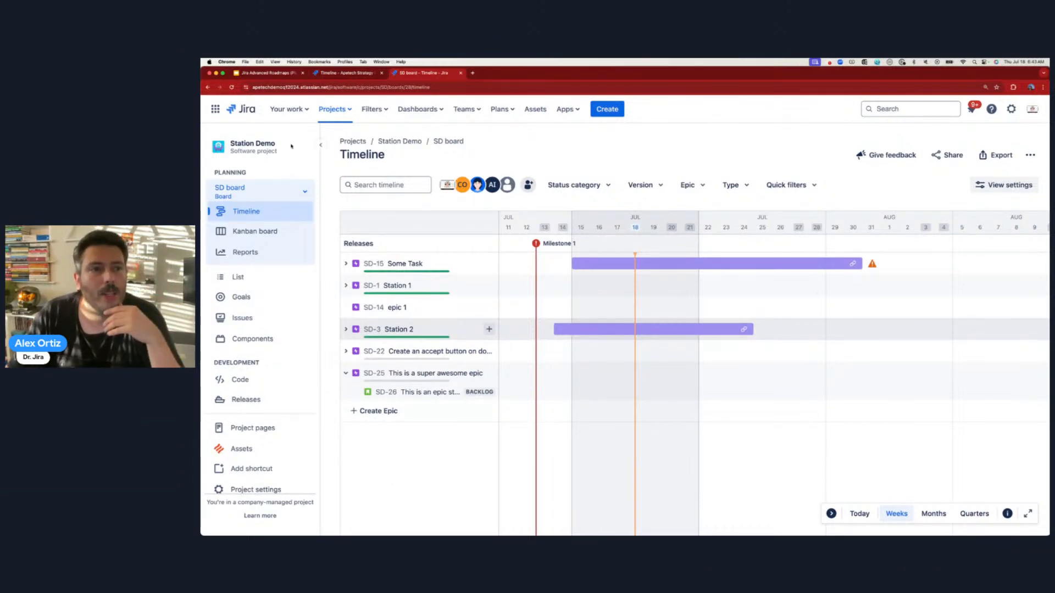
click(332, 73)
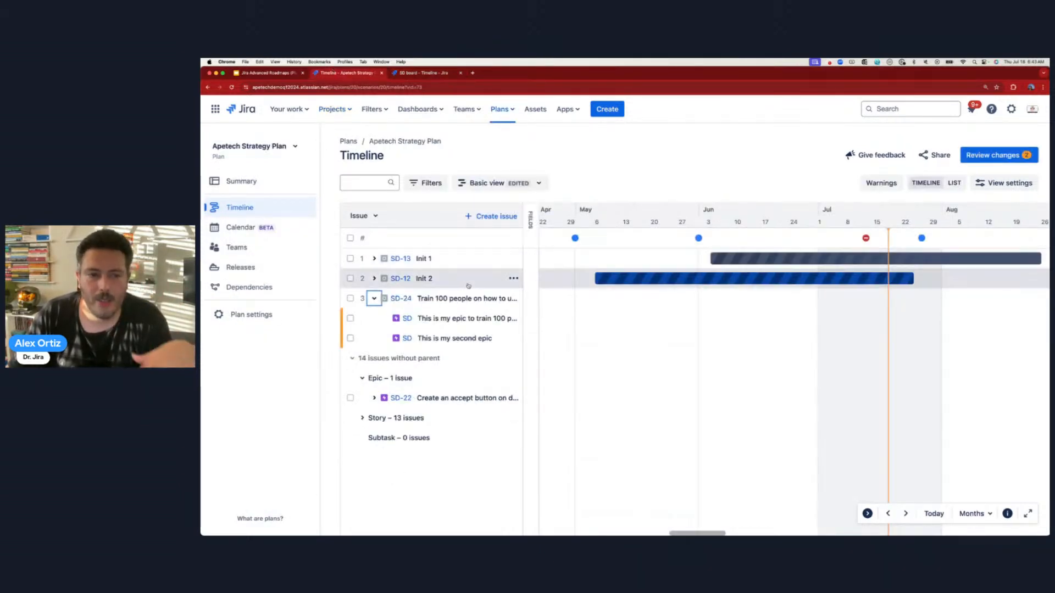
- Begin adding an initiative row to the plan and close the help panel
click(504, 216)
click(483, 267)
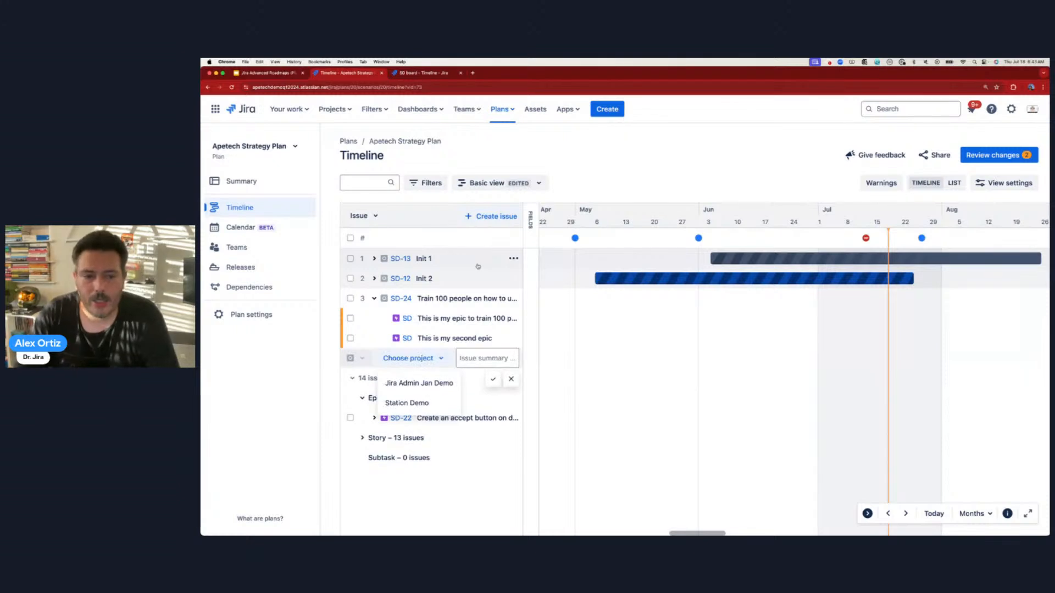
click(991, 109)
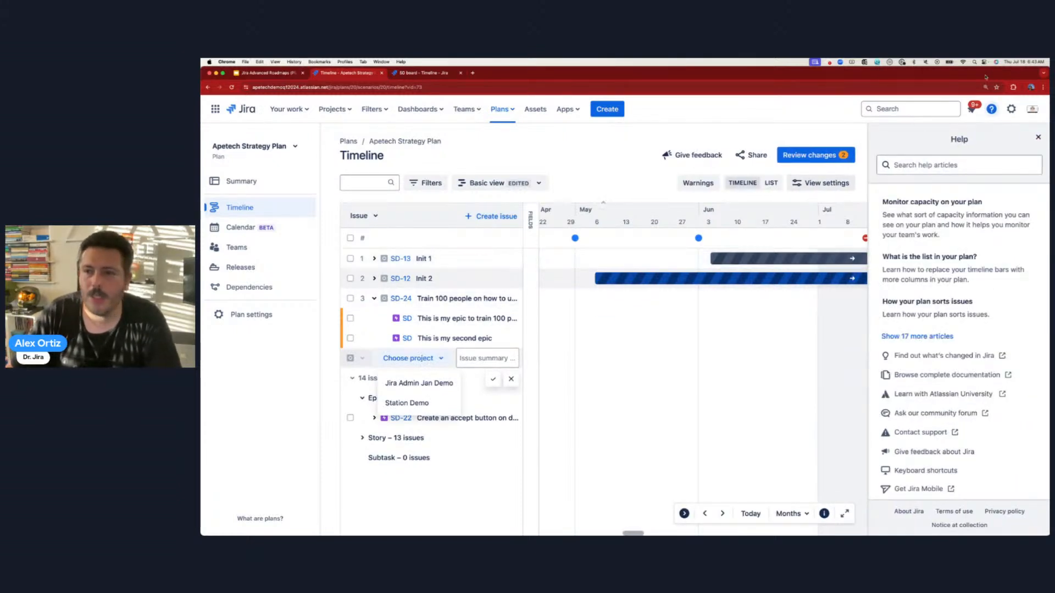
click(1038, 137)
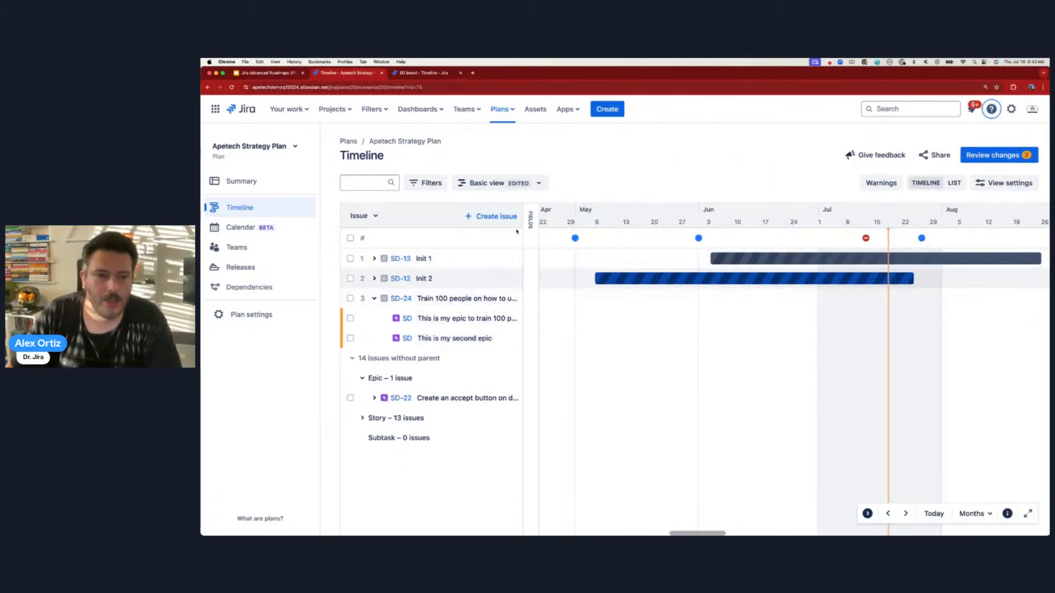
- Retry the initiative, which fails without a summary, then reload the plan
click(495, 216)
click(476, 266)
click(463, 357)
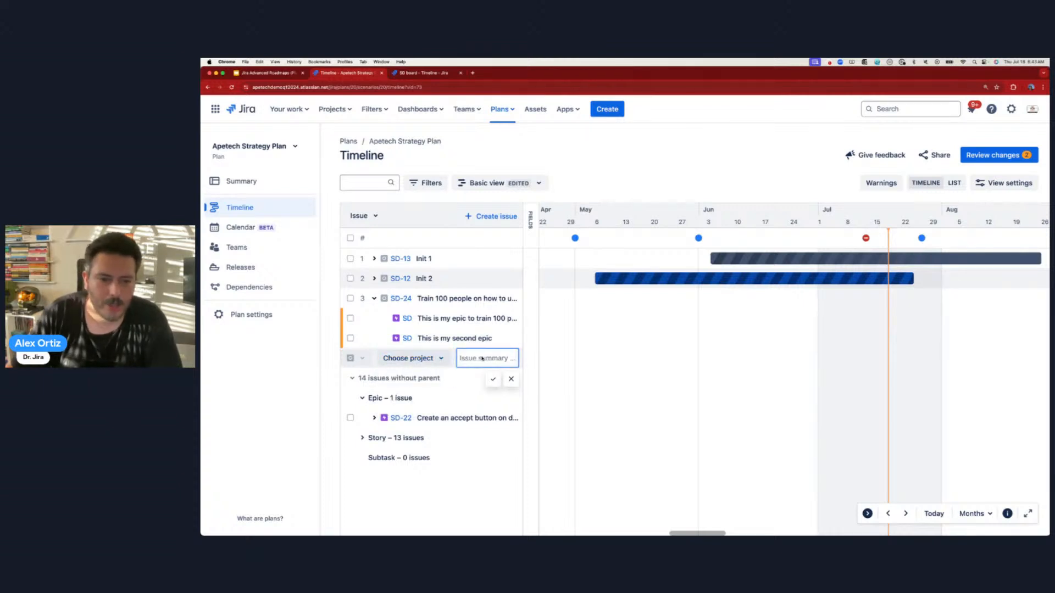
click(492, 380)
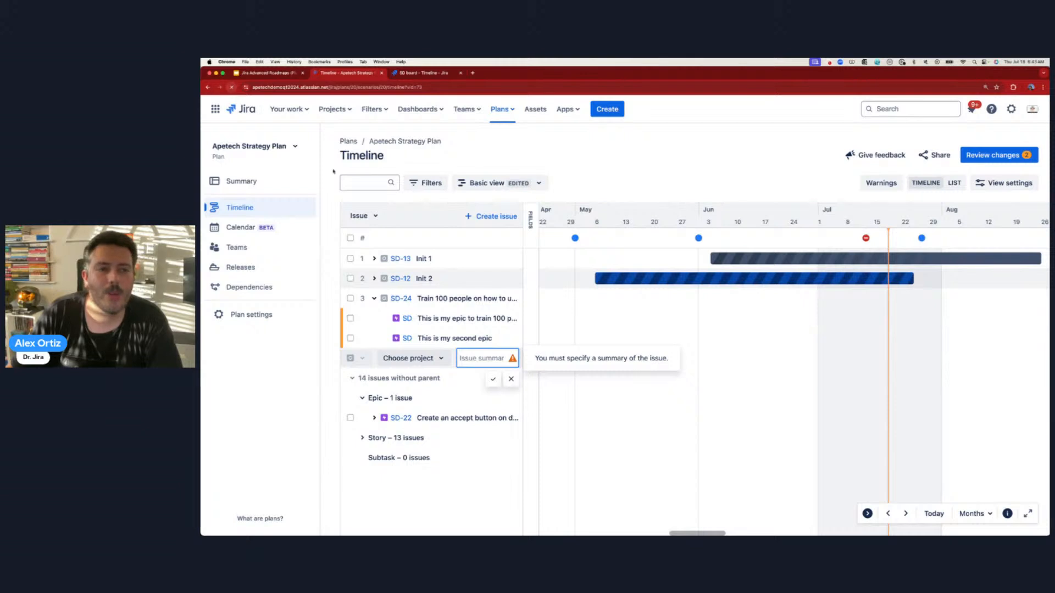
click(231, 87)
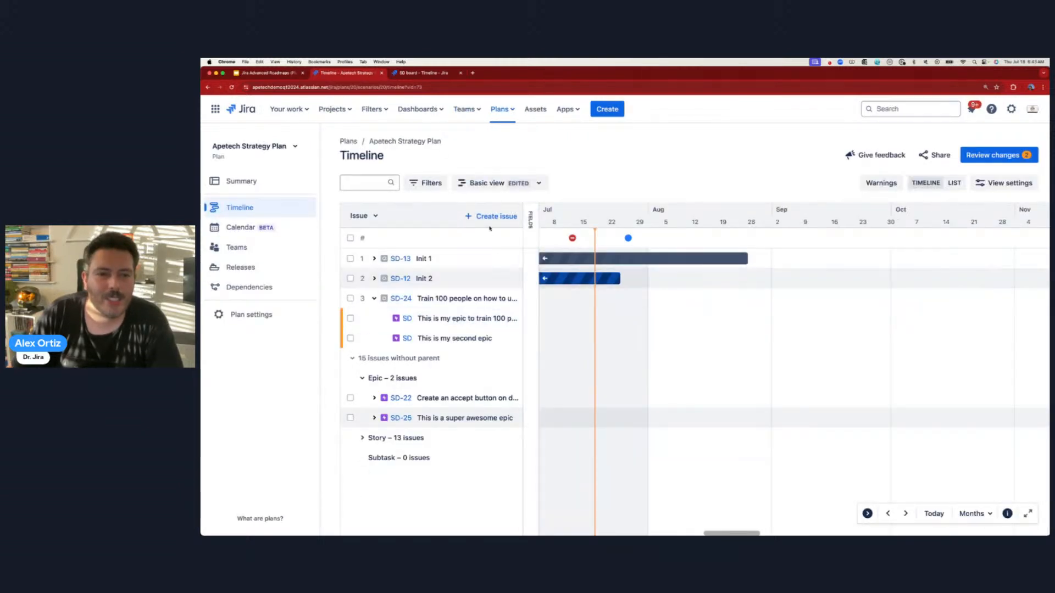
- Create the Station Demo initiative 'This is another initiative' as row 4
click(496, 216)
click(477, 265)
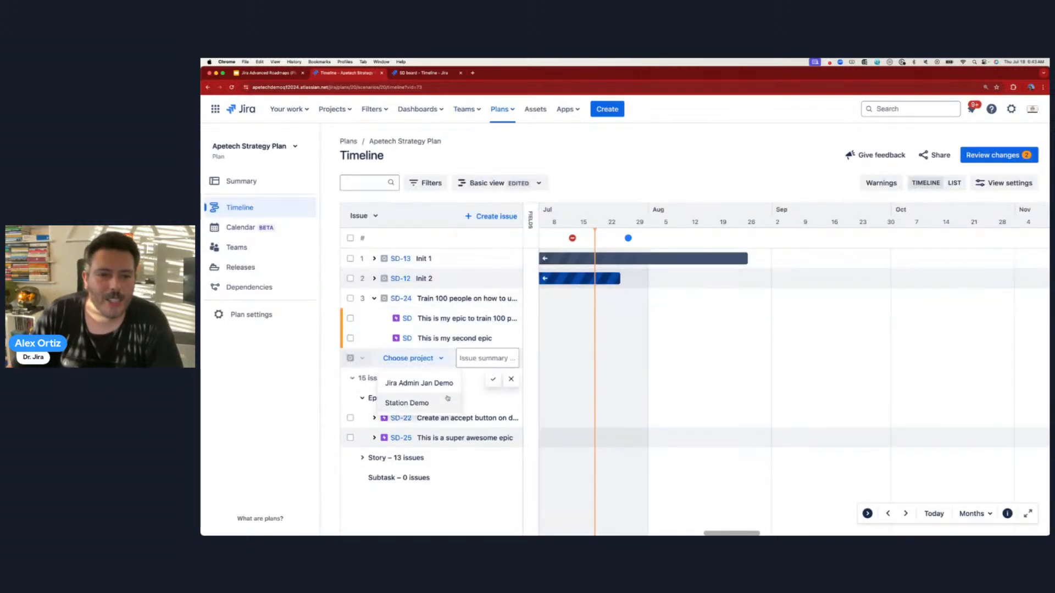
click(478, 358)
click(401, 361)
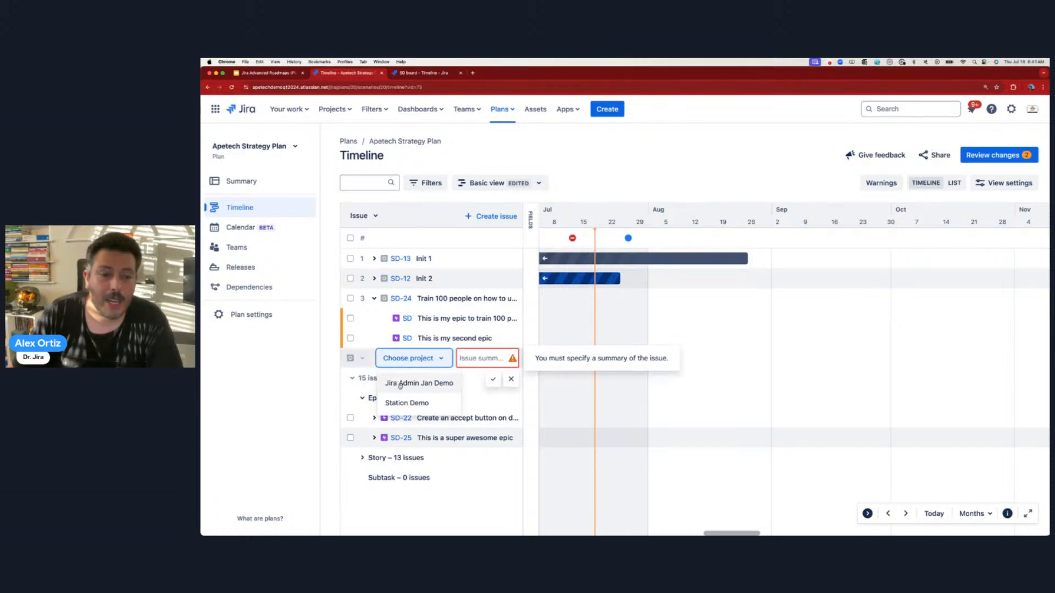
click(400, 402)
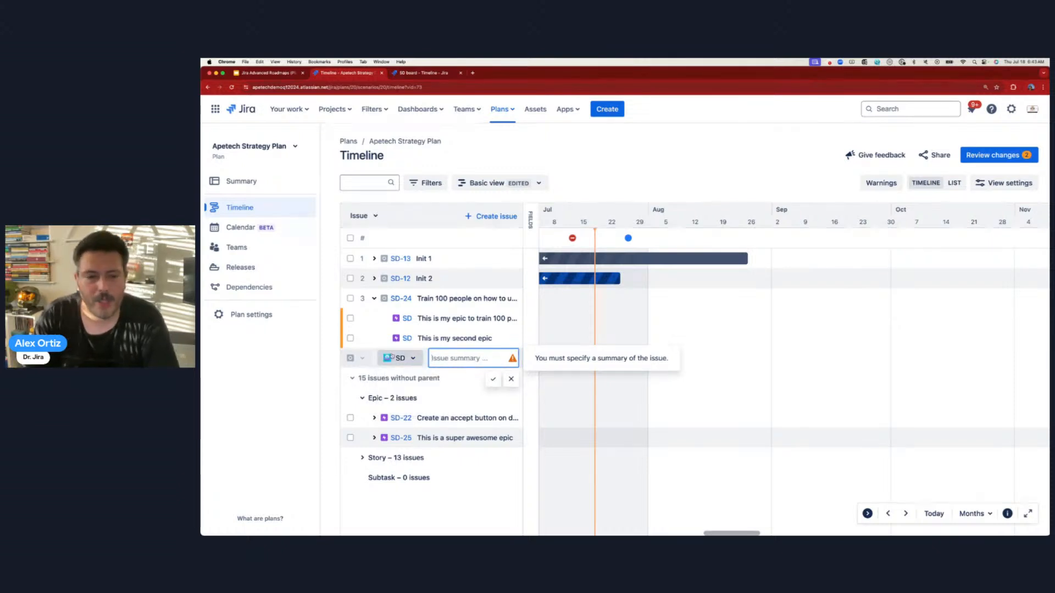
text(This is a)
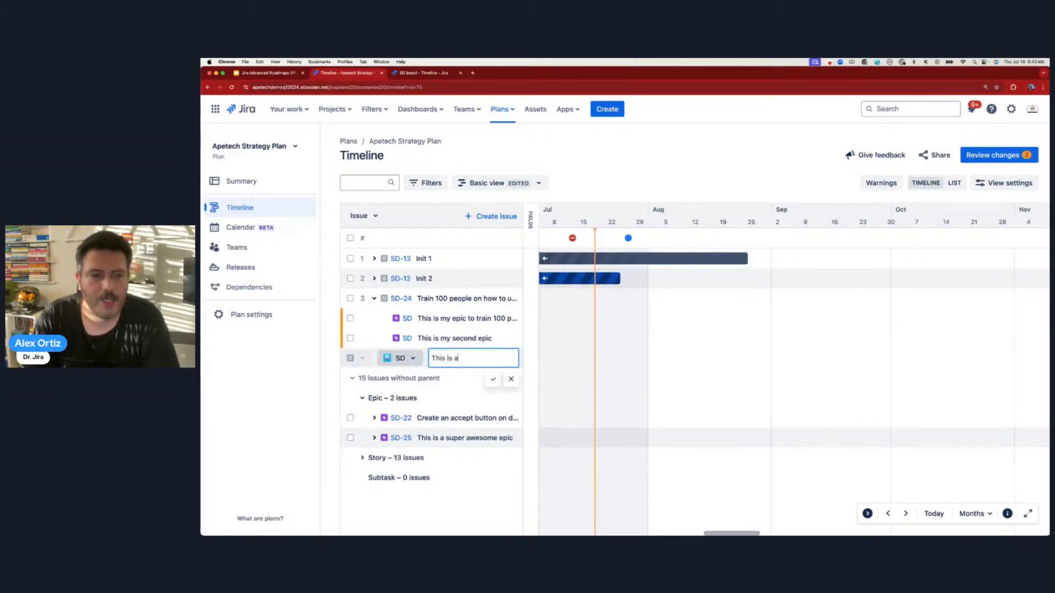
text(nother initiative)
key(Return)
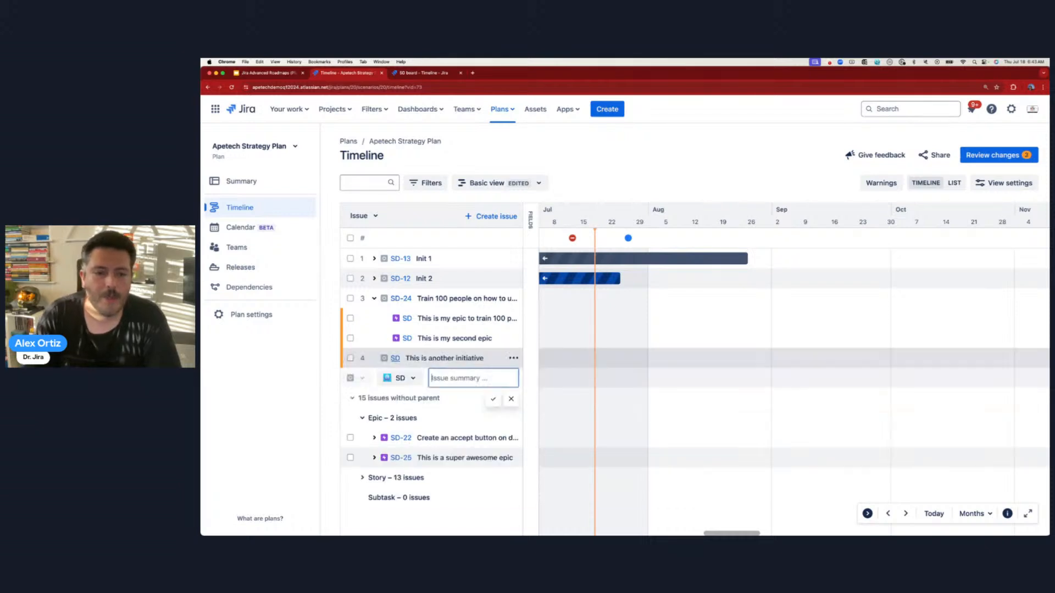
click(513, 358)
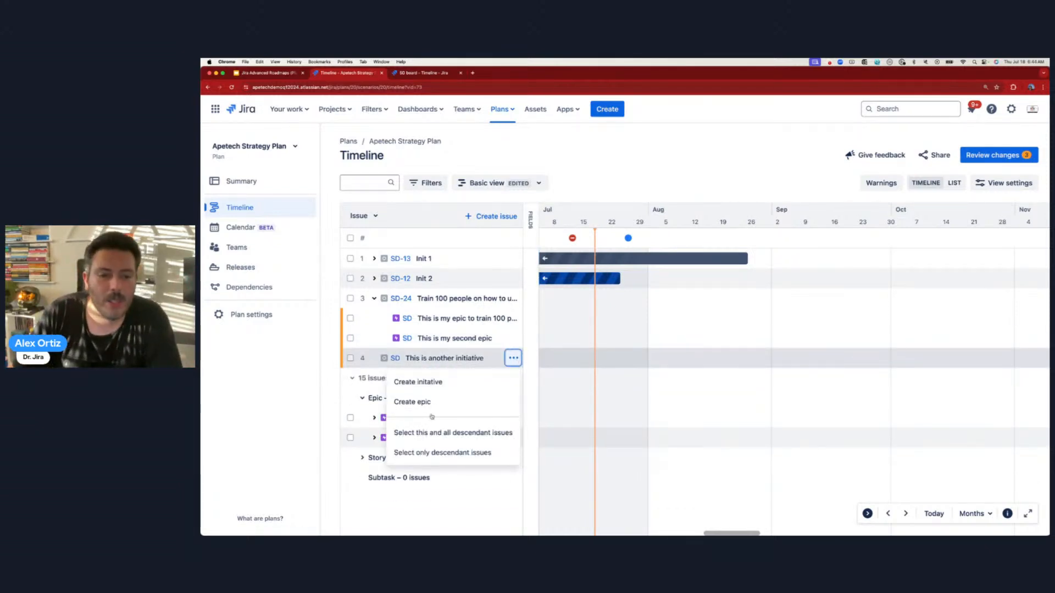
- Add Epic 1 and Epic 2 (in JAJD) under the new initiative
click(412, 402)
text(Epic 1)
key(Return)
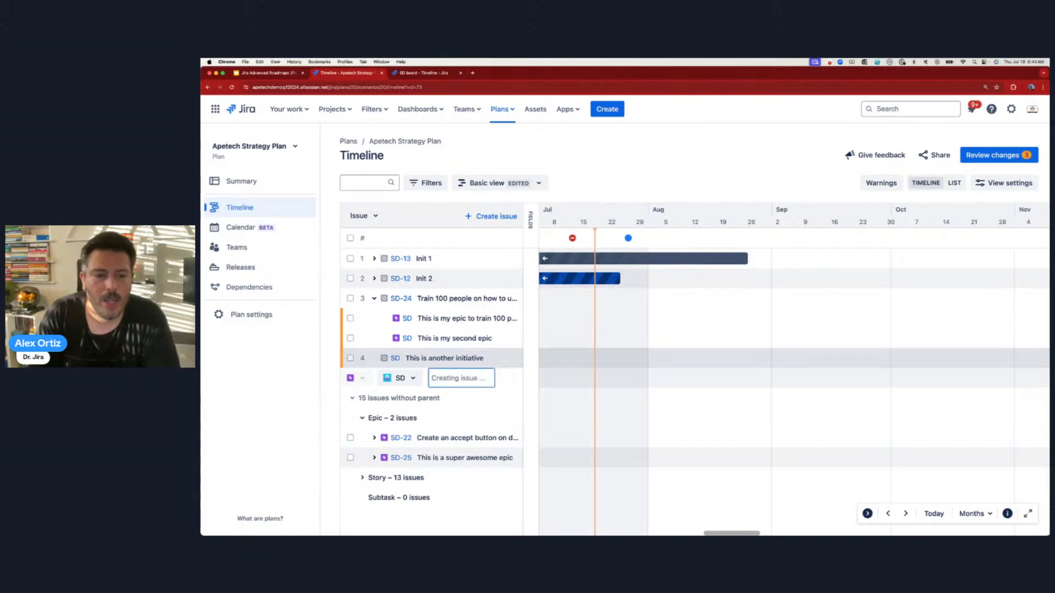
text(Epic 2)
click(397, 398)
click(404, 424)
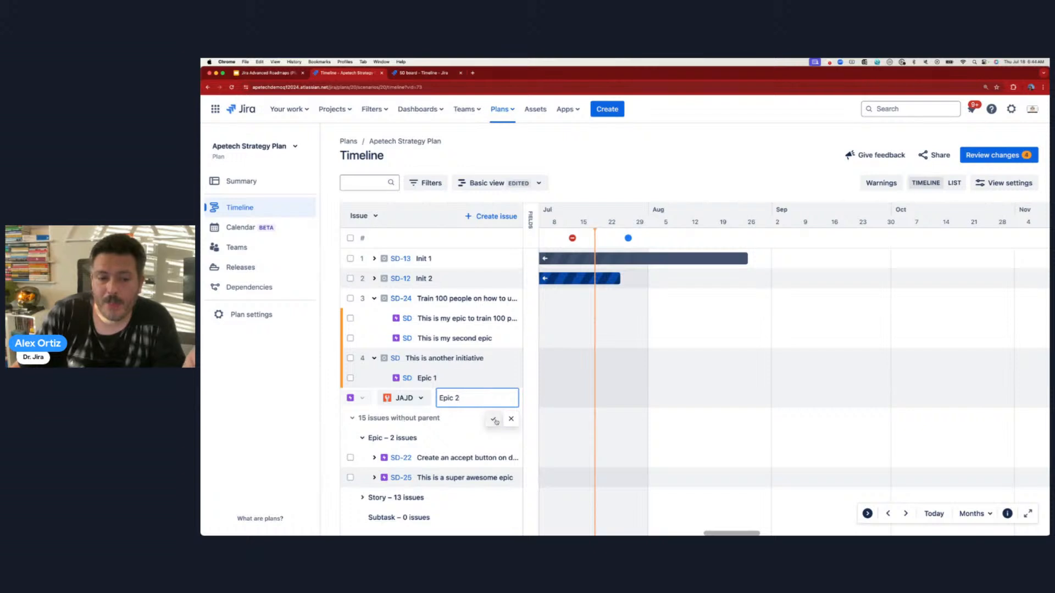
click(493, 418)
- Add Epic 3 in SDFU, then start a Station Demo epic in the full create form
click(514, 358)
click(463, 401)
click(399, 418)
click(398, 434)
text(Epic 3)
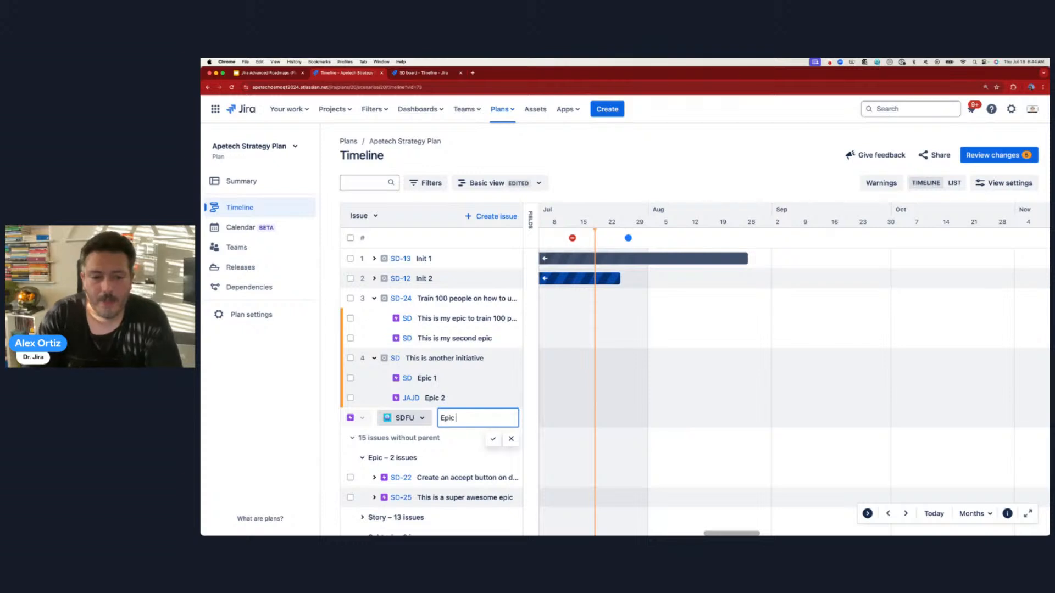
key(Return)
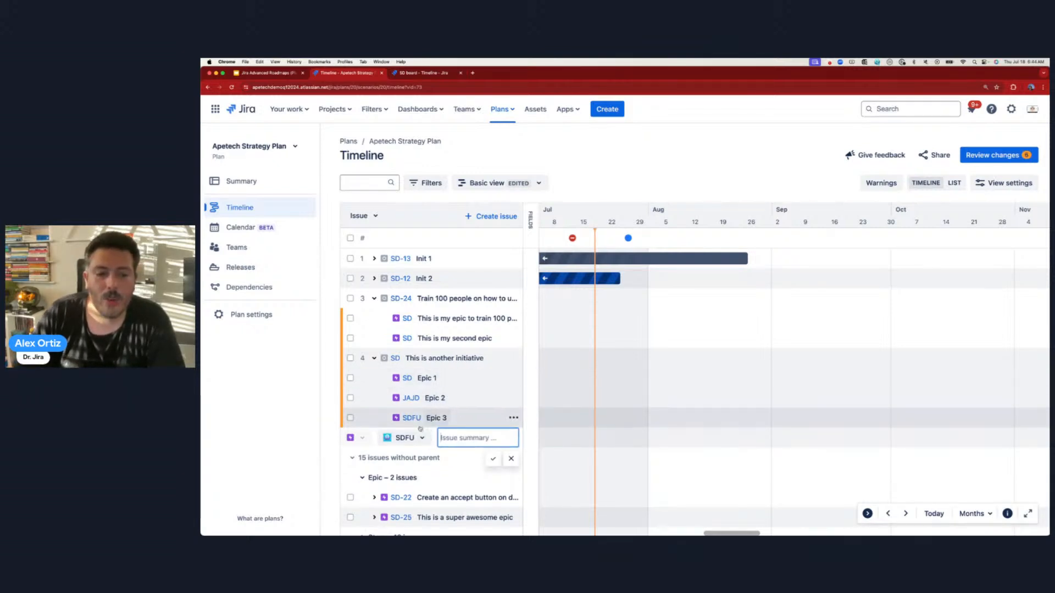
click(405, 438)
click(407, 502)
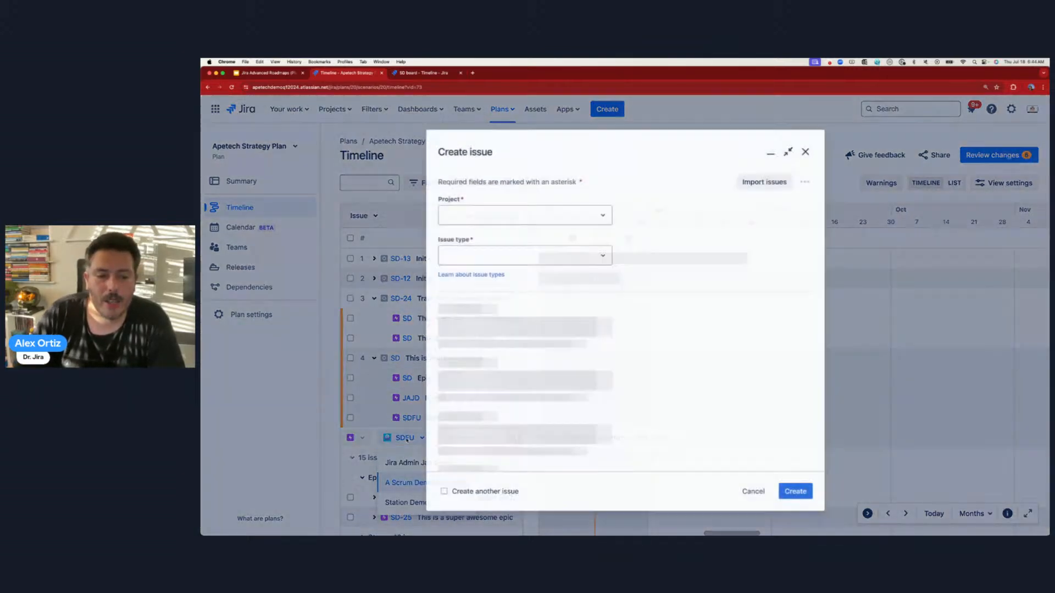
- Cancel the Station Demo epic's Create issue form
click(749, 487)
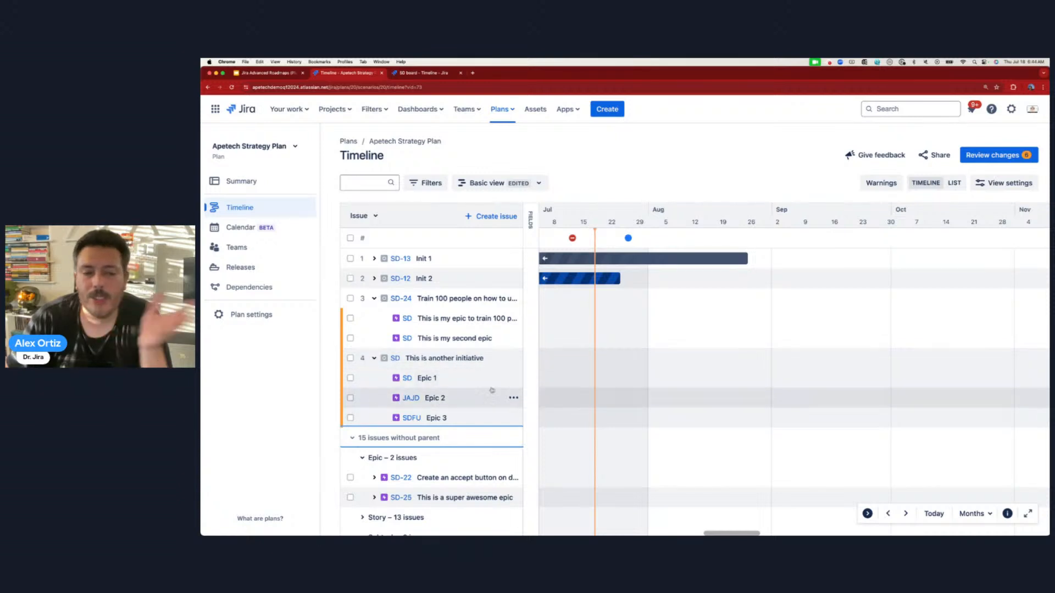
- Add the child issue 'do this' in CB under Epic 1
click(513, 378)
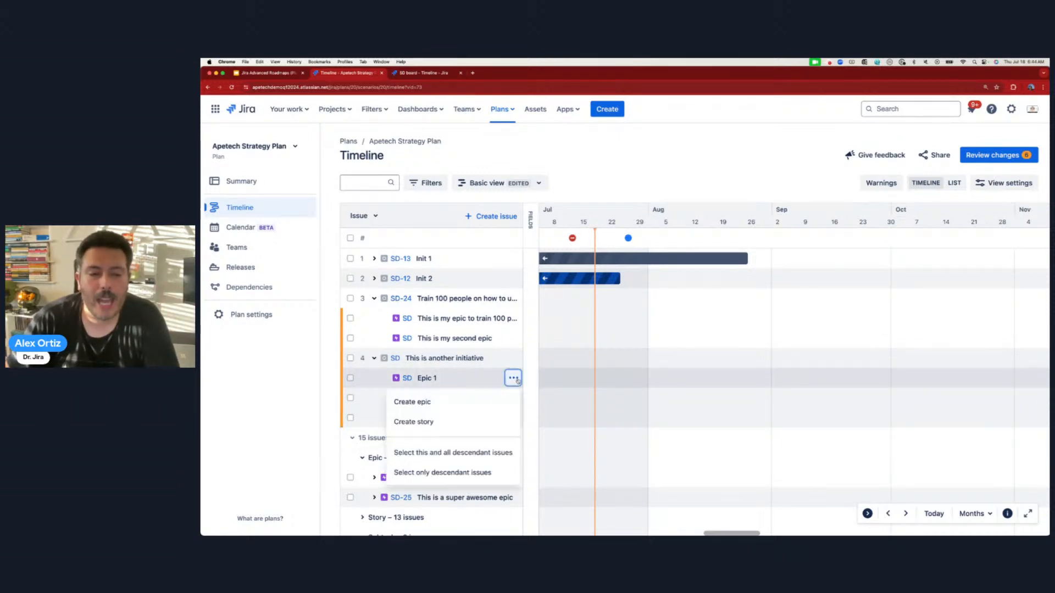
click(462, 404)
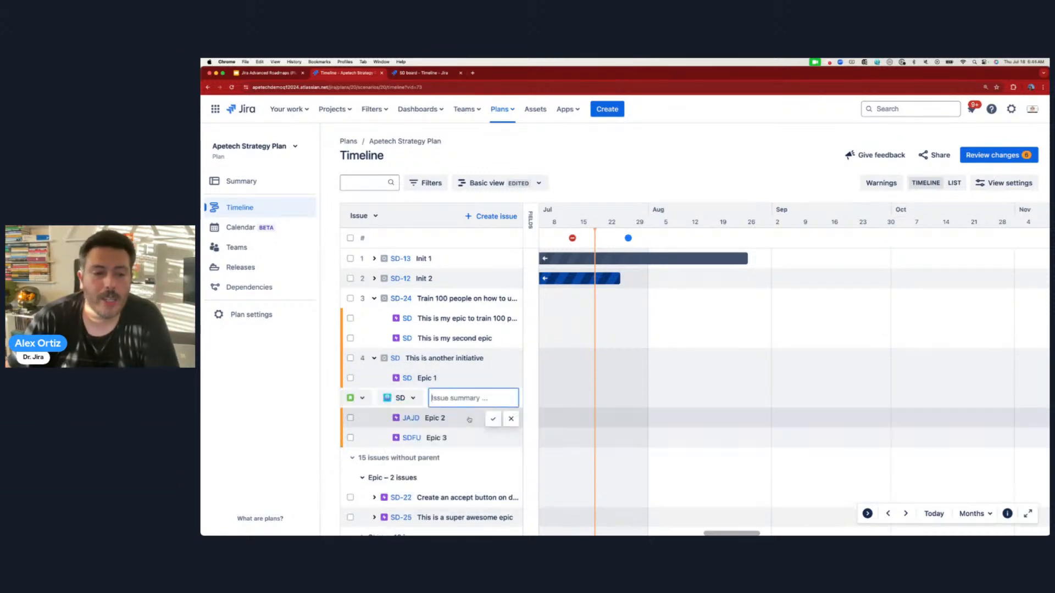
click(400, 398)
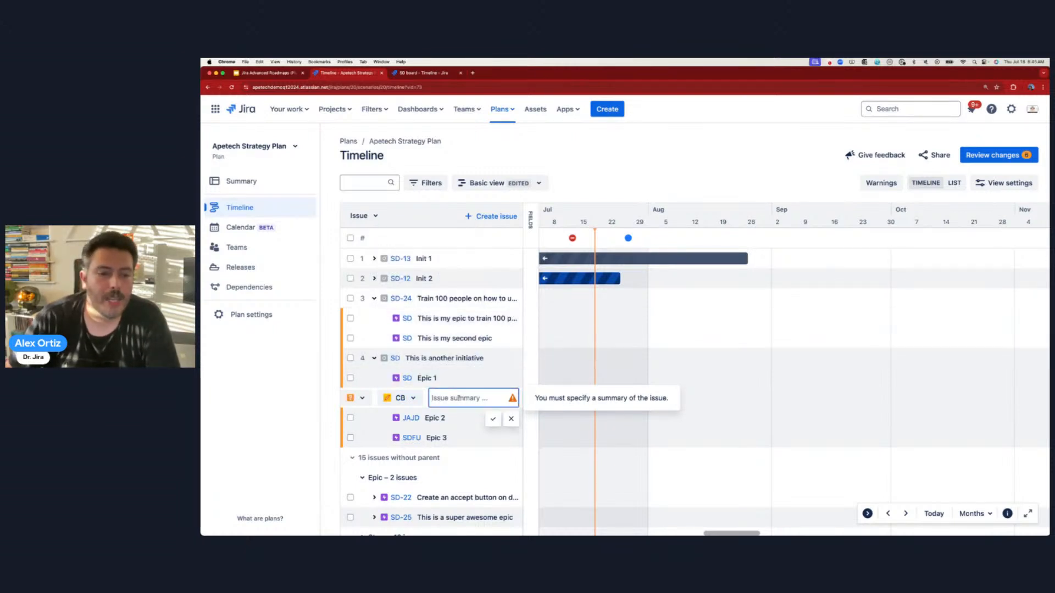
text(th)
key(BackSpace)
key(BackSpace)
text(do)
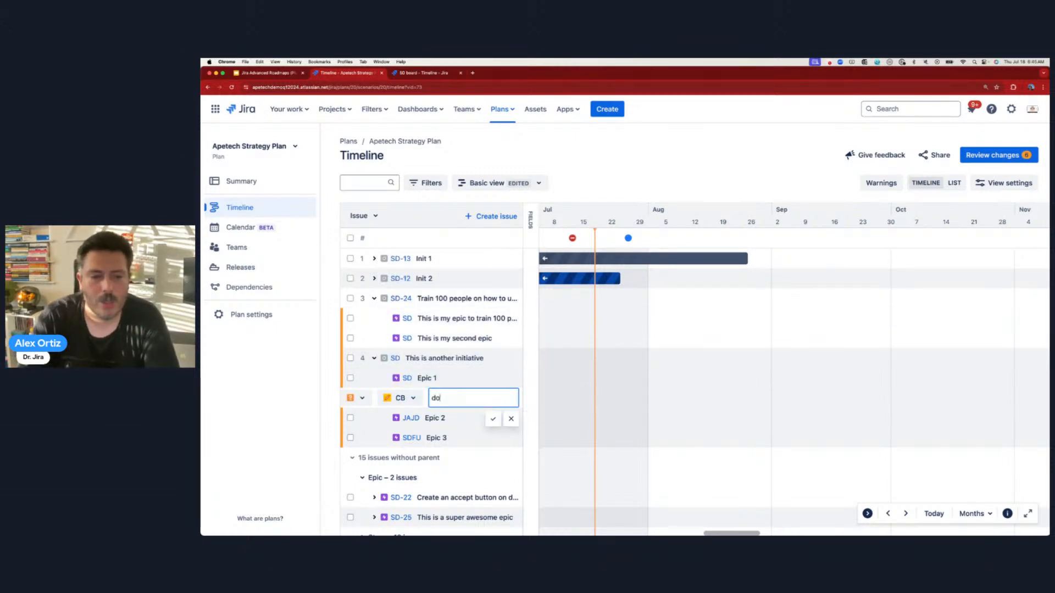
text( this)
key(Return)
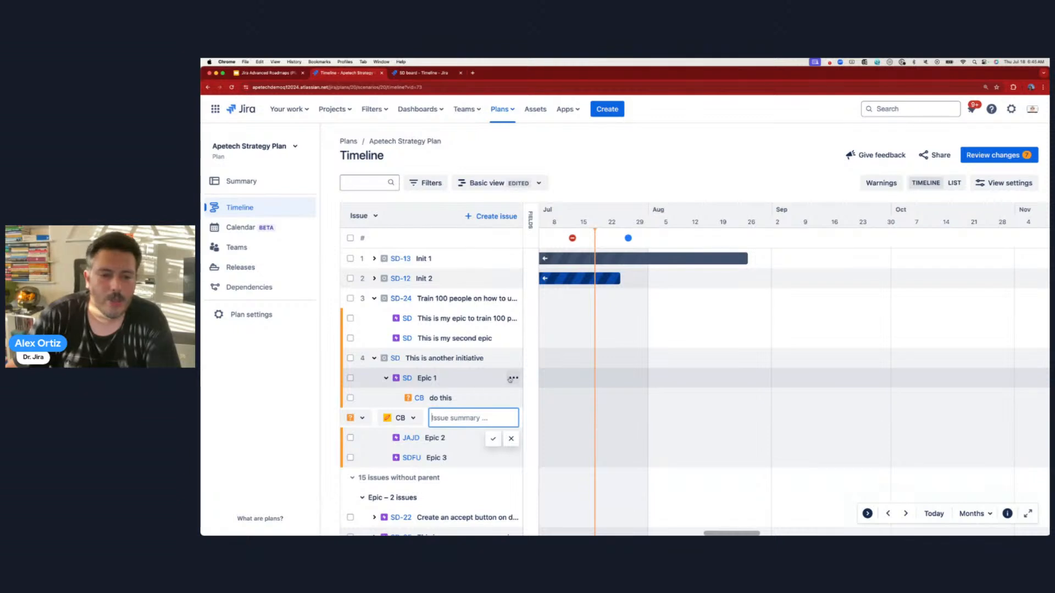
- Add the story 'Do this other thing' in Client D (CD) under Epic 1
click(513, 378)
click(437, 423)
click(406, 421)
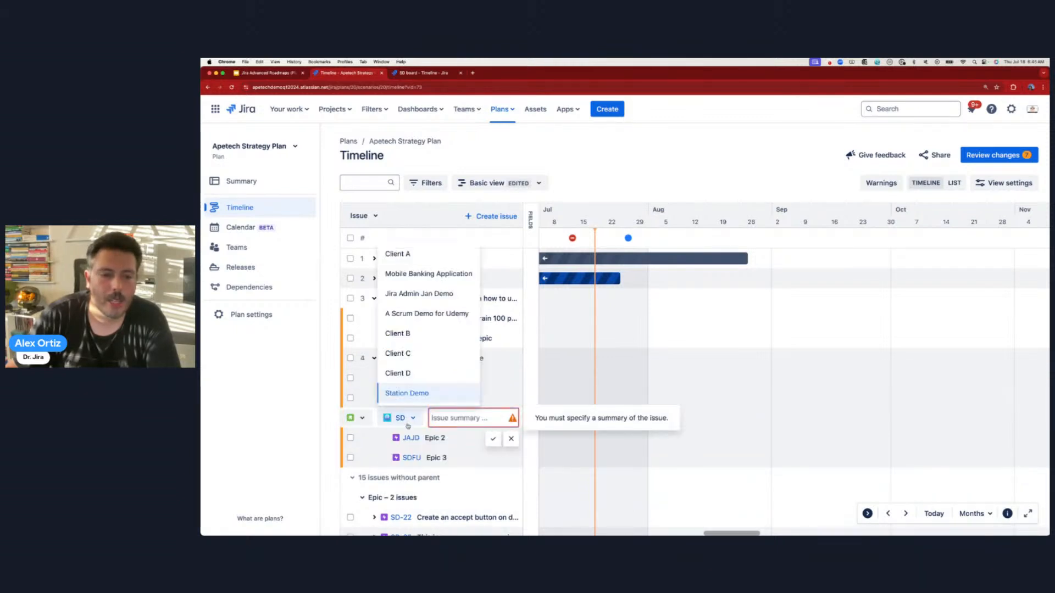
click(398, 373)
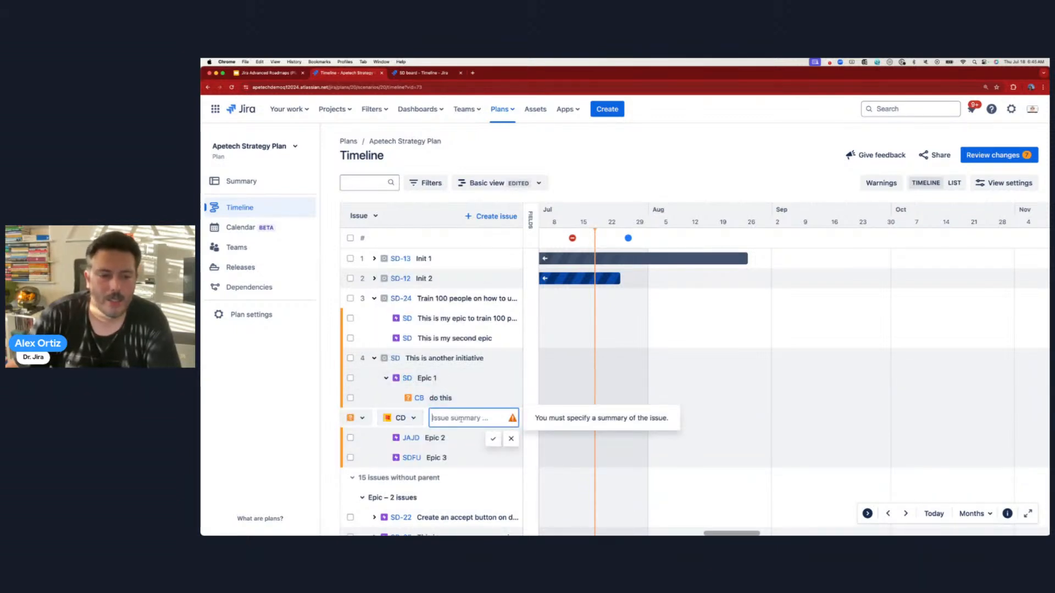
text(Do this other thing)
key(Return)
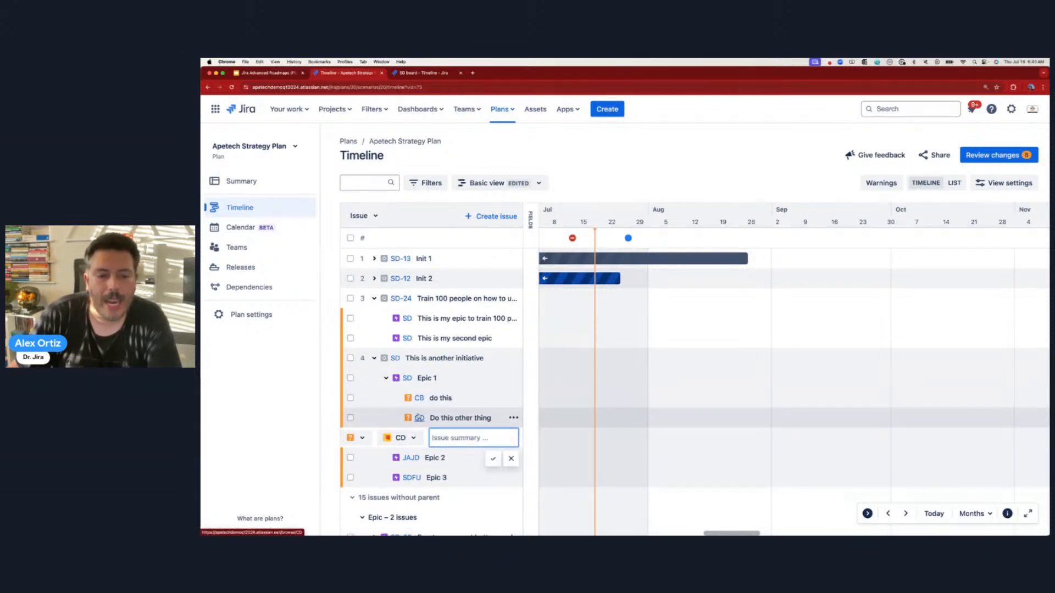
- Add 'Do this more' in Client C (CC) under Epic 1
click(400, 438)
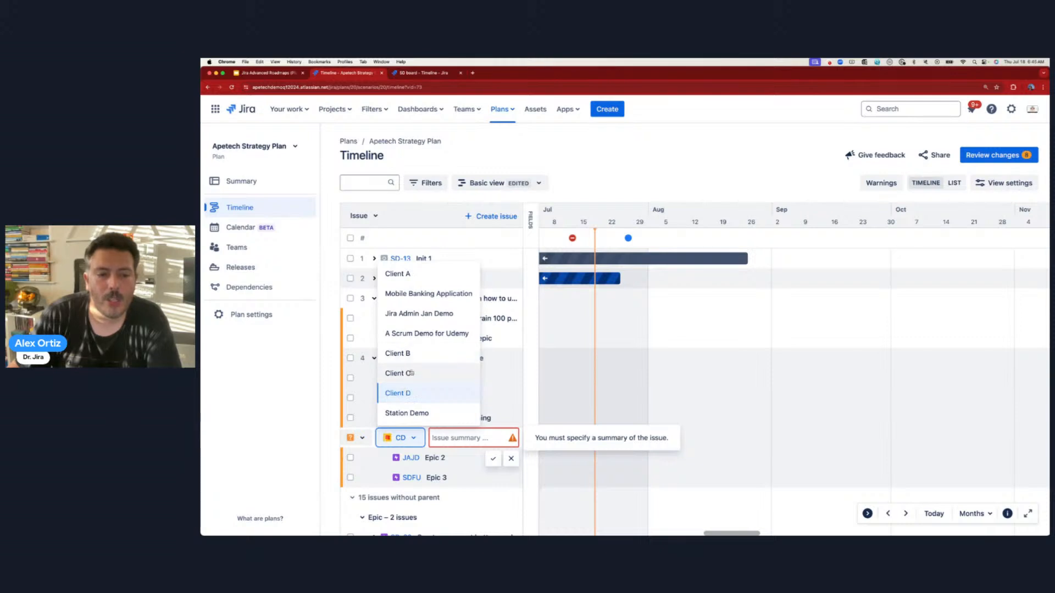
click(411, 373)
click(450, 438)
text(Do)
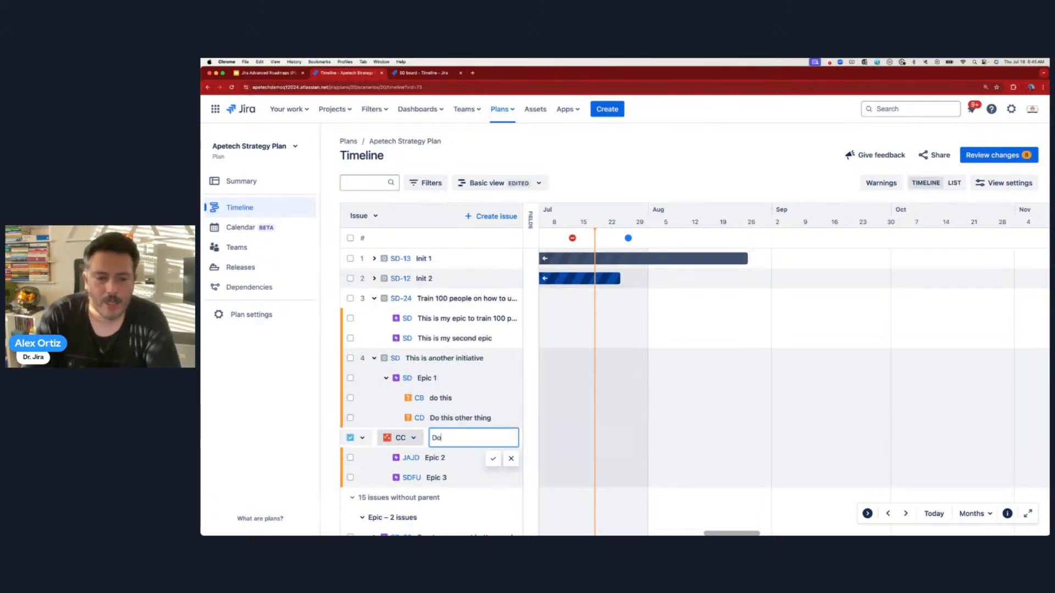
text( this more)
key(Return)
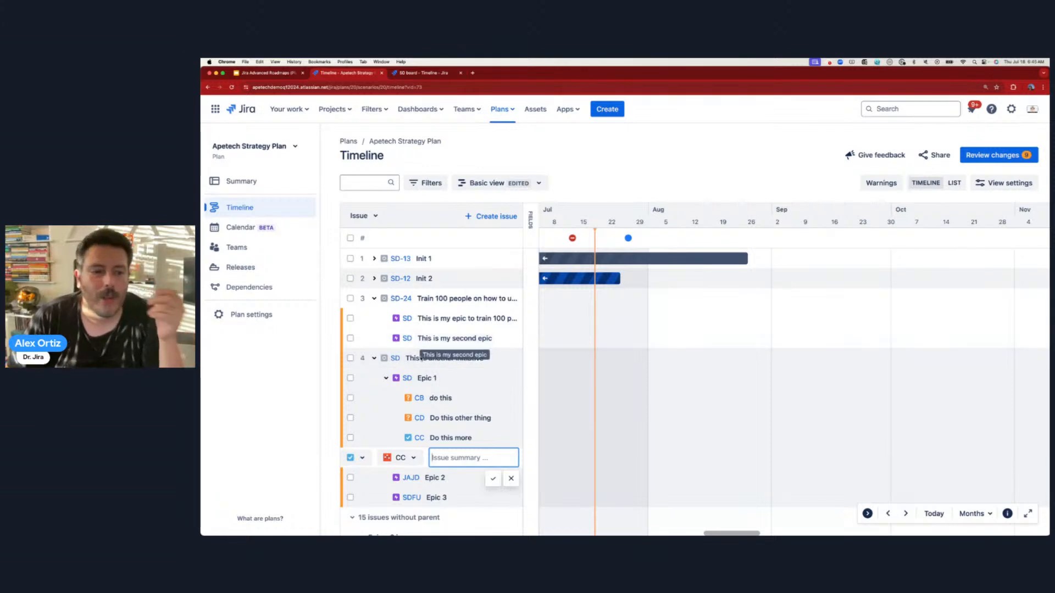
- Collapse the Plan sidebar, drop Epic 1 beneath Init 1, and show the Status and date columns
drag(384, 381, 376, 284)
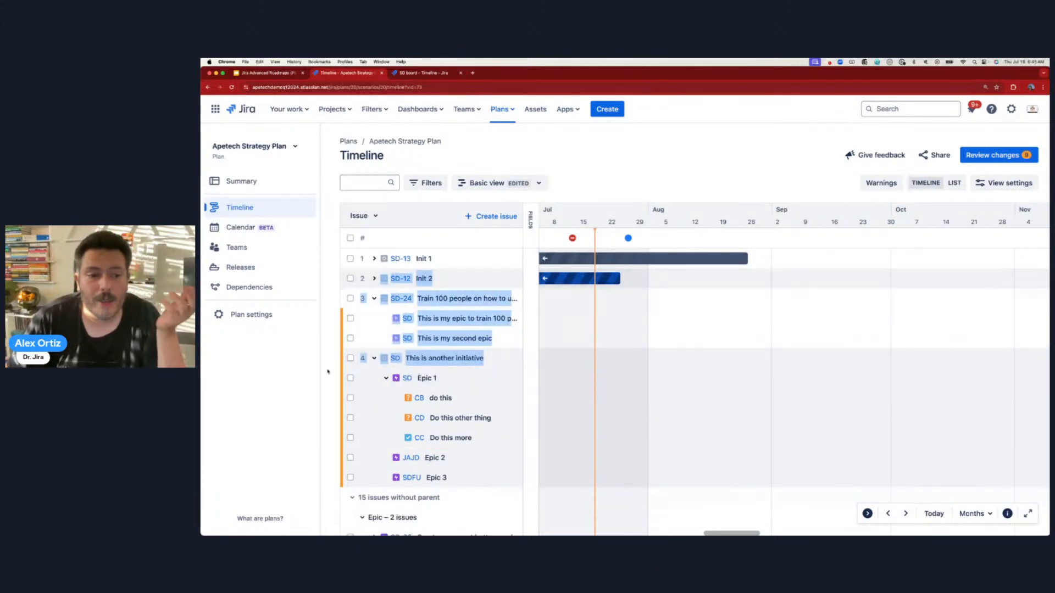
click(332, 371)
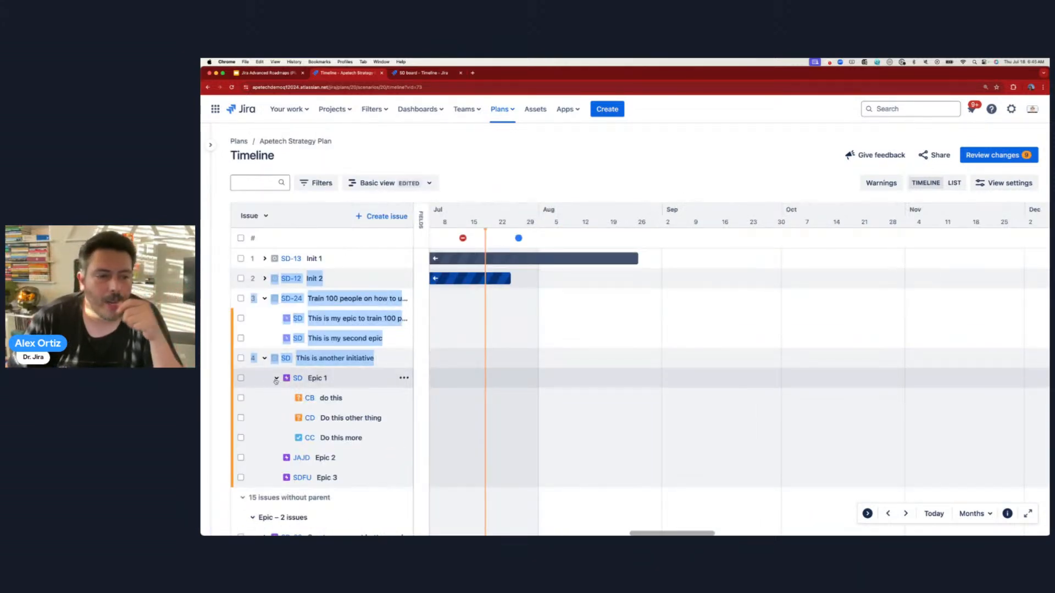
drag(294, 383, 298, 276)
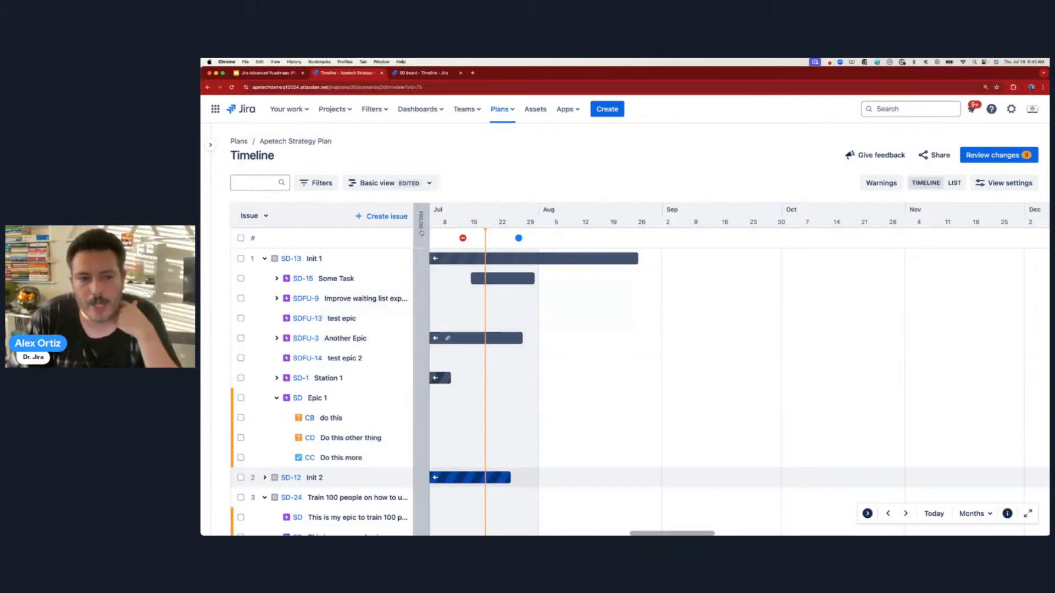
click(422, 227)
- Set Epic 1 to run from Jul 15 to Jul 19
scroll(266, 351, down, 5)
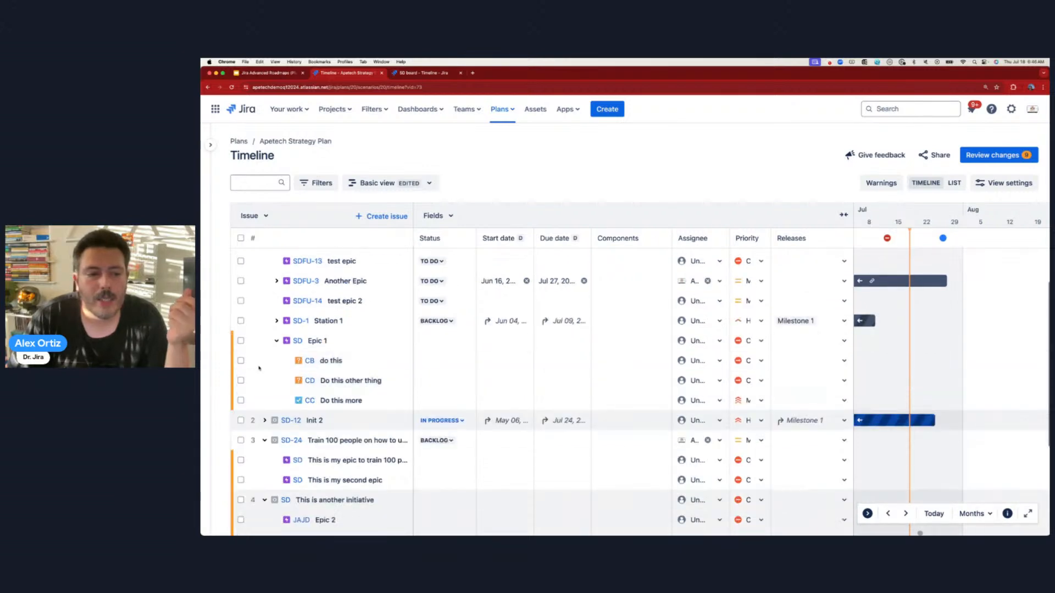
scroll(267, 352, down, 1)
scroll(267, 352, up, 1)
drag(267, 258, 341, 434)
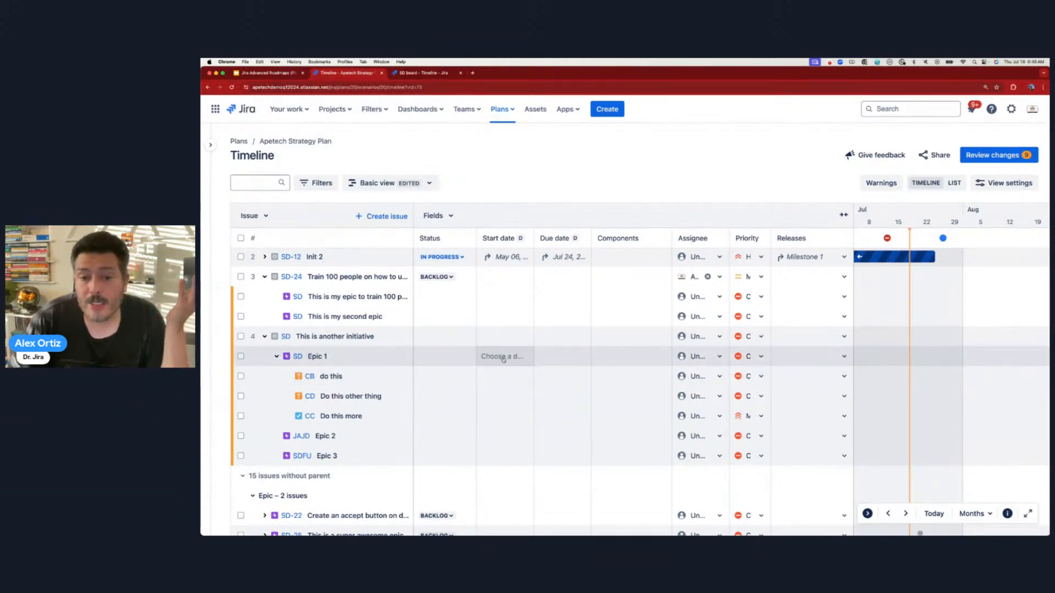
click(503, 358)
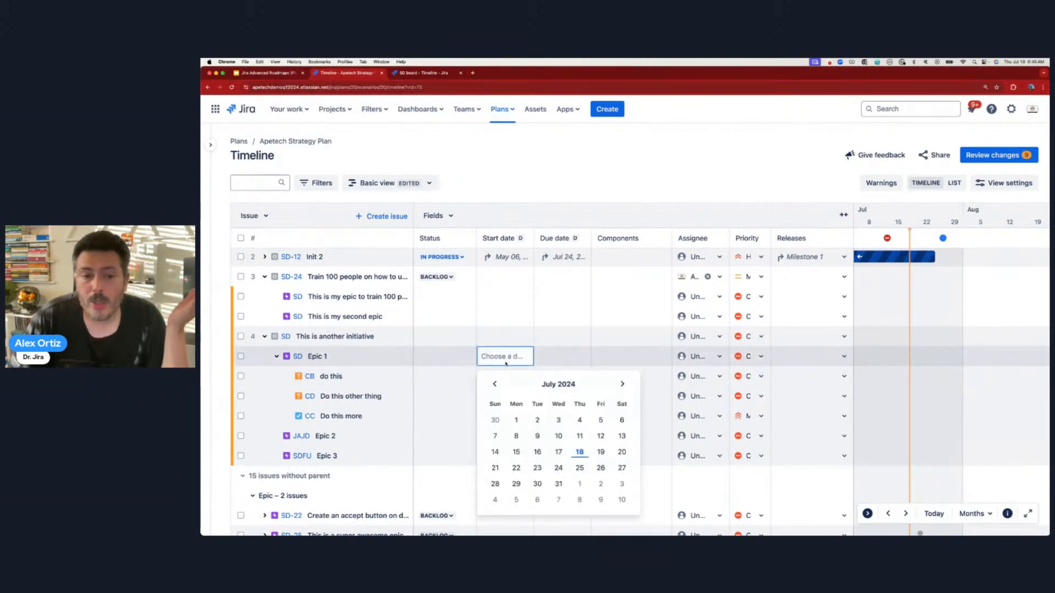
click(522, 453)
click(559, 358)
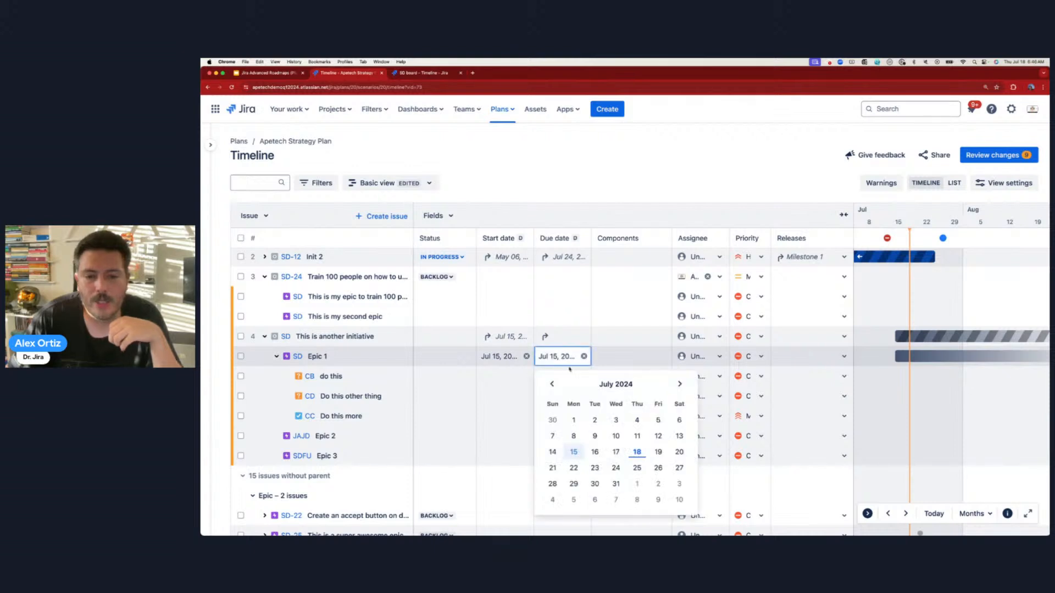
click(662, 453)
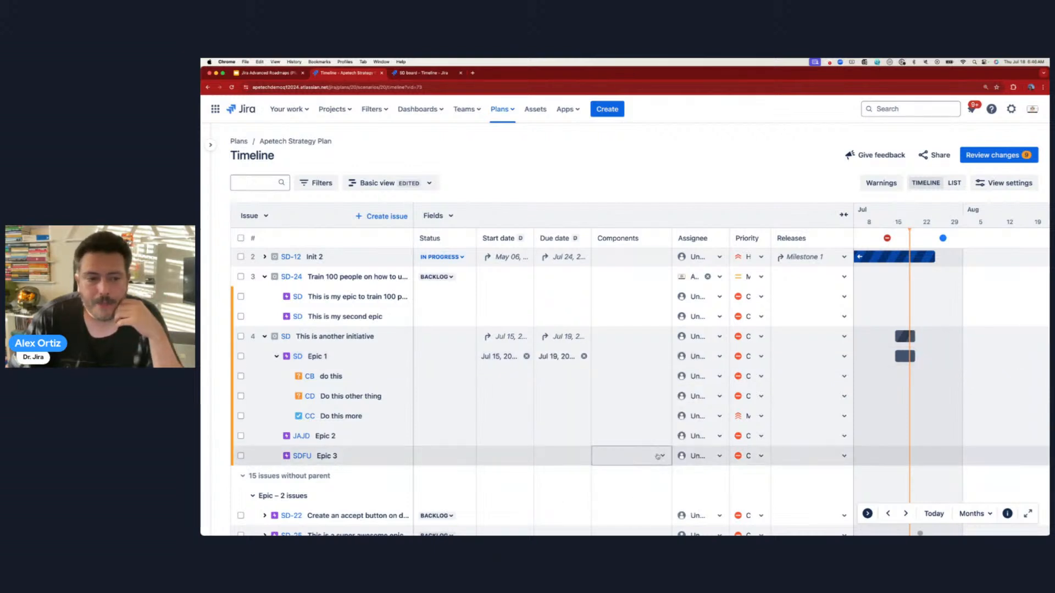
- Schedule do this for Jul 15–16 and Do this other thing for Jul 16–19
mouse_move(898, 357)
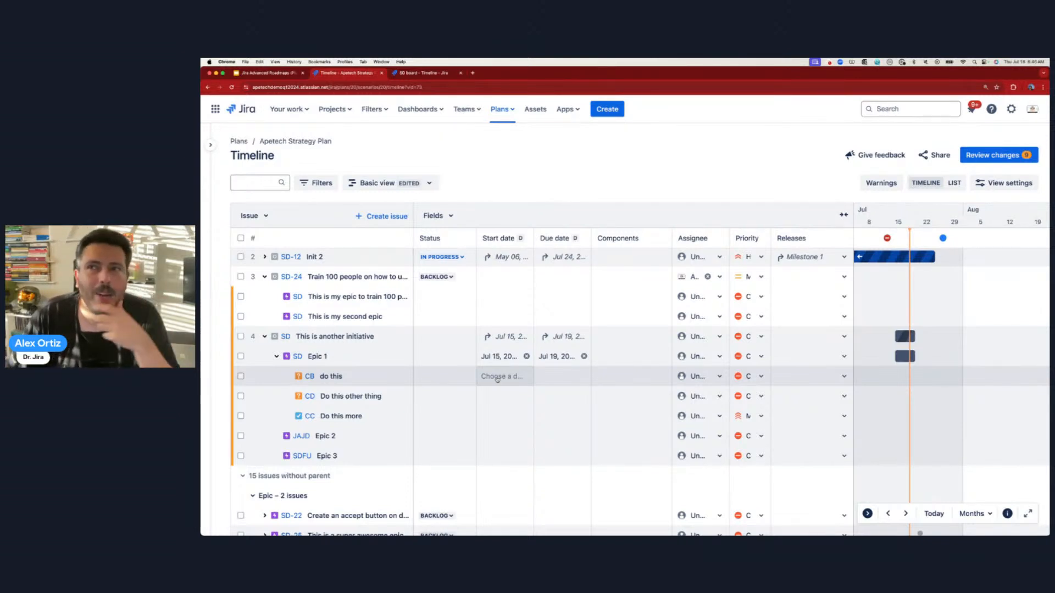
click(497, 379)
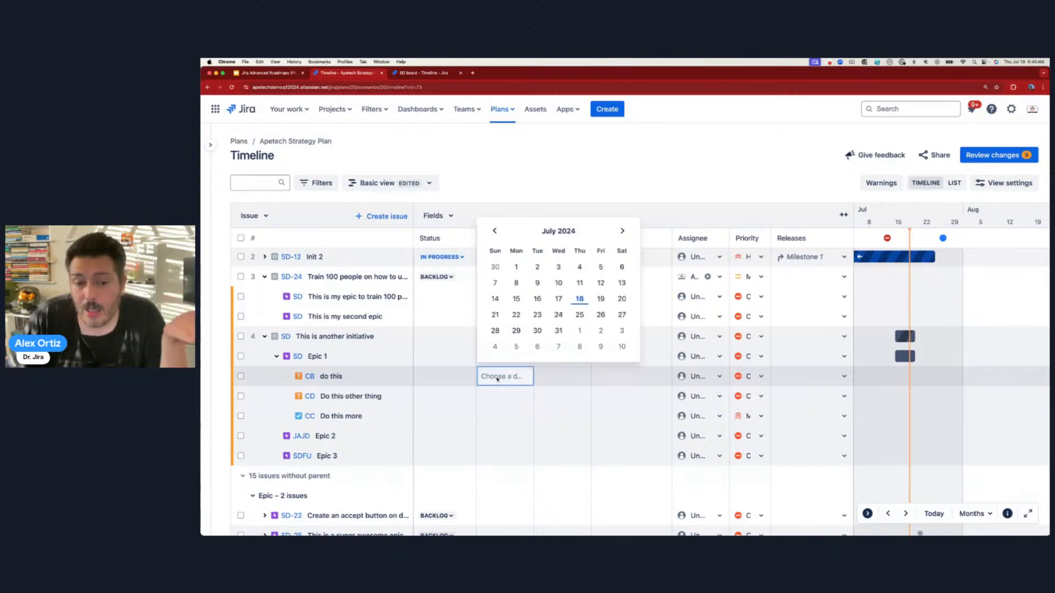
click(516, 298)
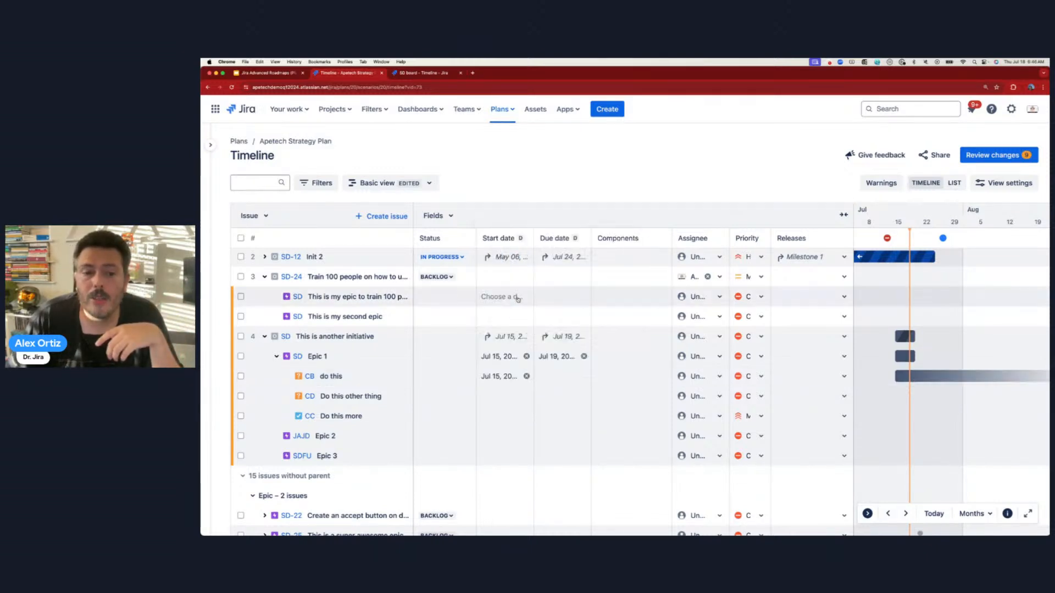
click(562, 378)
click(595, 299)
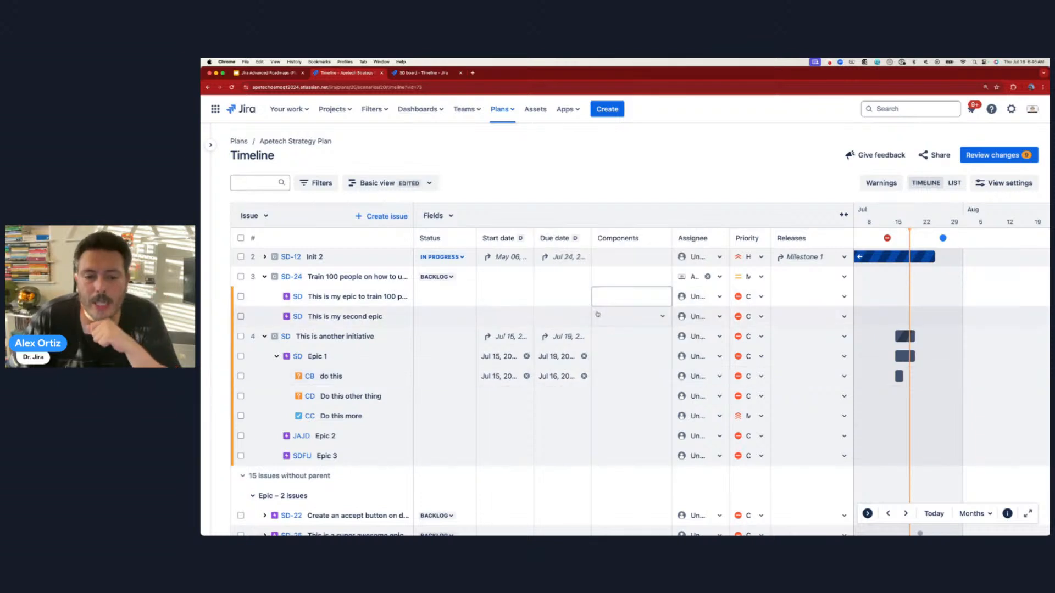
click(501, 396)
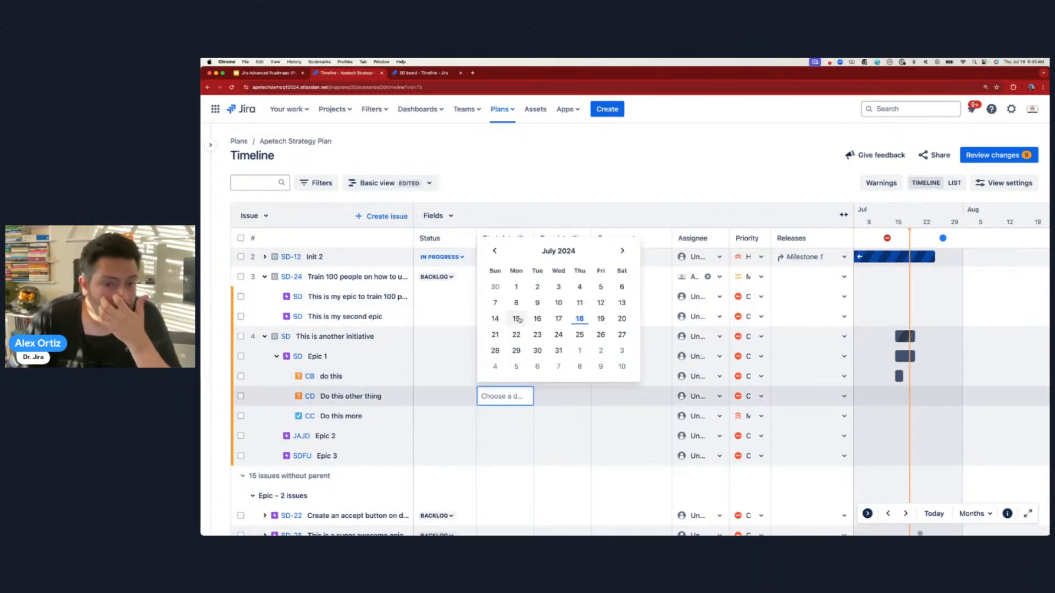
click(538, 319)
click(559, 396)
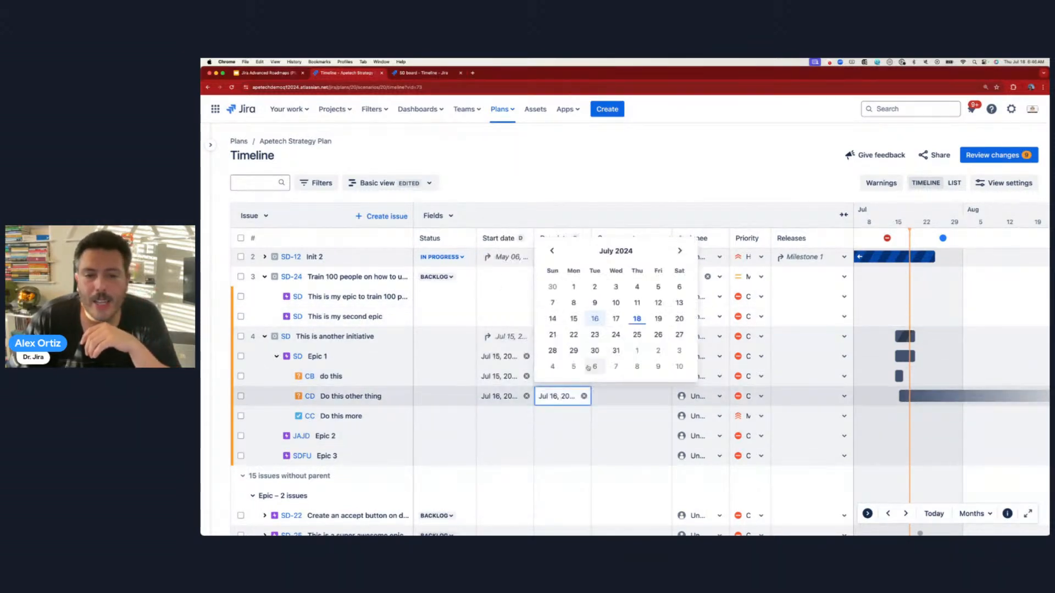
click(658, 319)
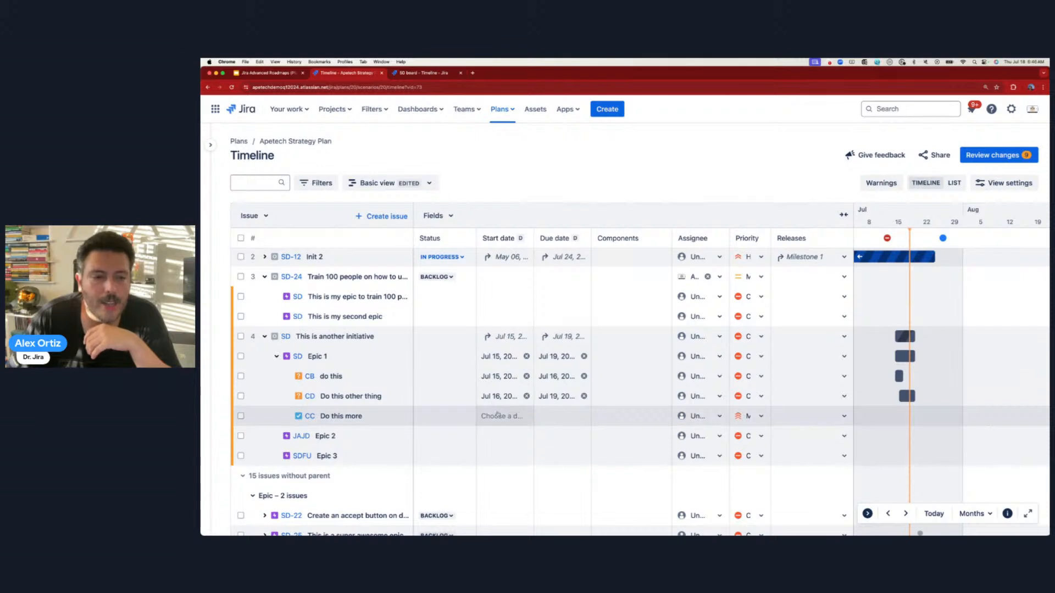
- Give Do this more a Jul 15 start date and a Jul 17 due date
click(497, 416)
click(517, 339)
click(562, 417)
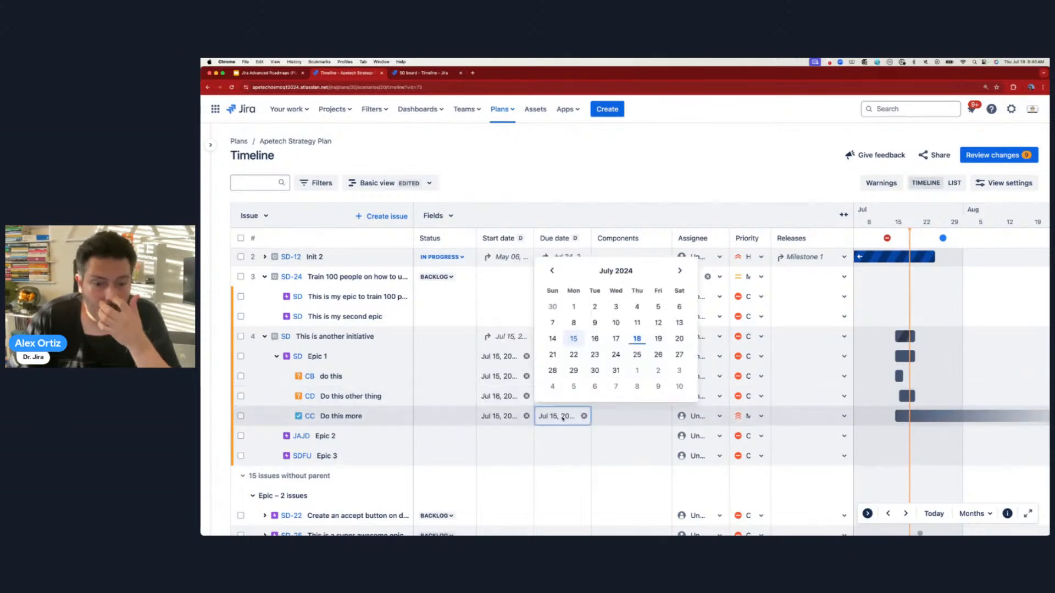
click(616, 338)
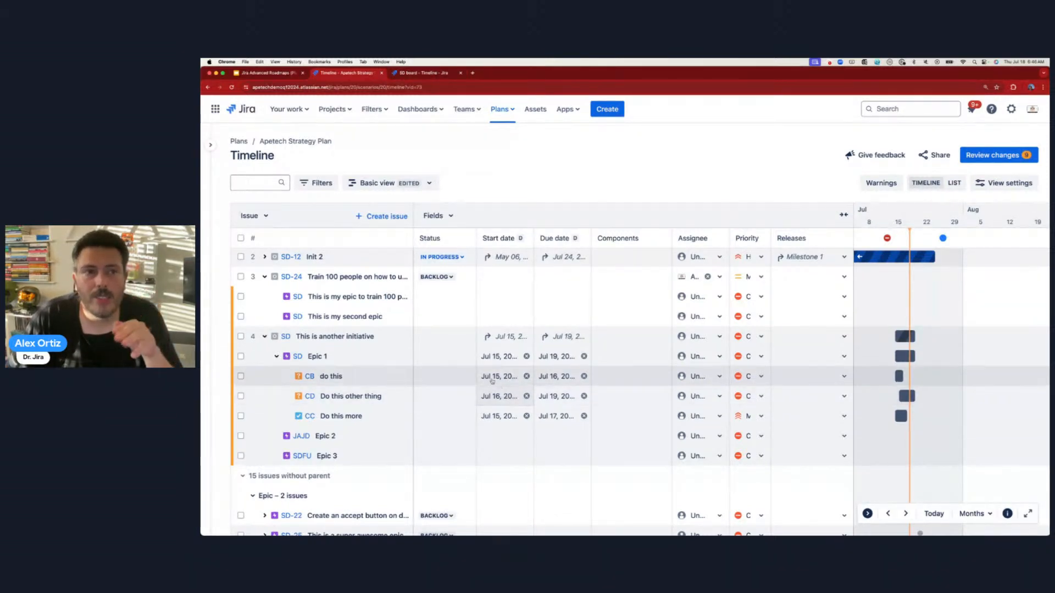
click(428, 76)
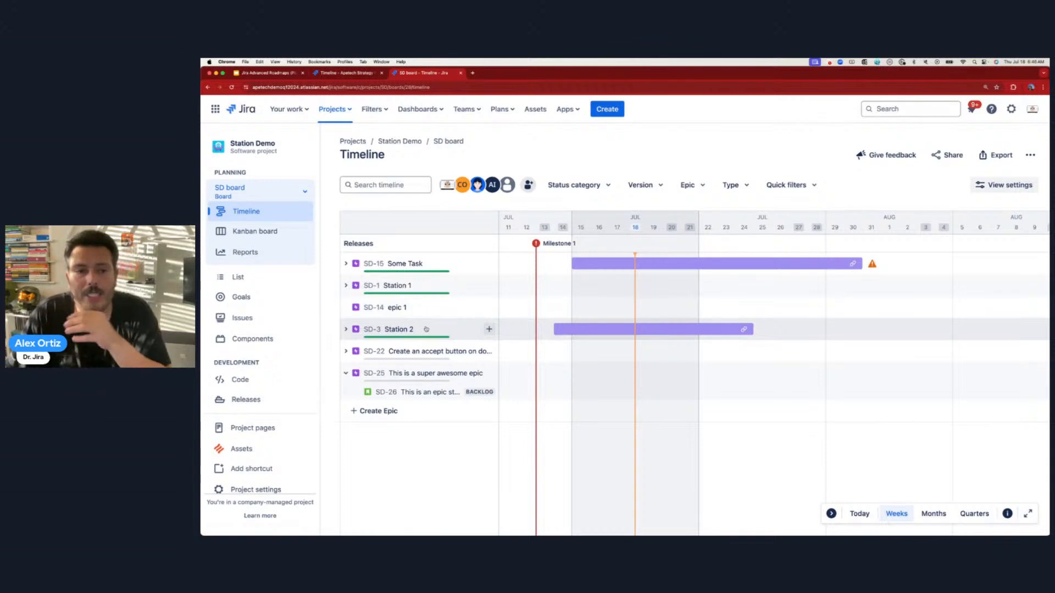
click(347, 286)
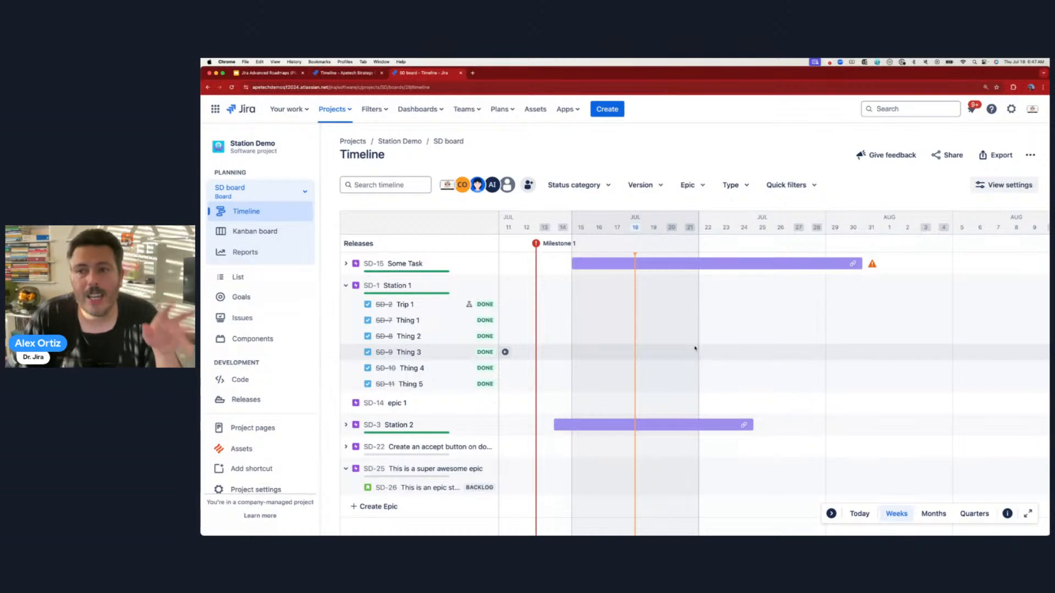
click(1008, 185)
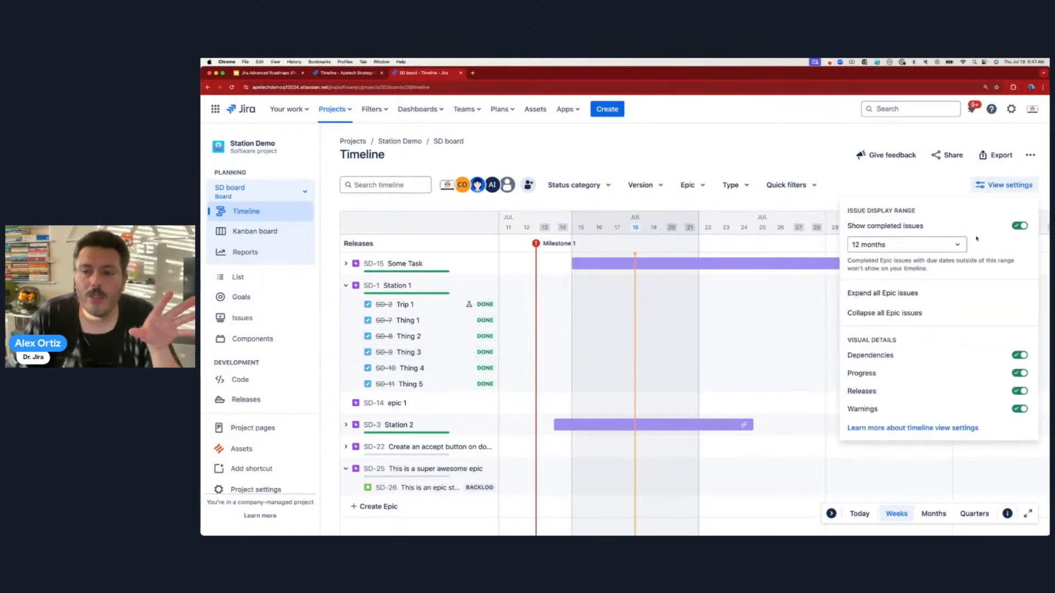
click(855, 133)
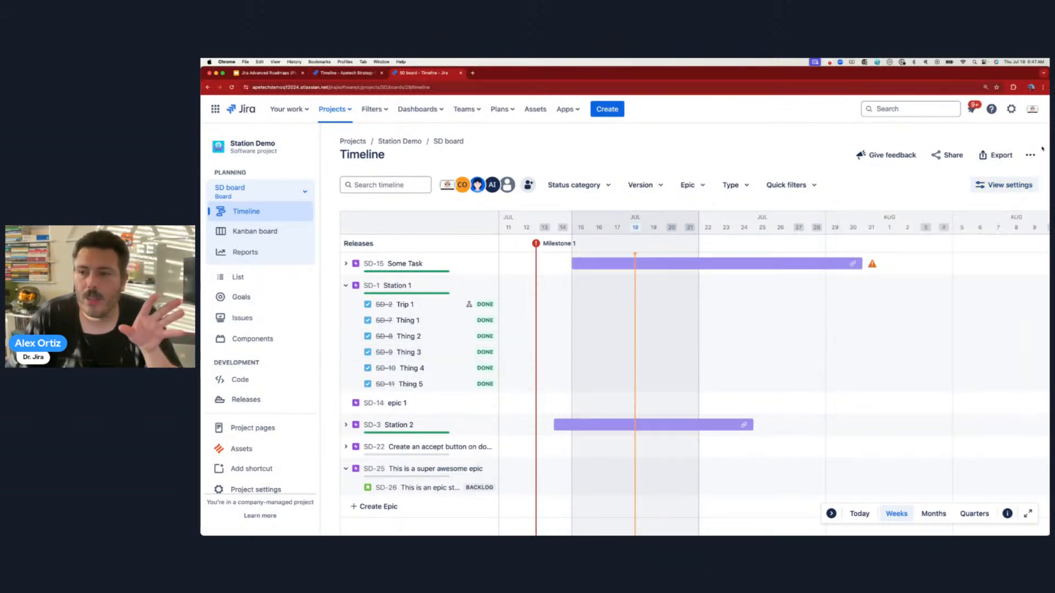
click(1031, 155)
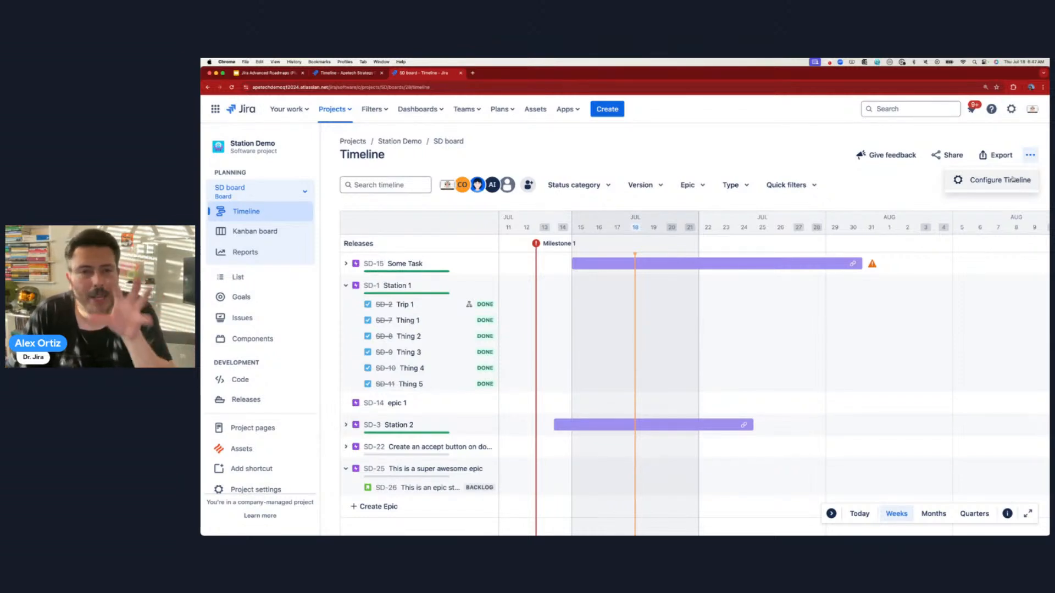
click(693, 146)
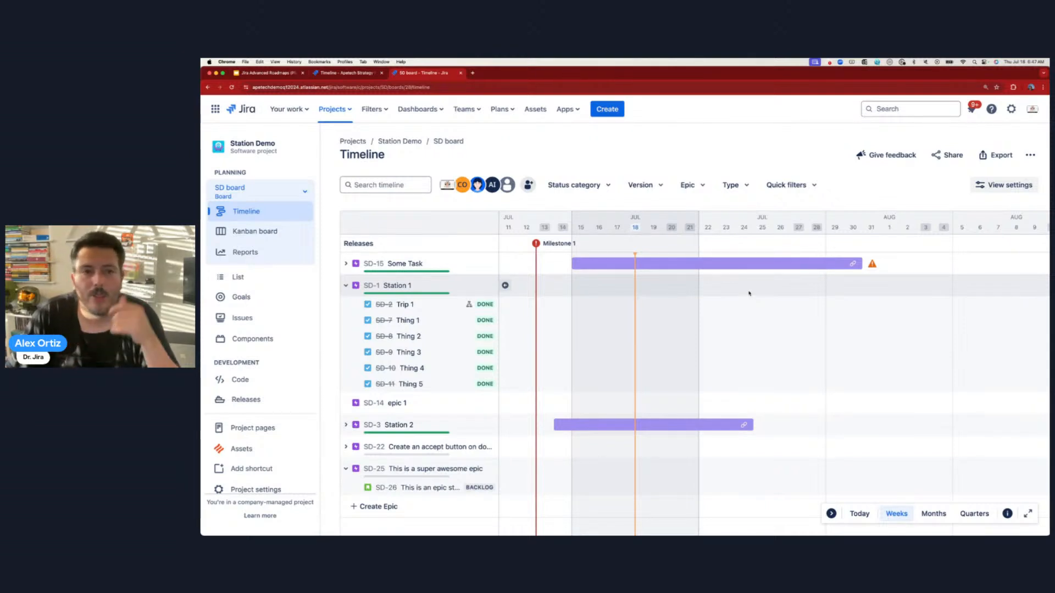
click(346, 72)
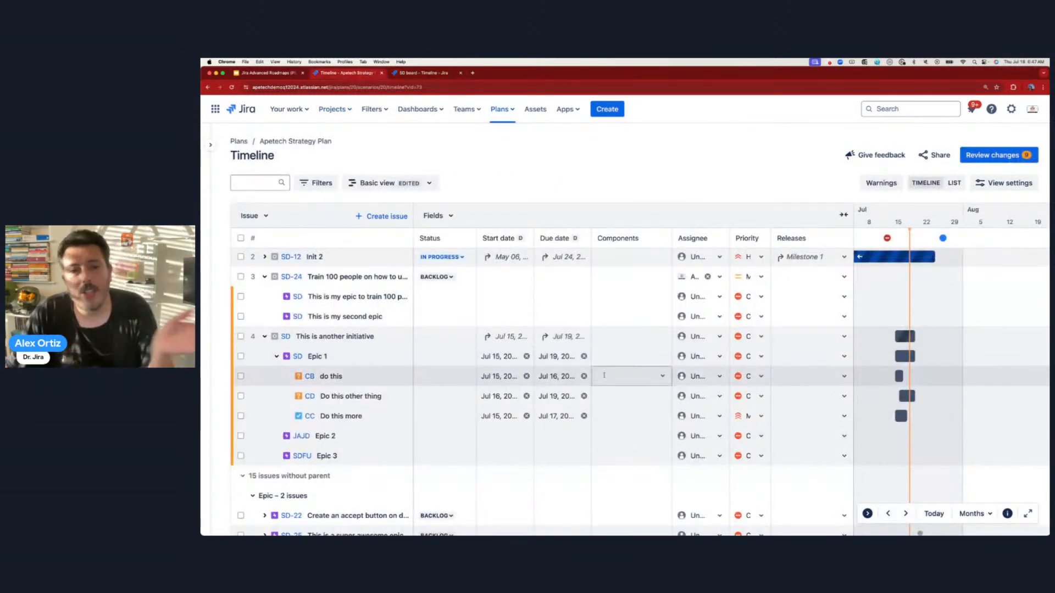
- Create the child issue 'This is a subtask' under do this
click(403, 376)
click(403, 418)
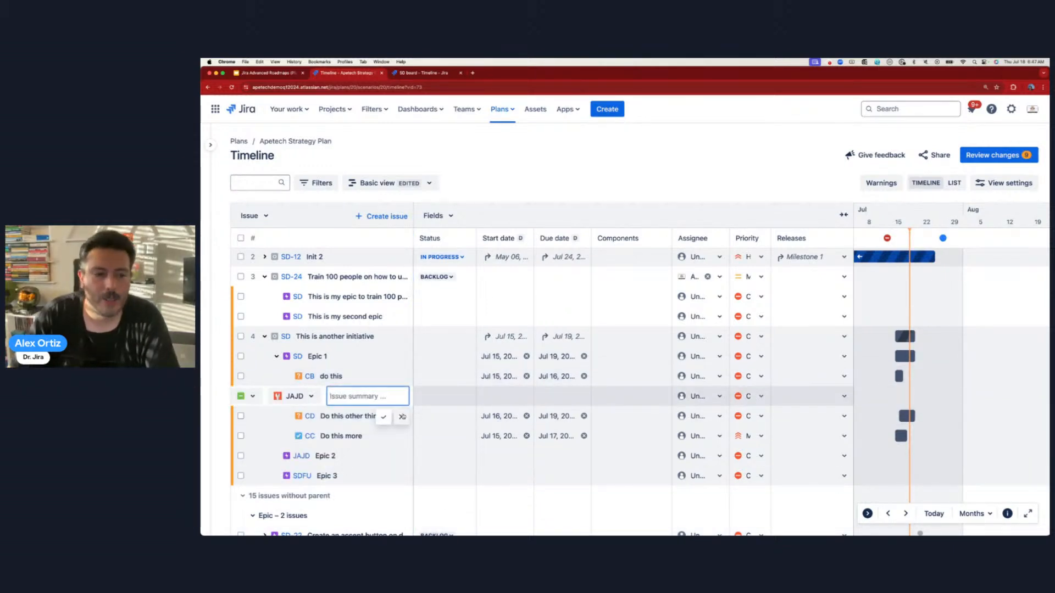
click(403, 417)
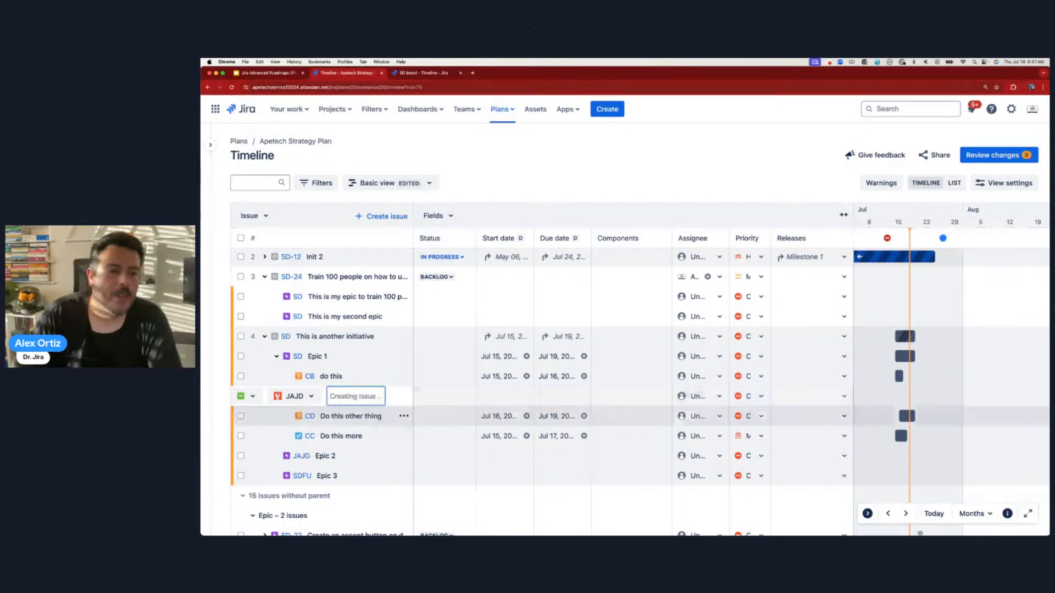
- Schedule the subtask from Jul 18 to Jul 19, then check Epic 1's components
click(501, 397)
click(498, 396)
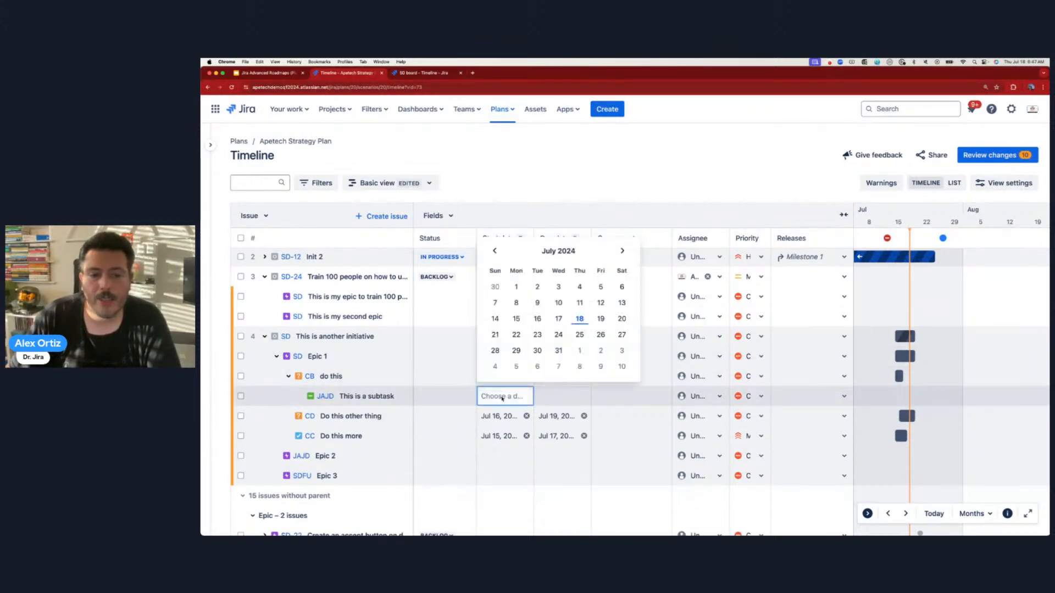
click(580, 319)
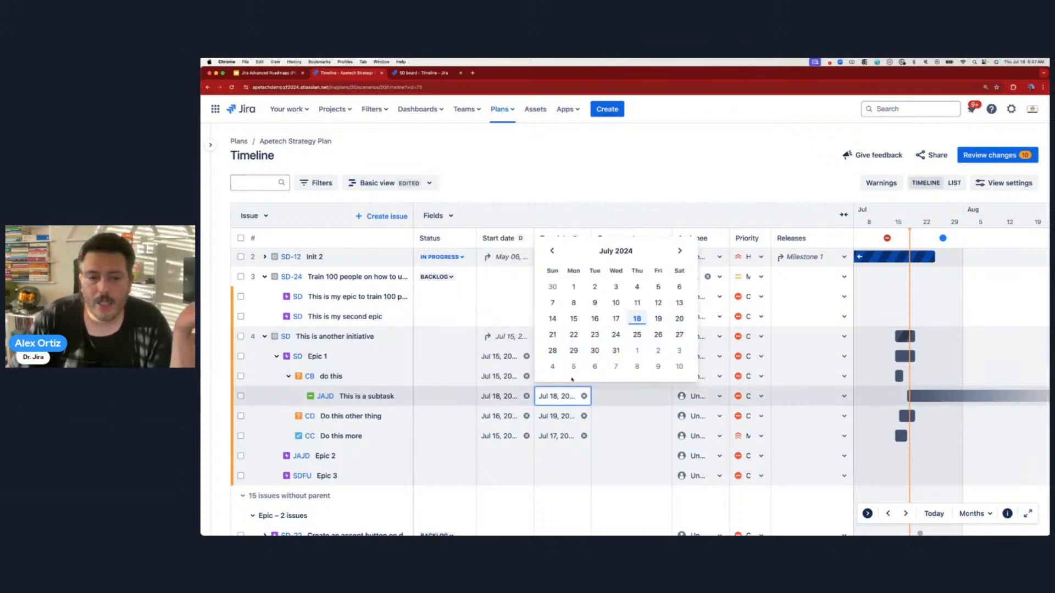
click(658, 319)
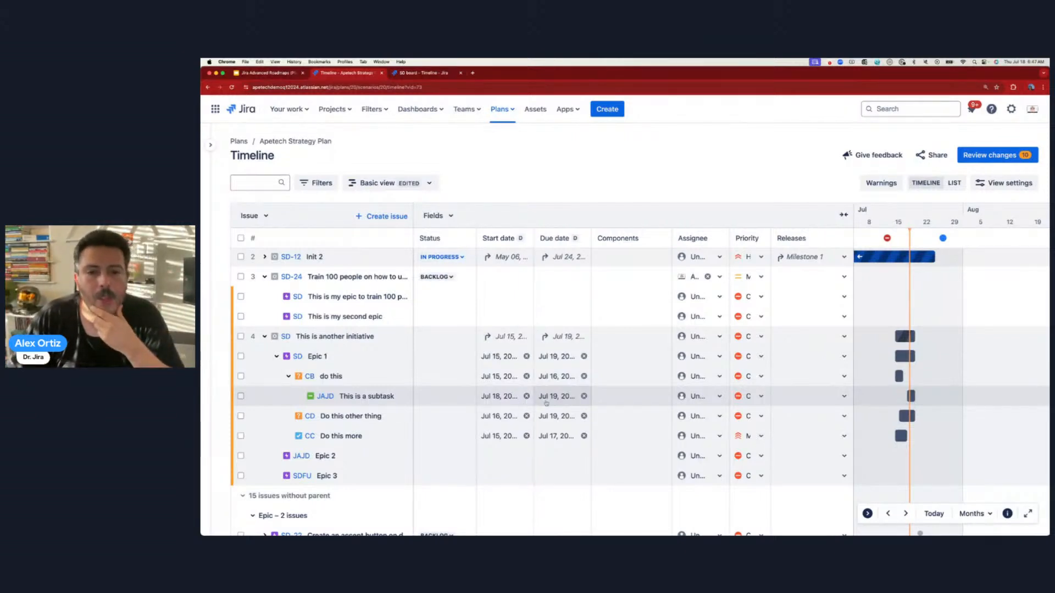
click(624, 360)
- Assign Epic 1, 'do this', the subtask and 'Do this other thing' to team members
click(636, 357)
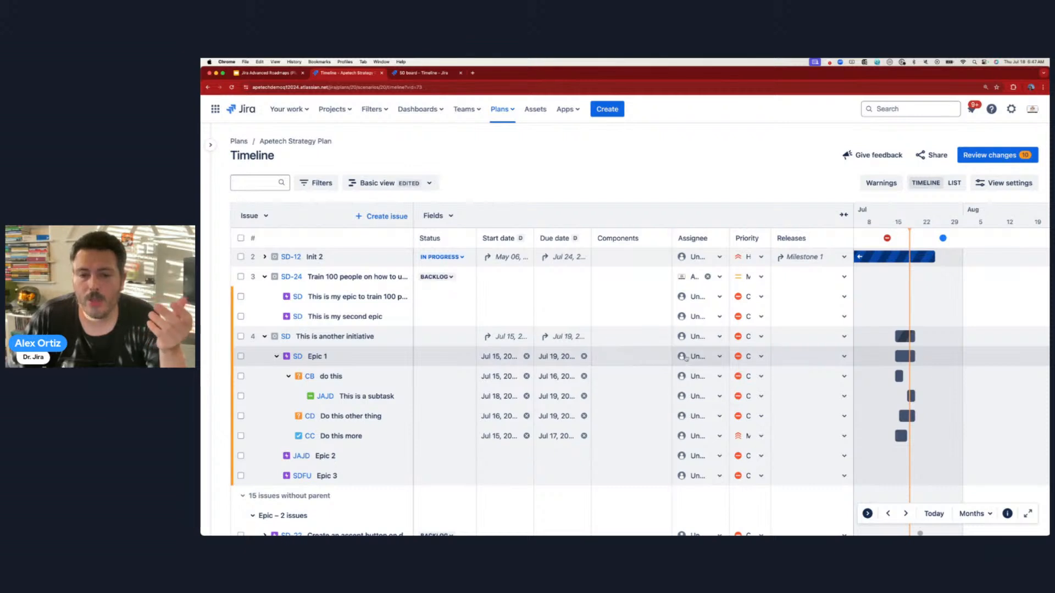
click(681, 357)
click(717, 429)
click(695, 377)
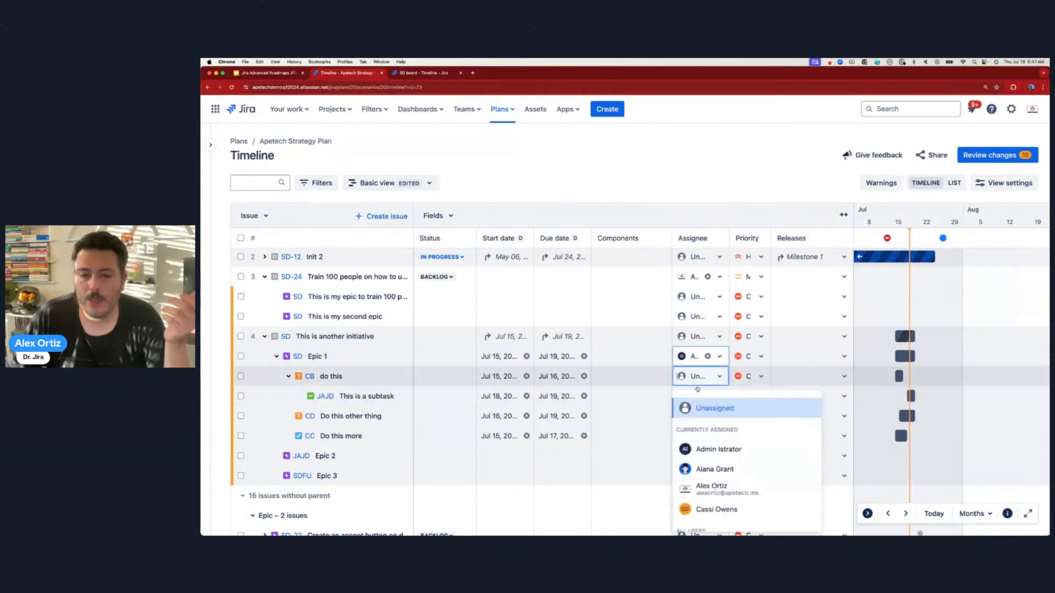
click(715, 470)
click(698, 396)
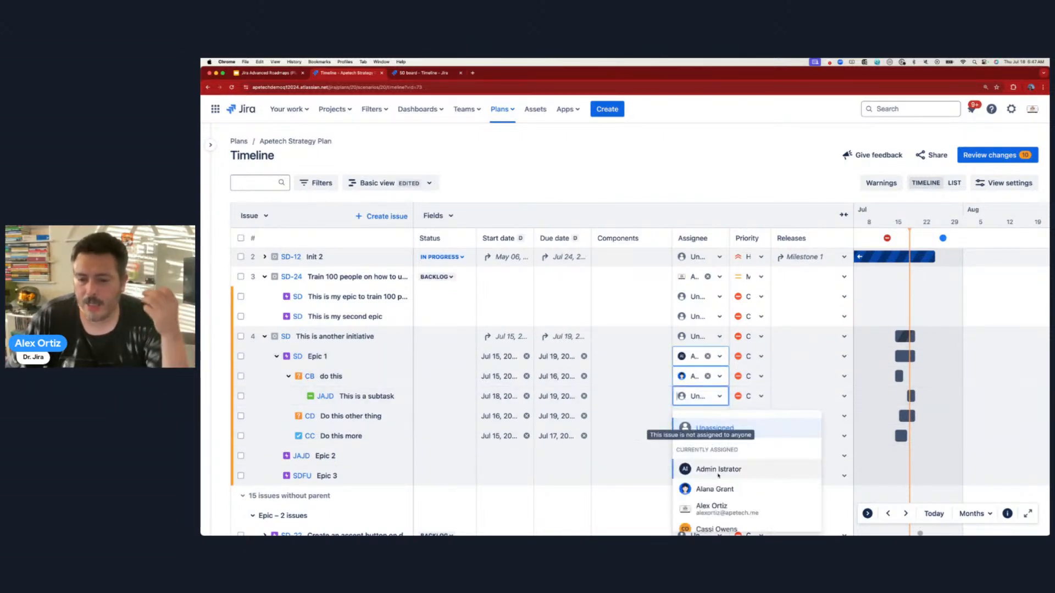
click(712, 509)
click(697, 416)
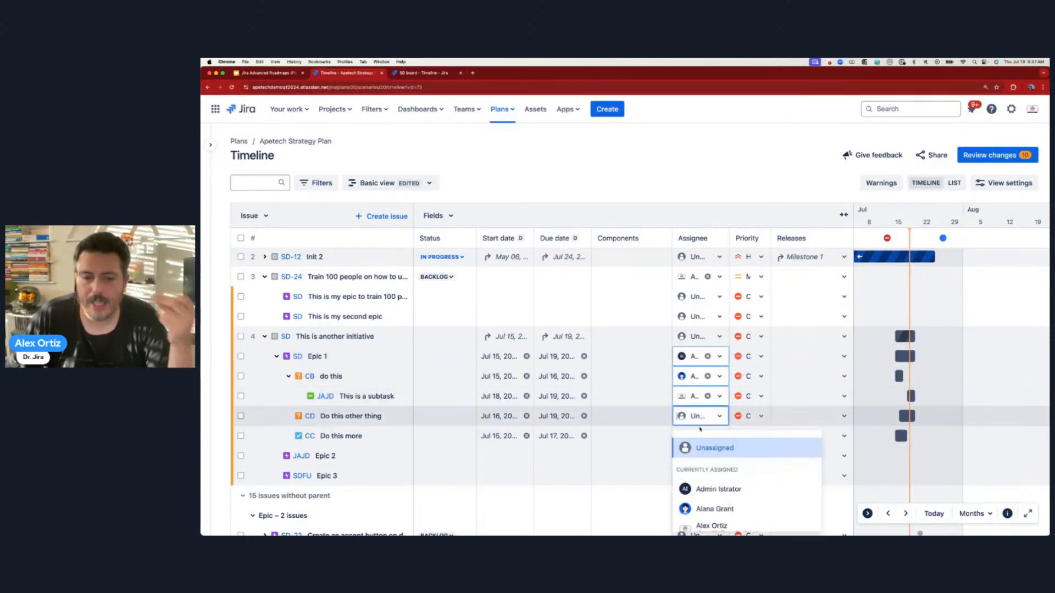
click(713, 489)
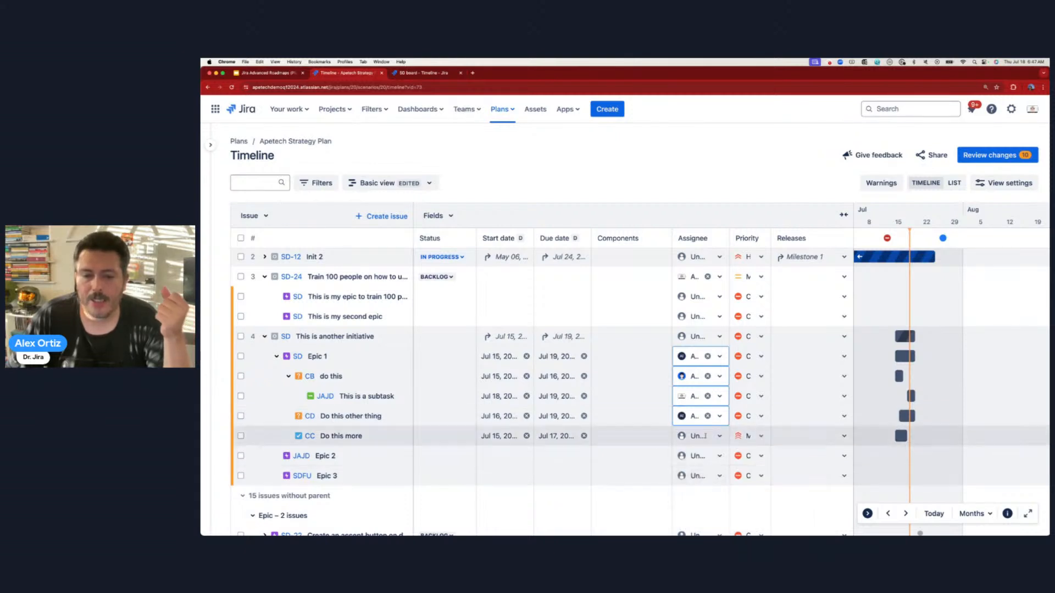
- Set priorities: Epic 1 High, 'do this' Low, and the subtask Informational
click(748, 356)
click(754, 398)
click(749, 376)
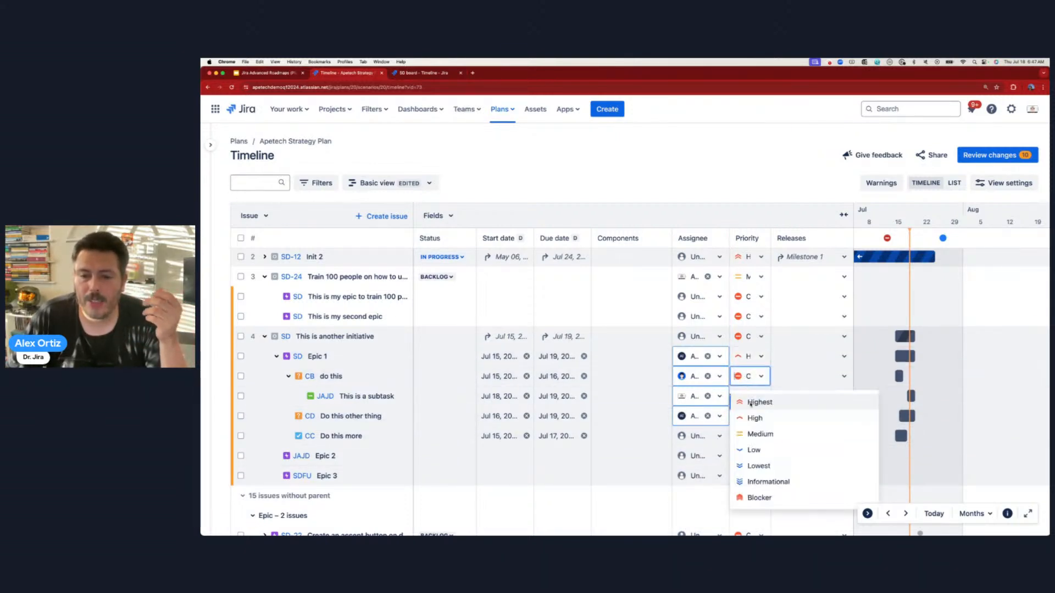
click(754, 450)
click(748, 397)
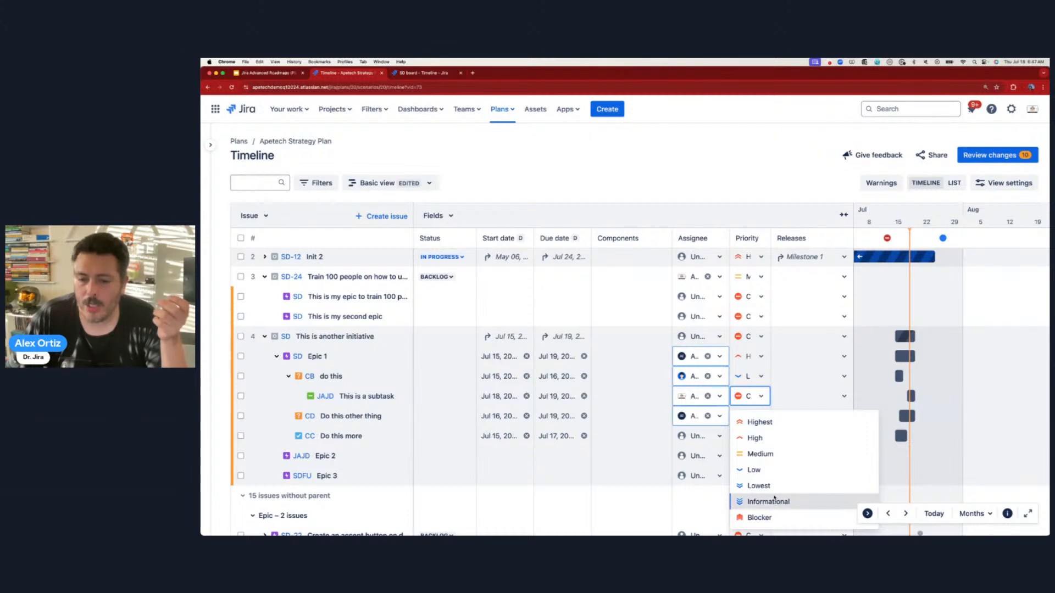
click(774, 501)
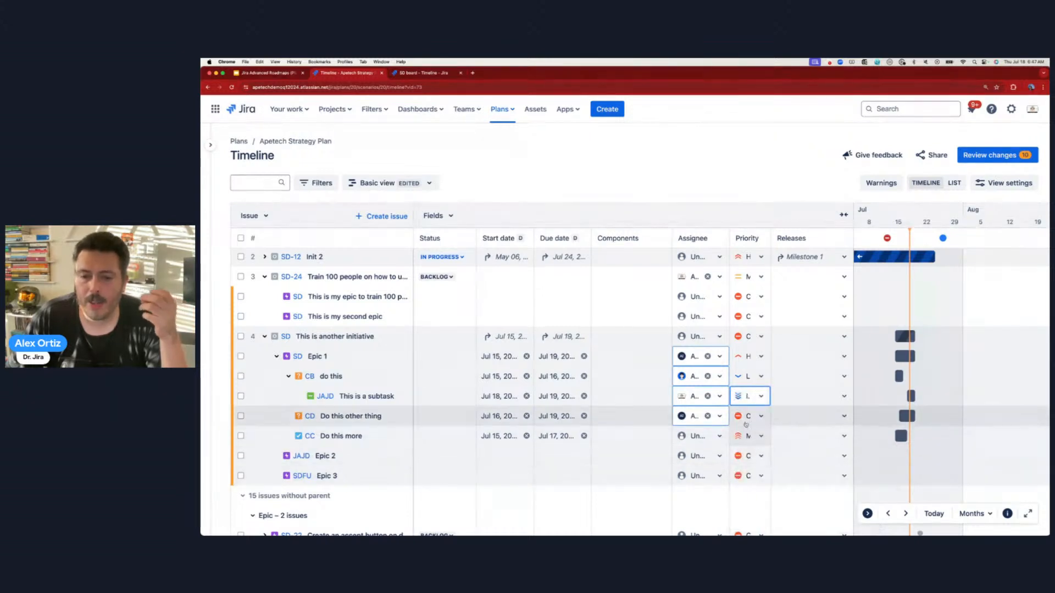
- Add Epic 1 to the Milestone 1 release
click(809, 356)
click(800, 405)
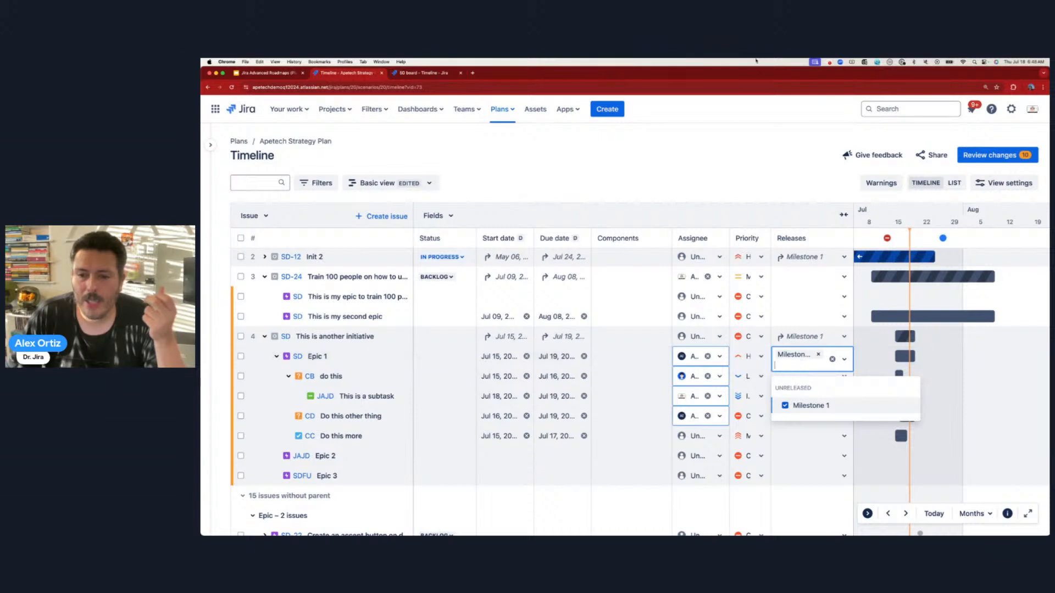
click(804, 377)
click(803, 376)
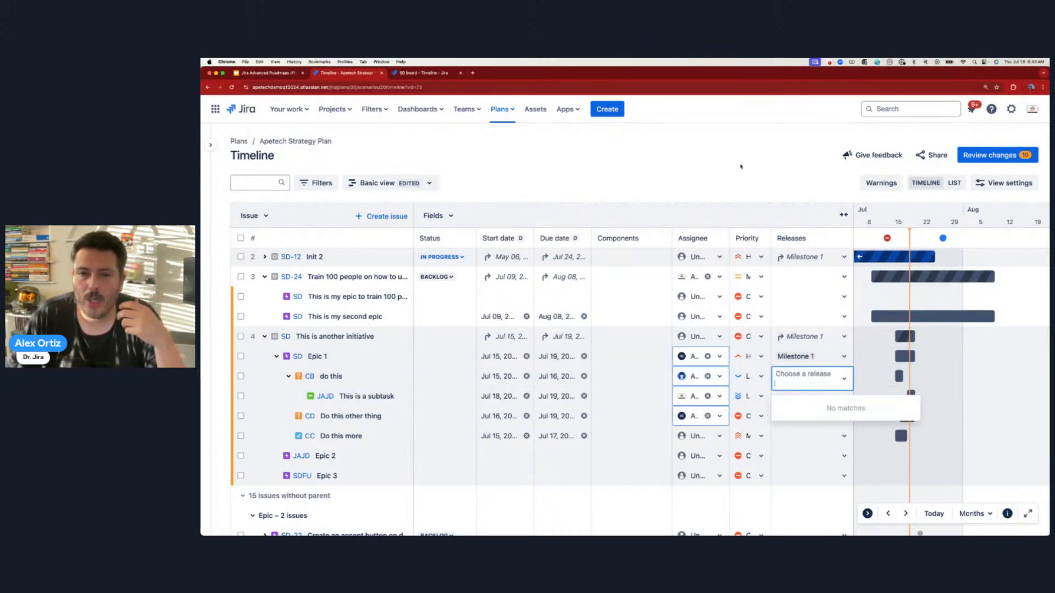
click(437, 216)
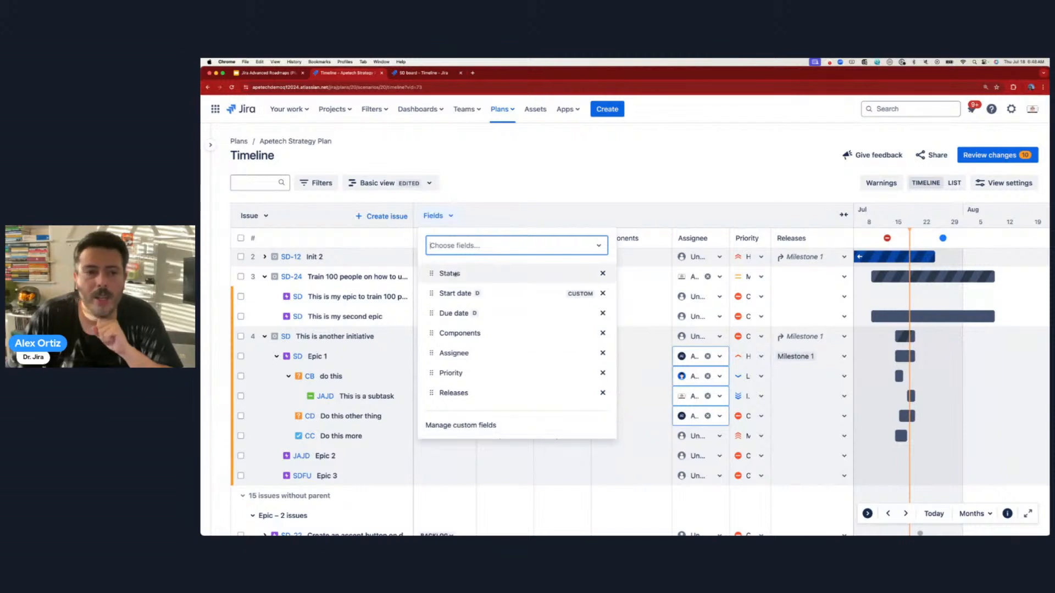
- Choose the Story points field so it appears as a column in the plan table
click(460, 250)
scroll(462, 341, down, 1)
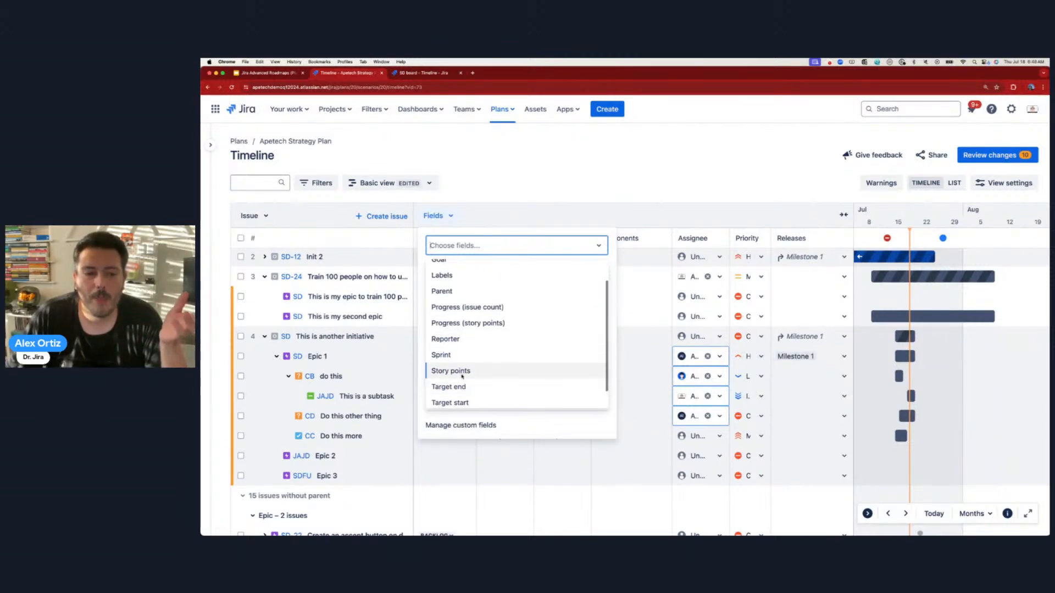
click(464, 375)
click(460, 250)
scroll(475, 365, down, 1)
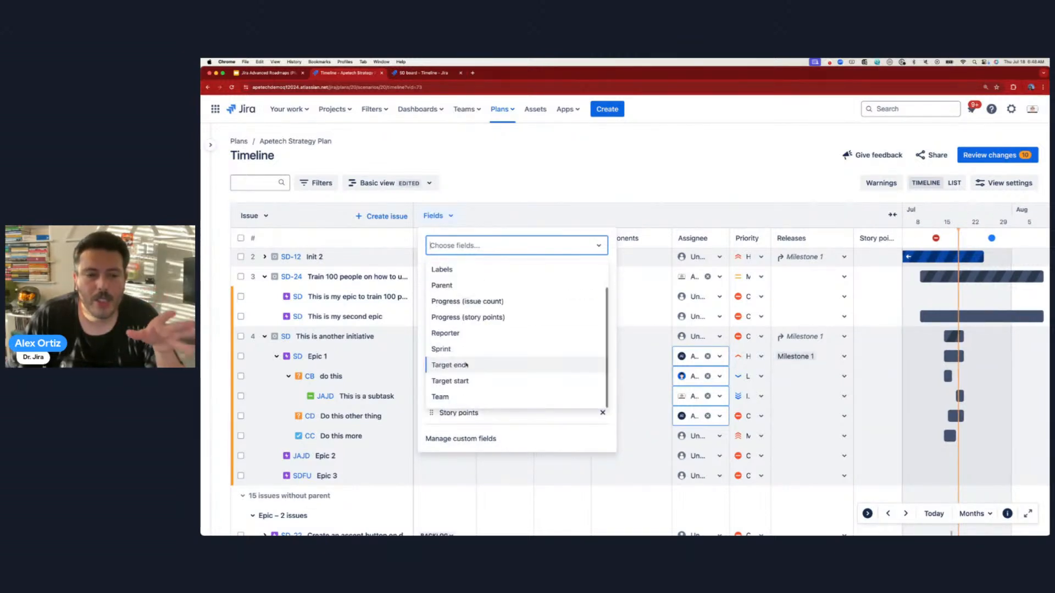
scroll(468, 377, up, 1)
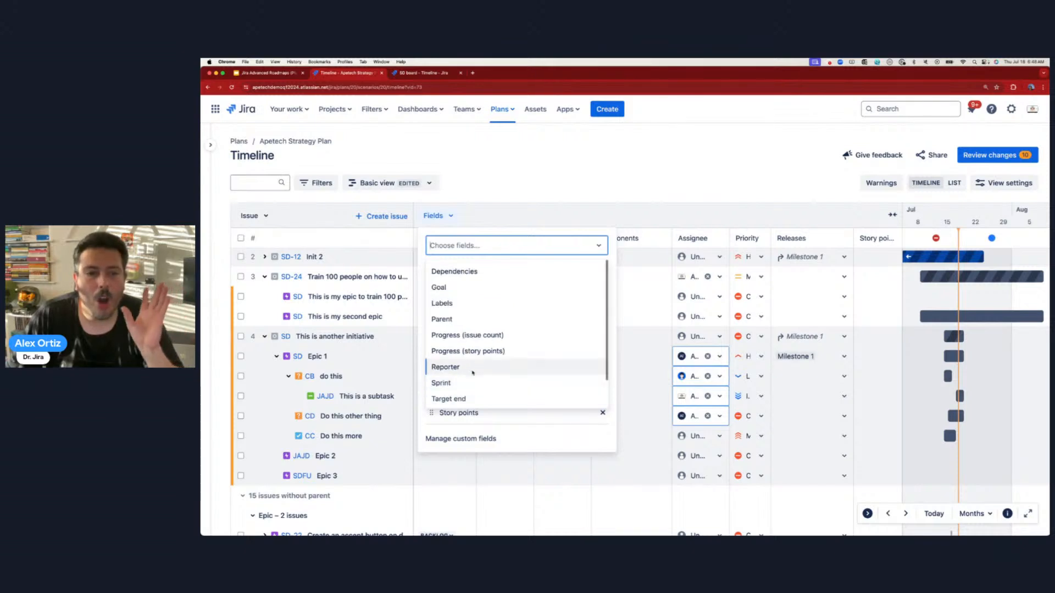
click(595, 187)
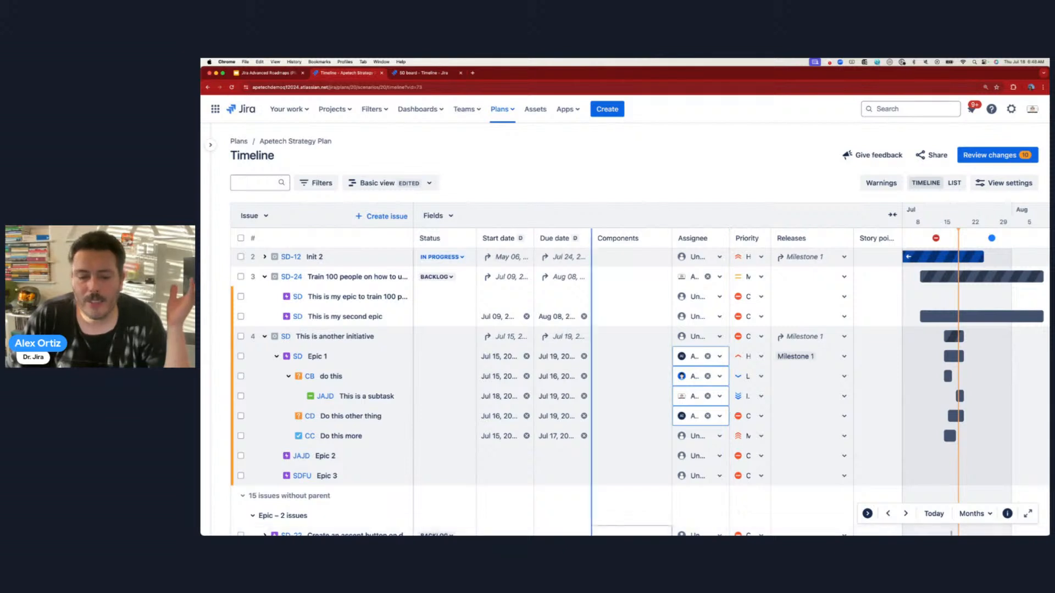
- Create dependencies so Epic 2 depends on Epic 1 and Init 2 blocks the training initiative
click(891, 216)
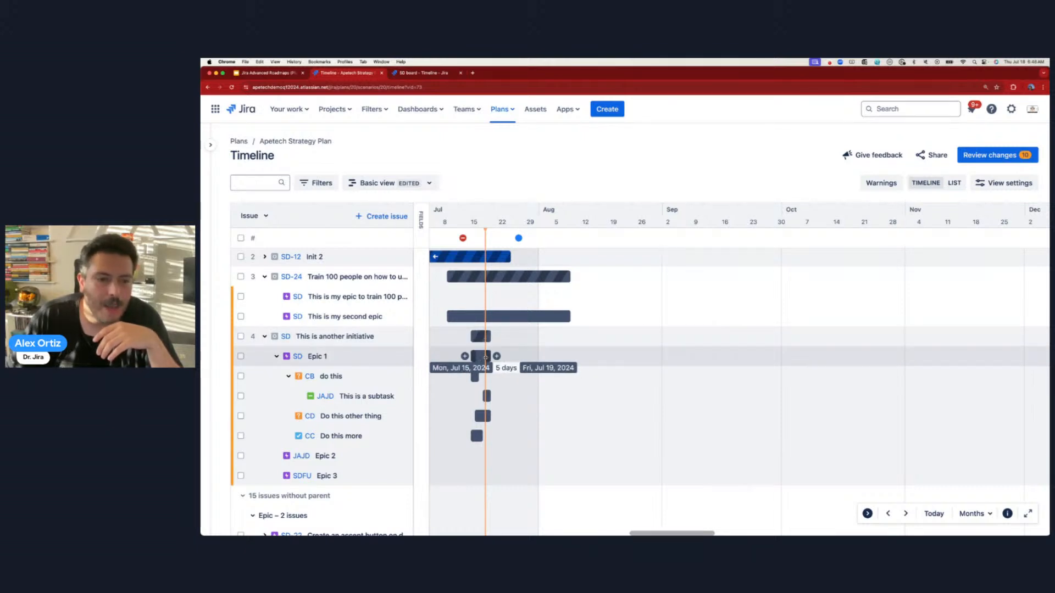
drag(497, 357, 530, 456)
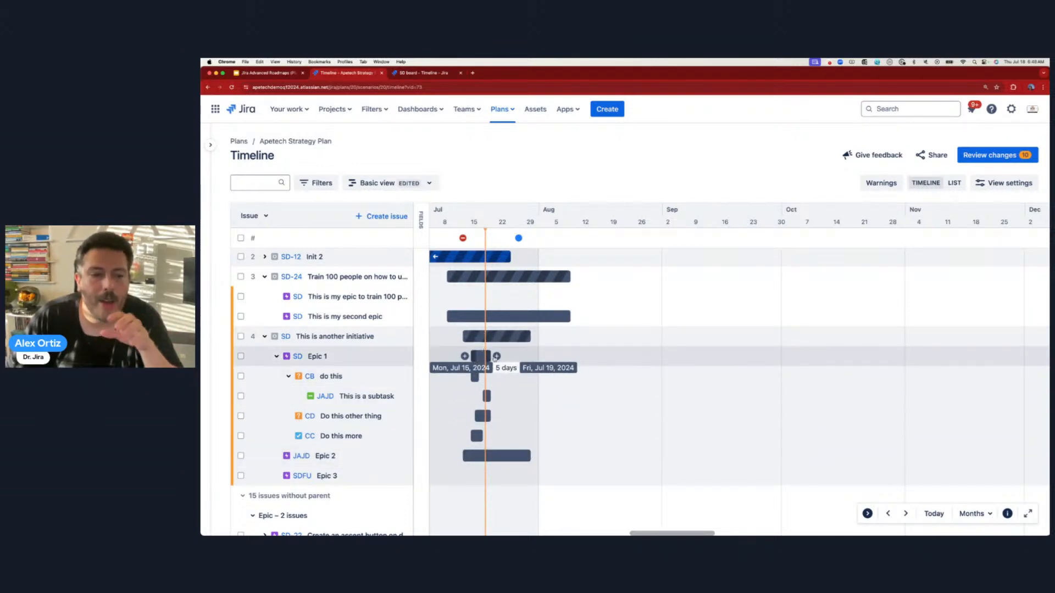
drag(497, 356, 493, 453)
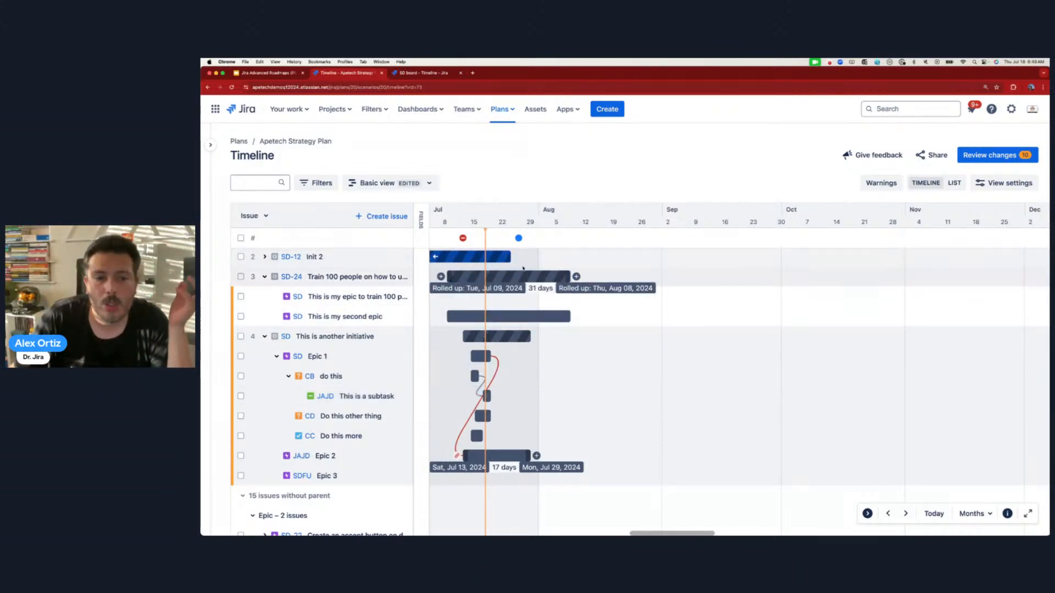
drag(518, 257, 533, 320)
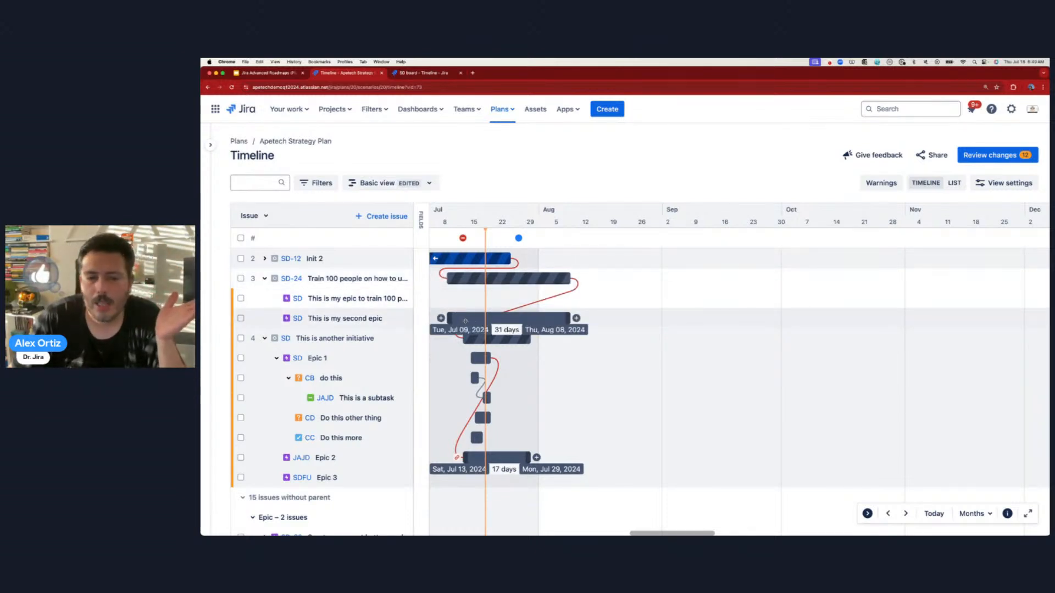
- Shift 'This is my second epic' later, 'This is another initiative' to Aug 13–29, and Epic 2 later
drag(462, 319, 602, 340)
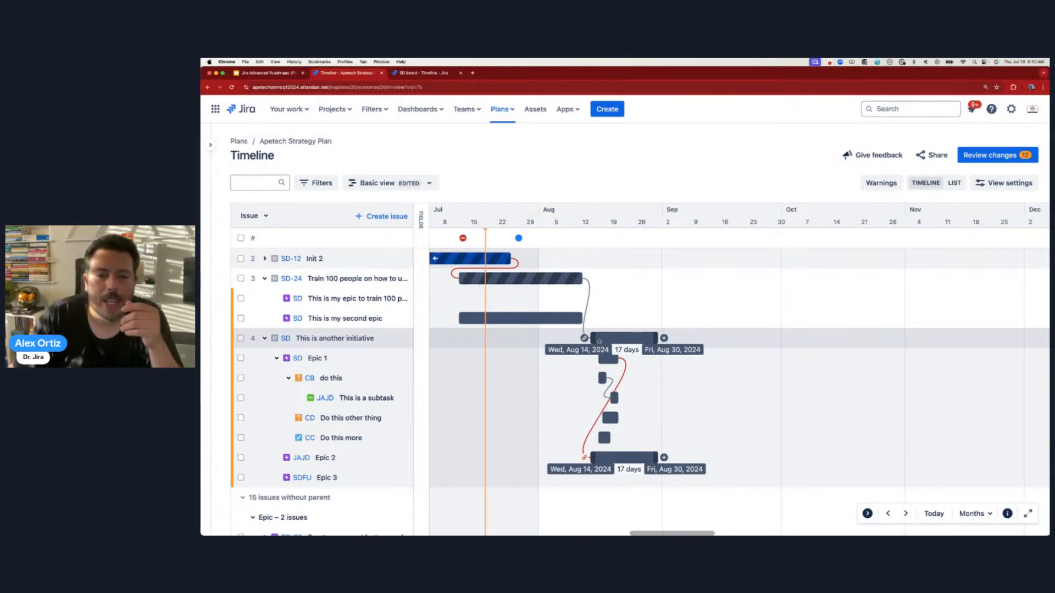
drag(612, 341, 581, 341)
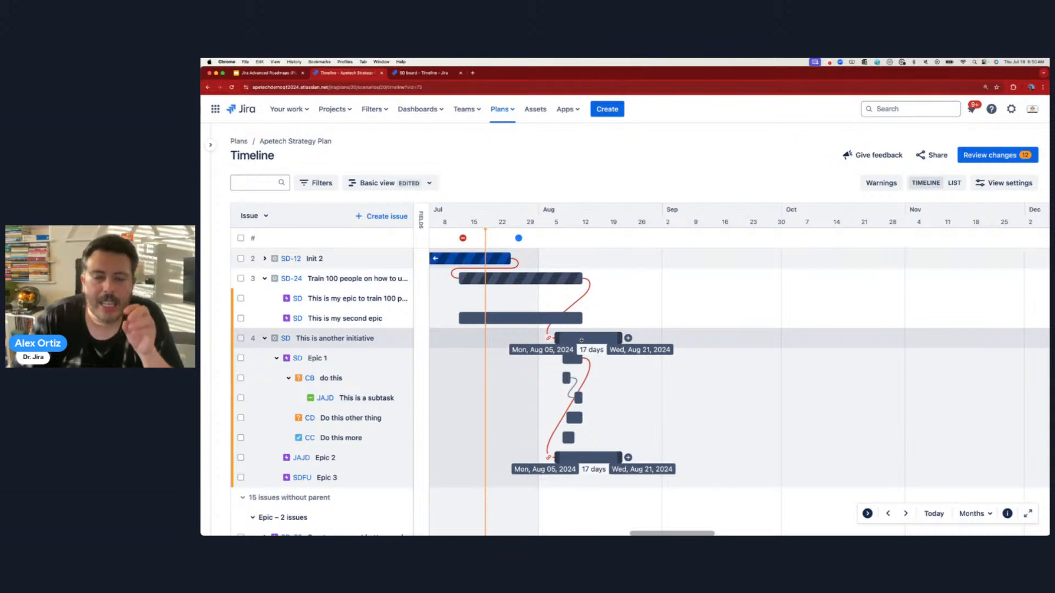
drag(564, 338, 580, 293)
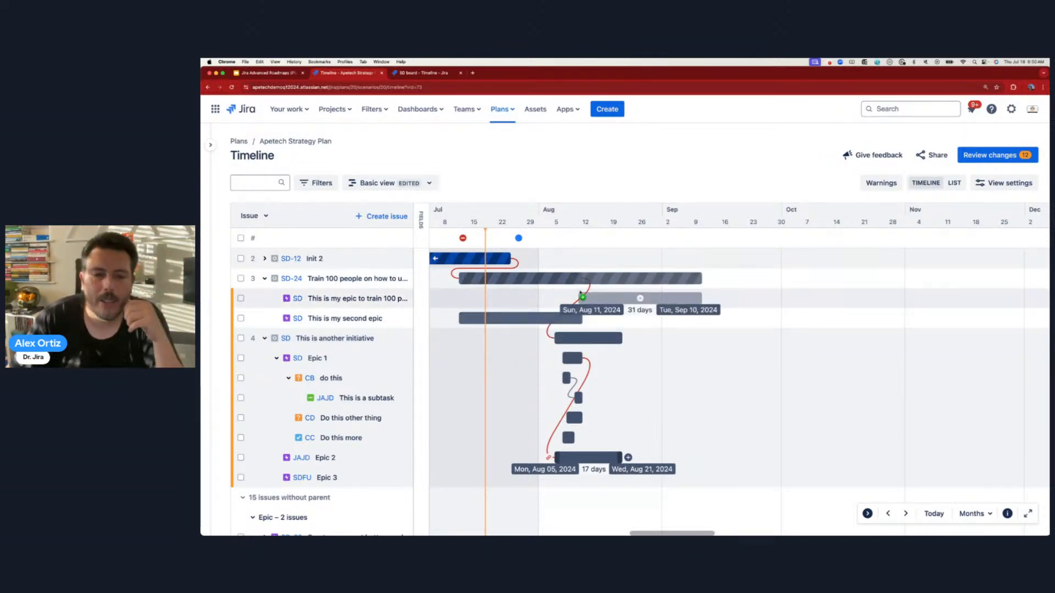
drag(581, 294, 608, 333)
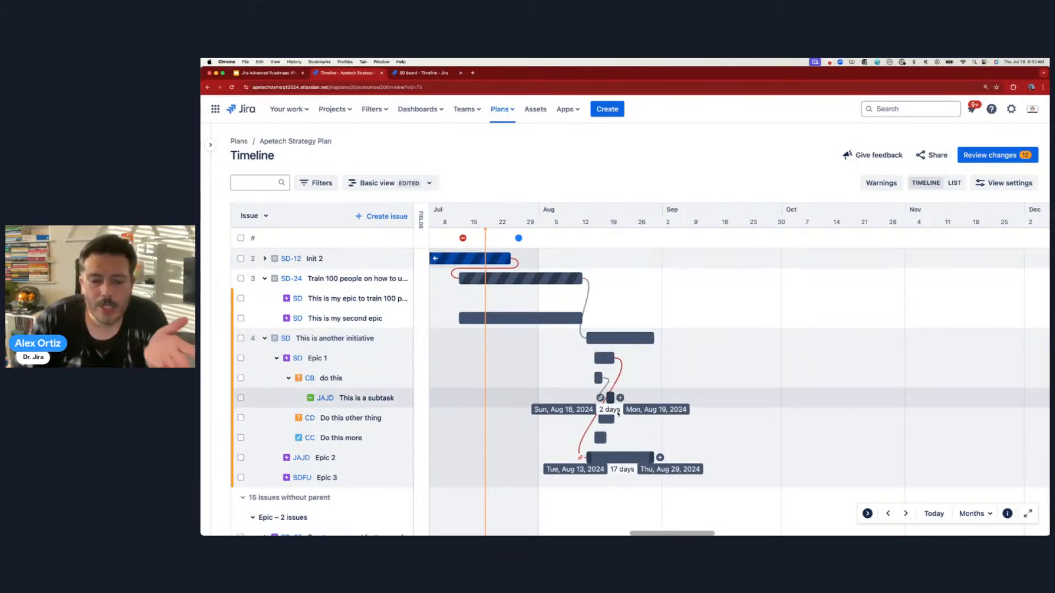
drag(599, 458, 682, 455)
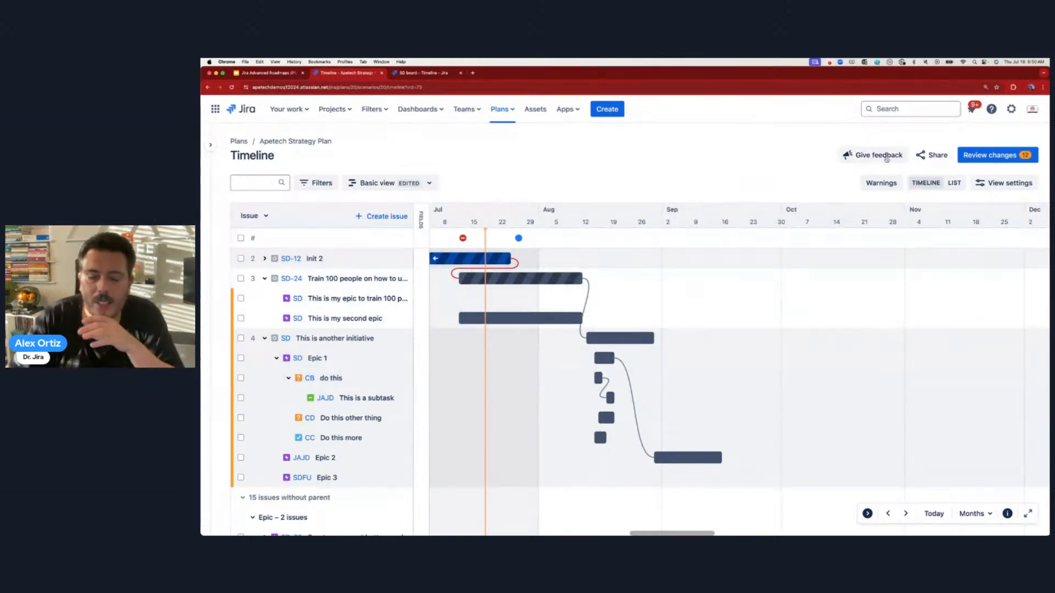
- Review pending changes filtered to mine and save them, reloading after the sync conflict
click(980, 156)
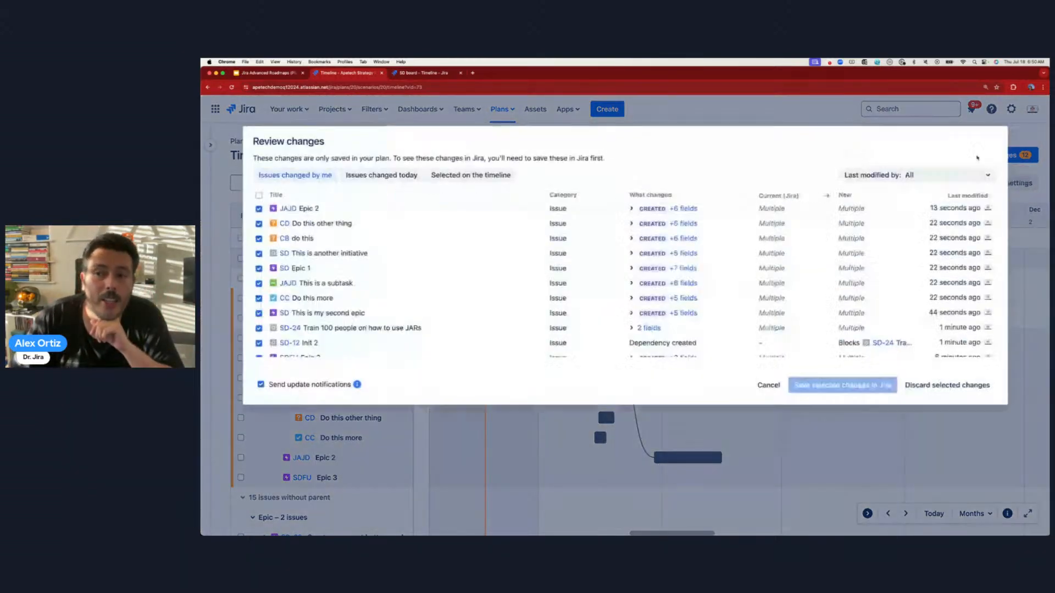
scroll(467, 228, down, 2)
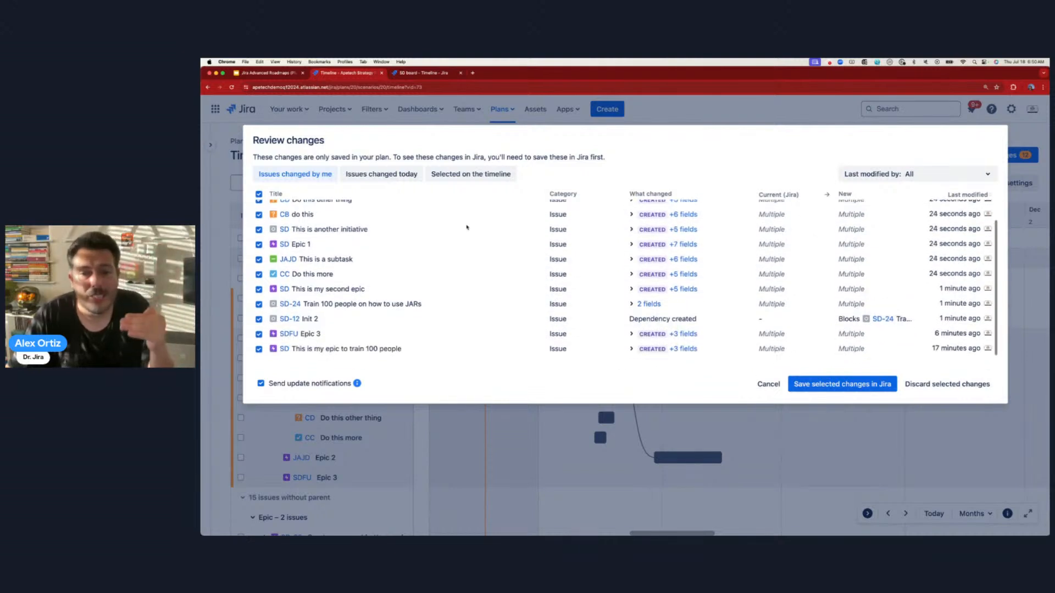
scroll(468, 225, up, 2)
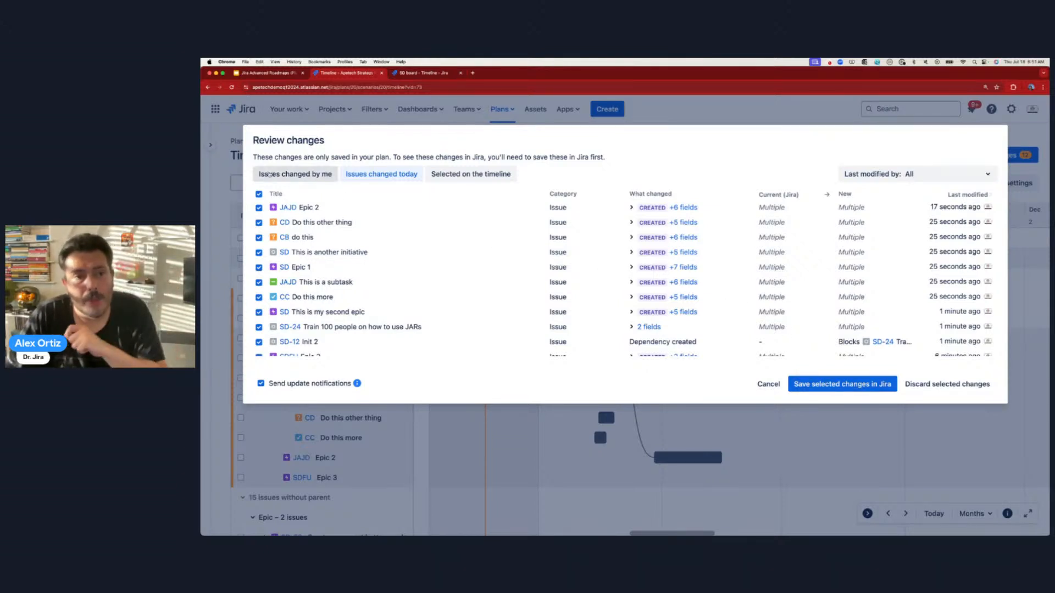
click(297, 174)
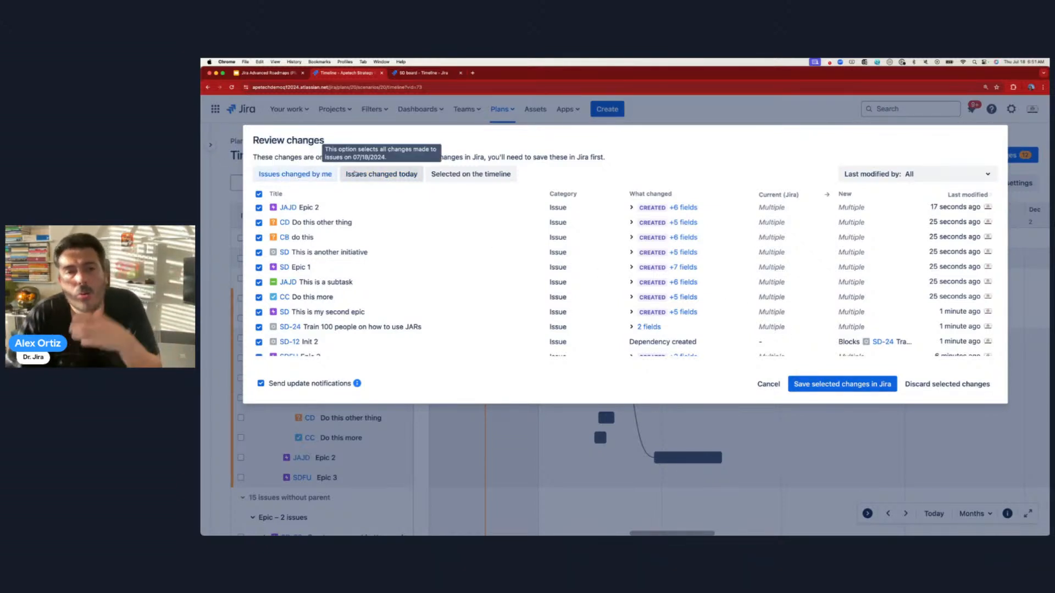
click(838, 384)
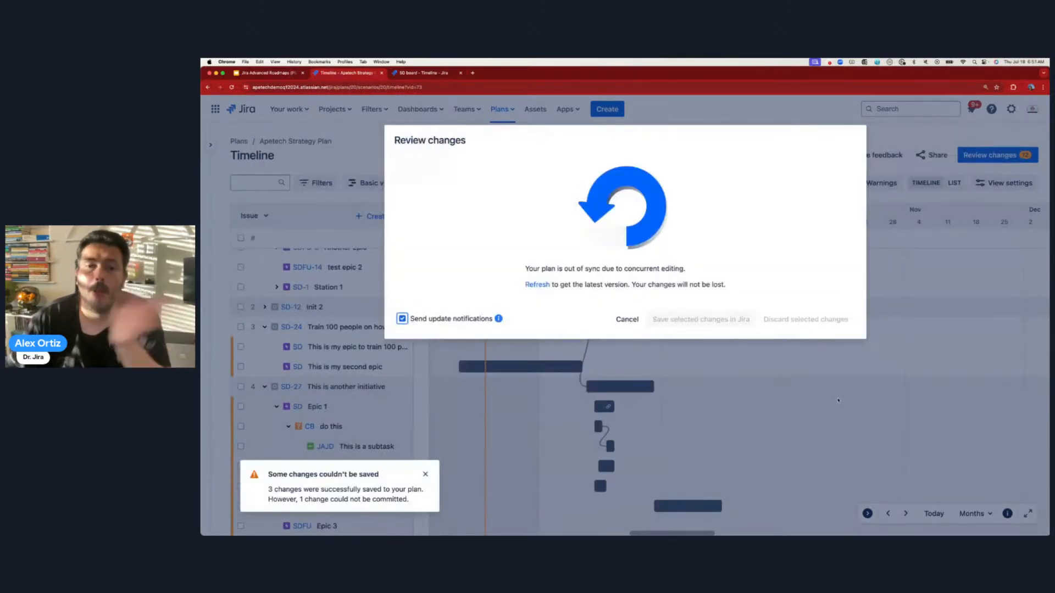
click(537, 285)
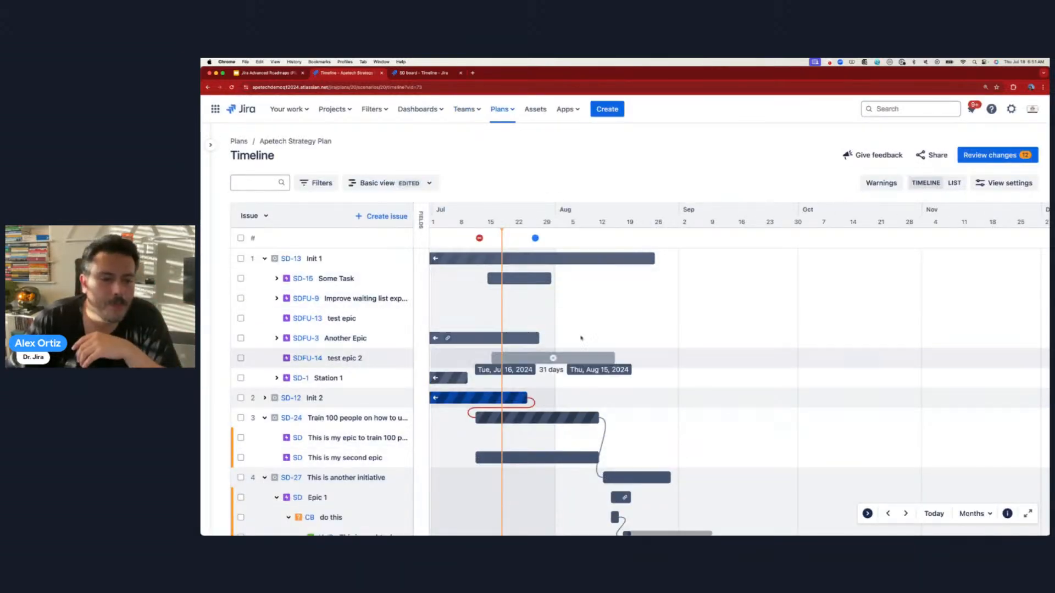
click(997, 155)
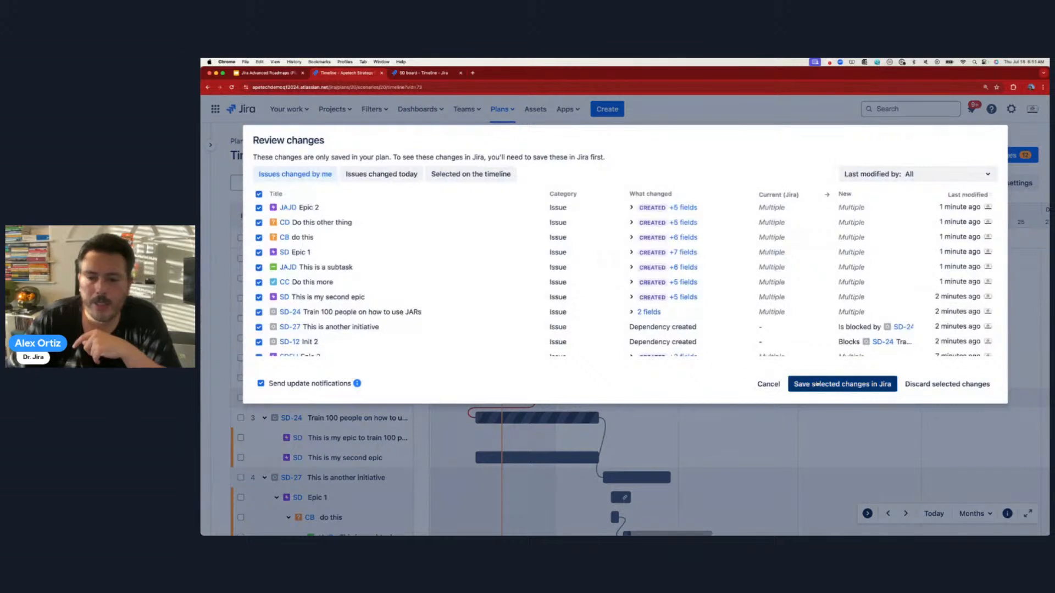
click(843, 384)
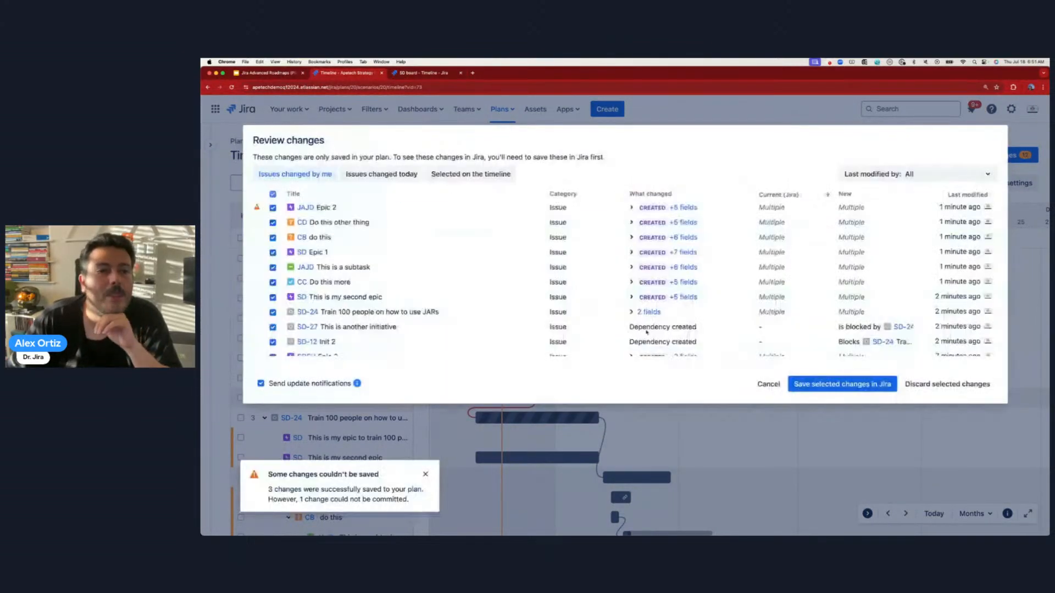
- Save again with Epic 2 and 'This is a subtask' excluded
click(272, 208)
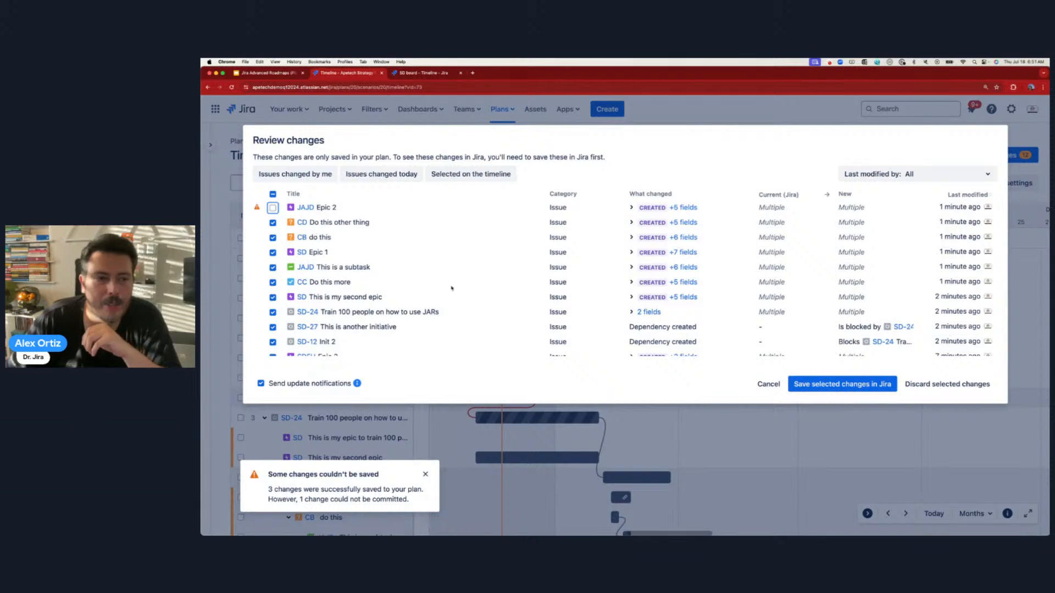
click(273, 268)
scroll(352, 313, down, 2)
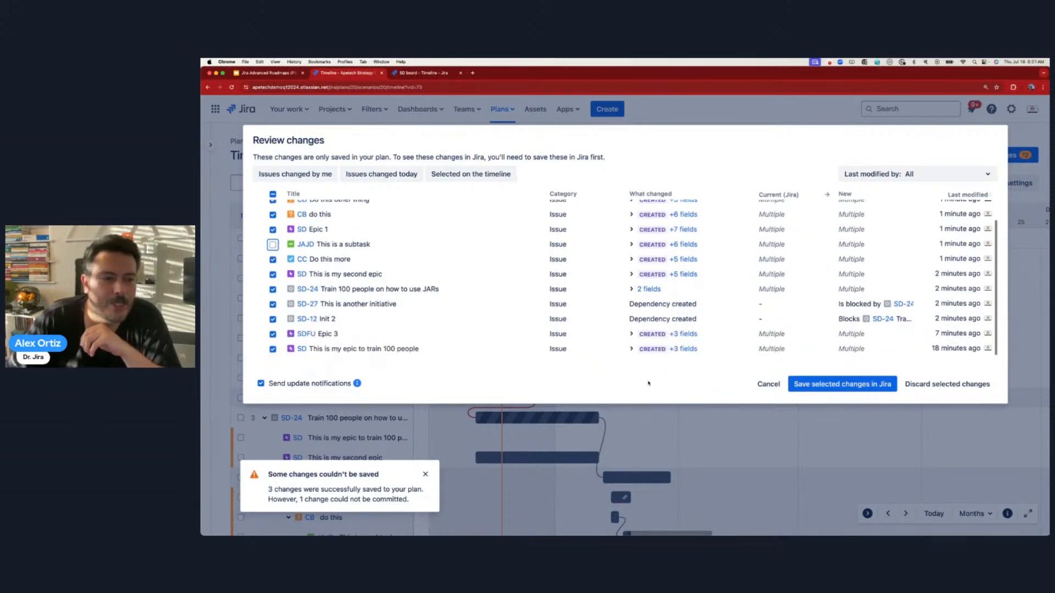
click(878, 389)
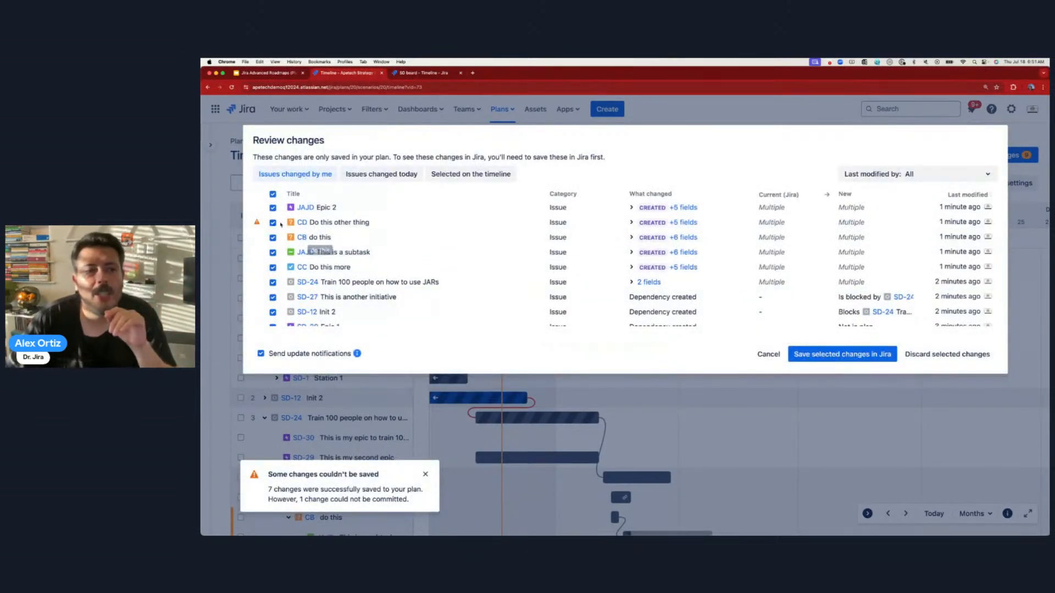
- Exclude the failing rows ('Do this other thing', 'do this', Epic 2, the subtask) and save the rest
click(272, 223)
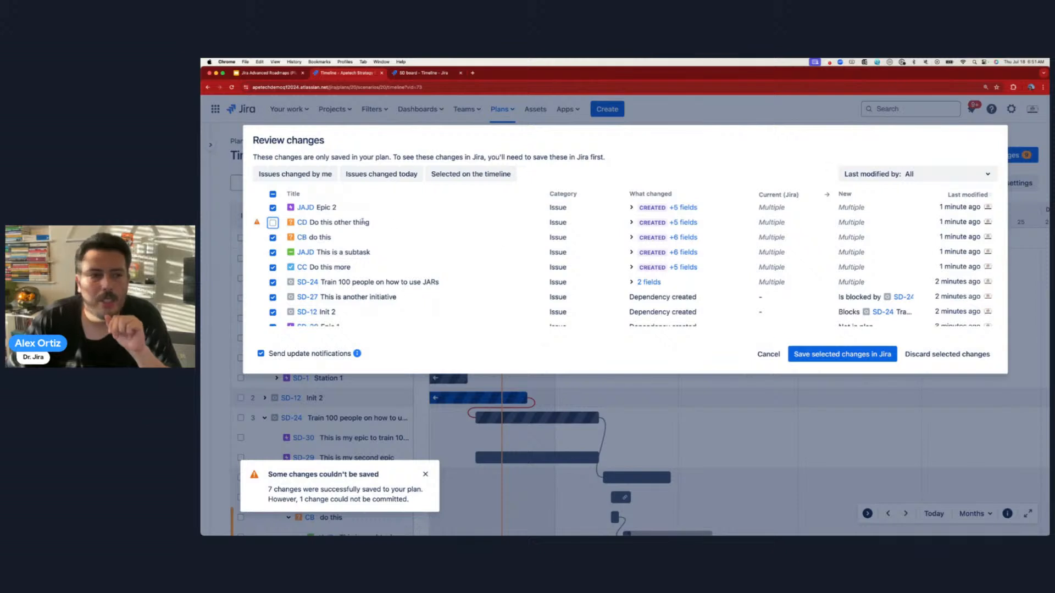
click(273, 209)
click(272, 253)
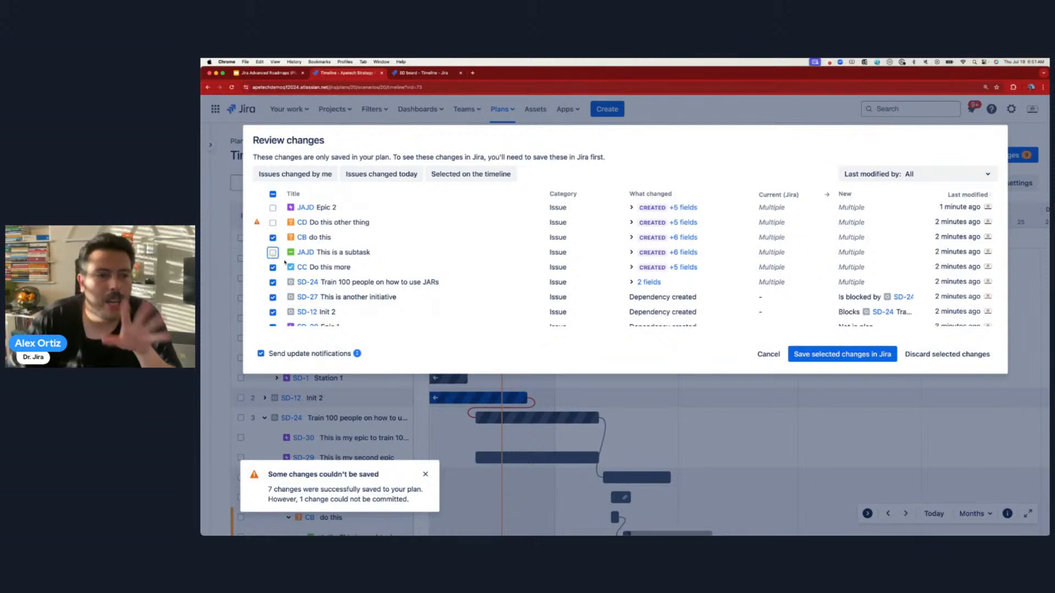
click(805, 354)
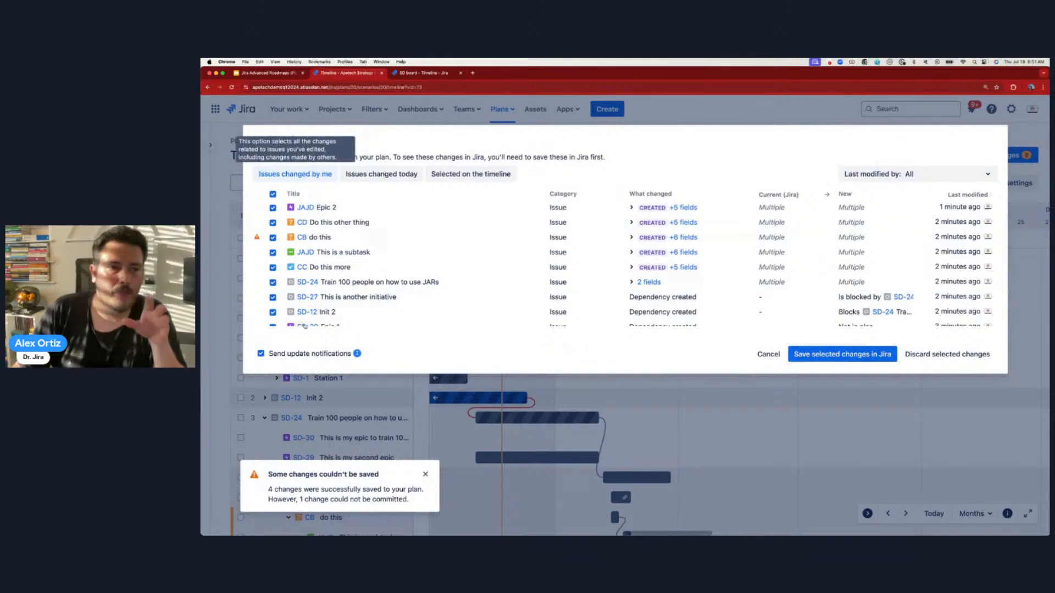
click(272, 238)
click(273, 207)
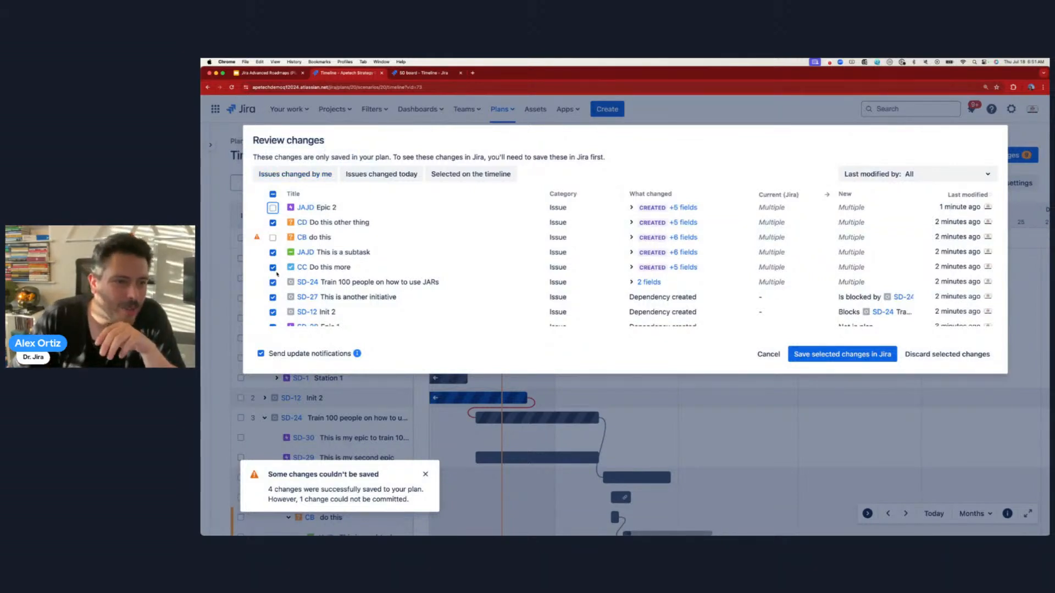
scroll(277, 273, down, 1)
click(273, 244)
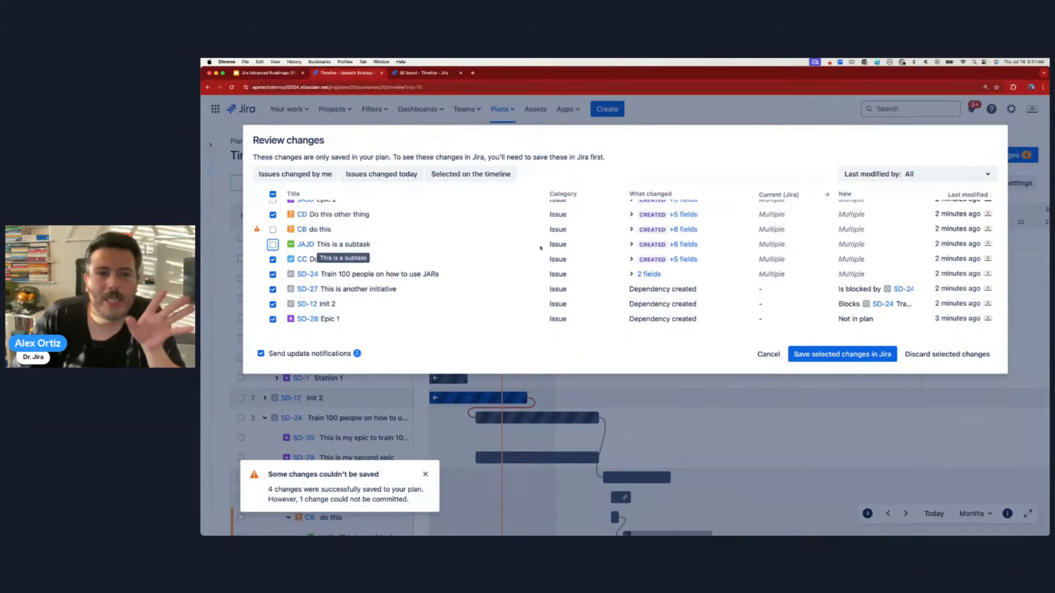
click(843, 354)
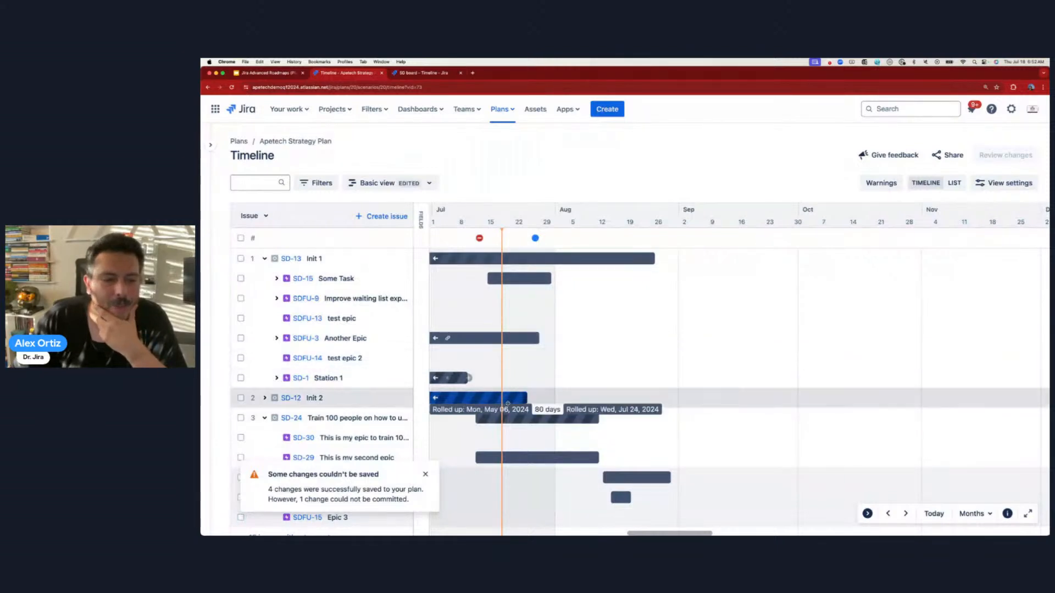
- Dismiss the partial-save warning and keep the plan navigation panel open
click(425, 475)
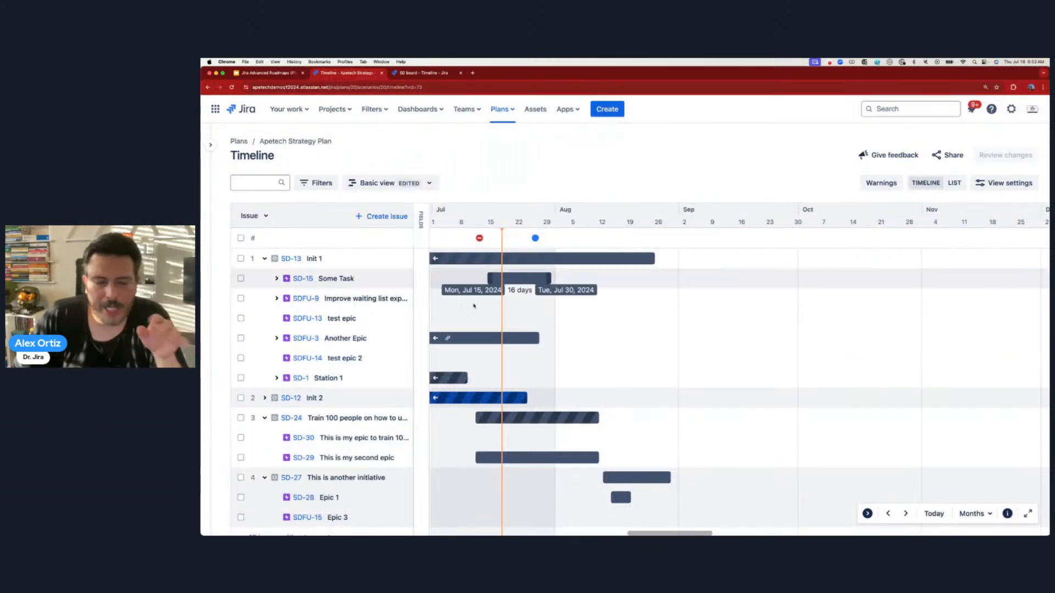
drag(681, 533, 646, 534)
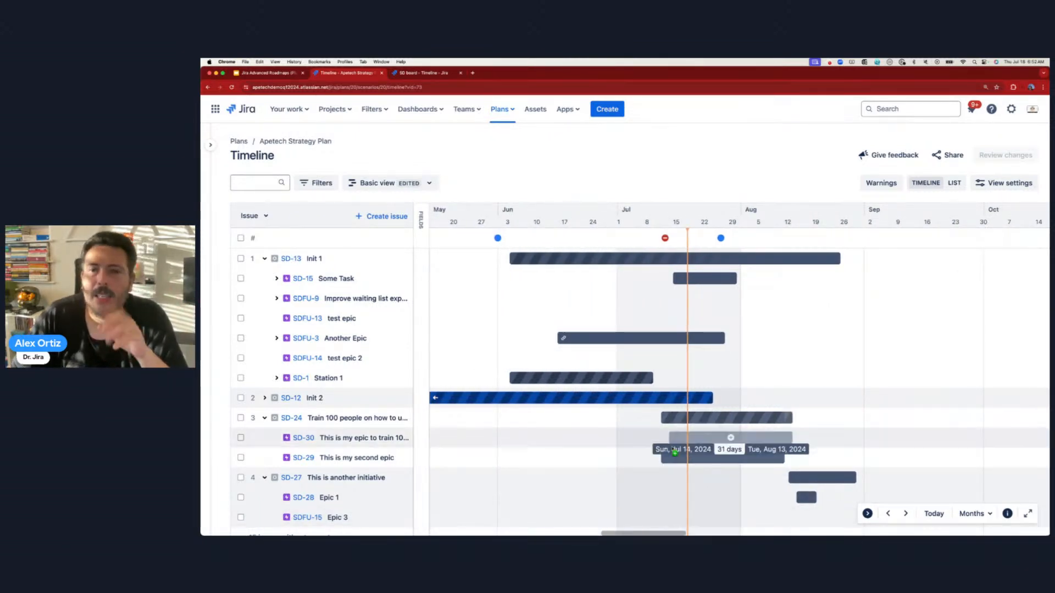
mouse_move(205, 160)
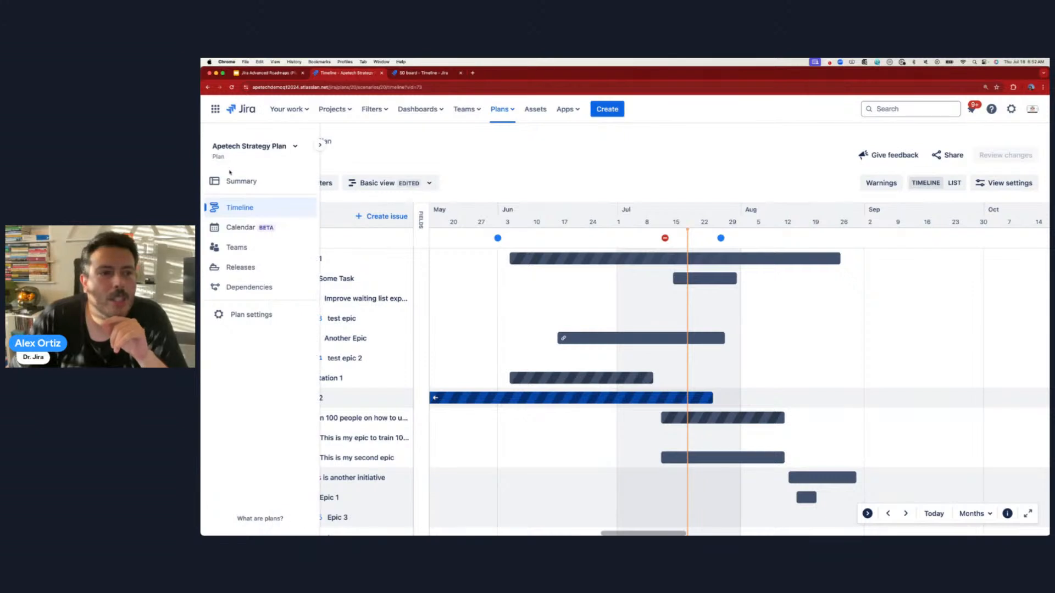
click(321, 145)
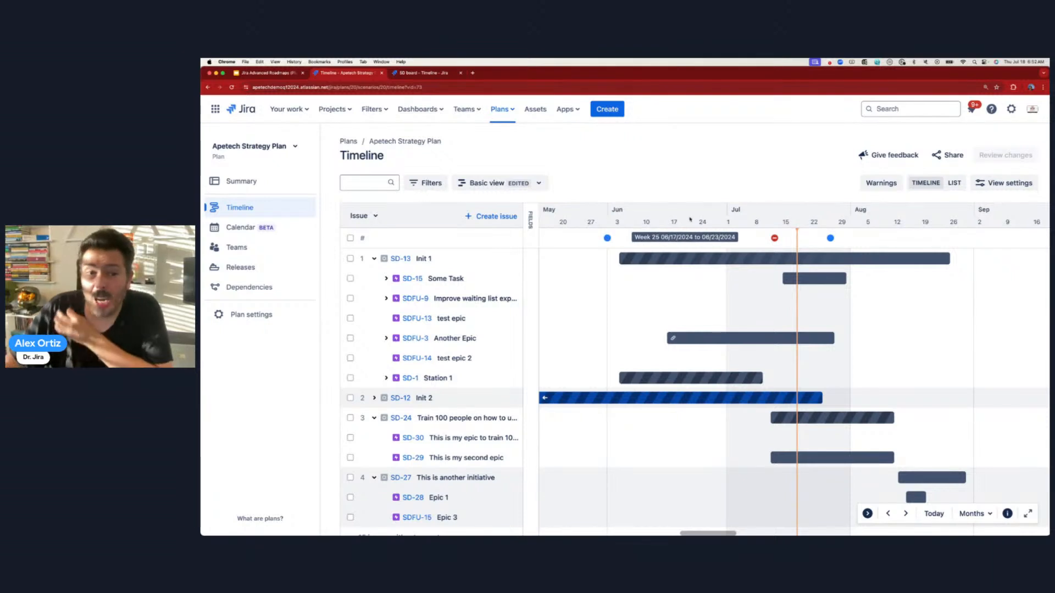
- Check the timeline View settings, then expand the field columns beside the timeline
click(987, 183)
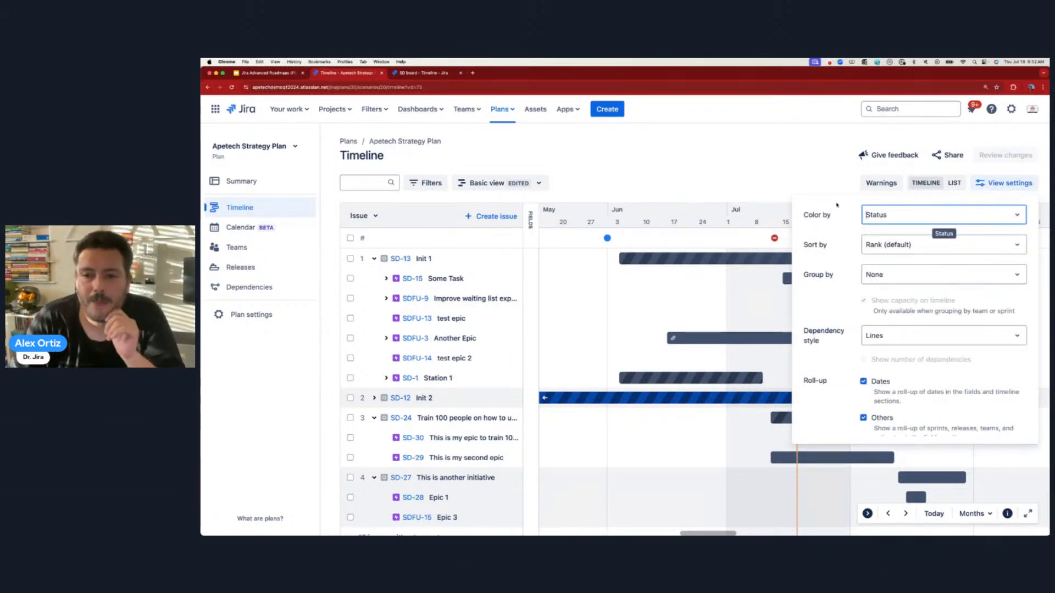
click(690, 162)
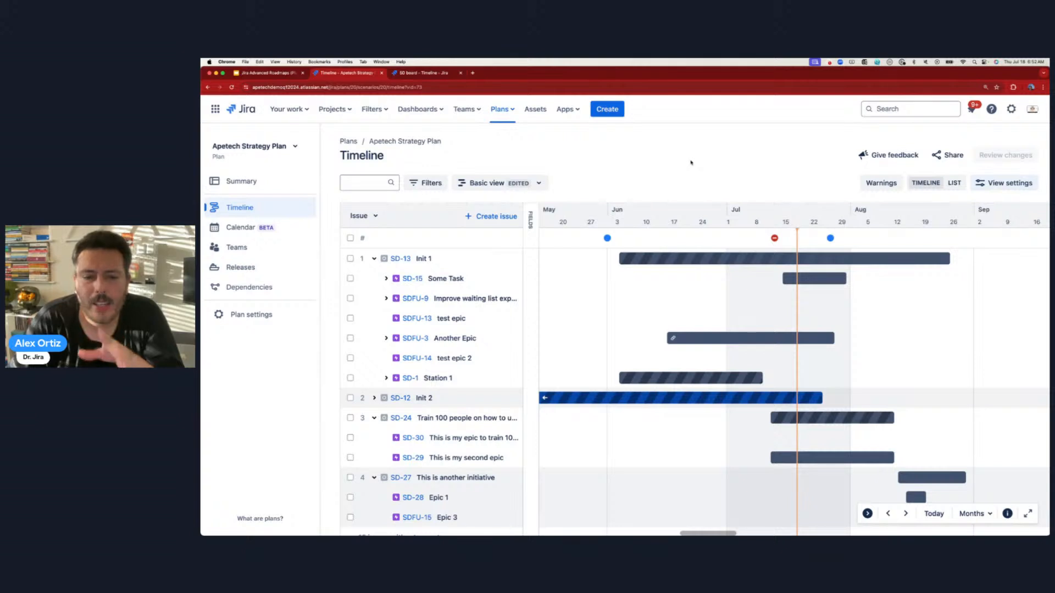
mouse_move(721, 262)
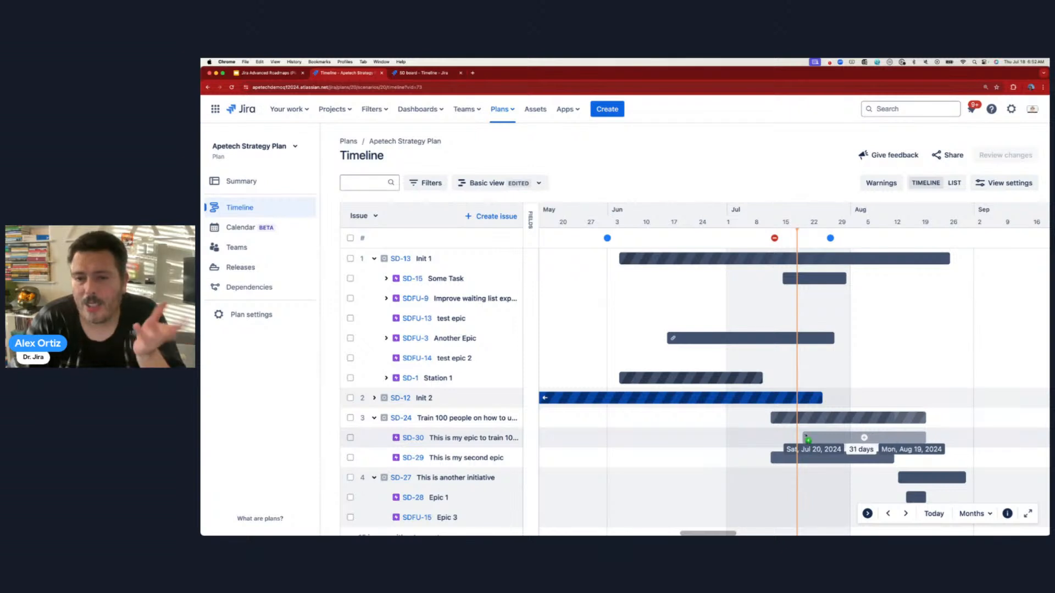
click(1004, 183)
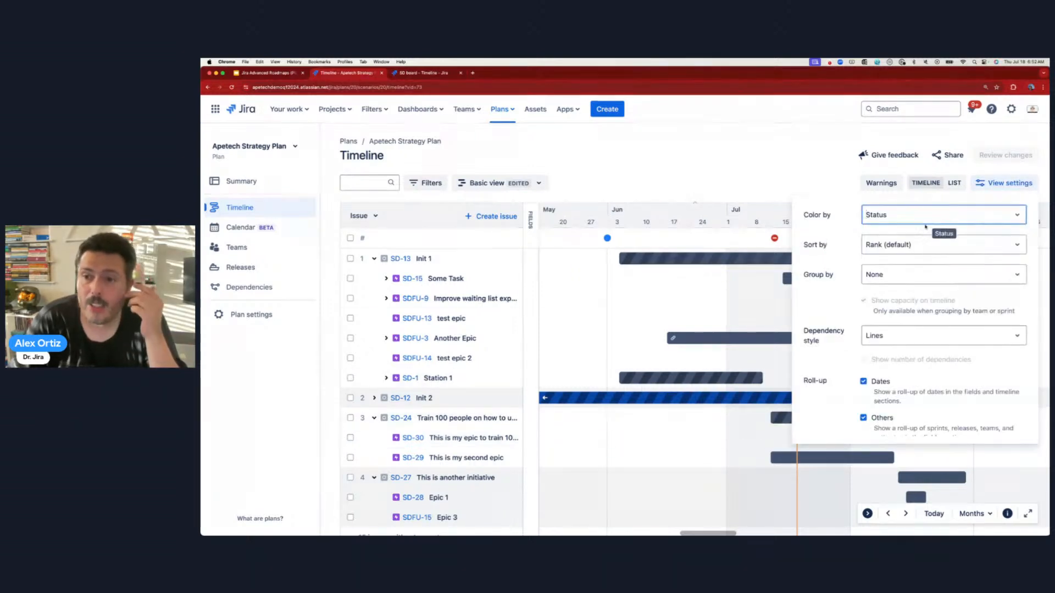
click(714, 153)
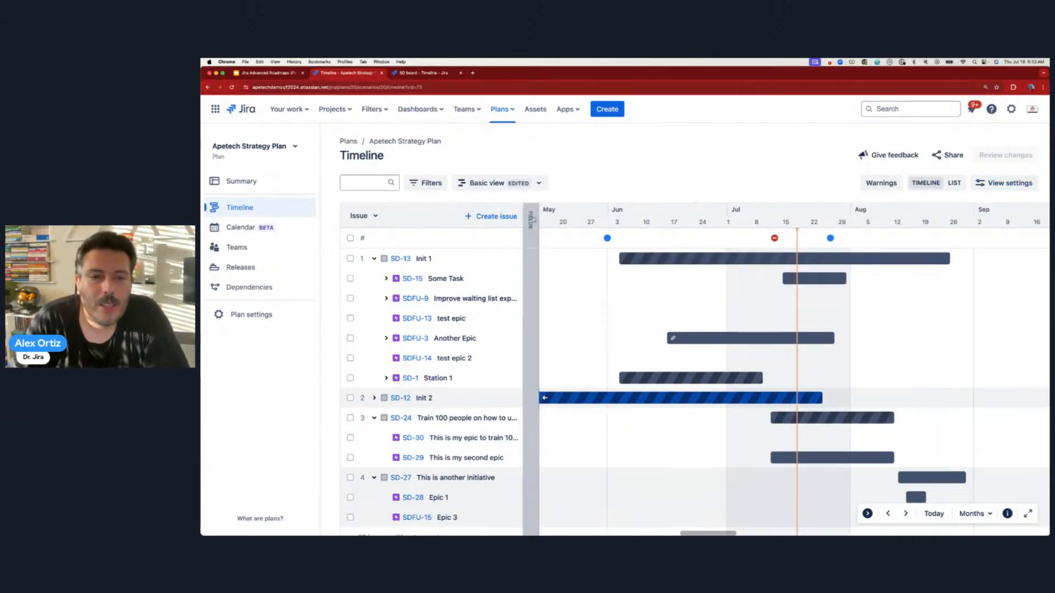
click(531, 220)
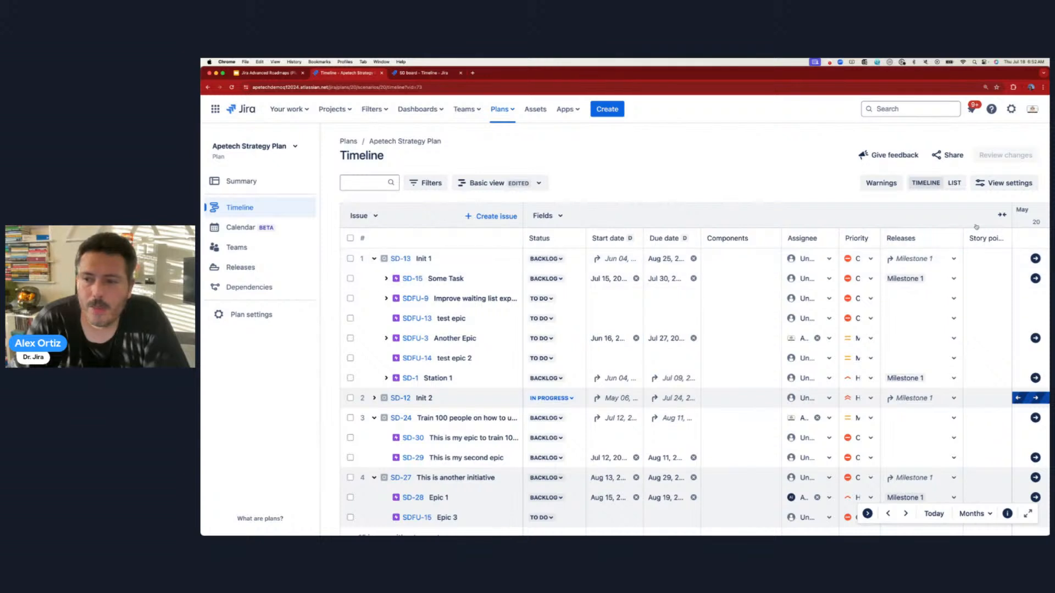
- Collapse Start date, Due date, Components, Assignee, Priority, Releases and Story points, leaving Status
click(614, 239)
click(614, 239)
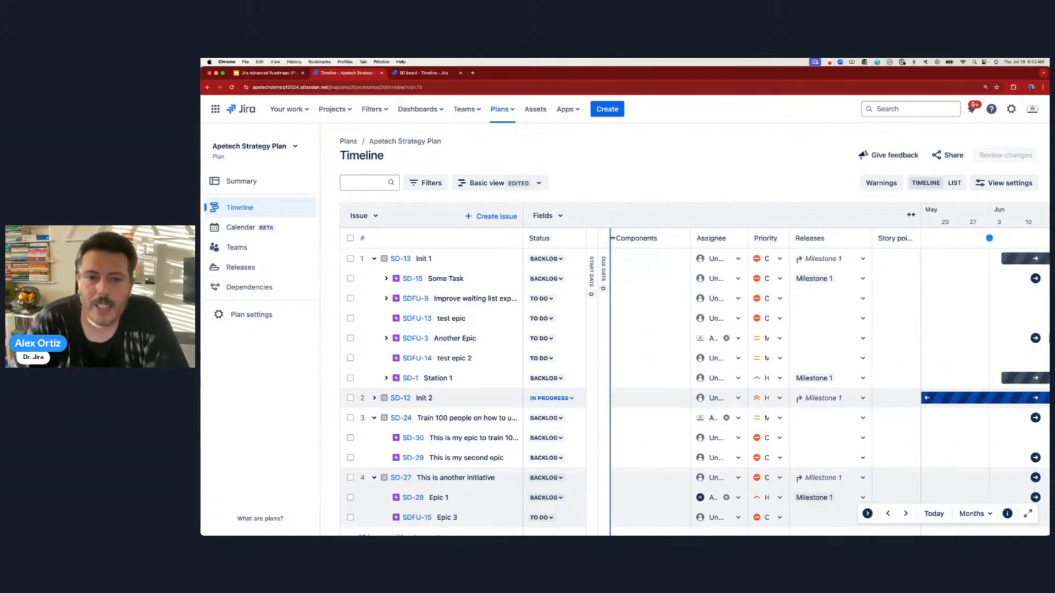
click(626, 239)
click(637, 239)
click(643, 238)
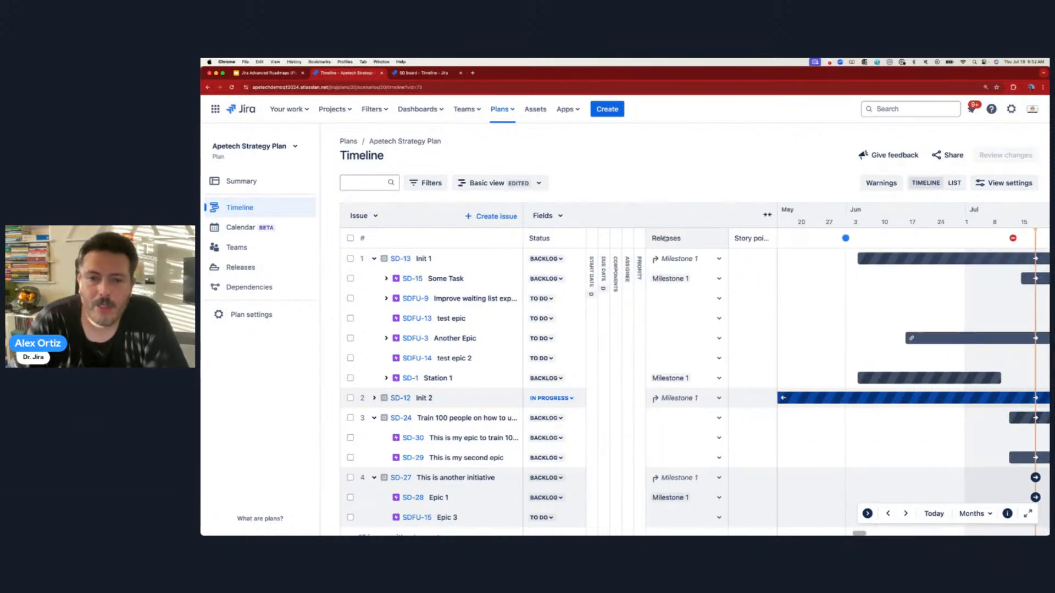
click(661, 238)
click(680, 240)
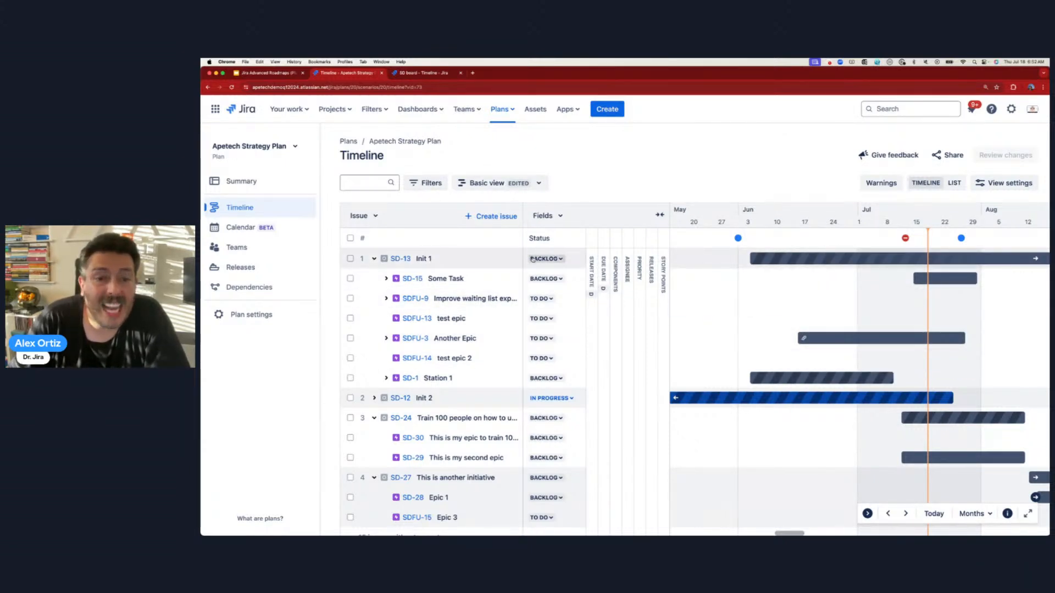
- Set Init 1 to In Progress and mark Some Task as Done
click(546, 277)
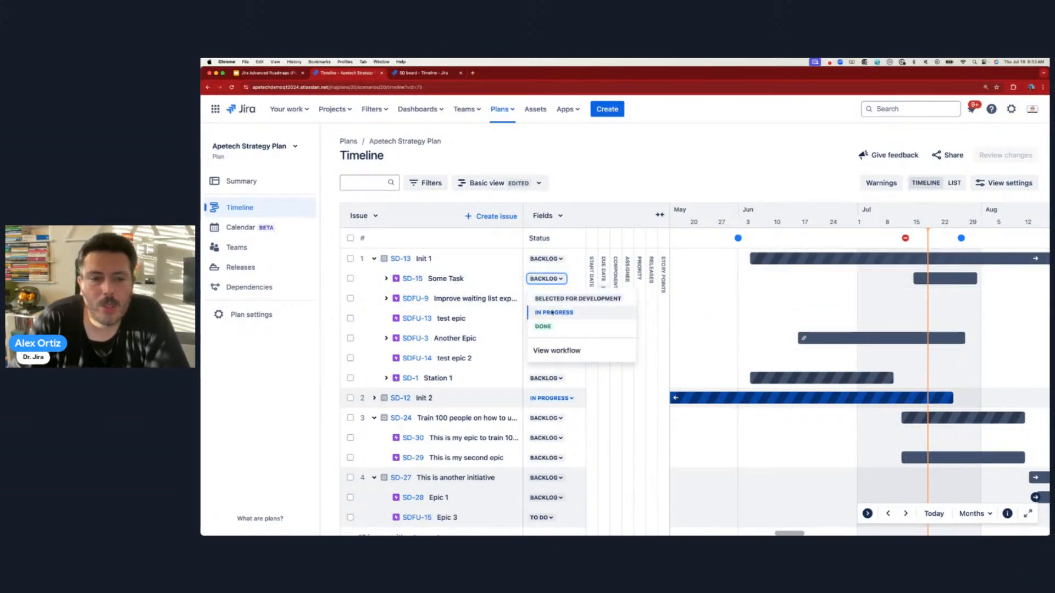
click(554, 312)
click(546, 258)
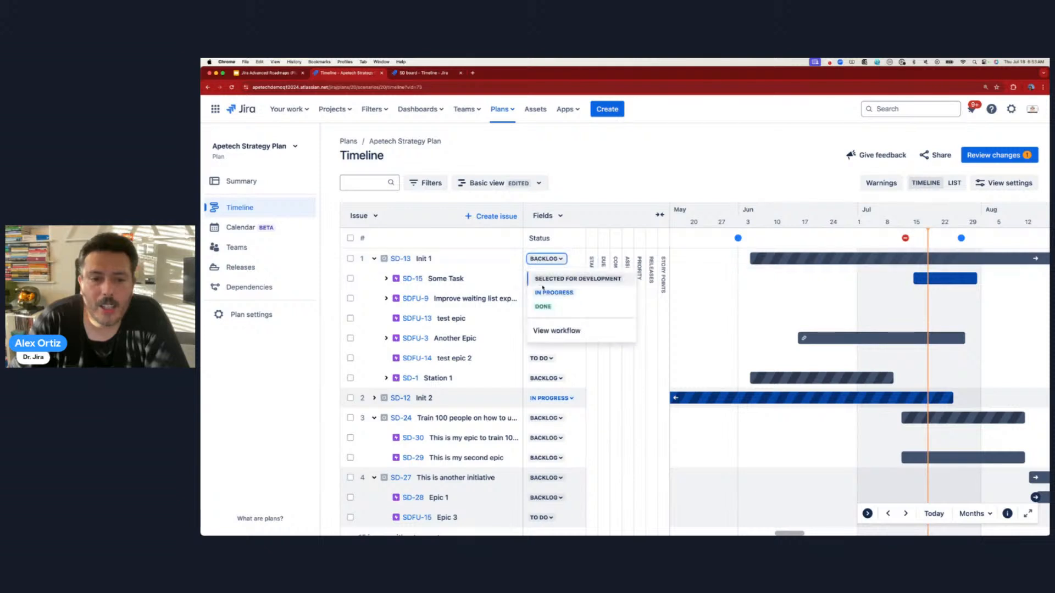
click(552, 294)
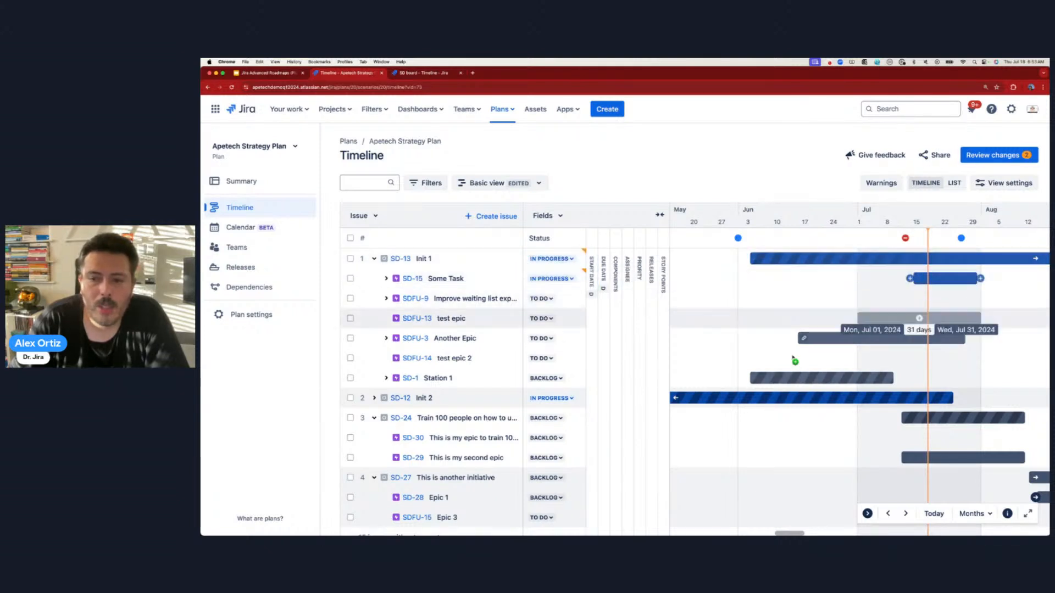
click(553, 279)
click(549, 313)
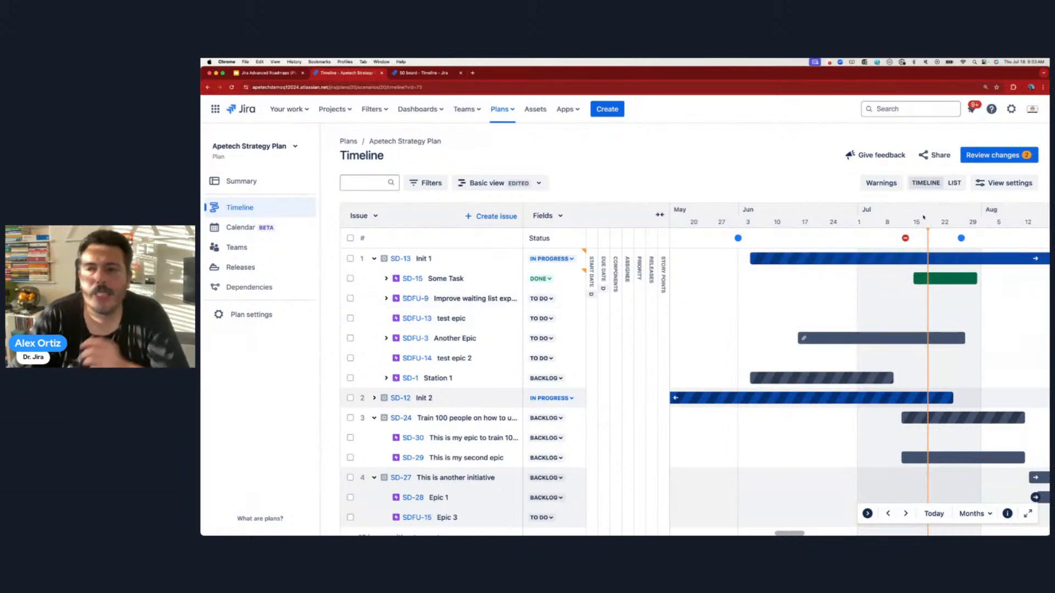
- Colour the timeline bars by Status in View settings
click(1004, 183)
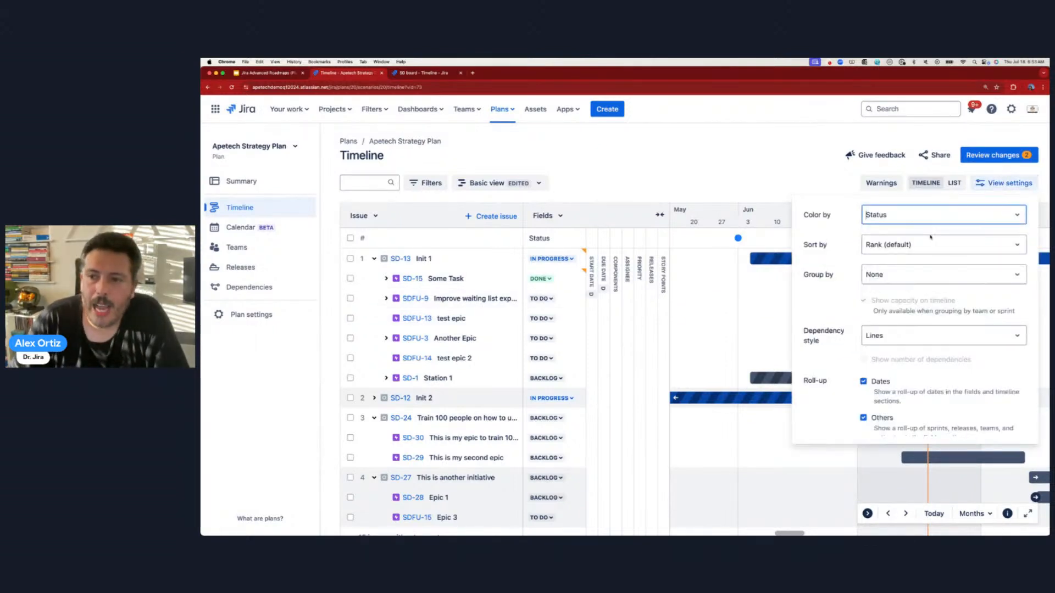
click(914, 215)
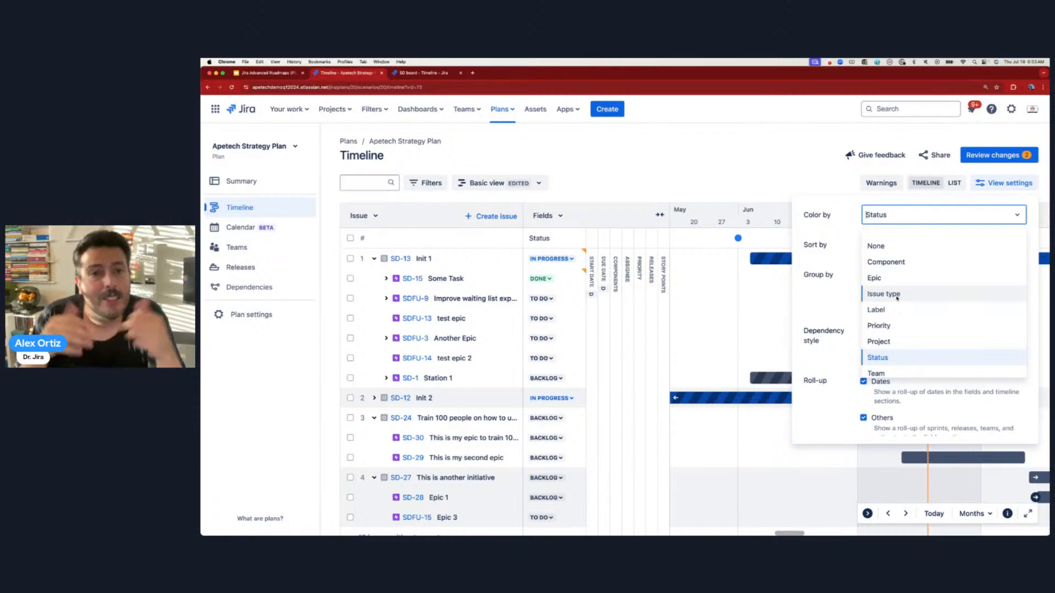
key(Escape)
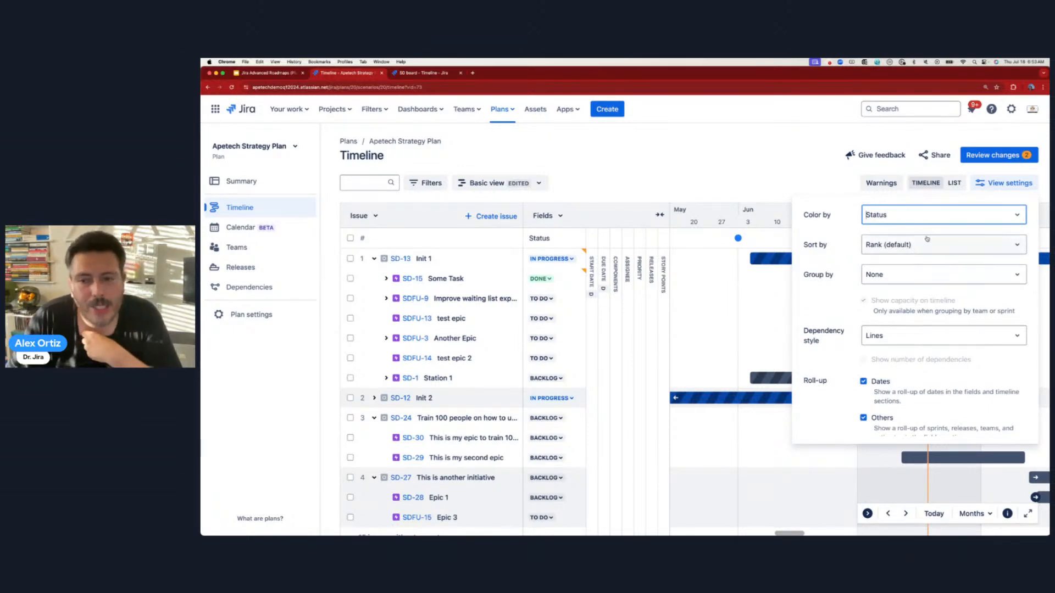
key(Escape)
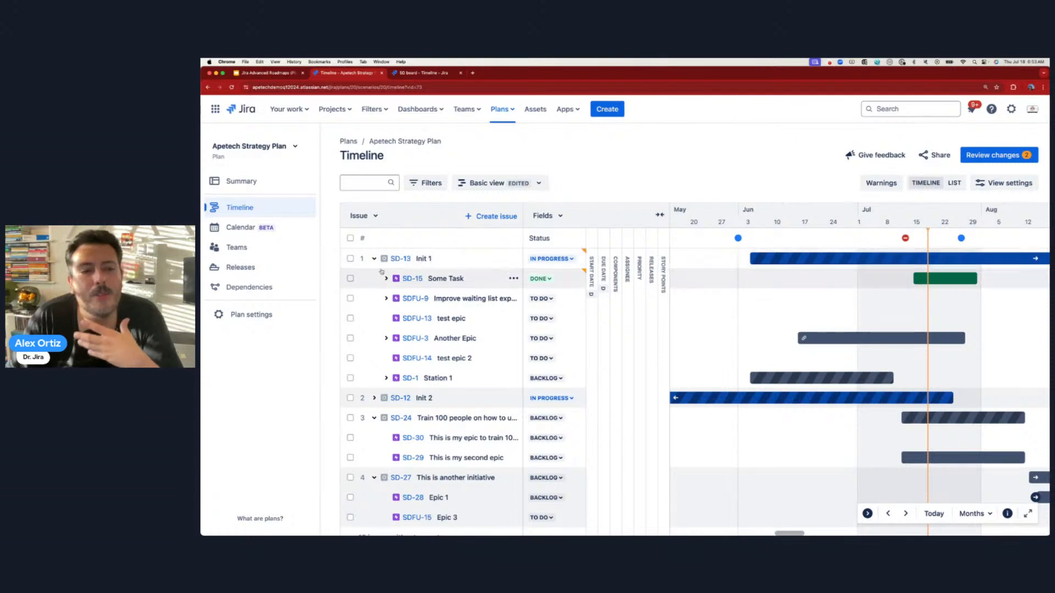
- Collapse the initiatives and move 'This is another initiative' to the top
click(374, 258)
click(374, 297)
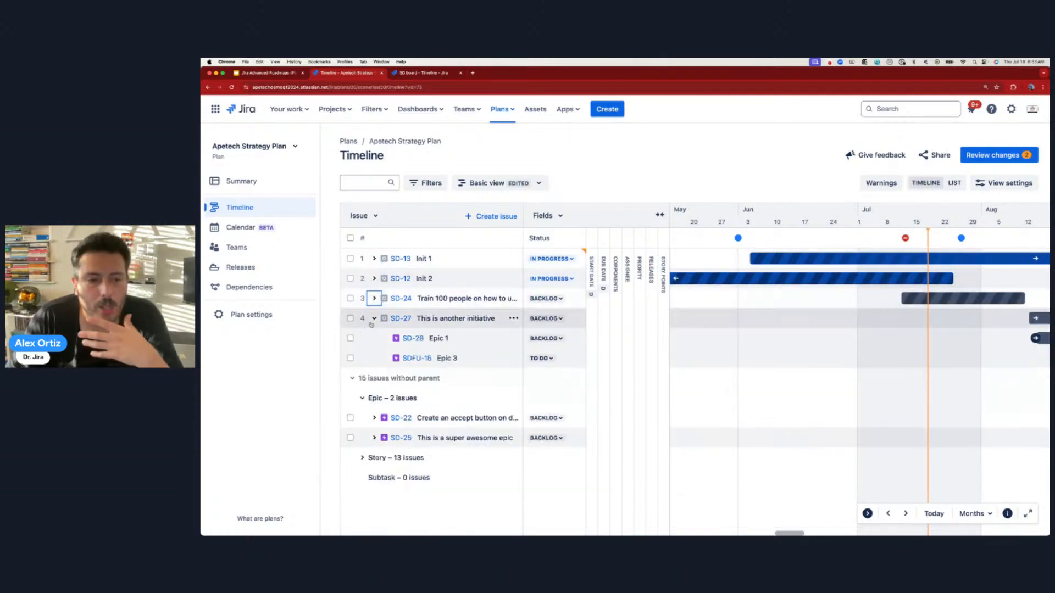
click(374, 318)
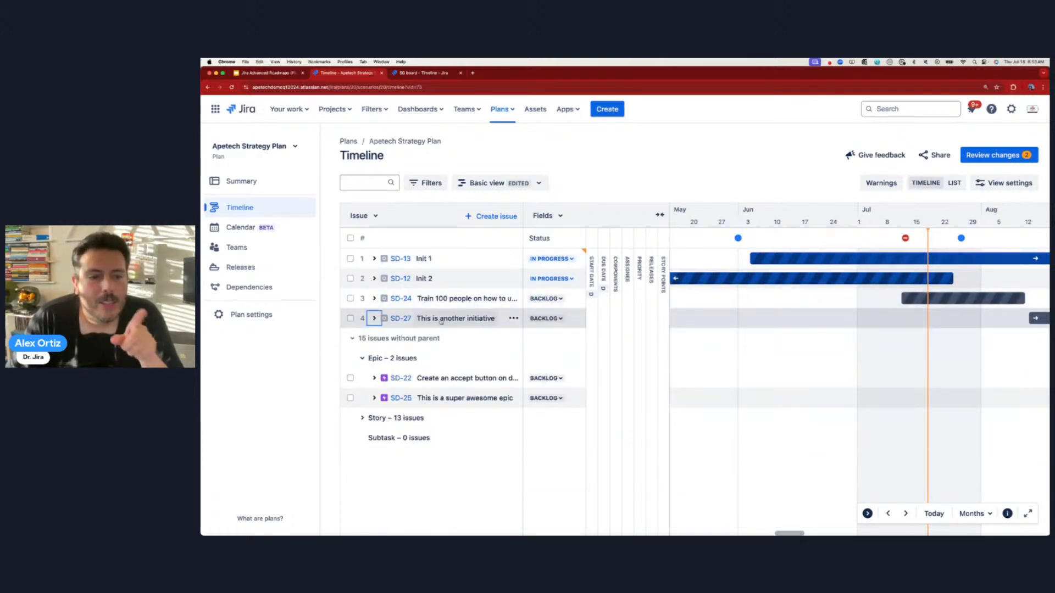
drag(367, 325, 371, 265)
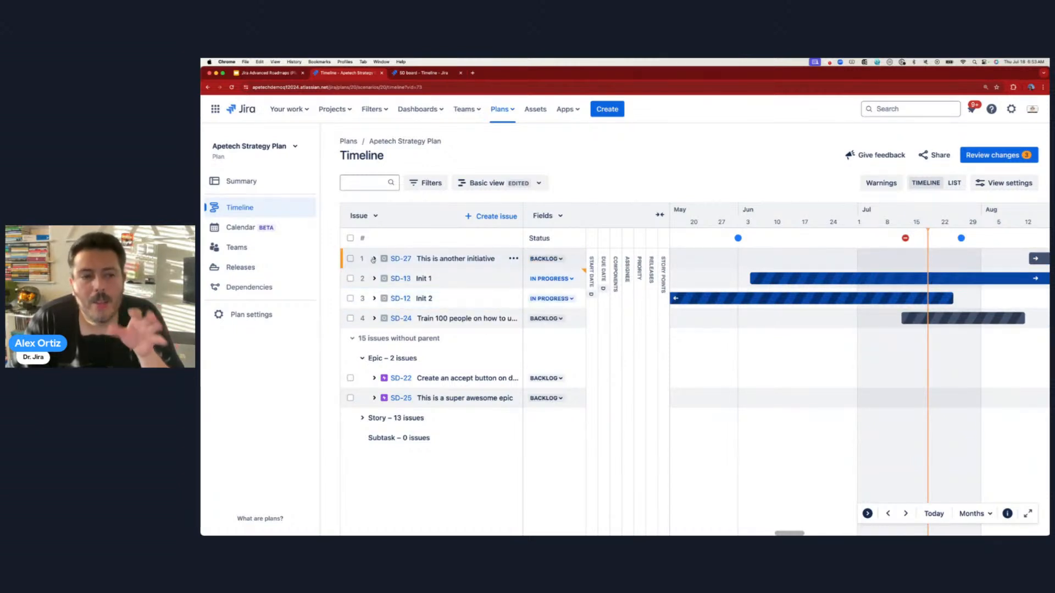
click(373, 259)
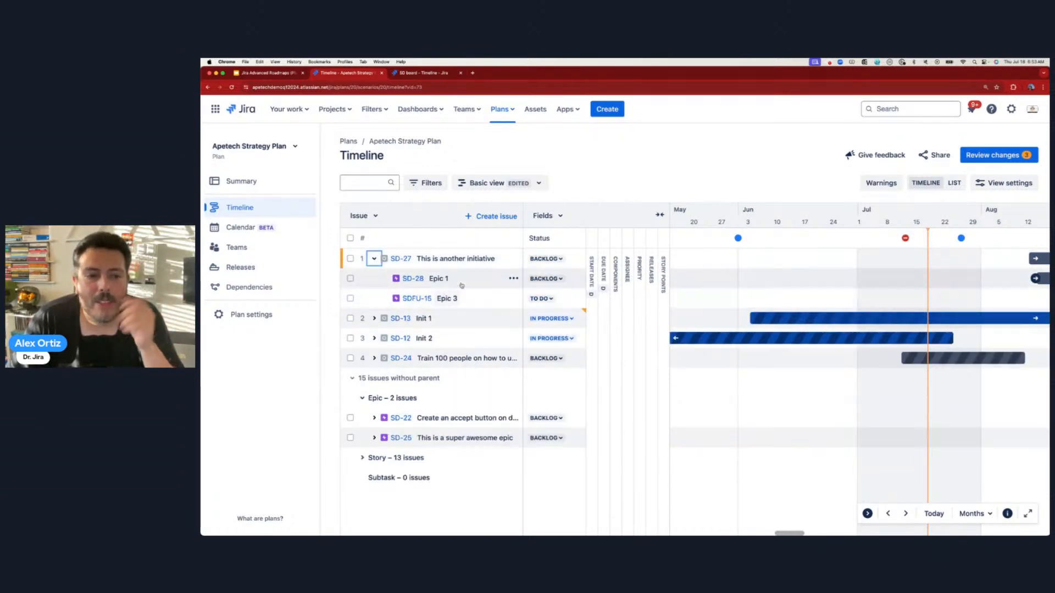
- Move Epic 3 above Epic 1 and the training initiative into second place
drag(479, 300, 480, 278)
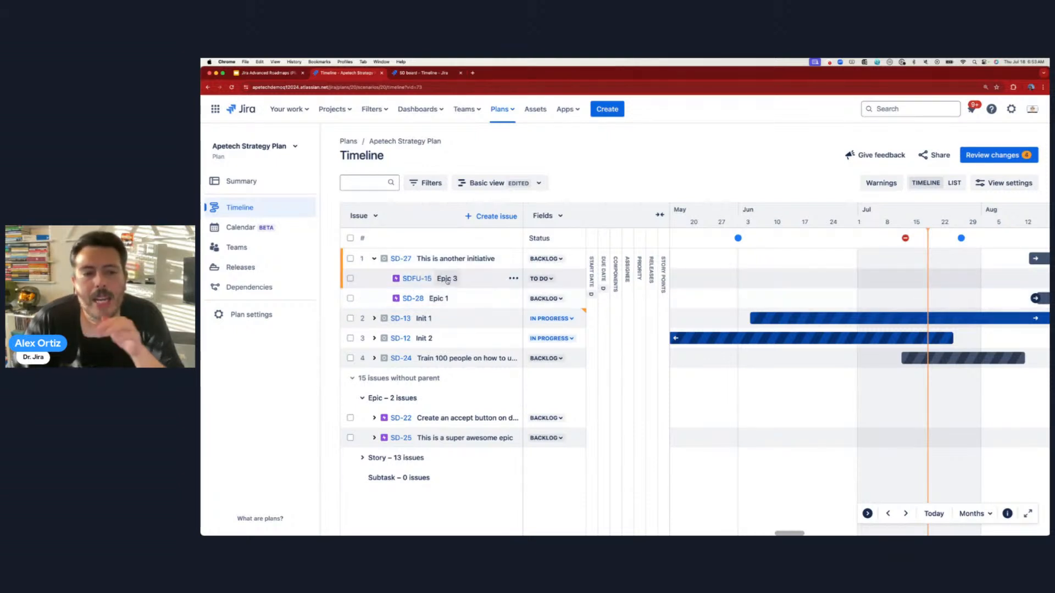
drag(370, 362, 370, 325)
click(374, 319)
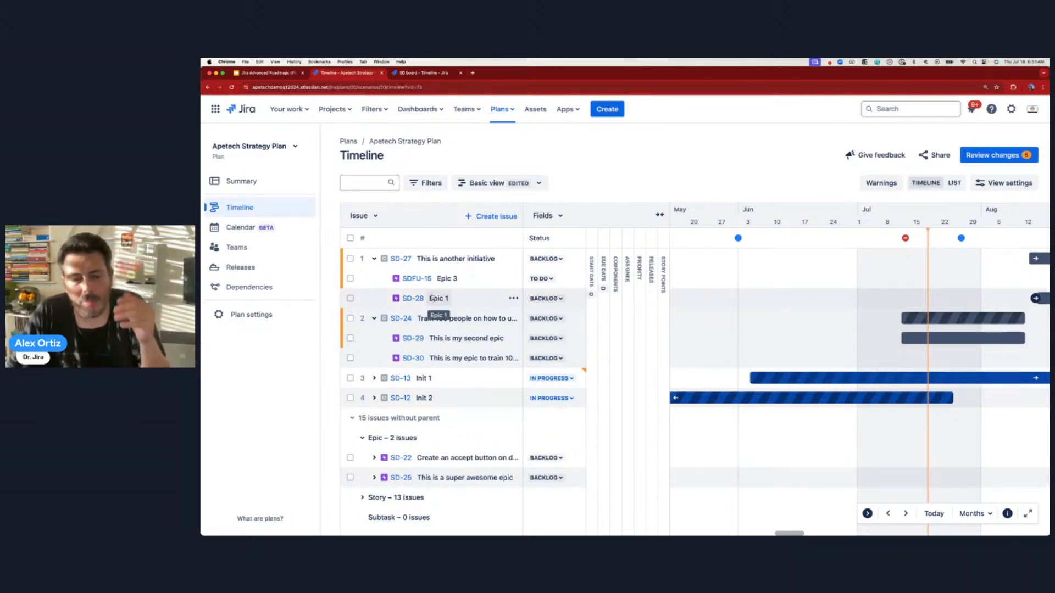
click(980, 155)
- Save the six reviewed changes to Jira and switch to the Station Demo SD board timeline
click(830, 352)
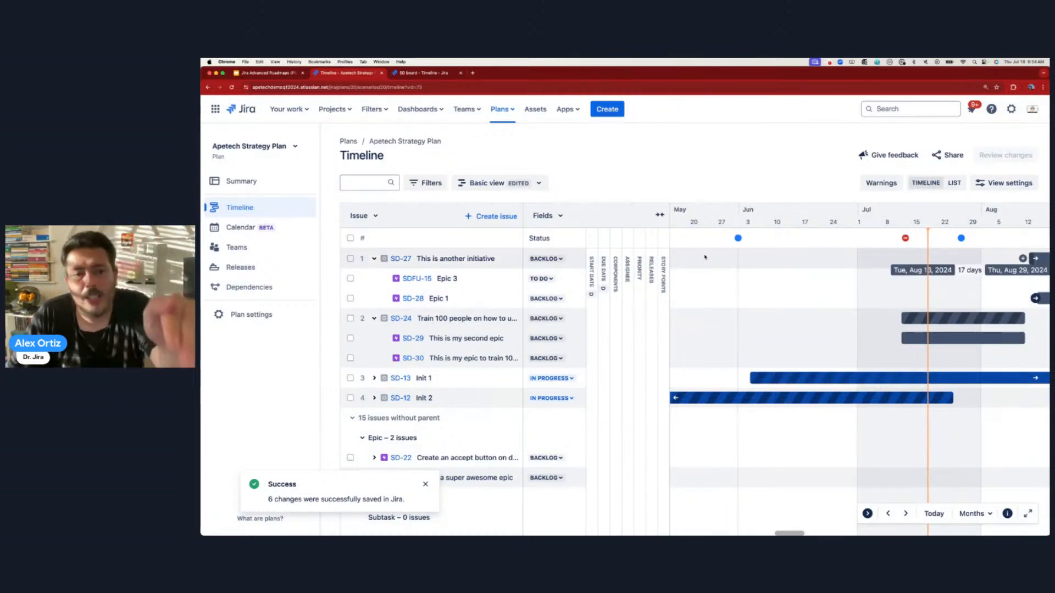
click(431, 75)
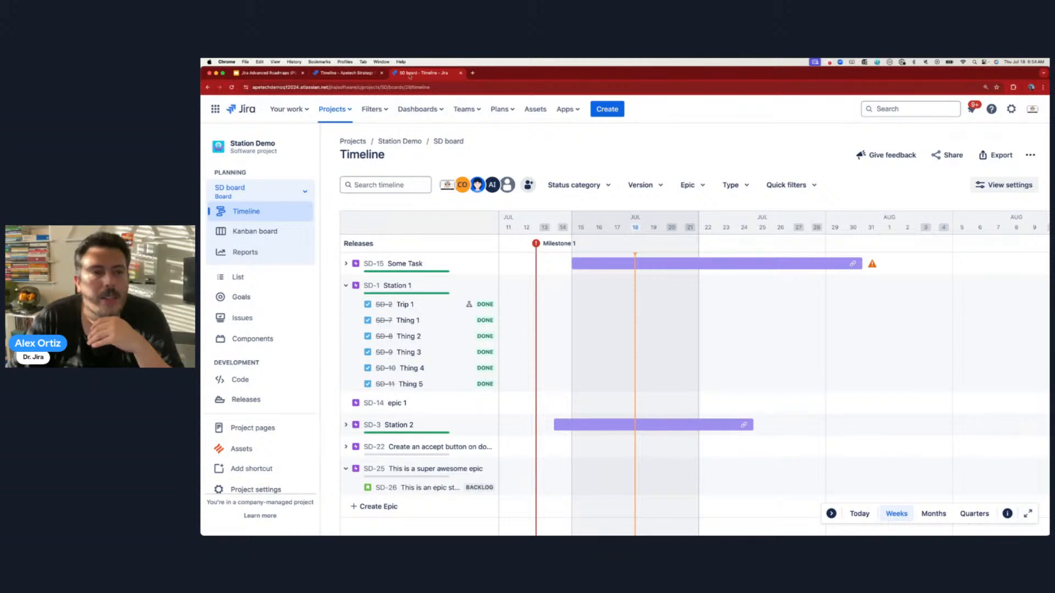
click(356, 78)
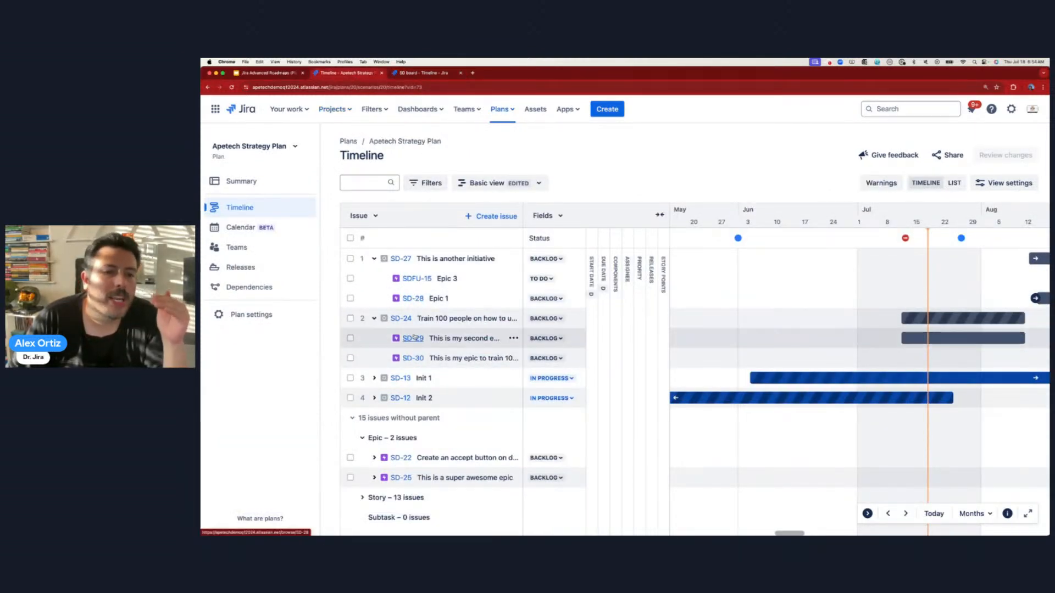
click(438, 75)
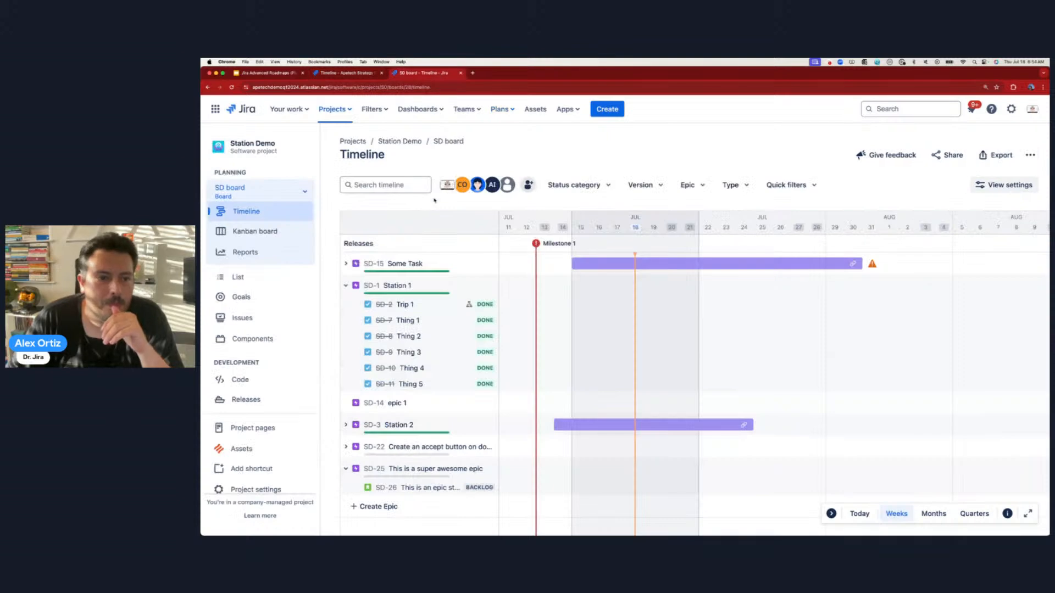